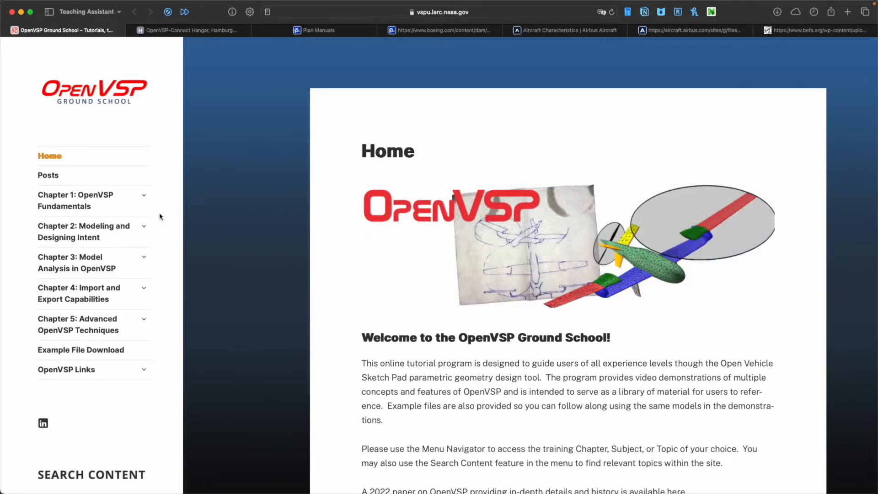
- View the OpenVSP-Connect Hangar page, and examine Boeing's list of Airplane Characteristics for Airport Planning documents
left_click(198, 31)
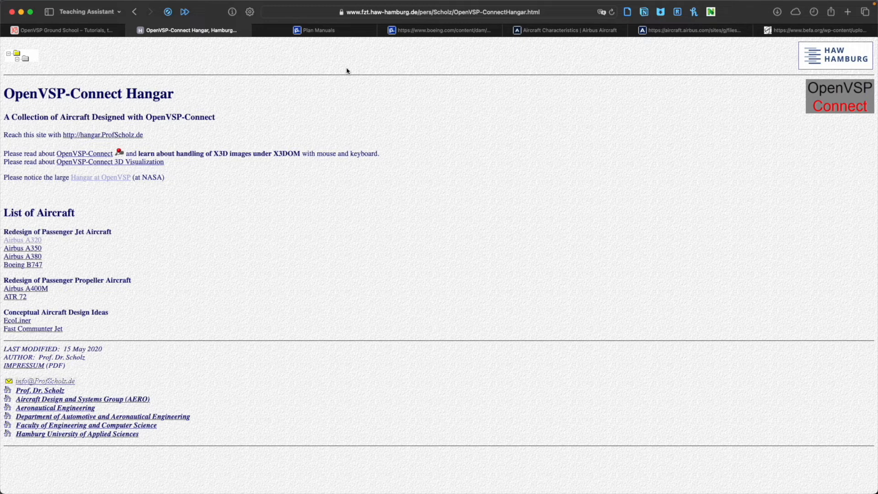
left_click(418, 35)
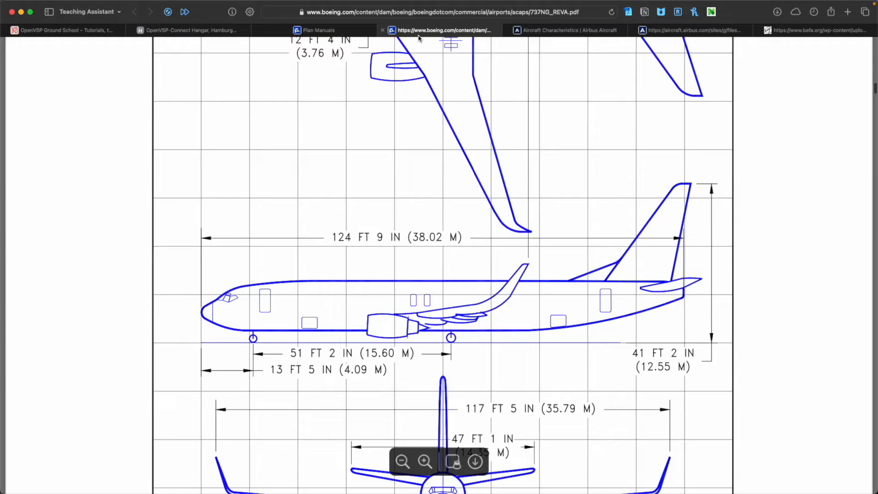
left_click(352, 35)
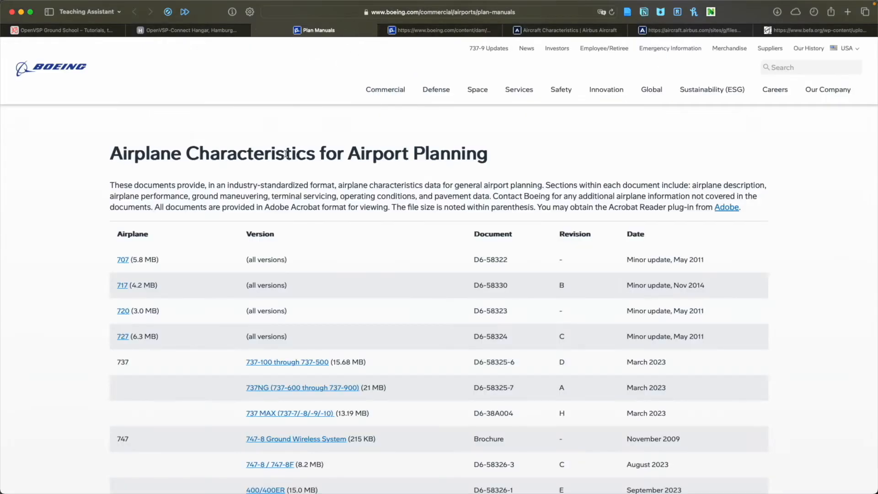
left_click_drag(318, 154, 500, 153)
left_click(515, 154)
scroll(357, 256, "down", 2)
scroll(357, 257, "down", 10)
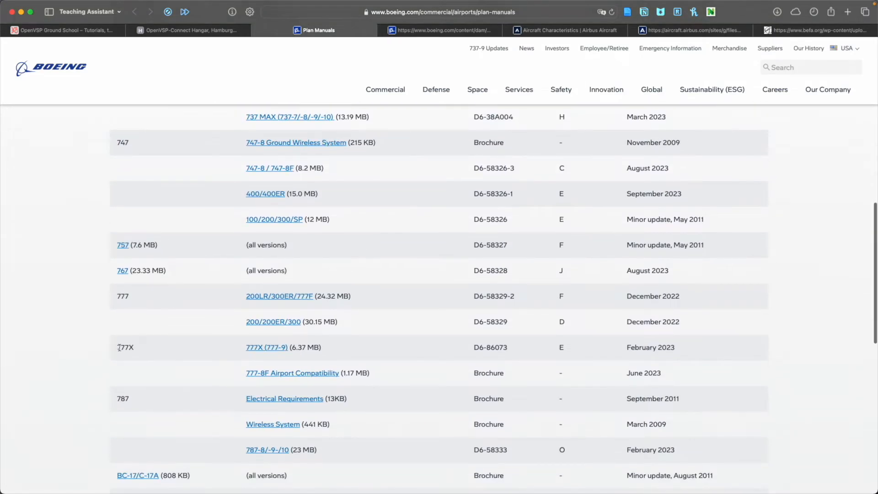
- Examine the Airbus Aircraft Characteristics page and its list of downloadable airport and maintenance planning documents
left_click(546, 31)
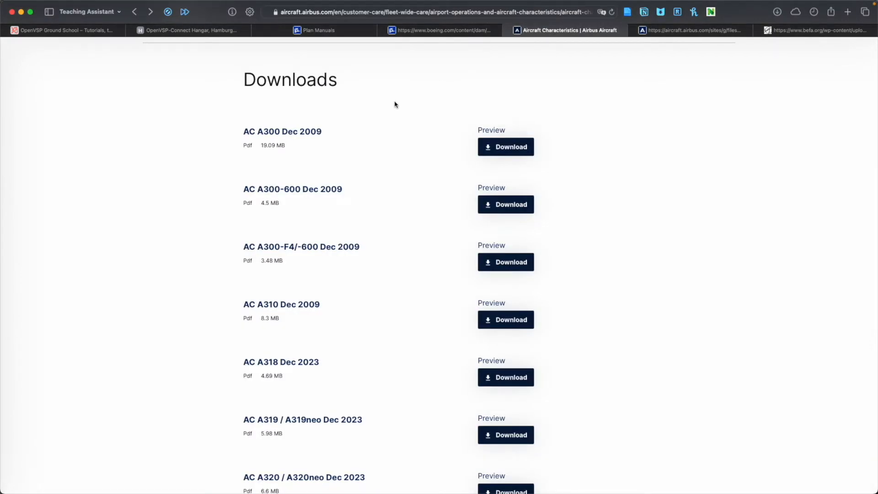
scroll(375, 114, "up", 10)
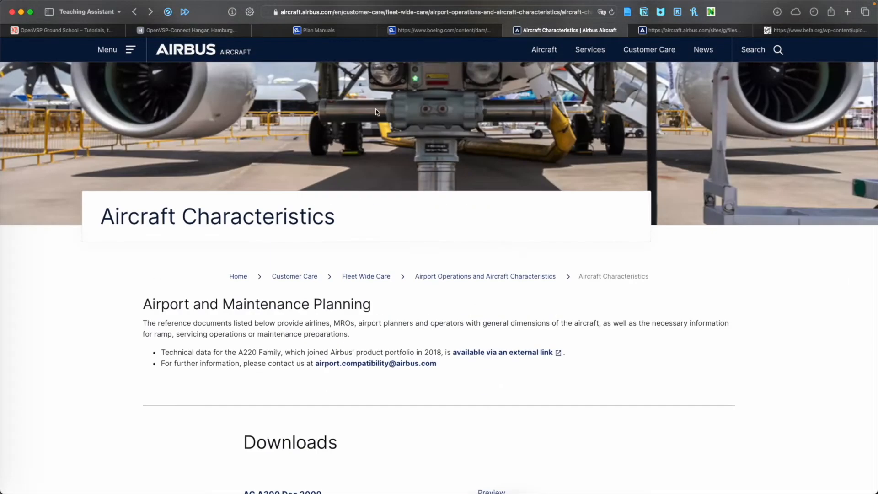
scroll(265, 150, "down", 10)
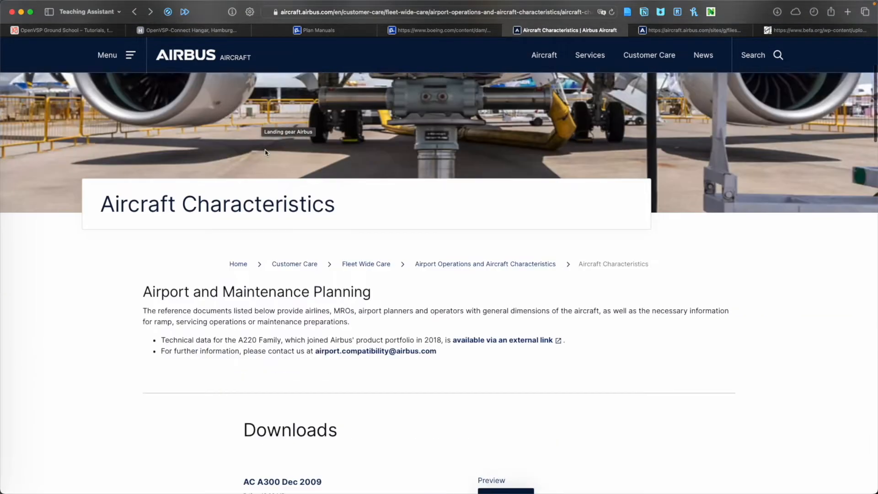
scroll(271, 211, "down", 10)
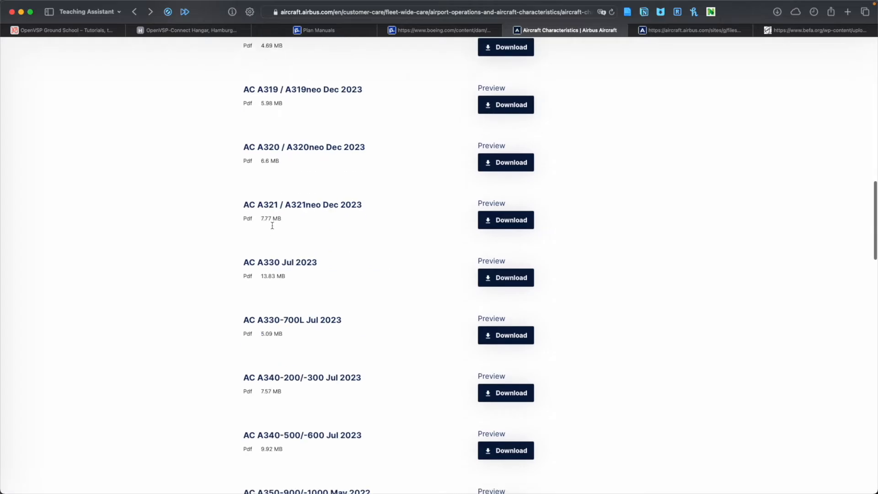
scroll(314, 313, "up", 10)
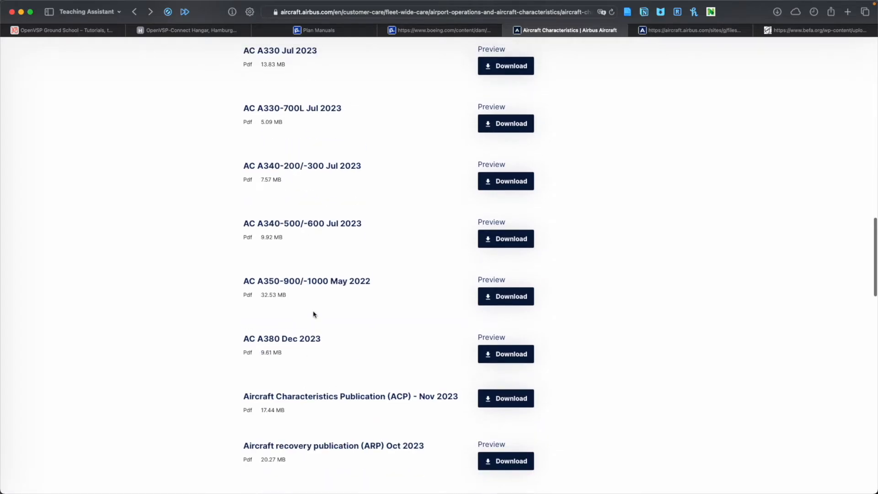
scroll(324, 222, "up", 5)
- Examine the general dimensions drawings of the 737-800 and 737-800W in the Boeing 737NG planning document
left_click(438, 31)
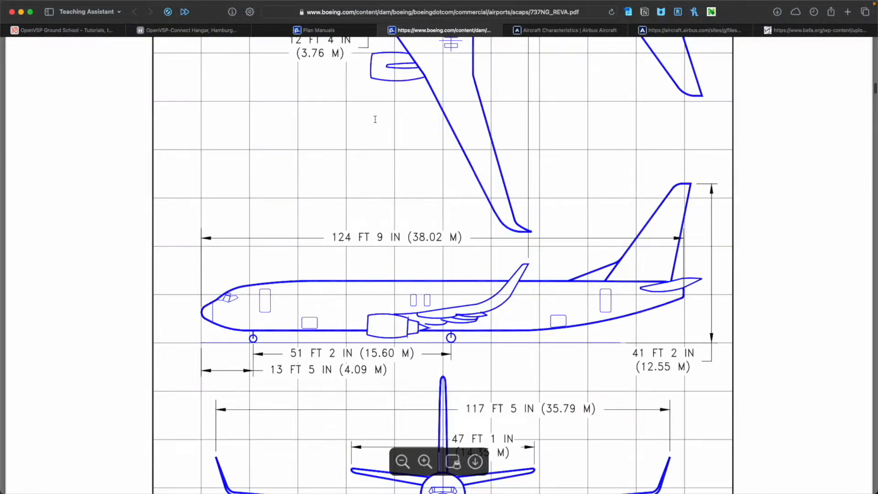
scroll(376, 126, "up", 3)
scroll(382, 152, "down", 5, "ctrl")
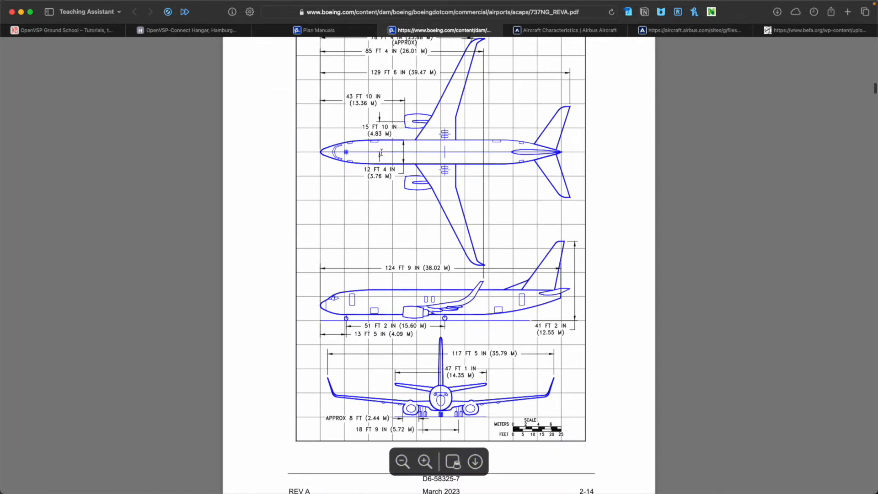
scroll(381, 152, "up", 2)
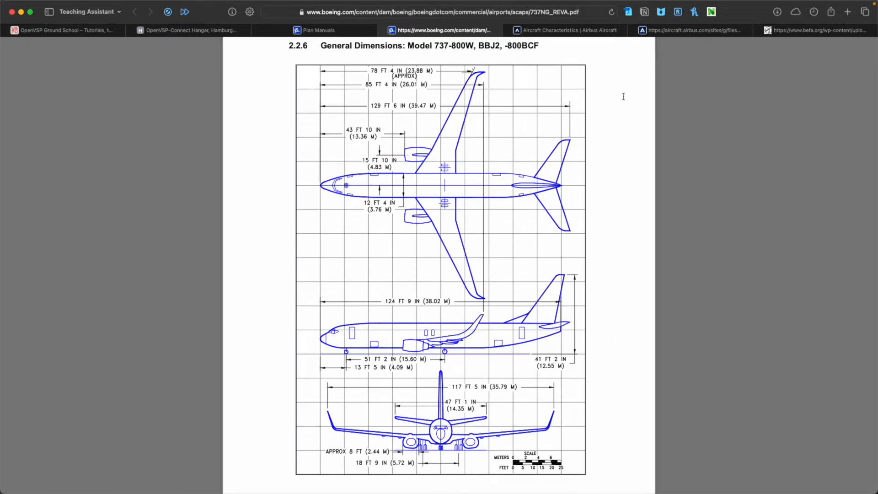
scroll(576, 92, "up", 10)
scroll(563, 107, "down", 3)
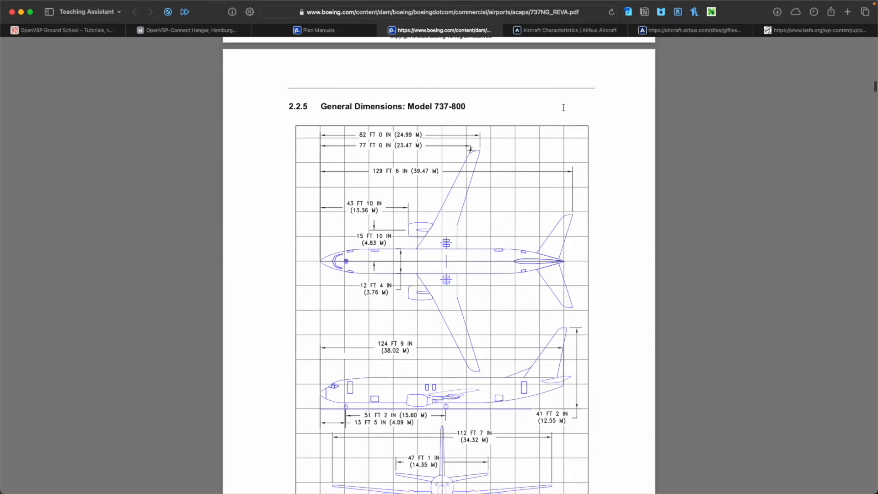
scroll(563, 108, "down", 10)
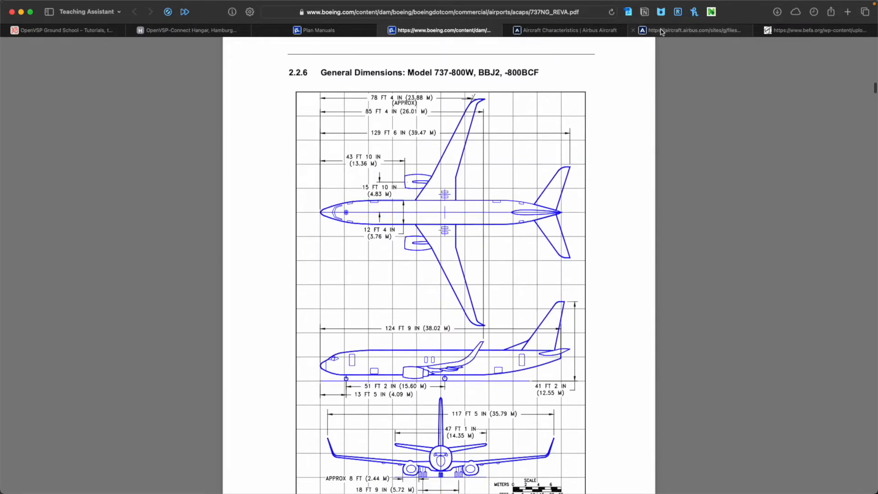
- Examine the general aircraft dimensions drawings in the Airbus A320 planning document, including the A320neo side and front views
left_click(660, 31)
scroll(504, 151, "up", 5)
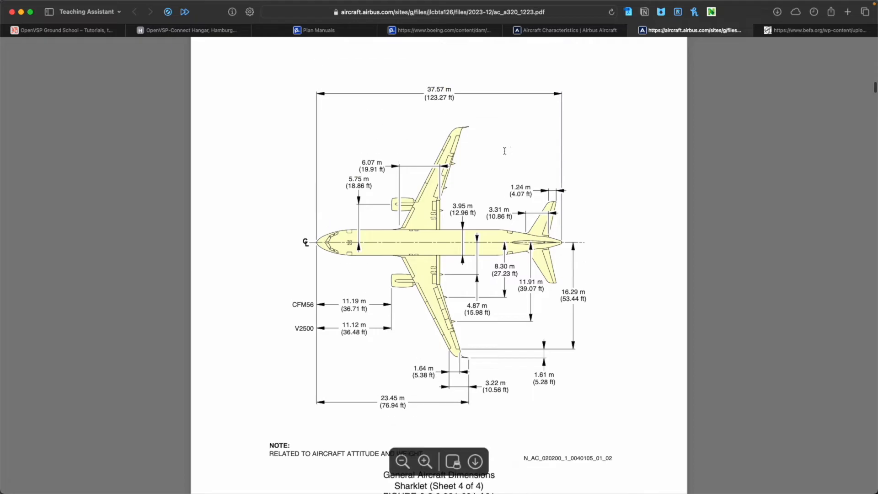
key("super+minus")
scroll(504, 151, "down", 4)
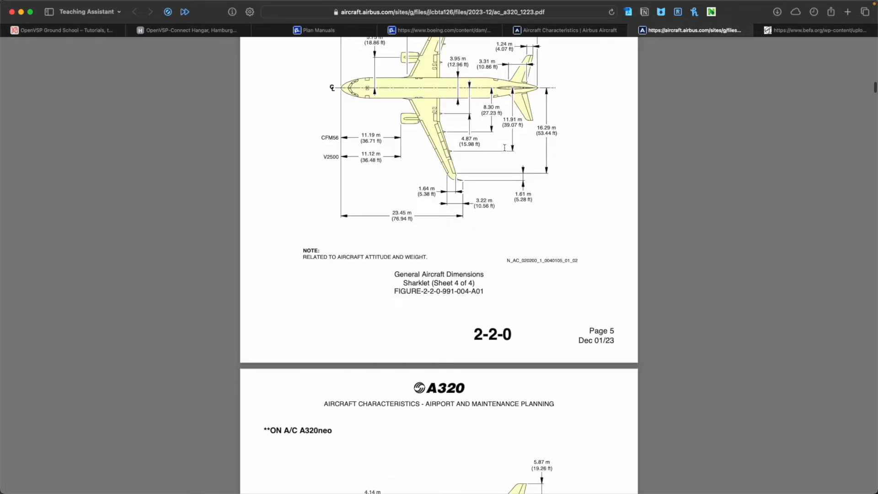
scroll(504, 148, "up", 3)
scroll(505, 149, "down", 6)
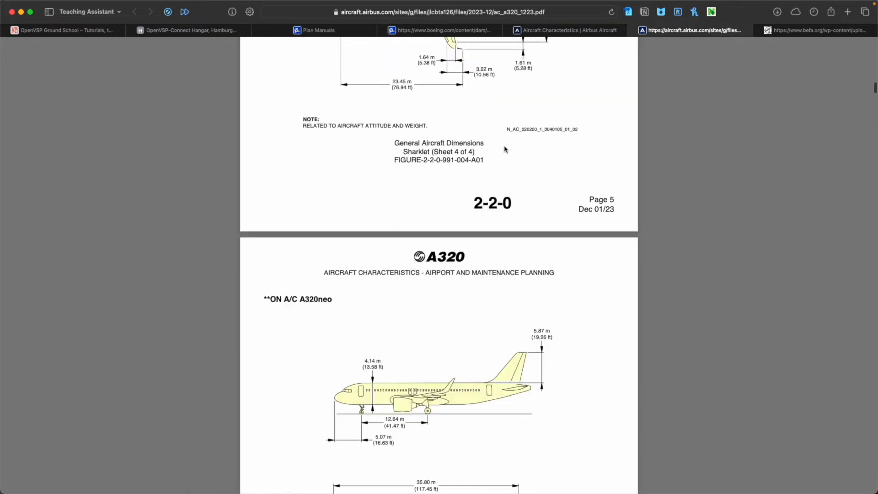
scroll(504, 149, "down", 20)
scroll(505, 148, "up", 15)
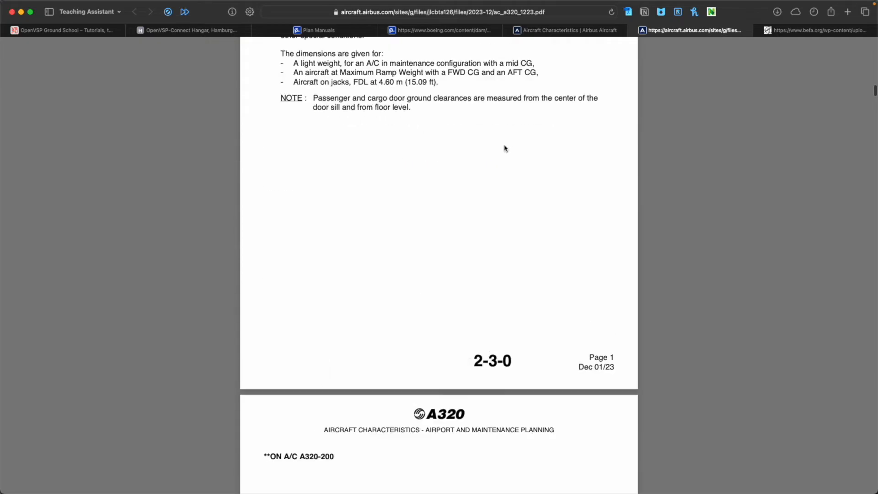
scroll(505, 148, "up", 15)
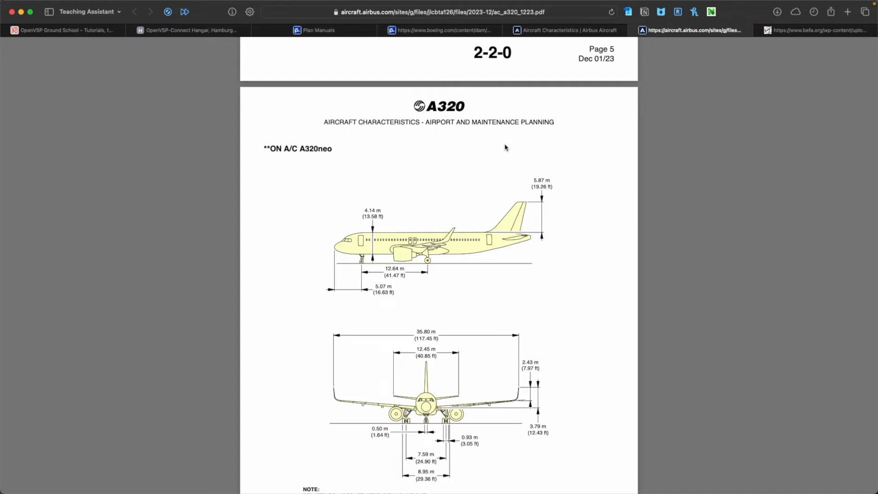
- Open the Cessna 172S manual and look over its introductory pages, including the performance specifications and title page
left_click(788, 32)
scroll(585, 201, "up", 3)
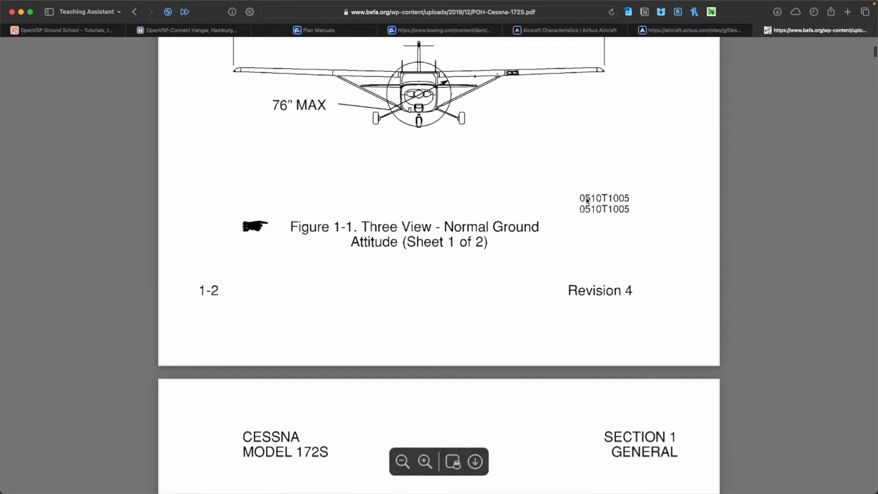
scroll(583, 202, "down", 3, "ctrl")
scroll(584, 201, "up", 10)
scroll(583, 201, "up", 15)
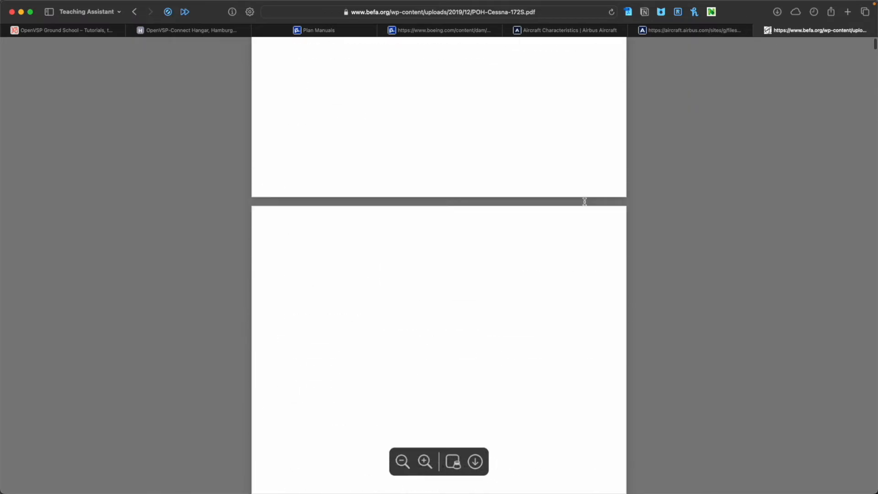
scroll(584, 201, "up", 15)
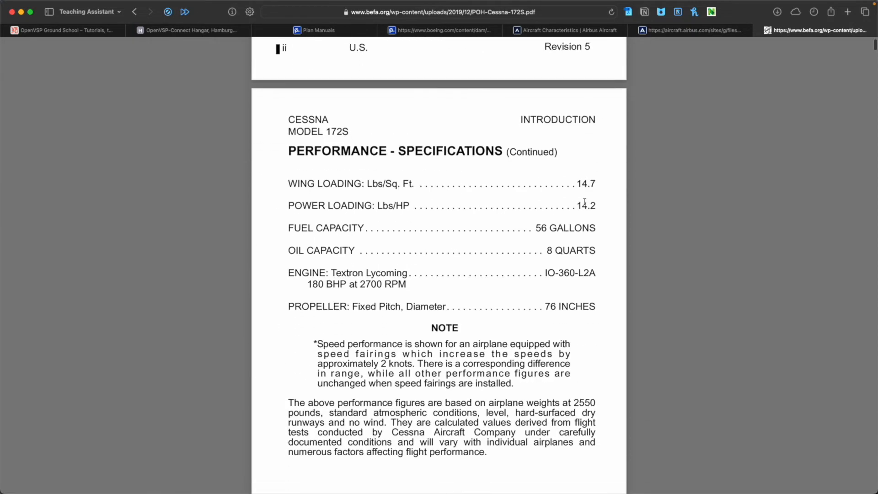
scroll(584, 202, "down", 3)
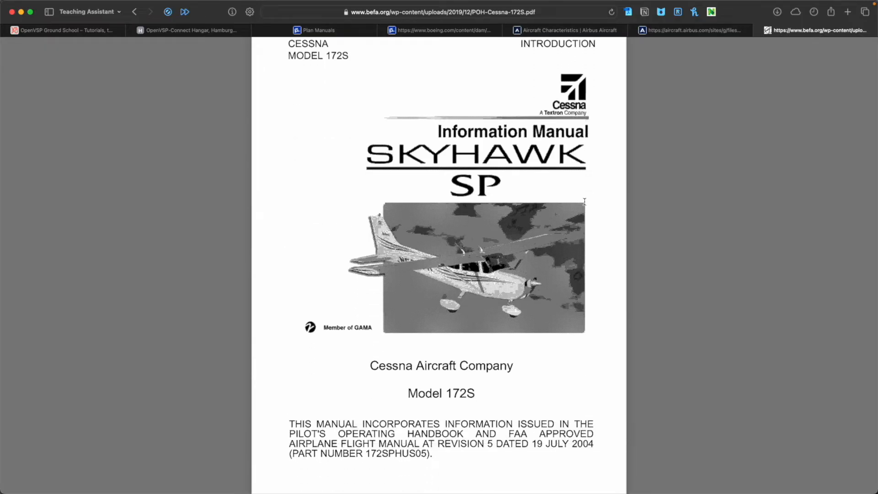
- Examine the Figure 1-1 three-view drawings of the Cessna 172S in Section 1 of the manual
scroll(584, 202, "down", 20)
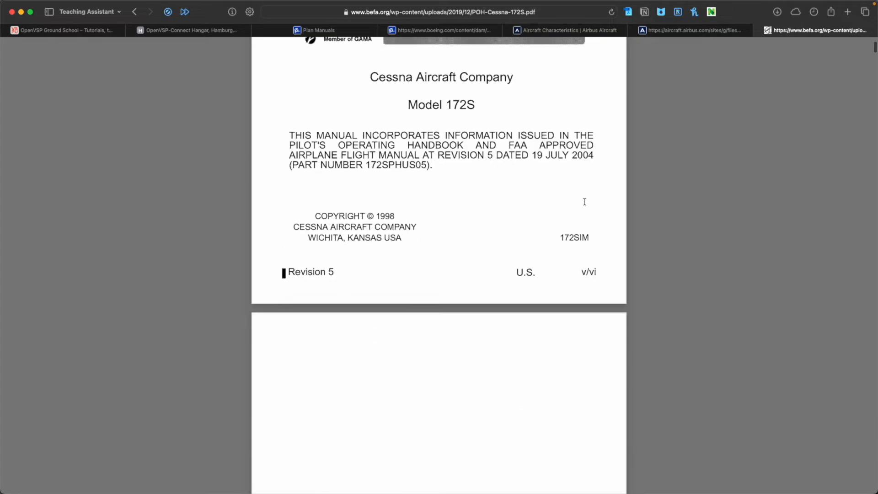
scroll(584, 202, "down", 20)
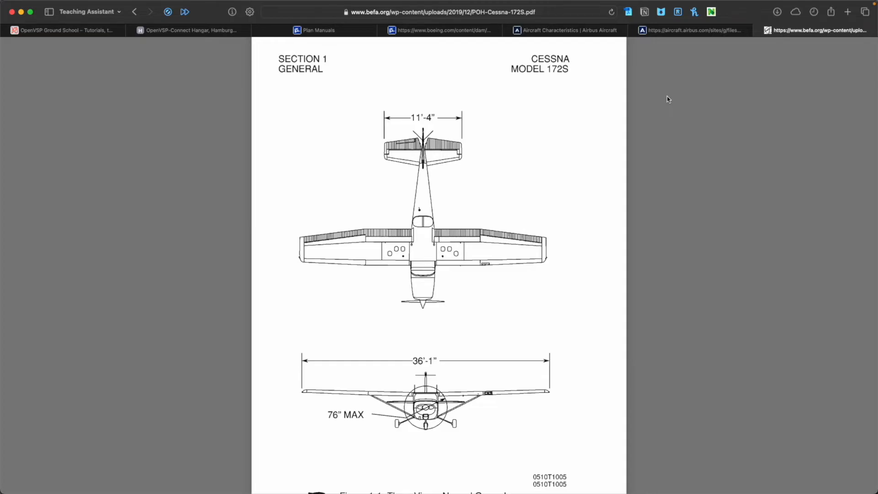
scroll(667, 98, "down", 5)
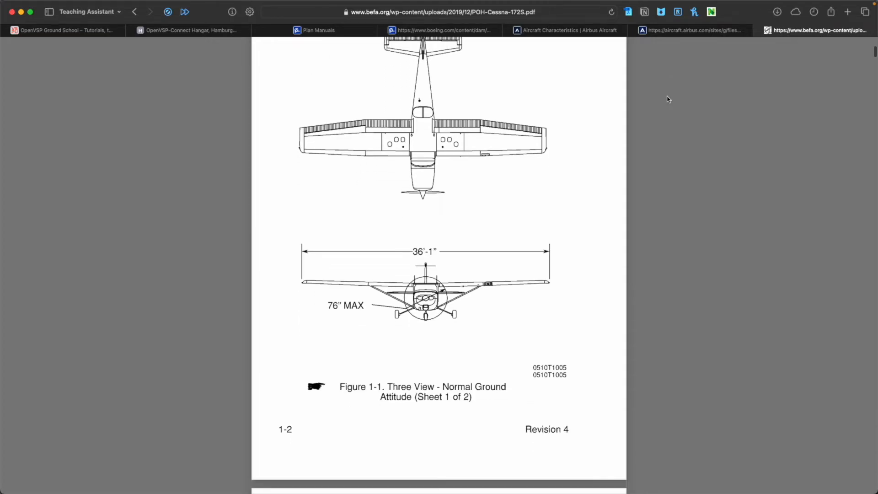
scroll(668, 98, "down", 20)
scroll(667, 99, "up", 3)
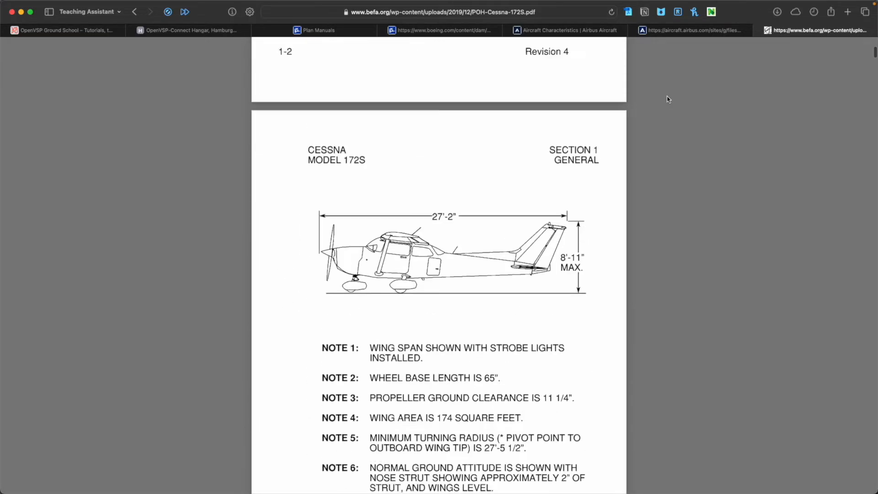
scroll(668, 99, "up", 8)
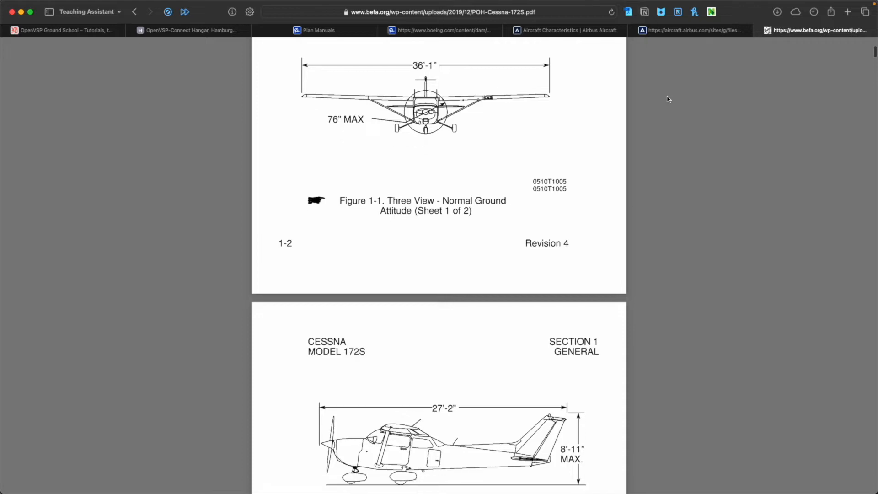
scroll(668, 99, "down", 3)
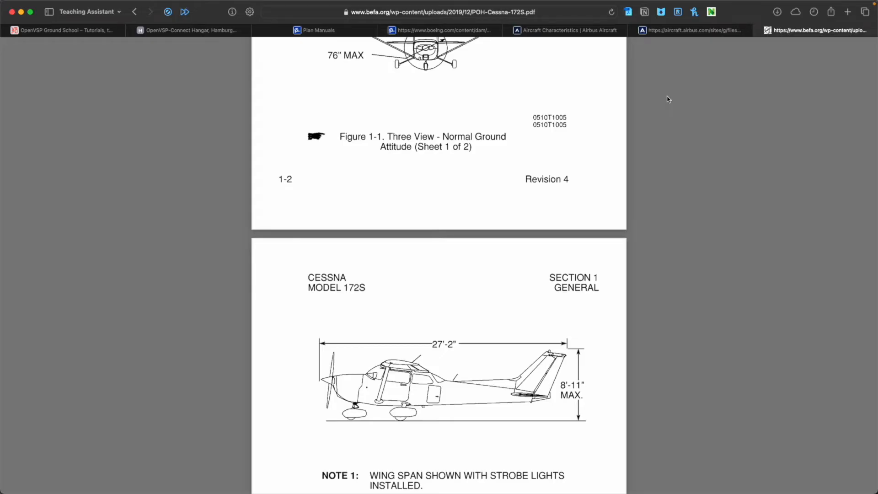
- Switch to Finder, launch vsp from the OpenVSP-3.36.0-MacOS folder, and move the Geom Browser away from the main OpenVSP window
key("ctrl+Right")
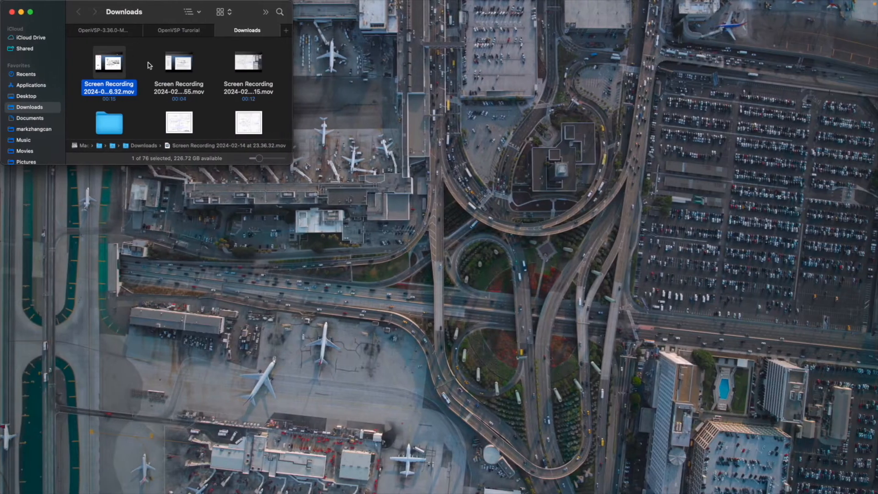
left_click(117, 33)
scroll(134, 88, "up", 3)
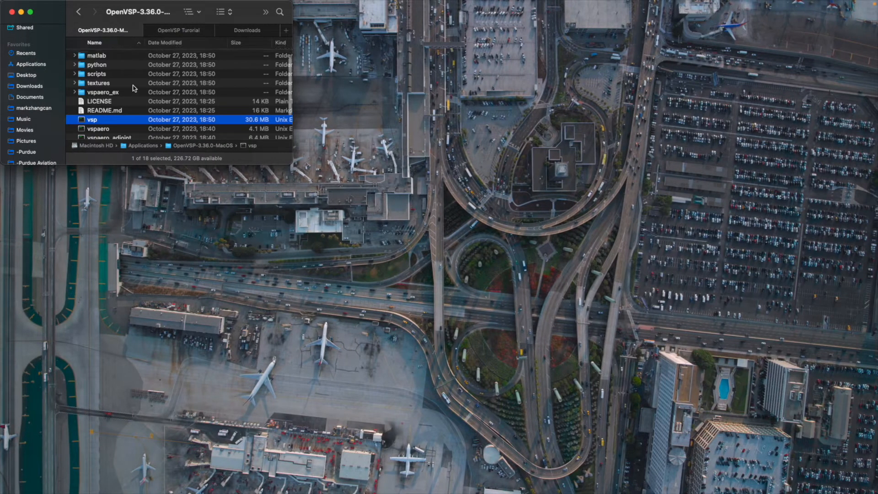
scroll(133, 88, "up", 2)
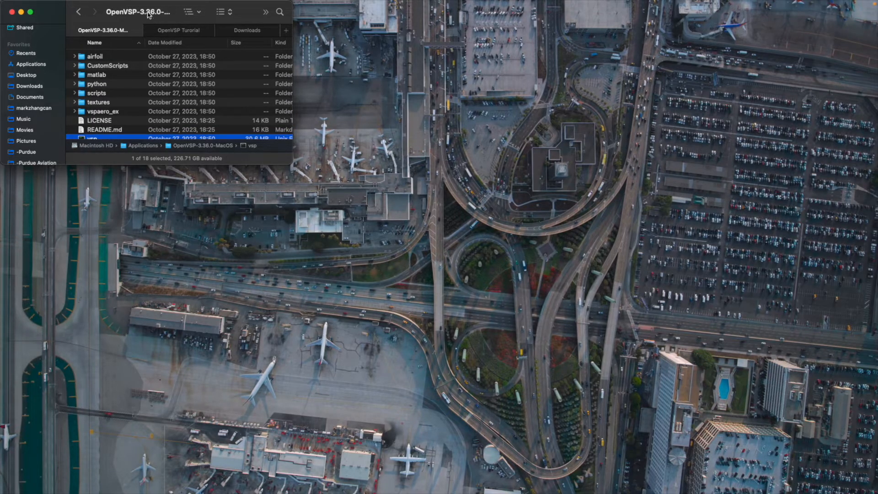
scroll(102, 116, "down", 2)
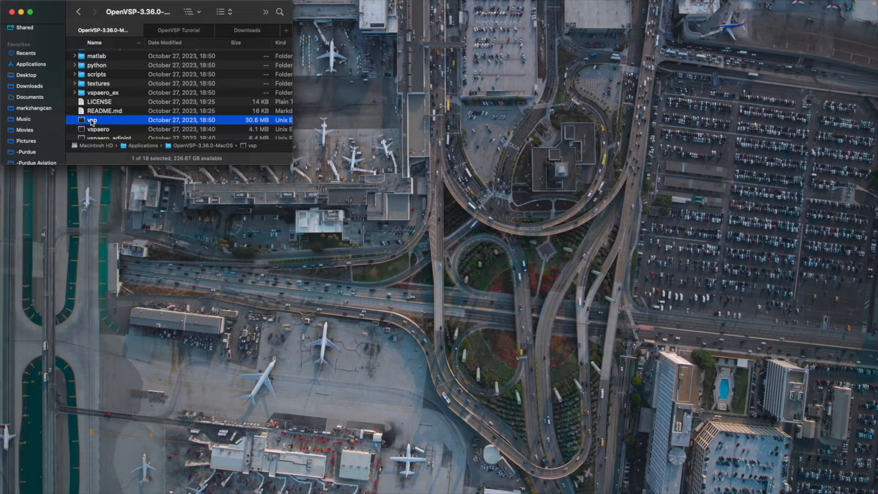
double_click(92, 120)
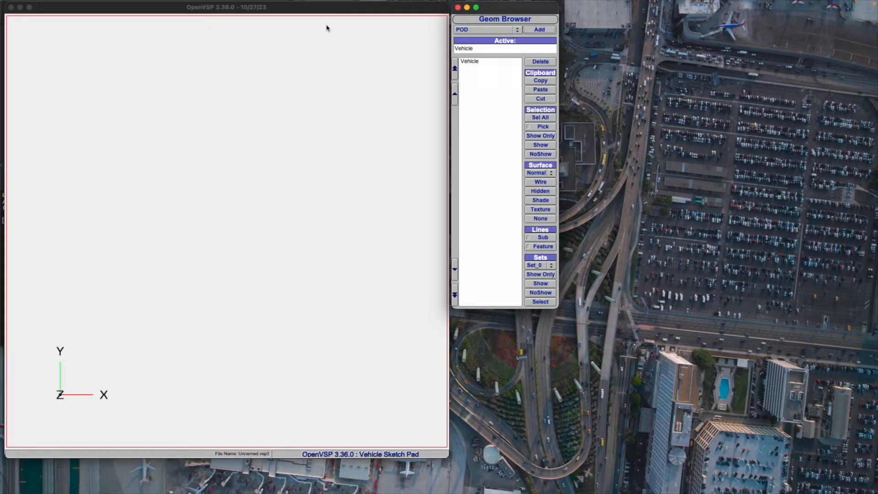
left_click_drag(503, 7, 616, 14)
left_click(276, 123)
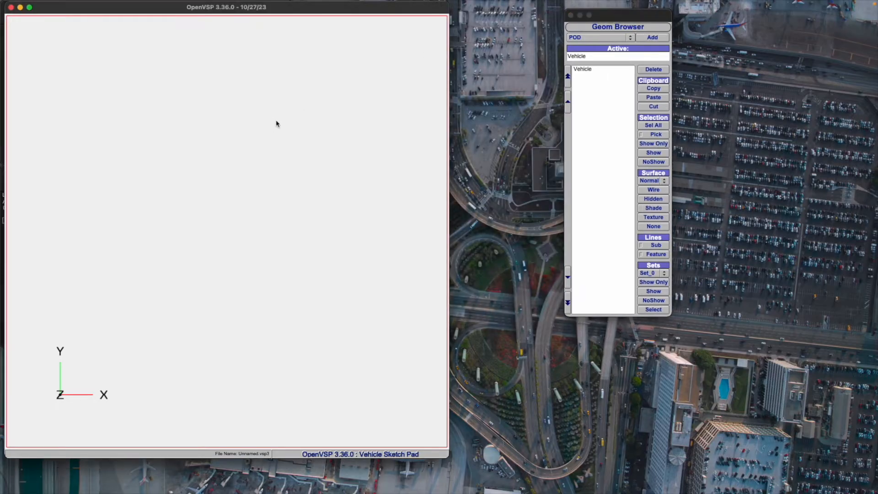
- Fill one half of the desktop with the OpenVSP main window and place the Geom Browser directly beside it
key("ctrl+alt+Left")
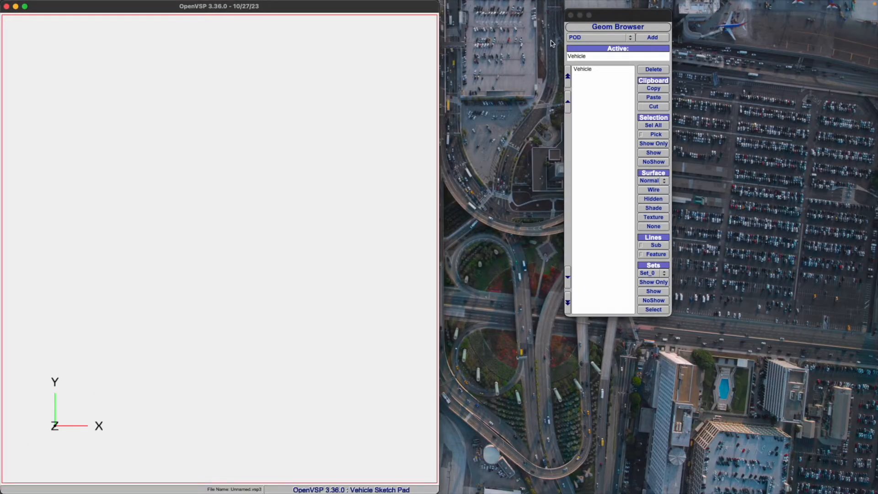
left_click_drag(611, 16, 487, 13)
left_click(372, 65)
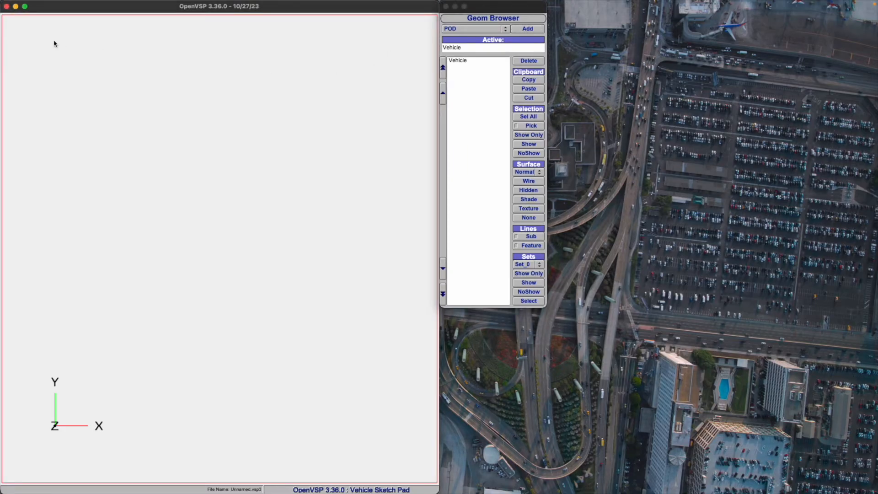
- Switch to the web browser, examine the 737-800W general dimensions drawing in the Boeing document, and return to OpenVSP
mouse_move(59, 1)
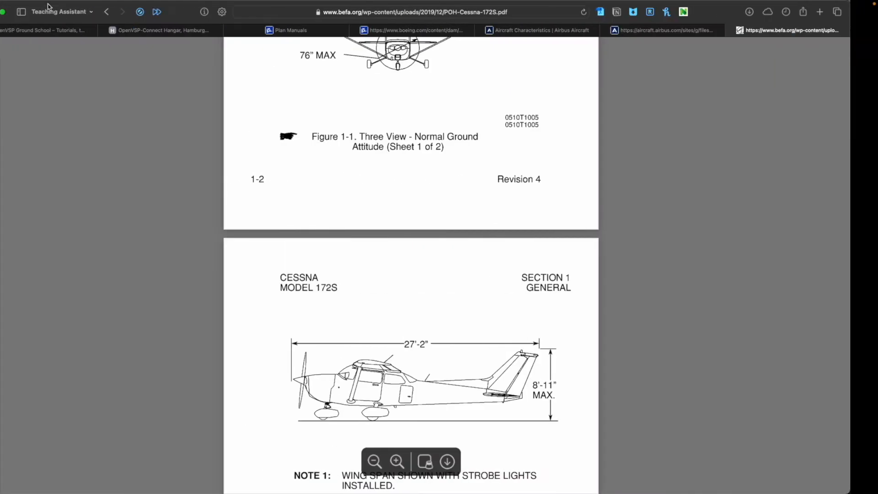
left_click(275, 30)
left_click(361, 30)
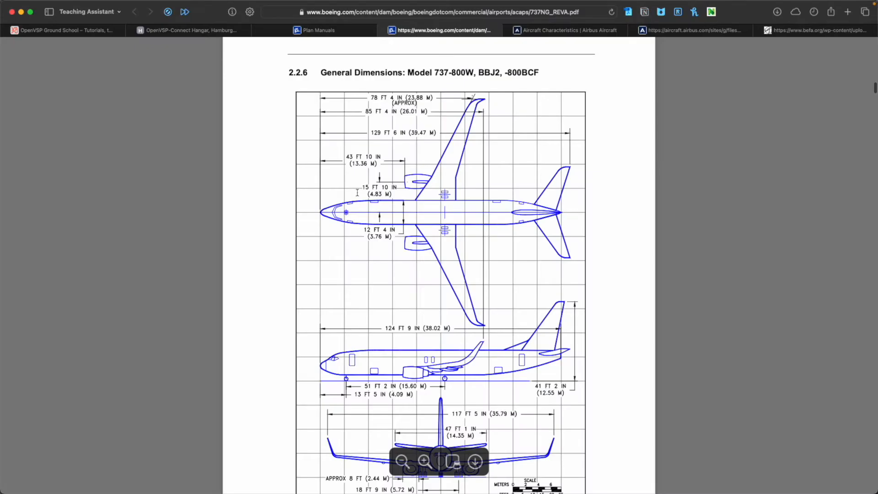
scroll(357, 192, "down", 1)
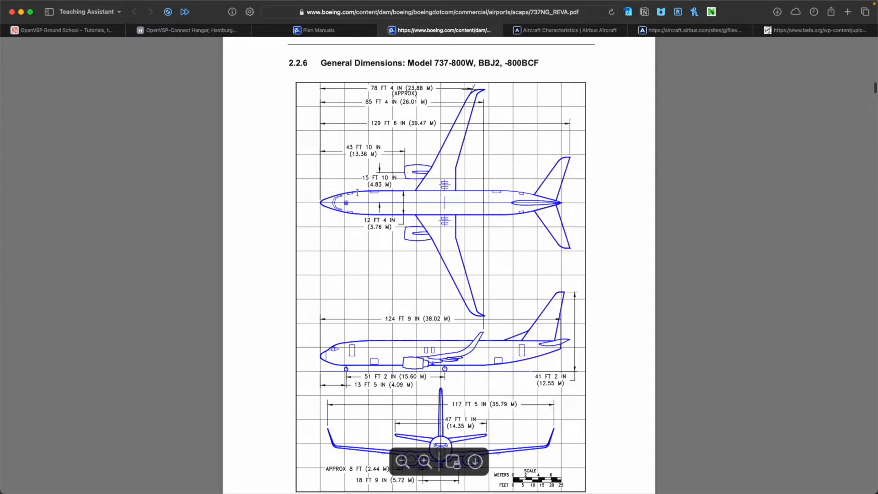
key("ctrl+Right")
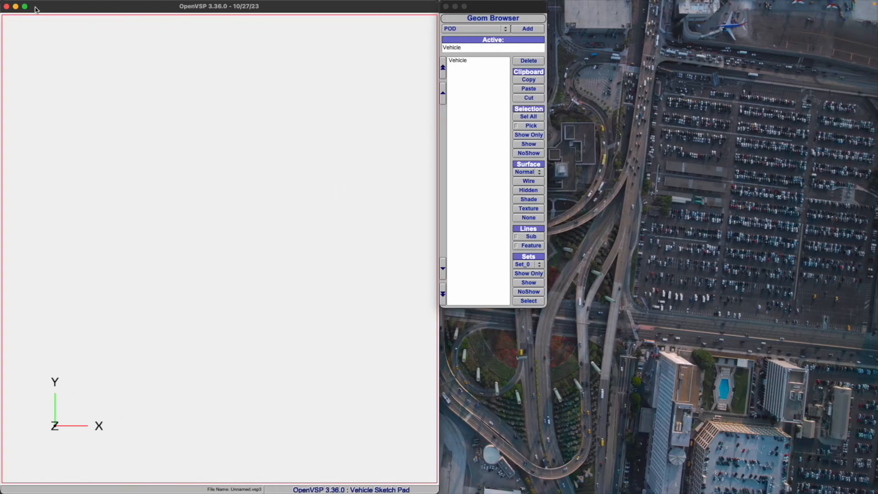
- Open B737-800W.vsp3 from the favorite OpenVSP Turorial folder
left_click(50, 6)
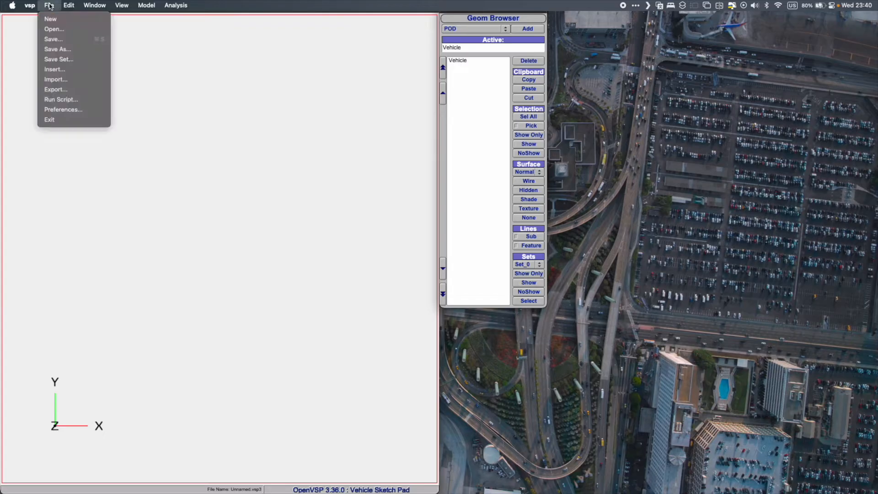
left_click(50, 30)
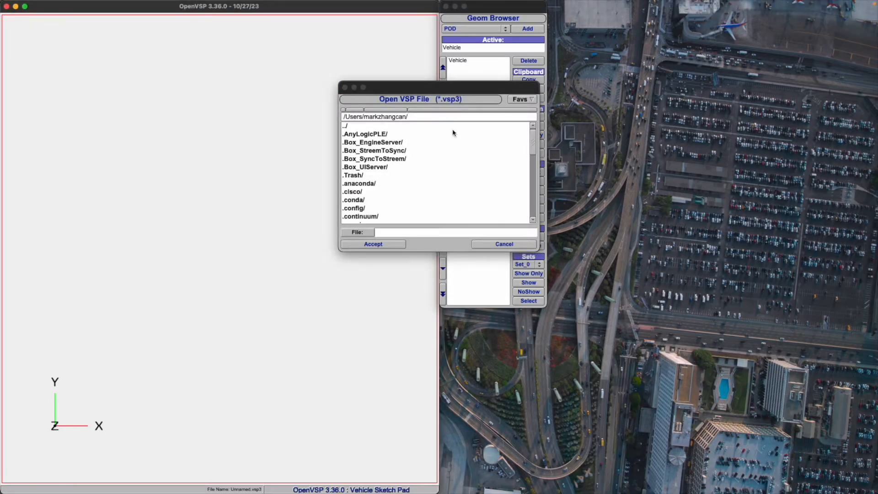
scroll(371, 187, "down", 1)
scroll(372, 186, "up", 1)
left_click(519, 101)
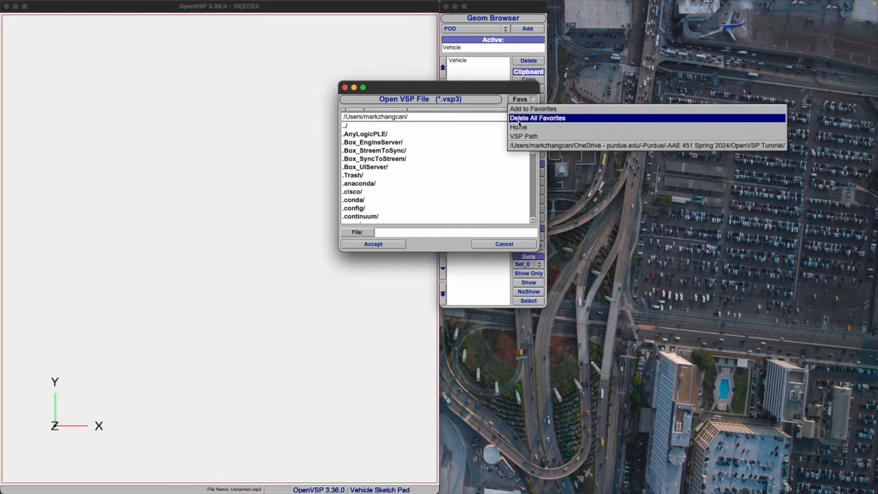
left_click(534, 146)
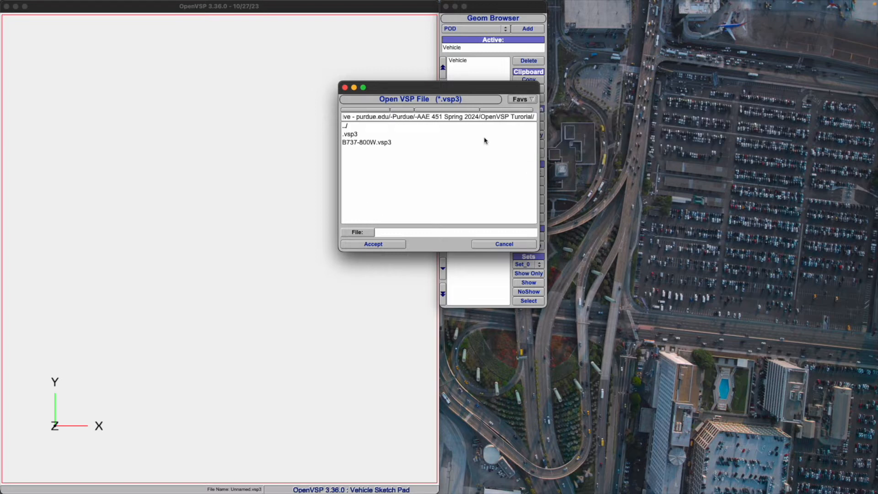
left_click(367, 143)
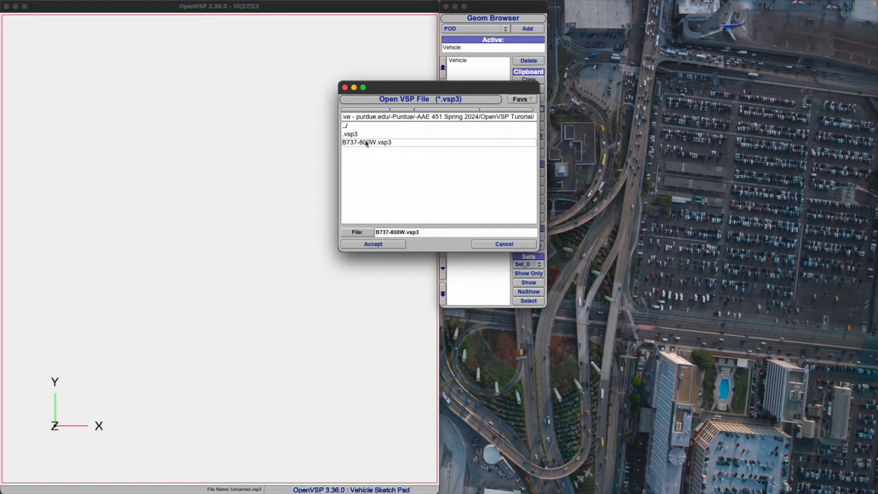
left_click(368, 245)
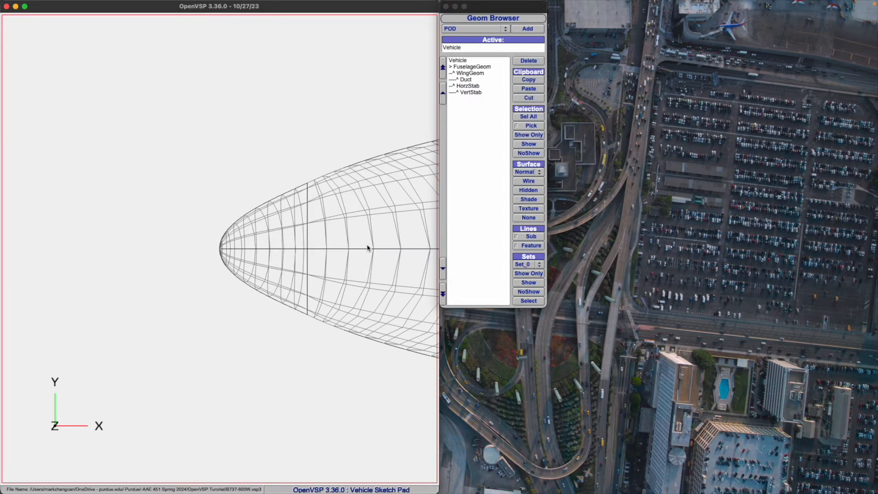
- View the whole 737 model isometrically and compare it with the Boeing general dimensions drawing in the web browser
key("F7")
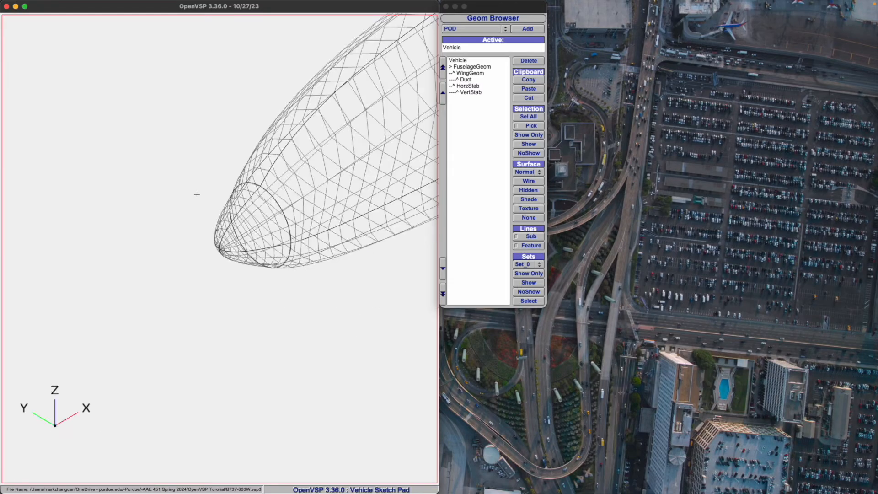
scroll(165, 244, "down", 10)
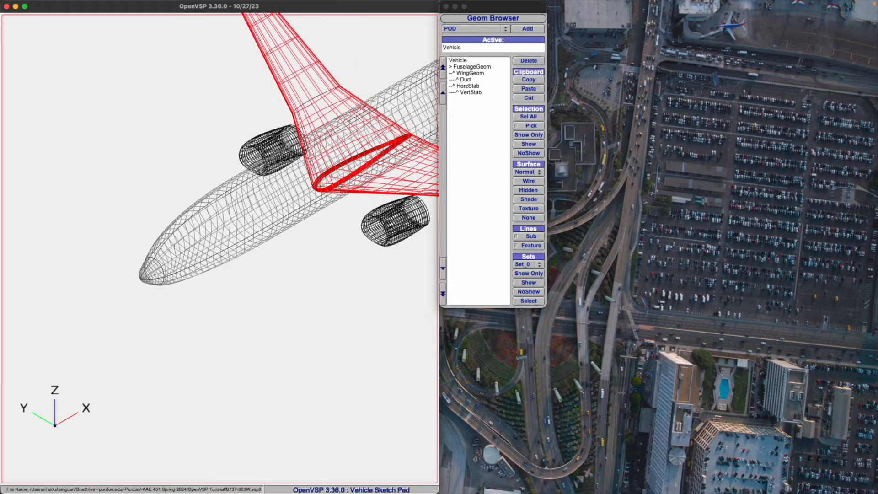
right_click_drag(349, 168, 284, 203)
key("ctrl+Left")
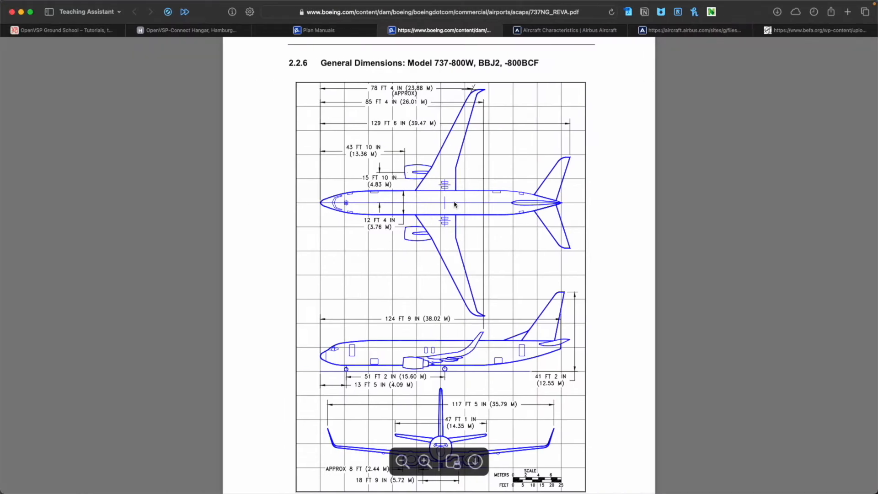
key("ctrl+Right")
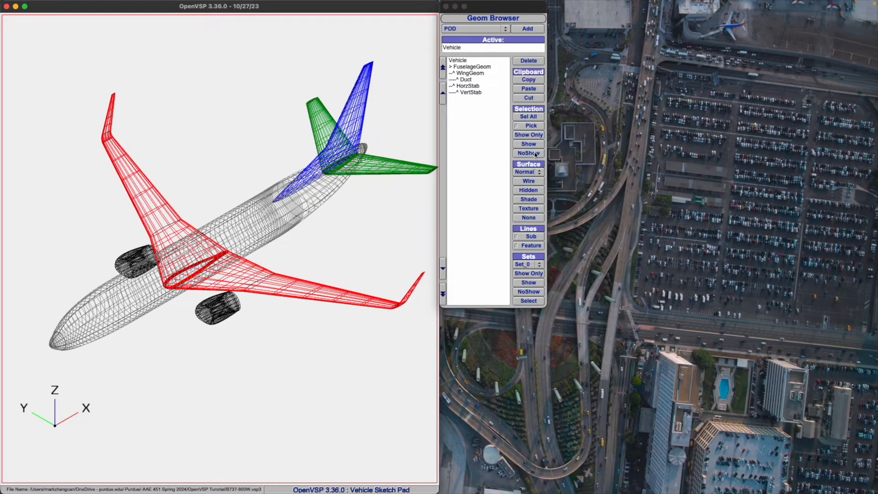
- Hide all components from FuselageGeom to VertStab, and show the model again through FuselageGeom
left_click(465, 67)
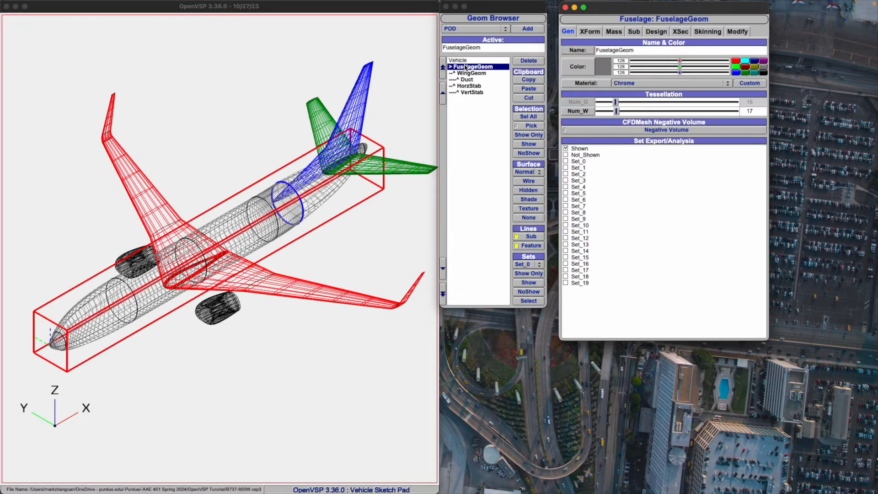
left_click_drag(466, 67, 487, 101)
left_click(473, 63)
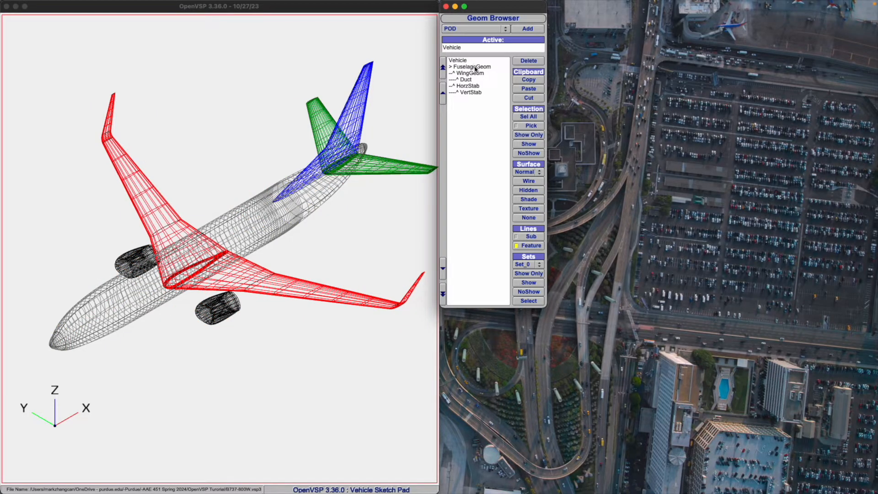
left_click(475, 68)
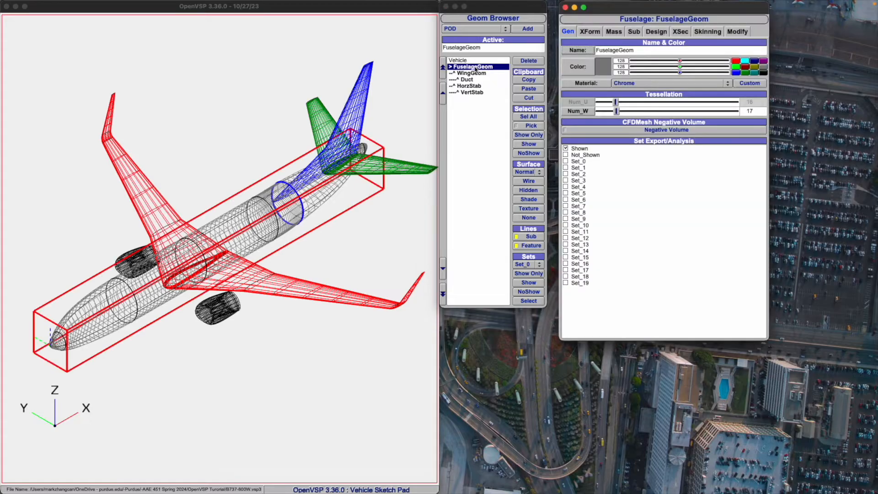
left_click(479, 96, "shift")
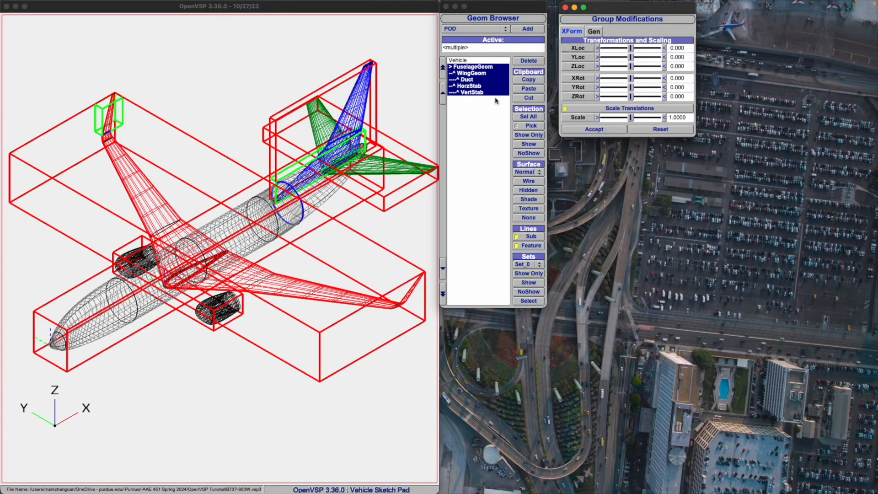
left_click(528, 153)
left_click(481, 68)
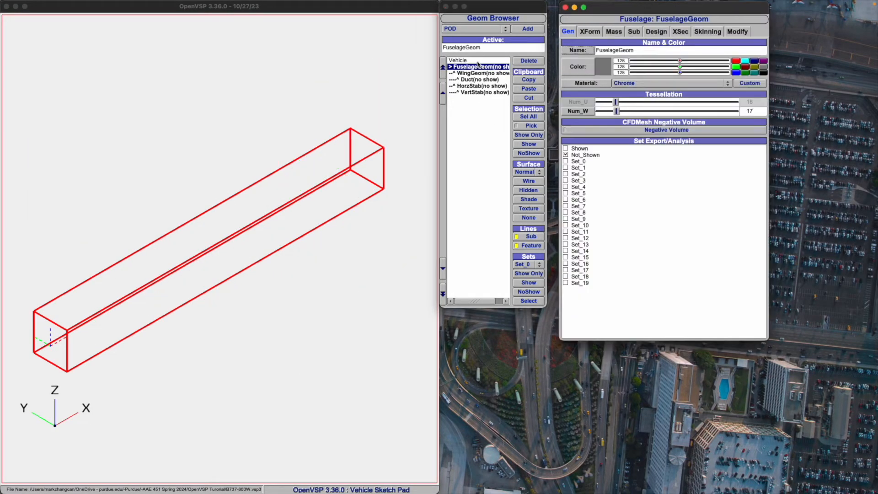
left_click(524, 145)
- Hide the WingGeom, Duct, HorzStab and VertStab components, leaving the fuselage shown
left_click(471, 73)
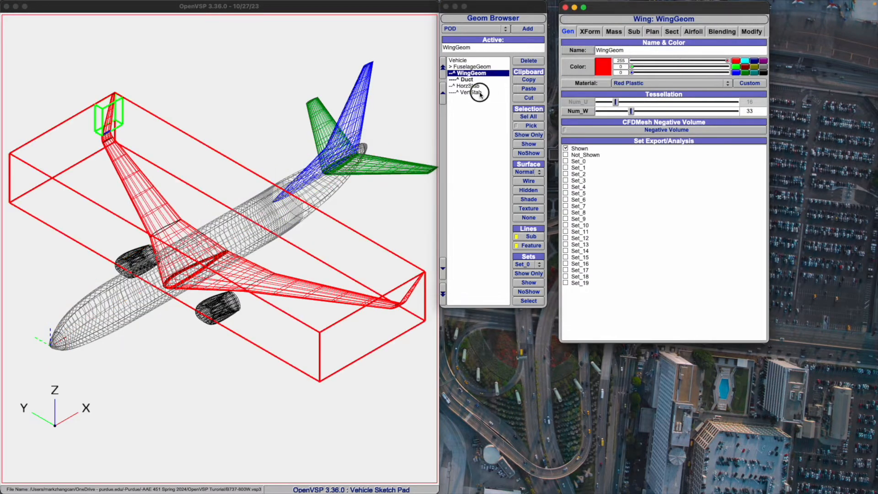
left_click(480, 93, "shift")
left_click(529, 153)
left_click(246, 86)
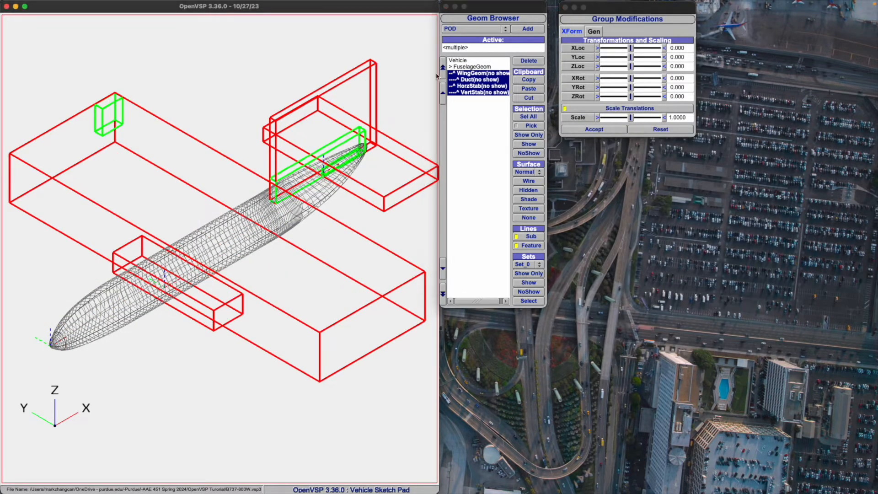
- Select FuselageGeom in the component list and display its settings
left_click(463, 68)
left_click(464, 73)
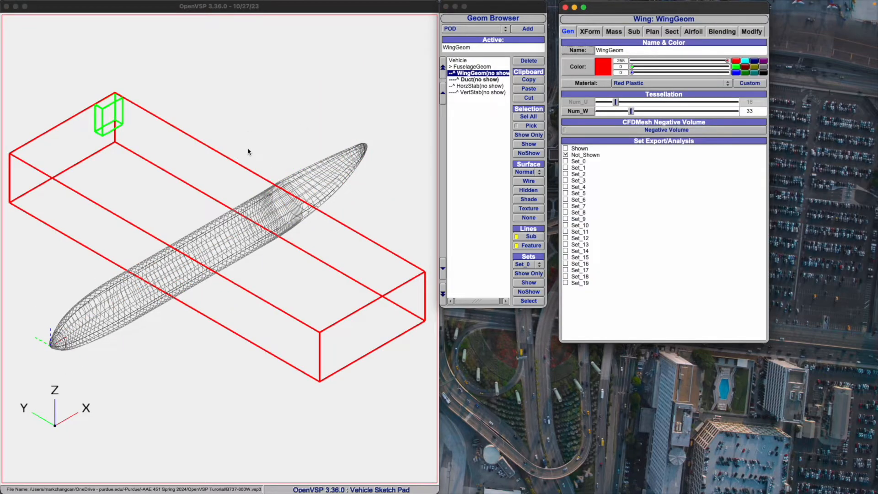
left_click(349, 139)
left_click(464, 68)
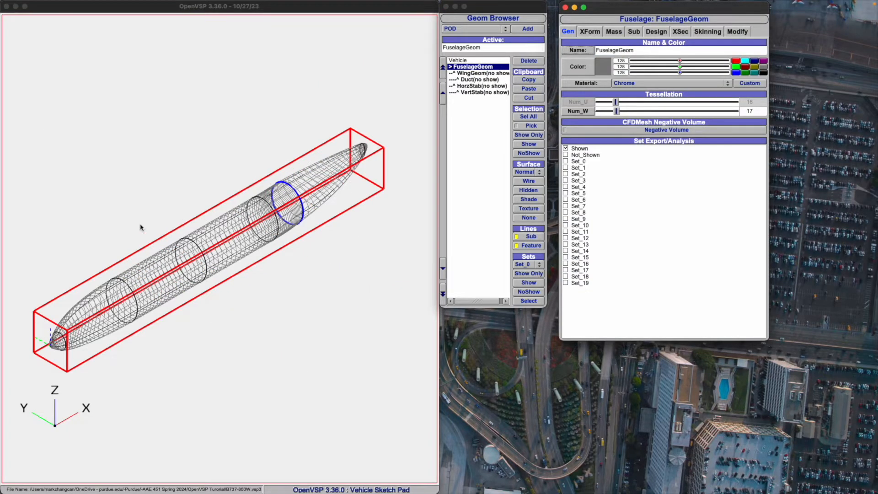
left_click(120, 234)
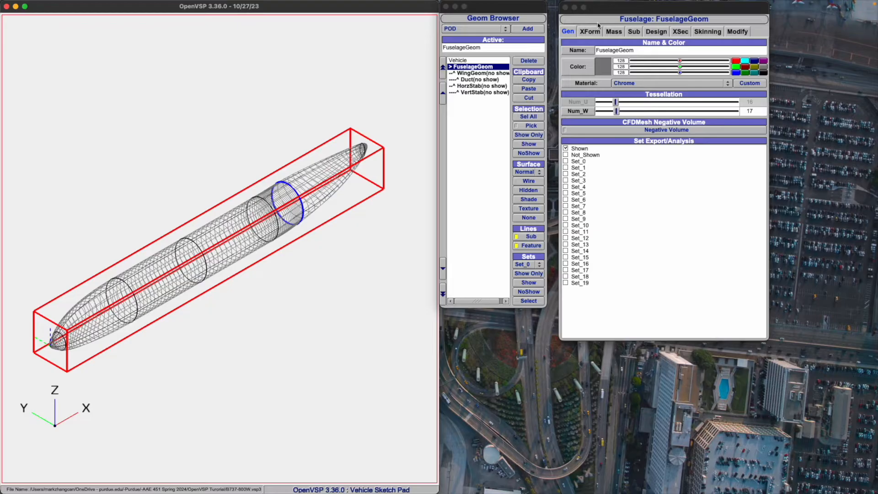
- Look through the component types that can be added to the model, including FUSELAGE, without adding one
left_click(505, 29)
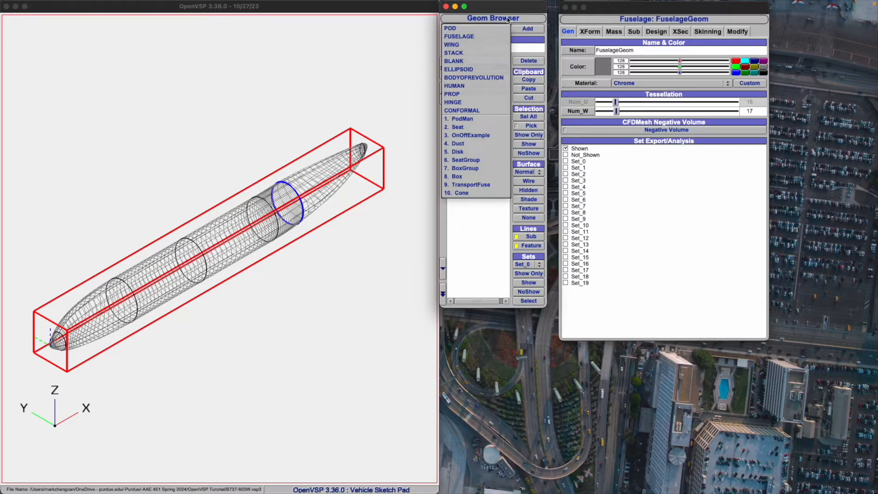
left_click(506, 17)
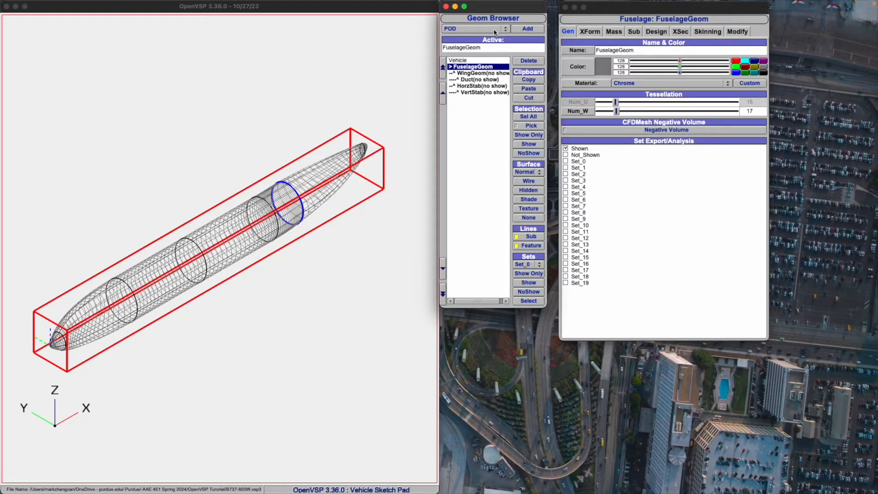
left_click(495, 30)
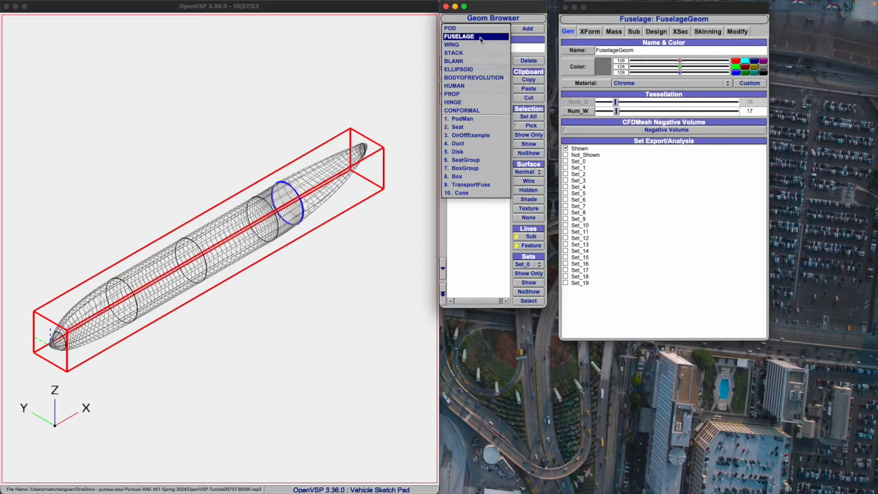
left_click(519, 37)
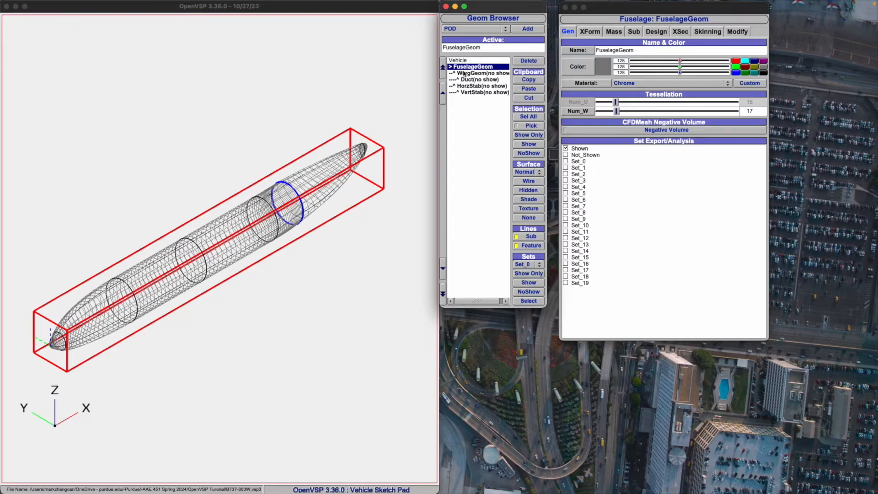
- Review the fuselage's name field and its transform, design, cross-section and mass property settings
left_click(646, 51)
left_click_drag(646, 51, 587, 51)
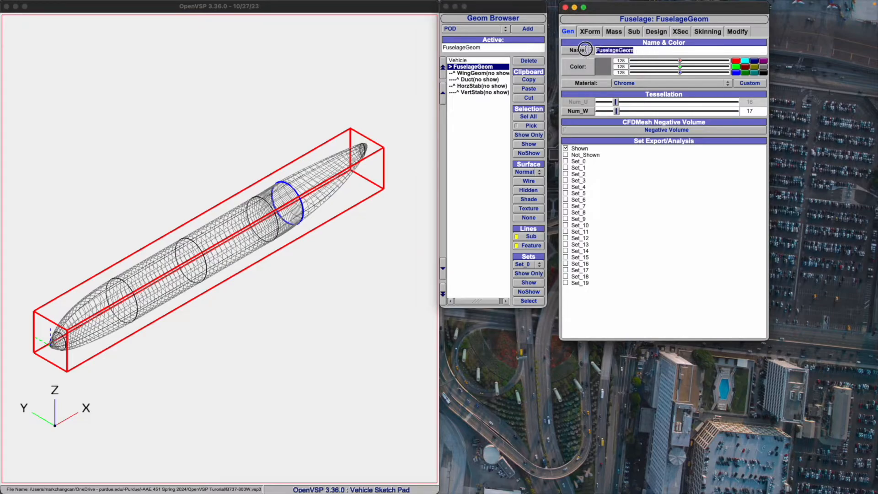
left_click(653, 51)
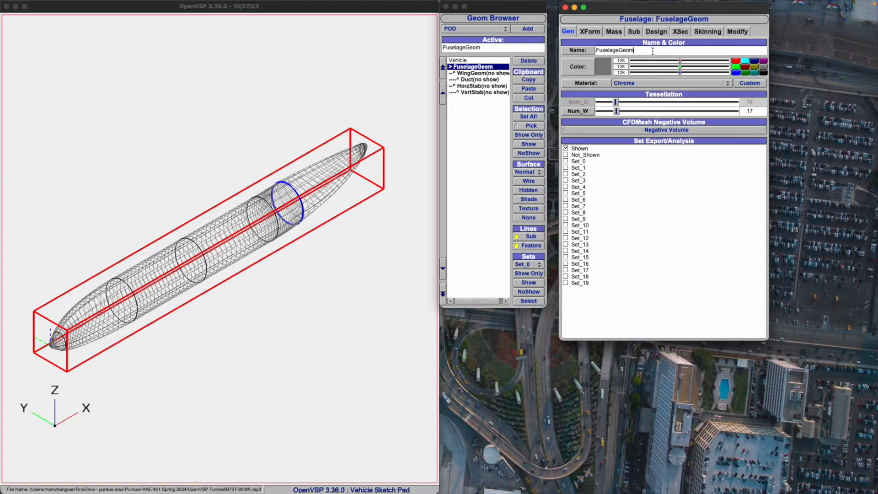
left_click(590, 33)
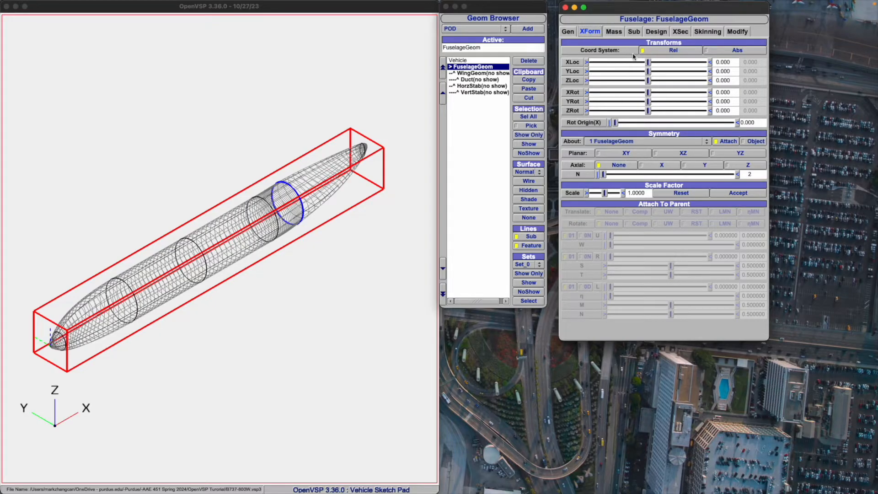
left_click(658, 31)
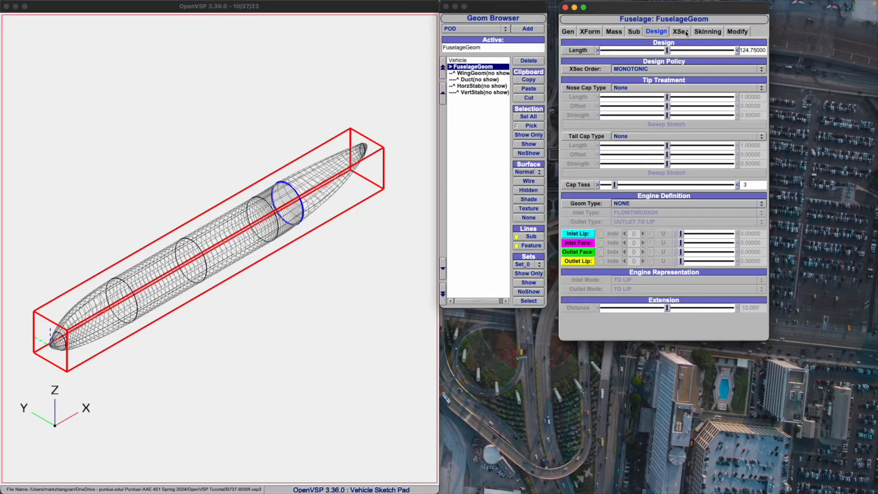
left_click(680, 31)
left_click(614, 32)
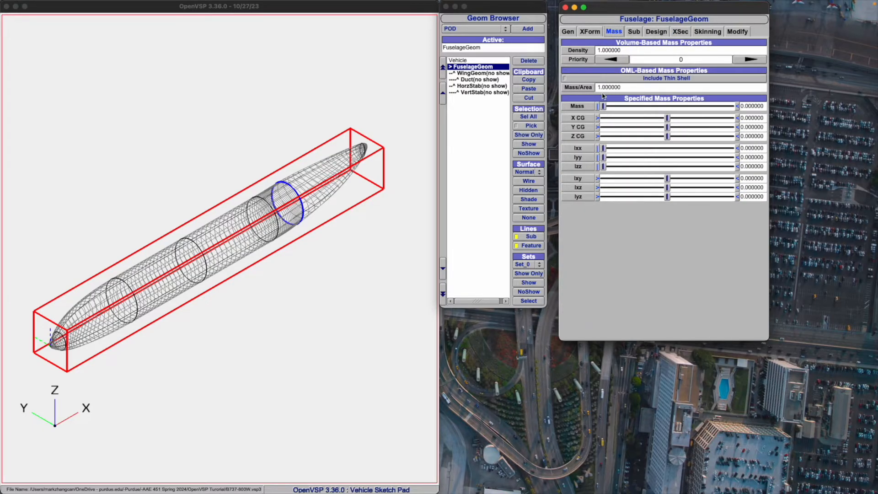
- Review the fuselage's transform settings, including the scale factor, and its mass property and sub-surface settings
left_click(589, 31)
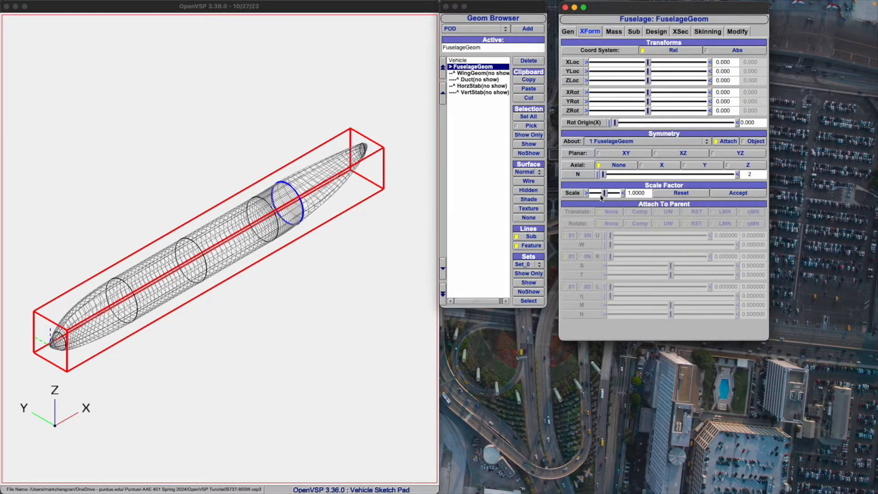
left_click(616, 32)
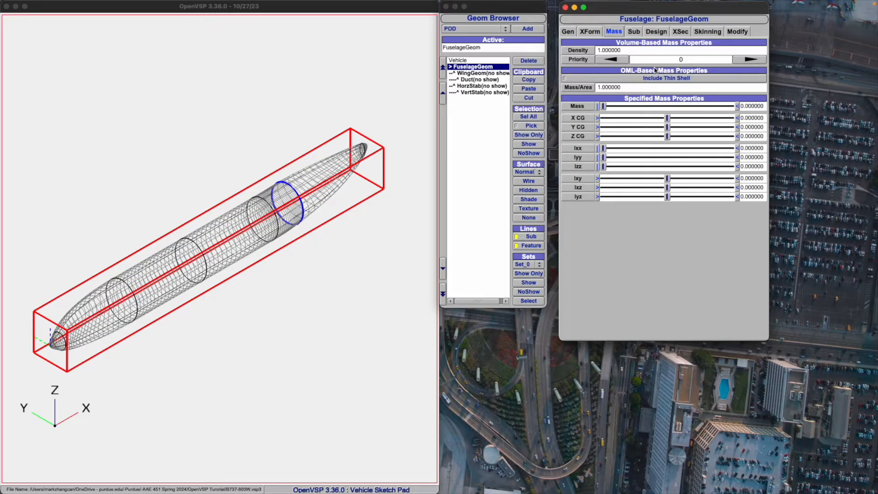
left_click(635, 32)
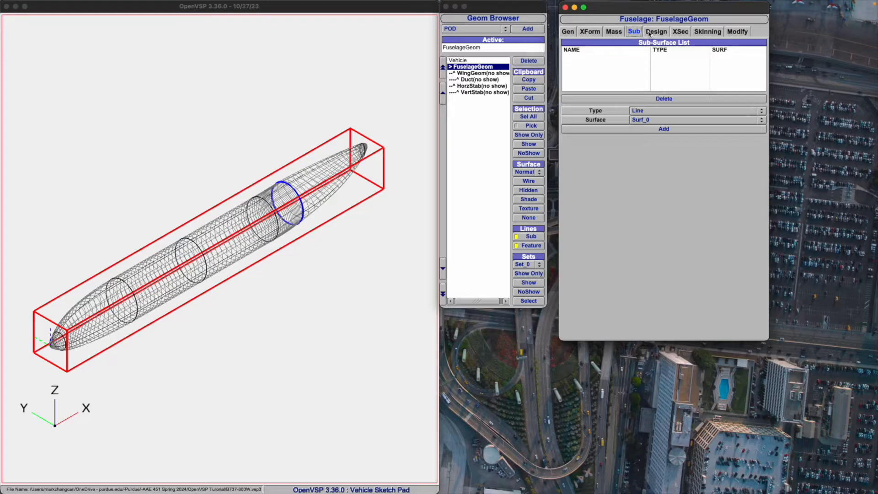
- Compare the fuselage's design length with the length dimension in Boeing's 737-800W general dimensions drawing
left_click(654, 35)
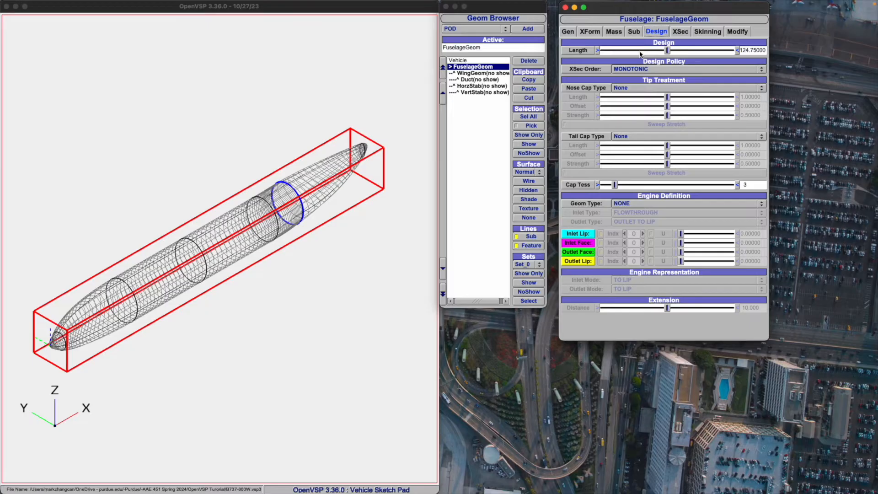
key("ctrl+Left")
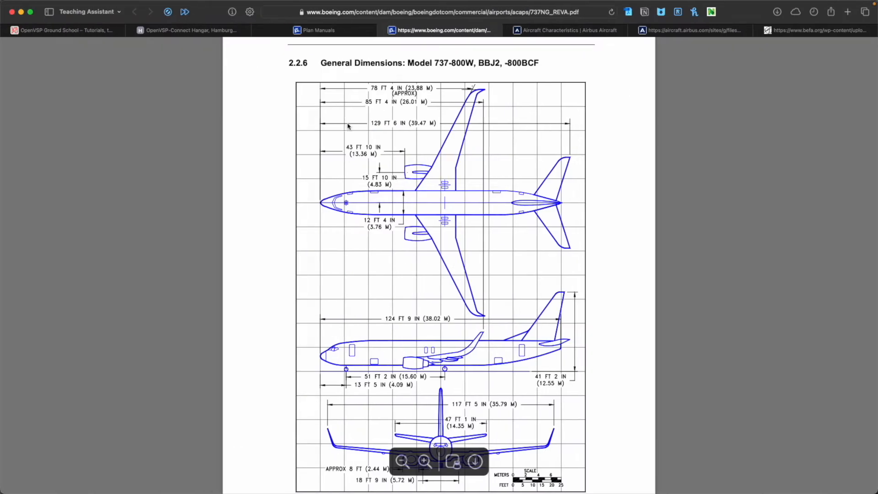
key("ctrl+Right")
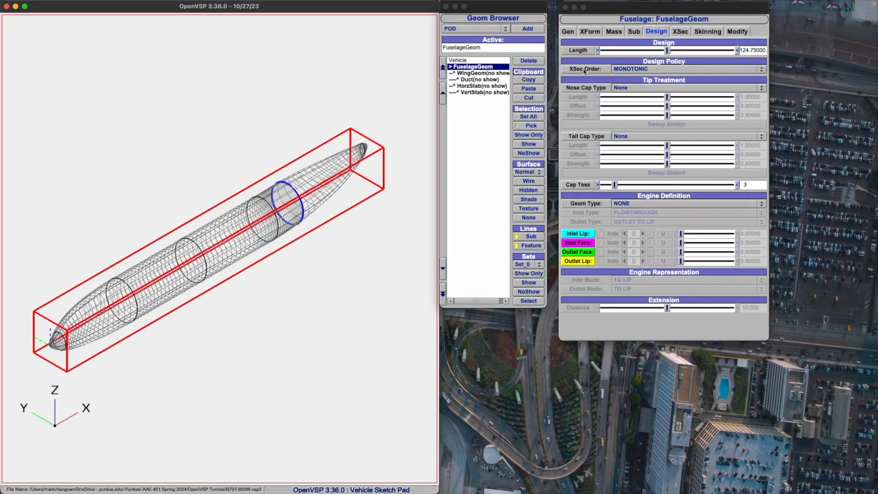
- Check the fuselage's cross-section settings and look through the XSec Order options MONOTONIC, LOOP and FREE without changing the policy
left_click(680, 31)
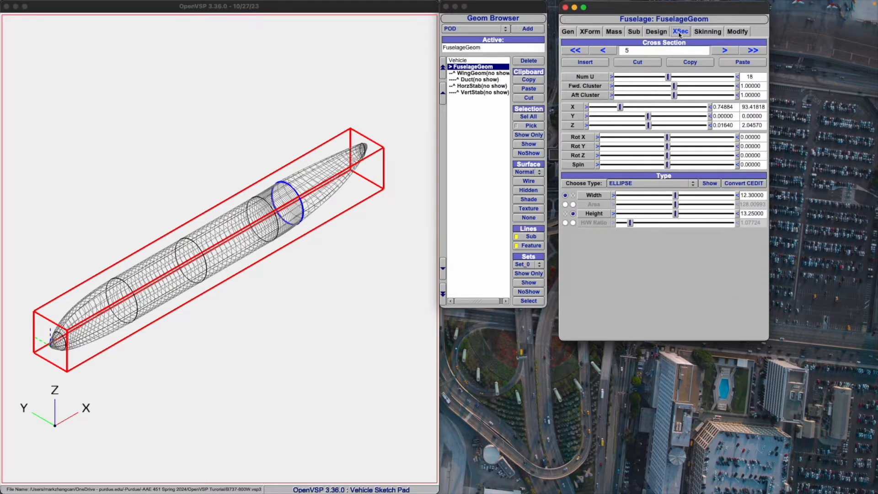
left_click(658, 32)
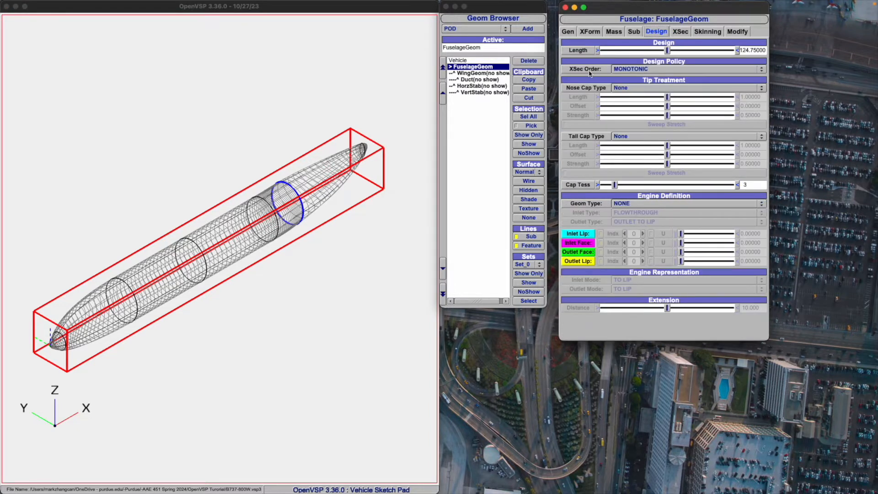
left_click(676, 35)
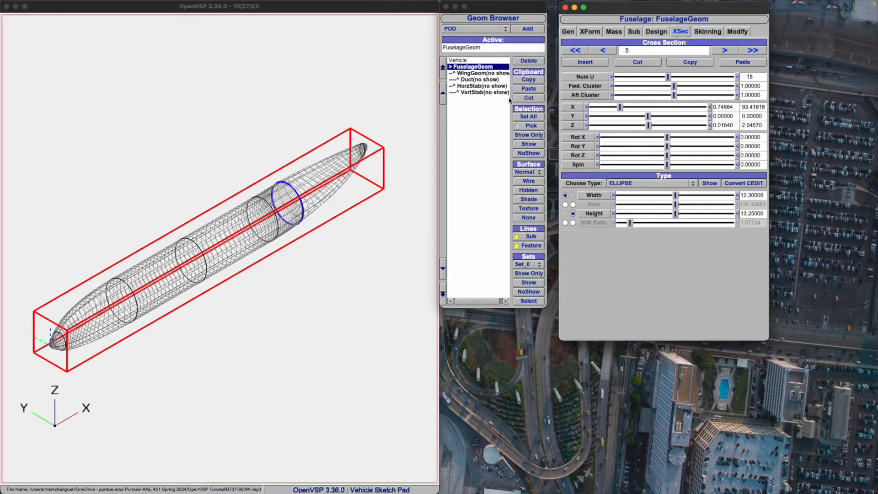
left_click(175, 232)
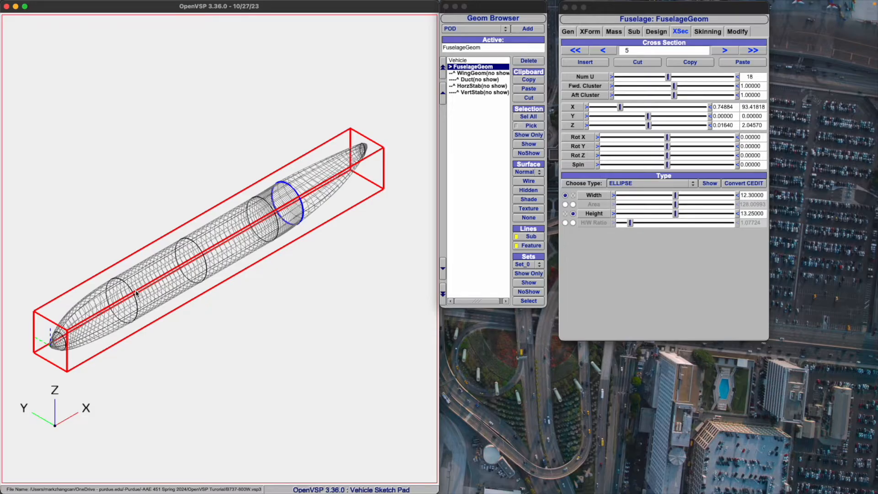
left_click(656, 31)
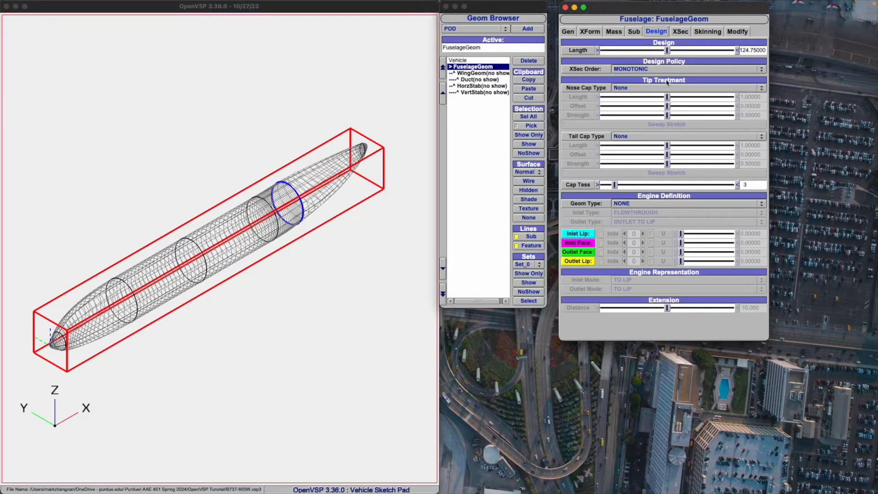
left_click(658, 69)
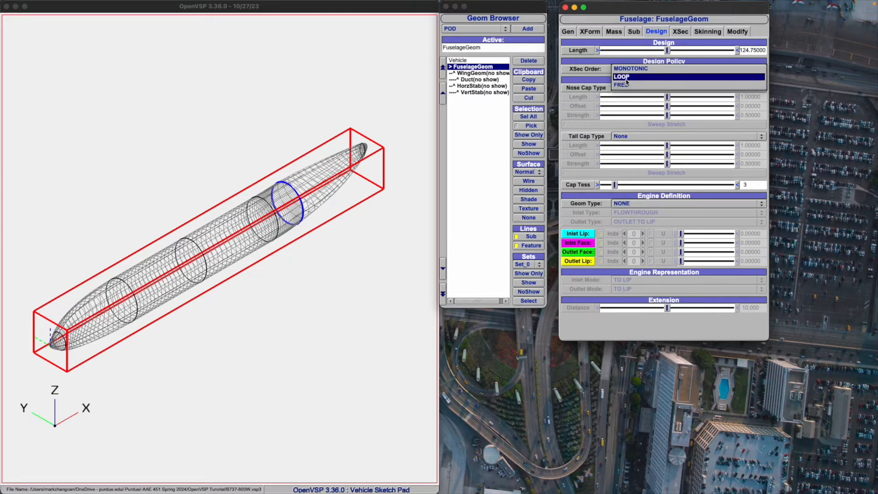
left_click(591, 82)
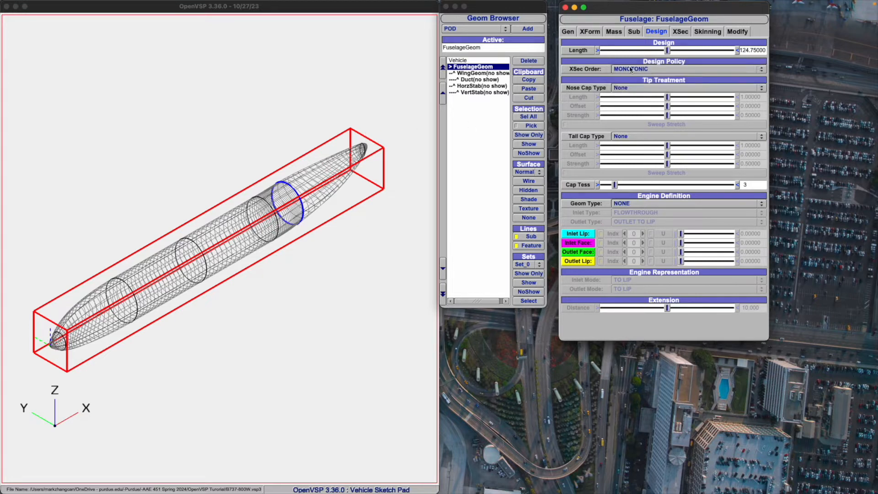
- Go back to fuselage cross-section 3, slide it forward to cross-section 2, and return it to an X position of about 0.455
left_click(678, 33)
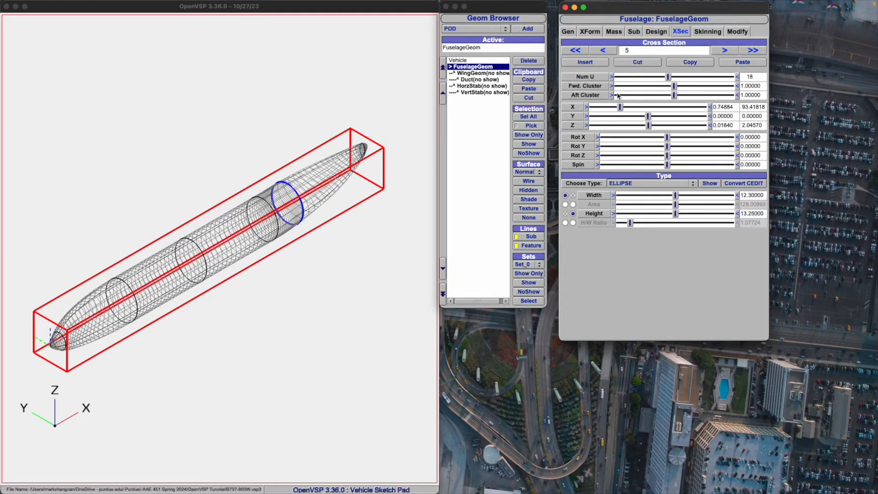
left_click(606, 52)
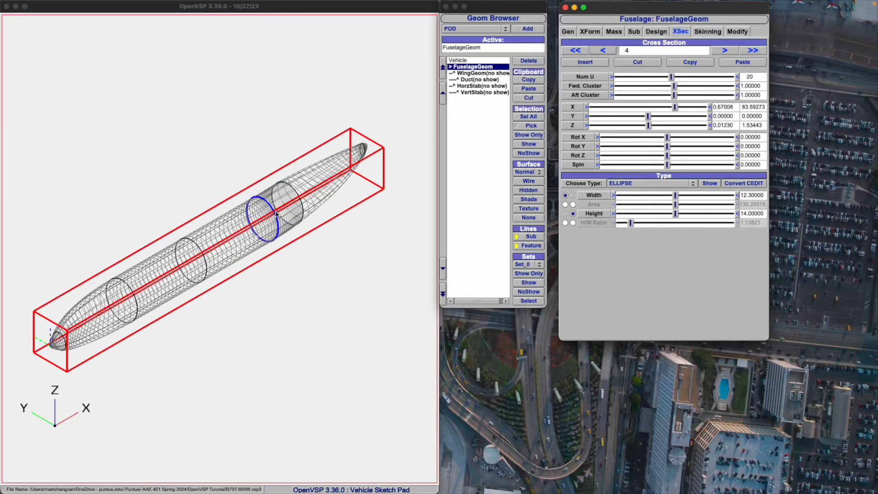
left_click(603, 52)
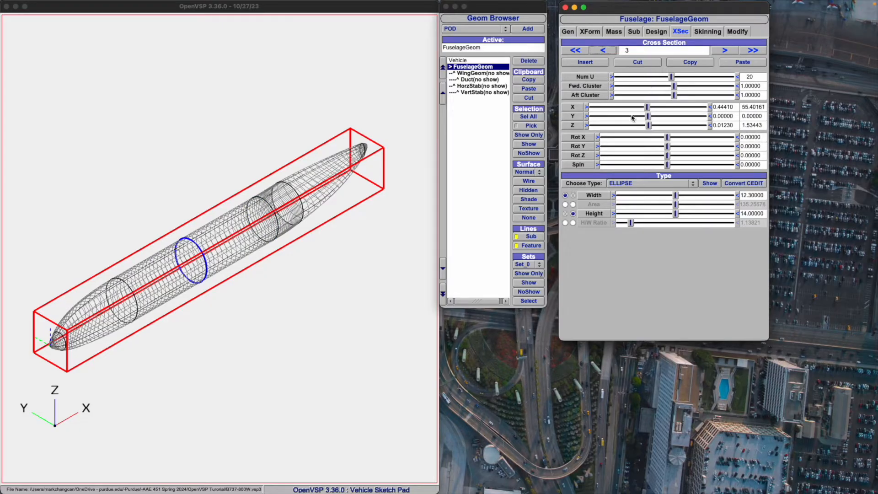
left_click_drag(647, 109, 598, 108)
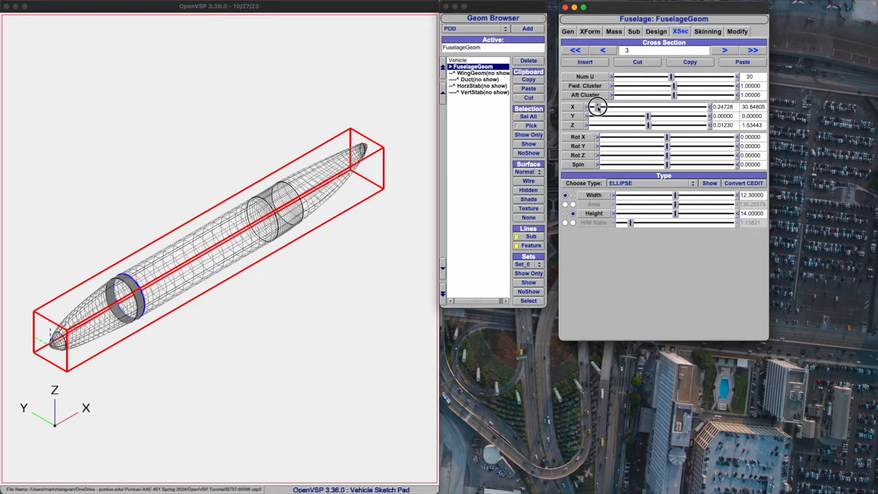
left_click_drag(598, 108, 649, 108)
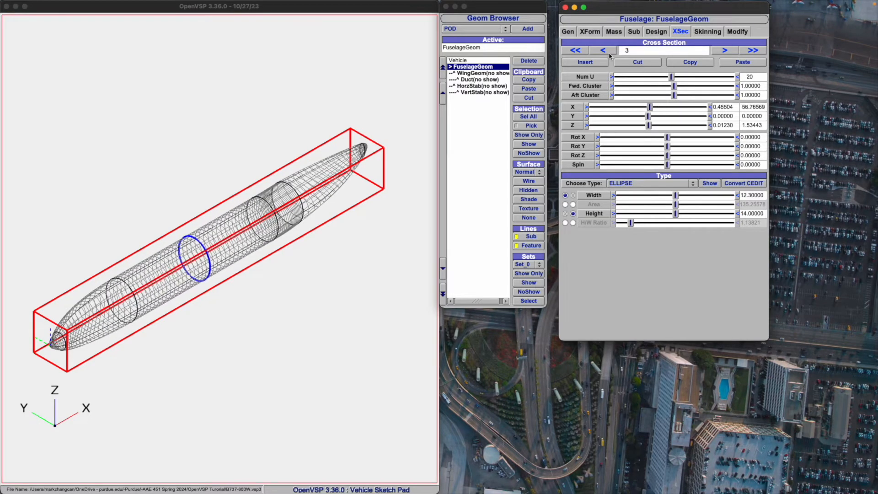
- Review the design policy's cross-section ordering choices again, keeping MONOTONIC, and inspect the fuselage from nose to tail
left_click(656, 31)
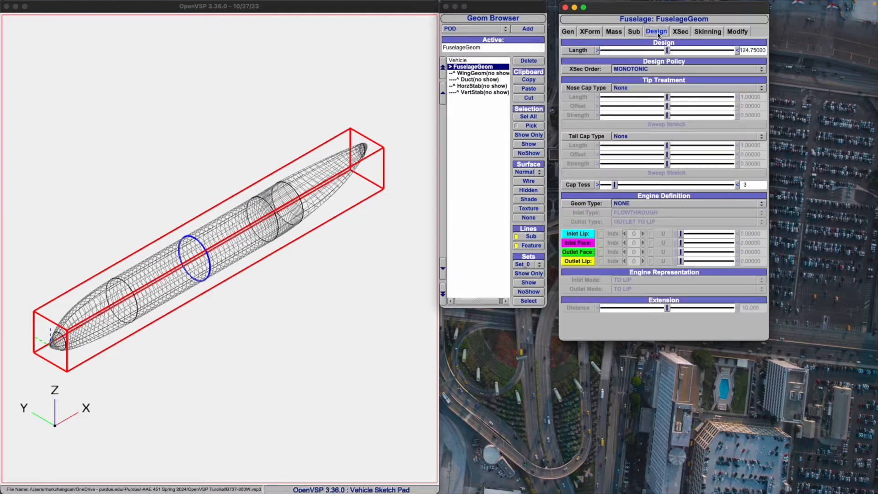
left_click(666, 72)
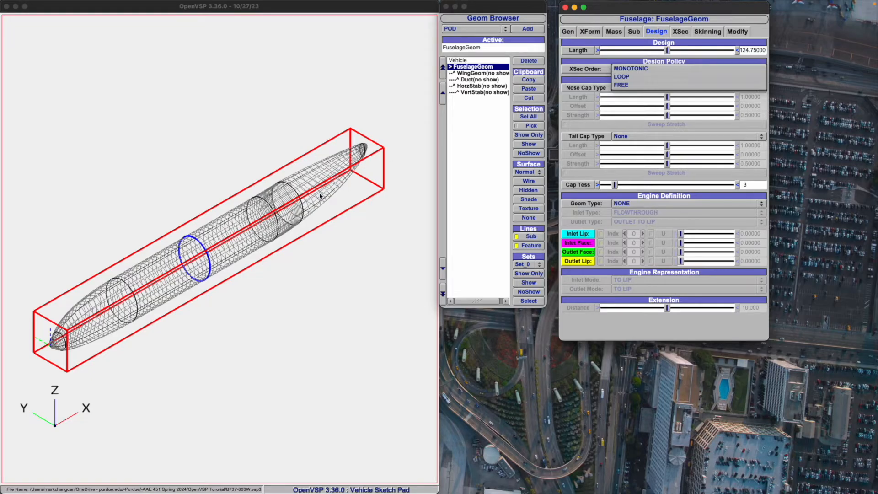
left_click(581, 107)
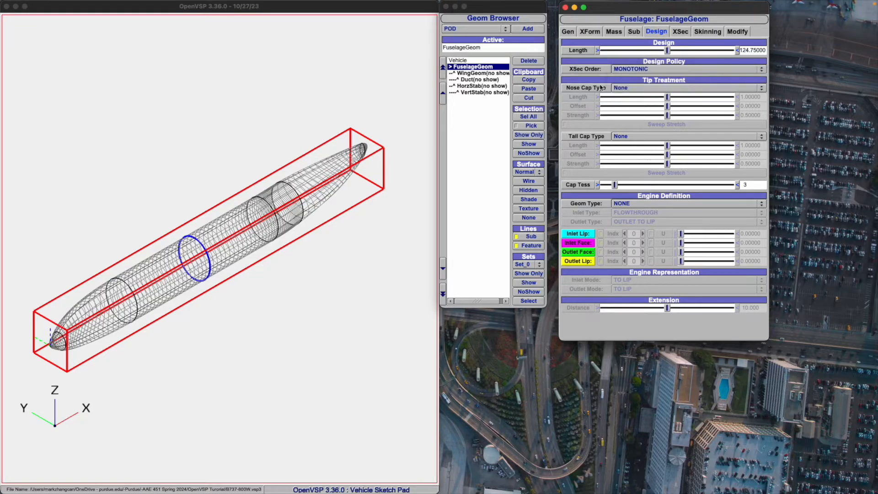
left_click(70, 357)
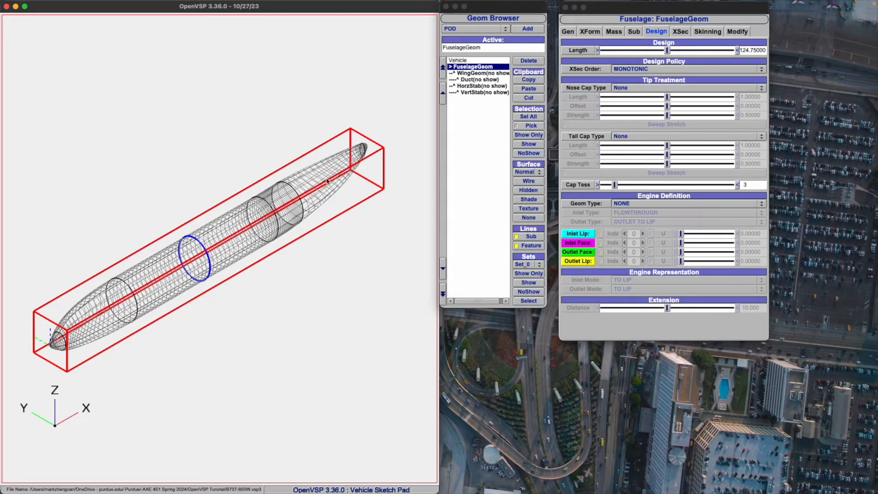
- Go to fuselage cross-section 0 at the nose and look through the available cross-section types, keeping ELLIPSE
left_click(680, 32)
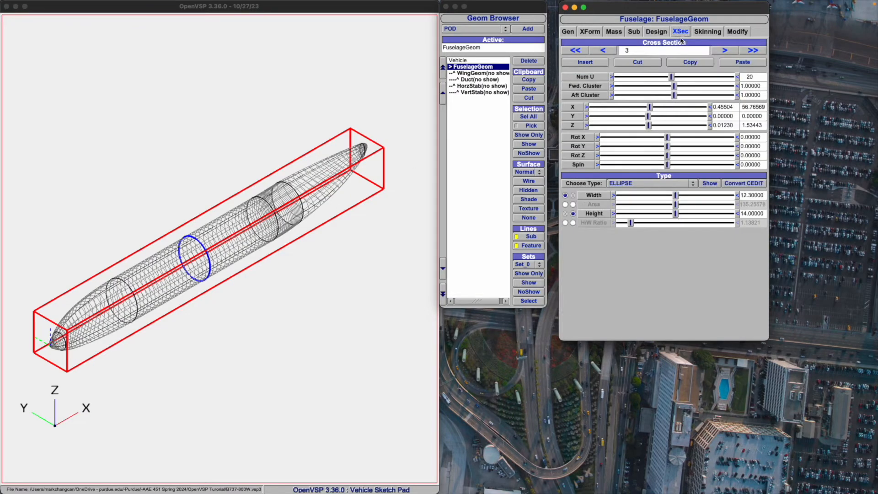
left_click(604, 51)
left_click(604, 51)
left_click(603, 51)
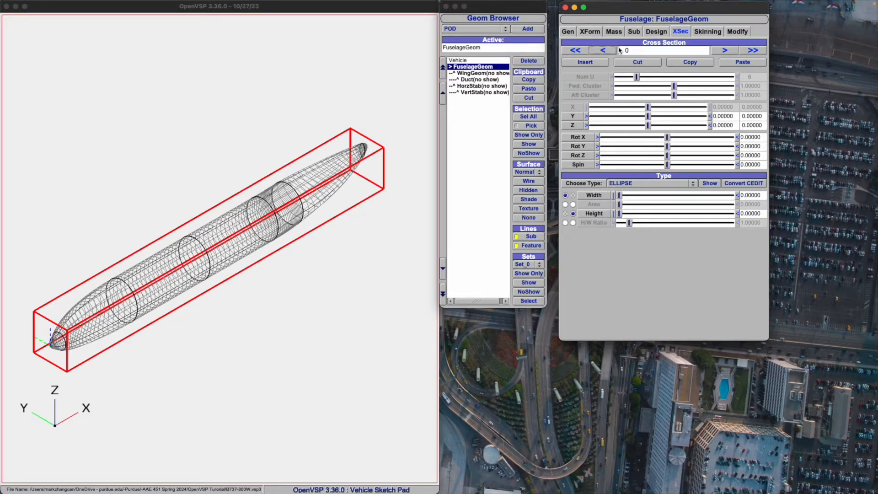
left_click(666, 183)
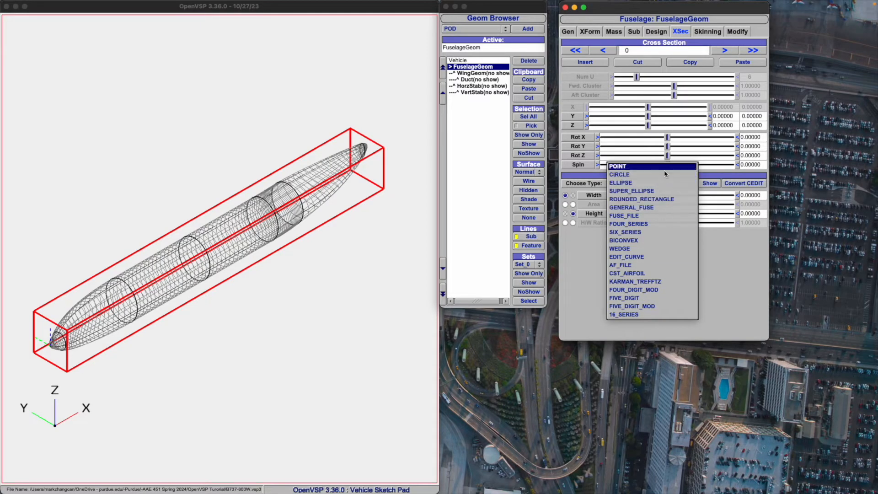
left_click(739, 257)
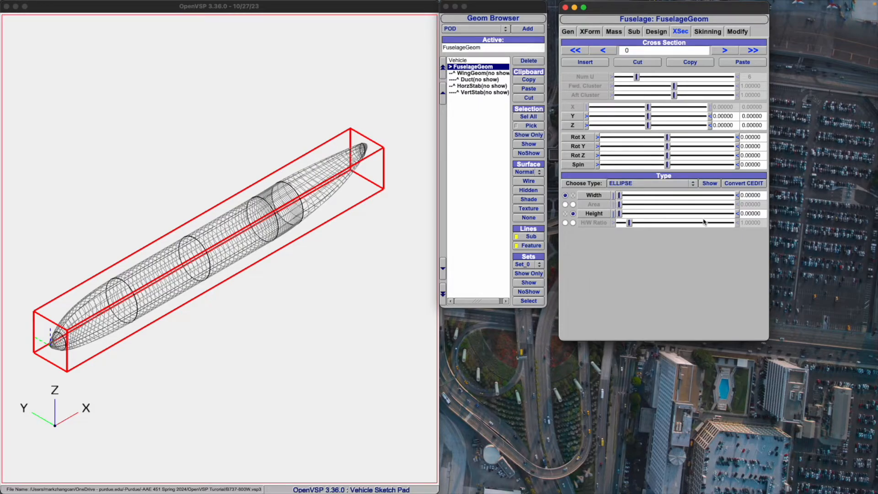
- Look through the Nose Cap Type options in the fuselage's tip treatment, leaving the cap set to None
left_click(650, 31)
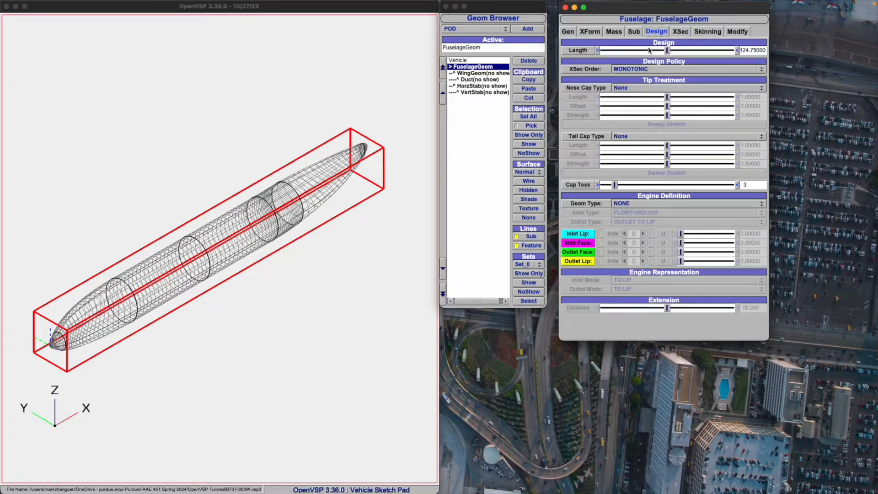
left_click(623, 89)
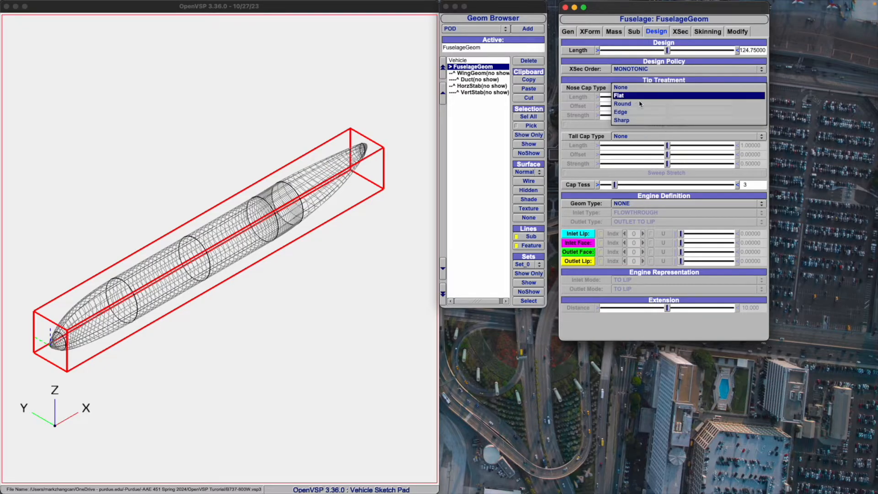
left_click(581, 165)
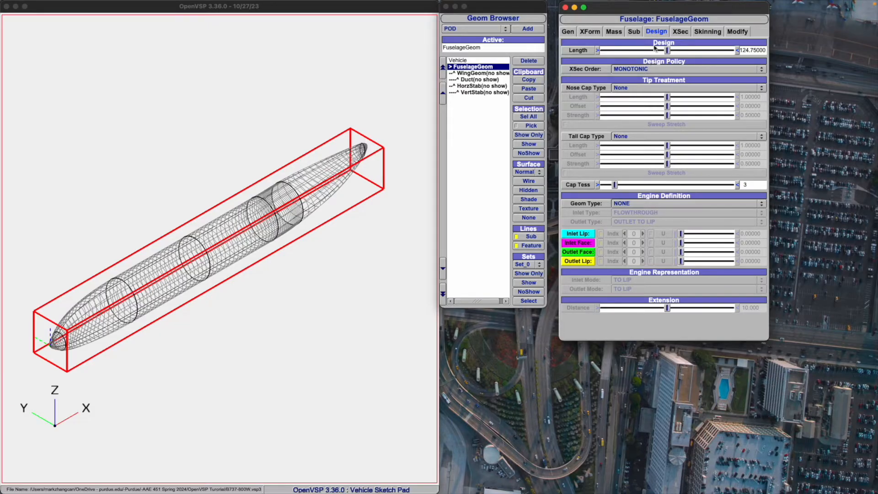
- Display the cross-section settings and view the fuselage from the top, front and left, finishing in the left isometric view
left_click(677, 33)
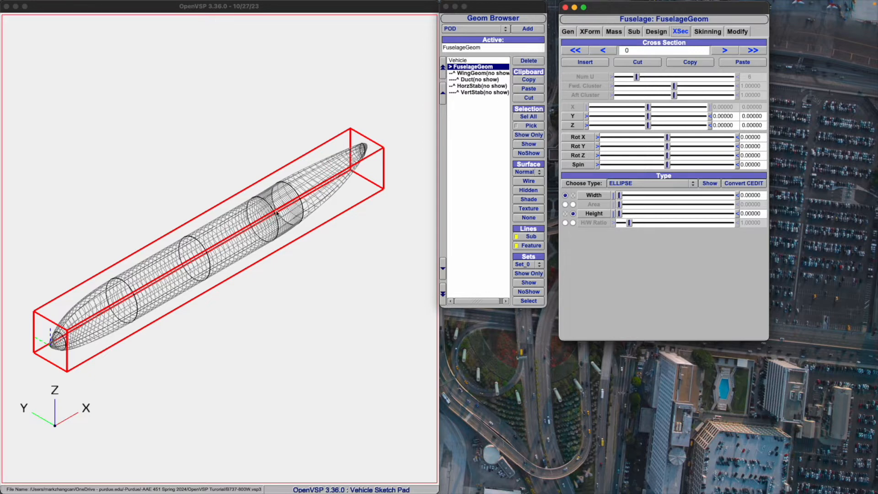
left_click(213, 209)
mouse_move(87, 4)
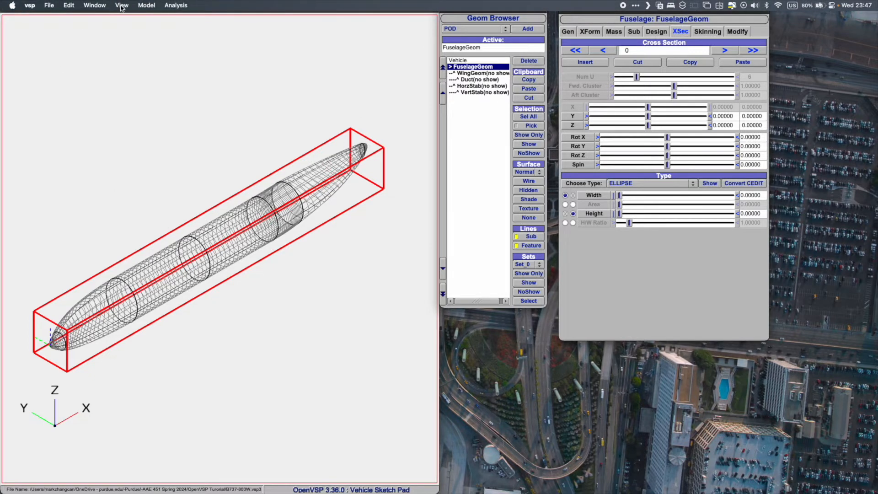
left_click(122, 6)
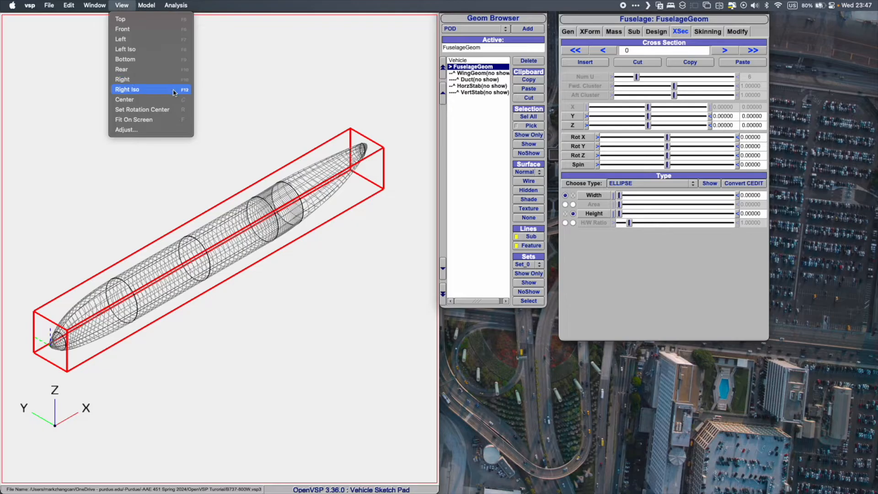
left_click(73, 122)
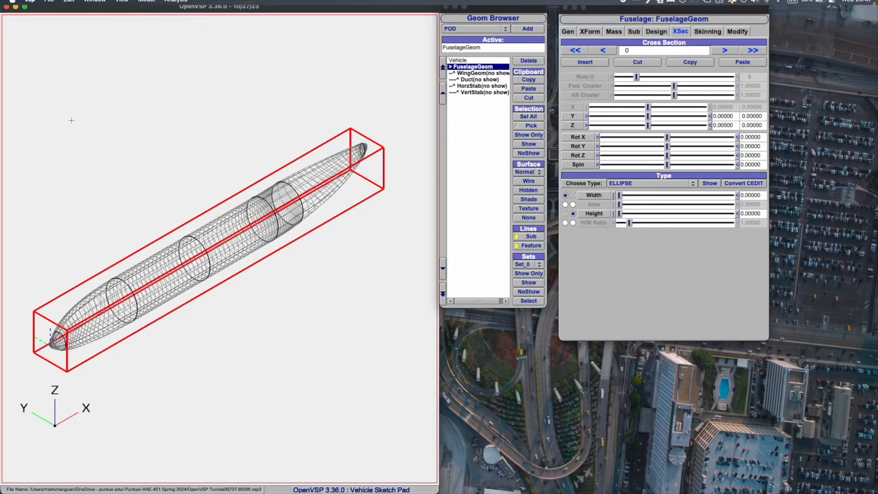
key("F5")
key("F6")
key("F7")
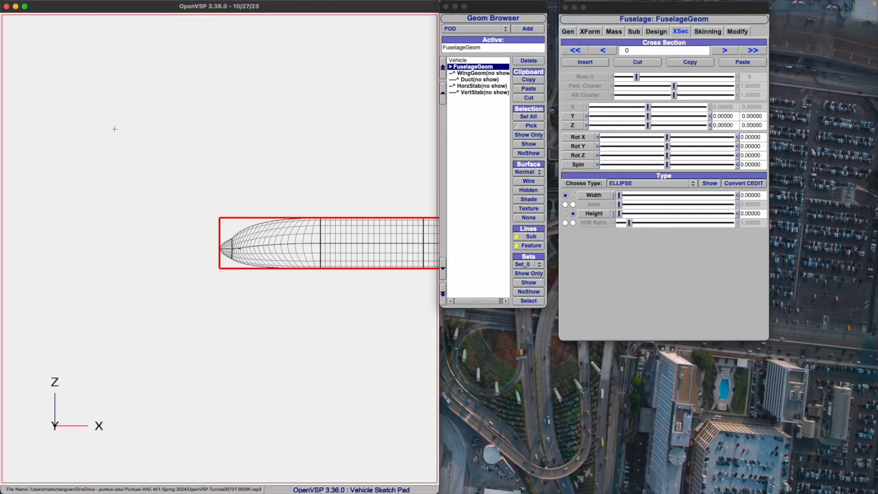
key("F8")
key("F6")
key("F8")
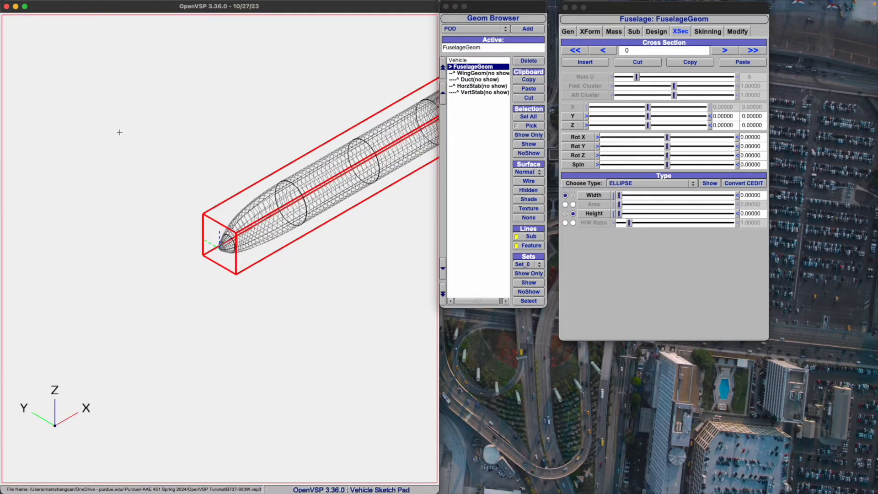
- Compare the fuselage nose in the left side view with rotated three-dimensional views
key("F7")
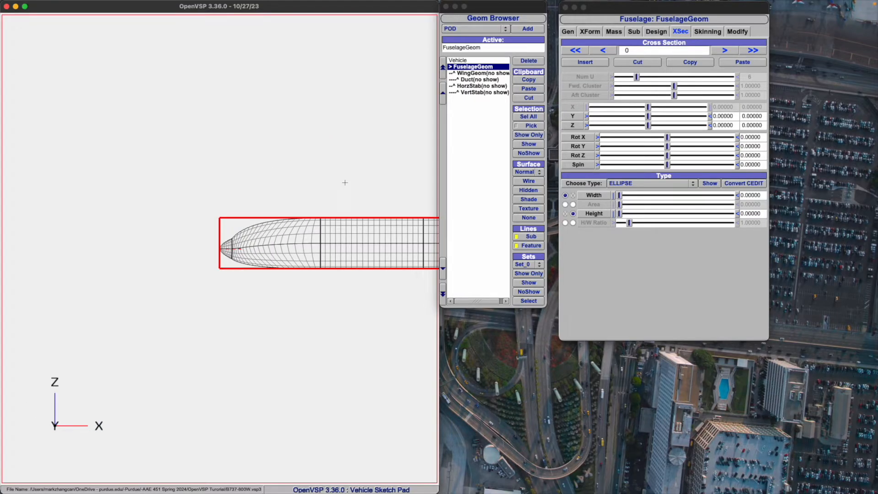
left_click_drag(345, 183, 160, 278)
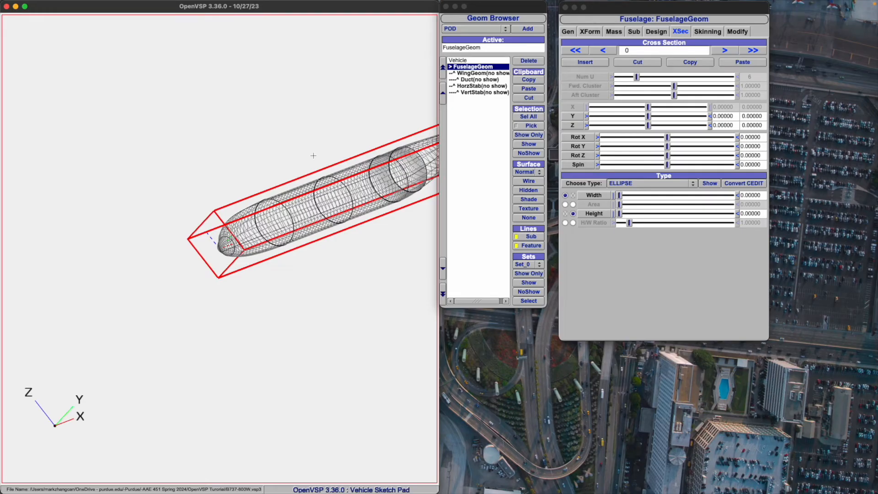
right_click_drag(322, 151, 228, 171)
key("F7")
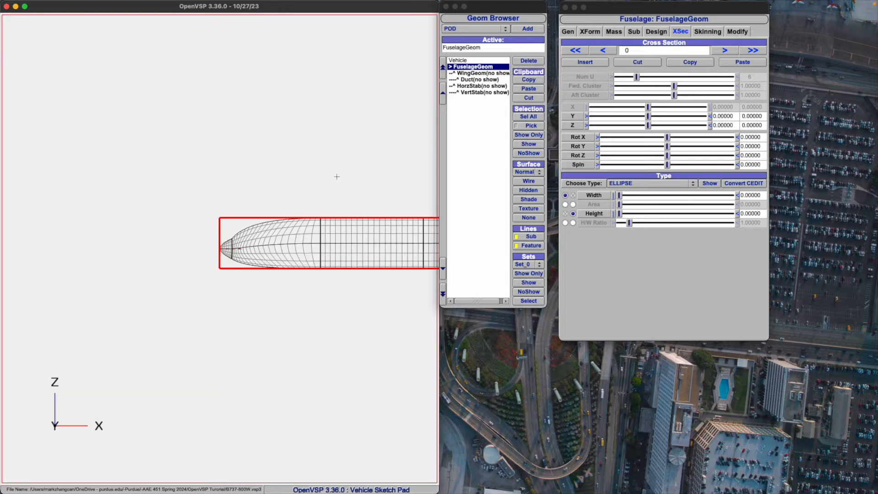
right_click_drag(337, 176, 245, 177)
left_click_drag(149, 190, 172, 270)
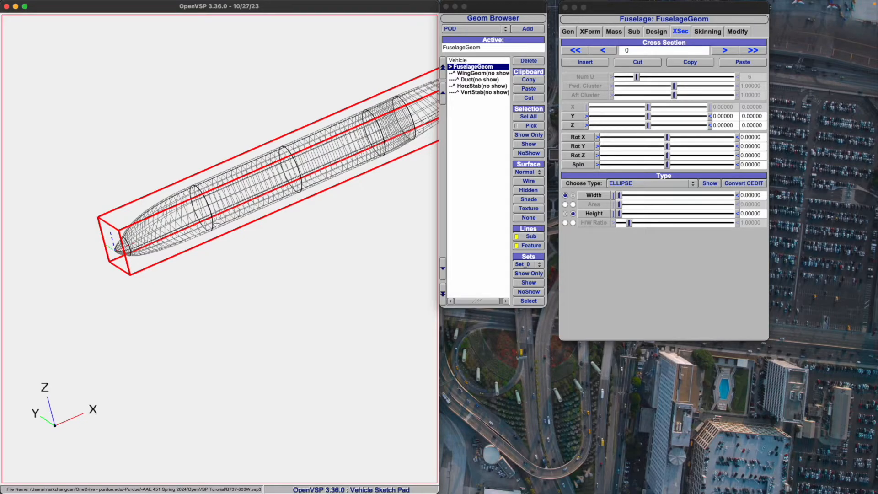
- Centre the view on the fuselage and inspect its whole length from an oblique angle
left_click(282, 166)
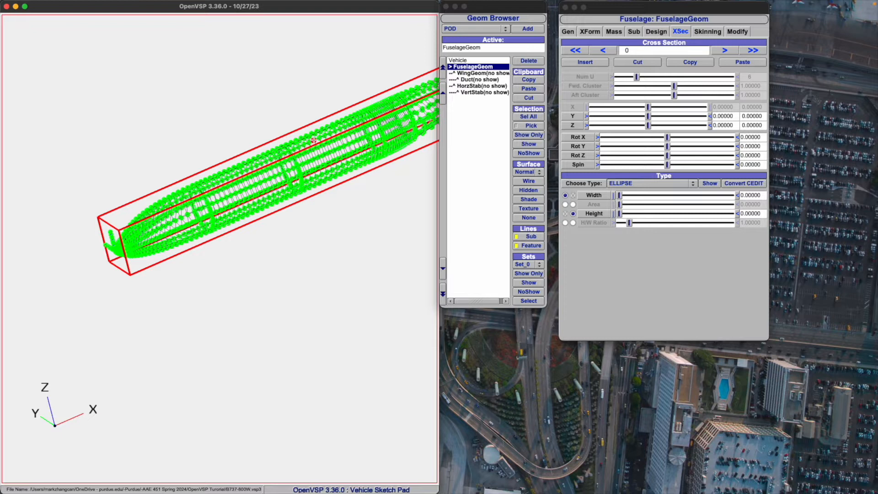
key("f")
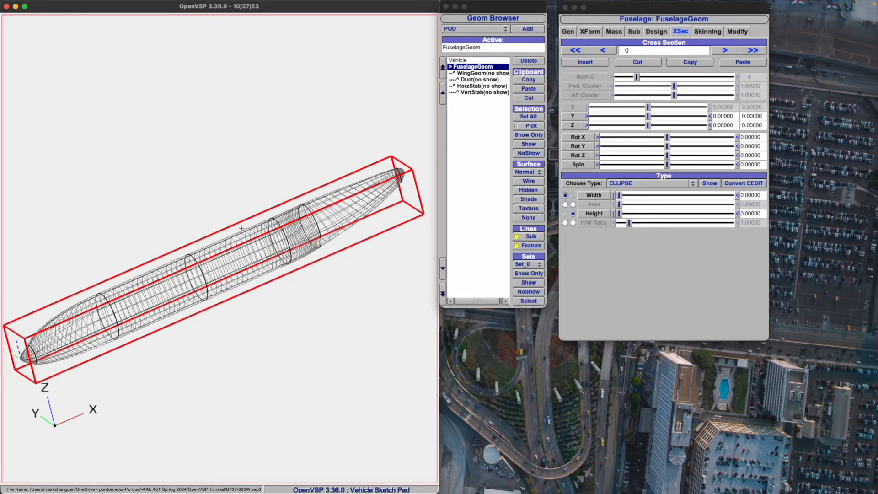
left_click_drag(212, 245, 256, 274)
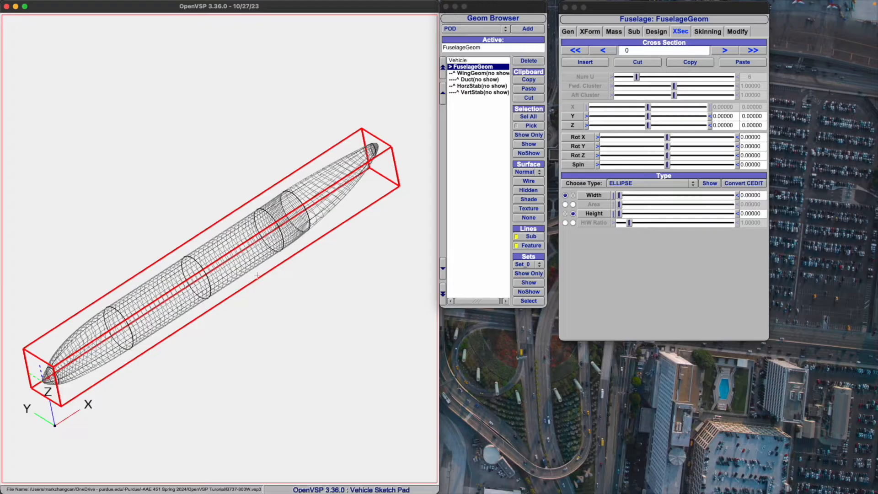
middle_click_drag(188, 216, 407, 219)
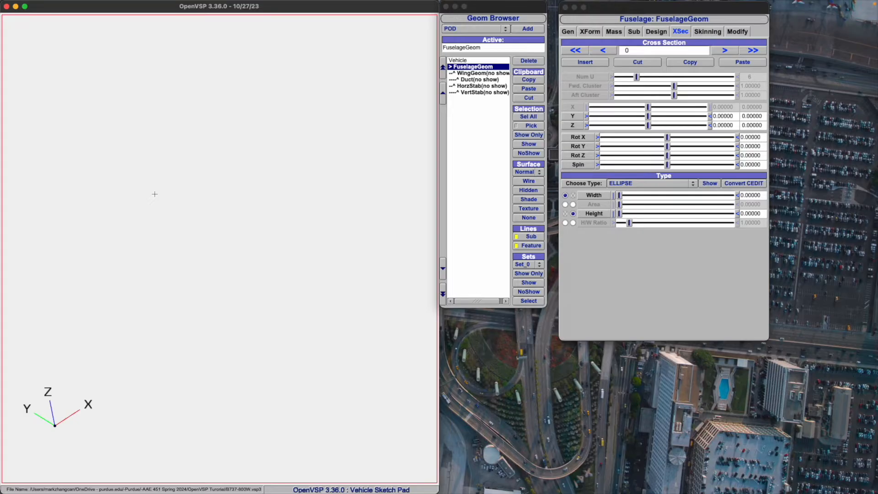
key("f")
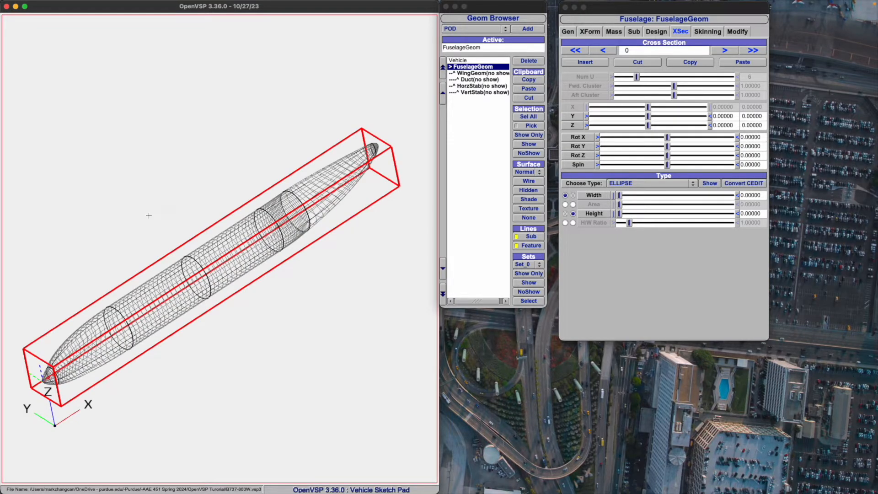
- In the left side view of the nose, go to fuselage cross-section 1 and set its Num U to 9
key("F6")
key("F7")
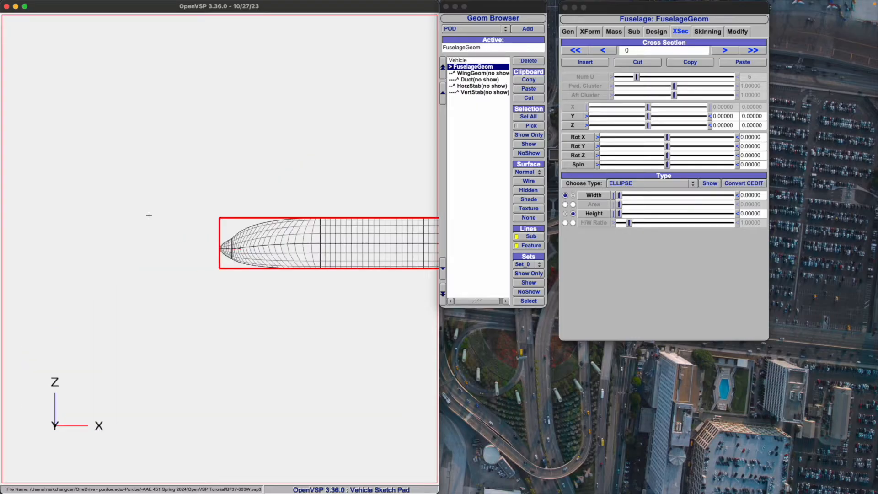
right_click_drag(322, 224, 99, 225)
scroll(99, 225, "up", 8)
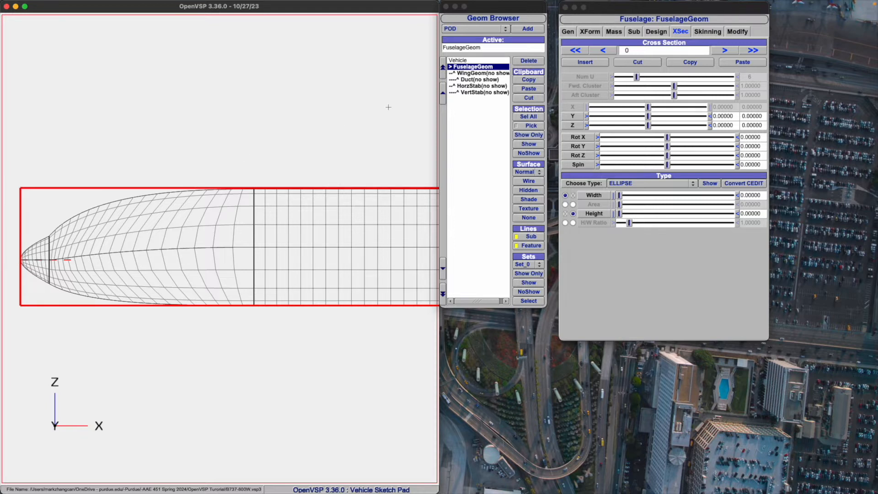
left_click(724, 50)
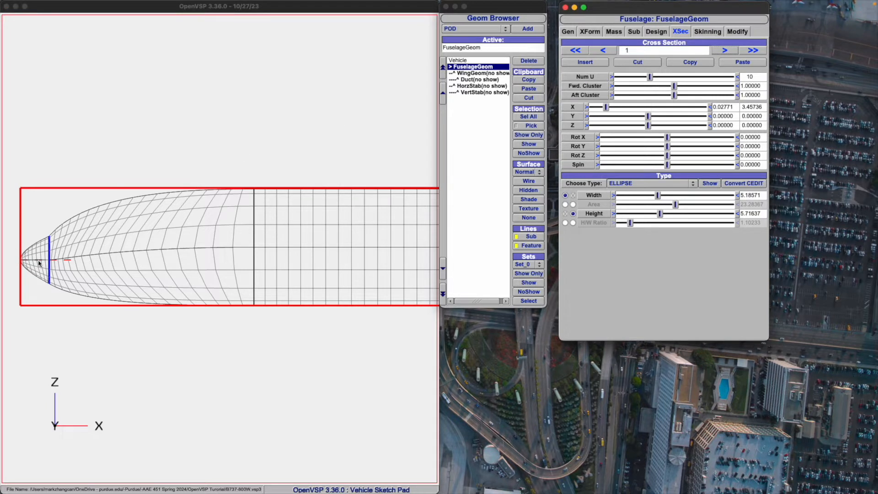
left_click(56, 262)
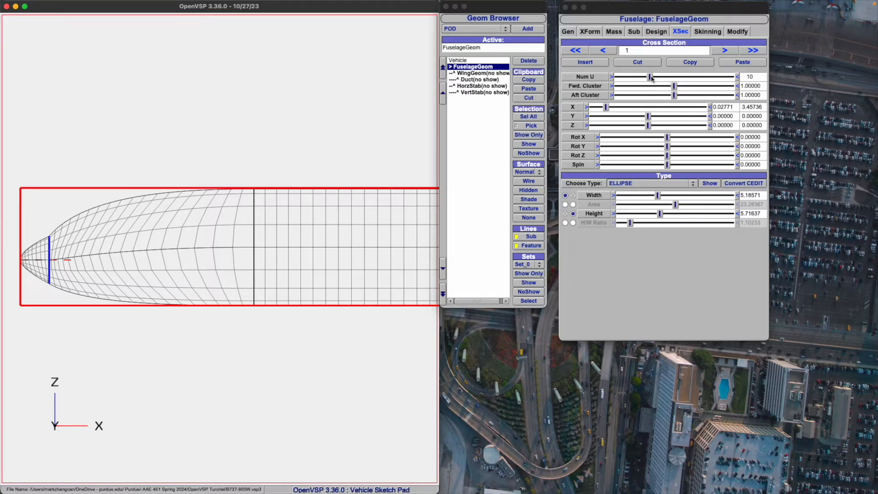
mouse_move(651, 77)
left_mouse_down()
mouse_move(679, 79)
mouse_move(647, 79)
left_mouse_up()
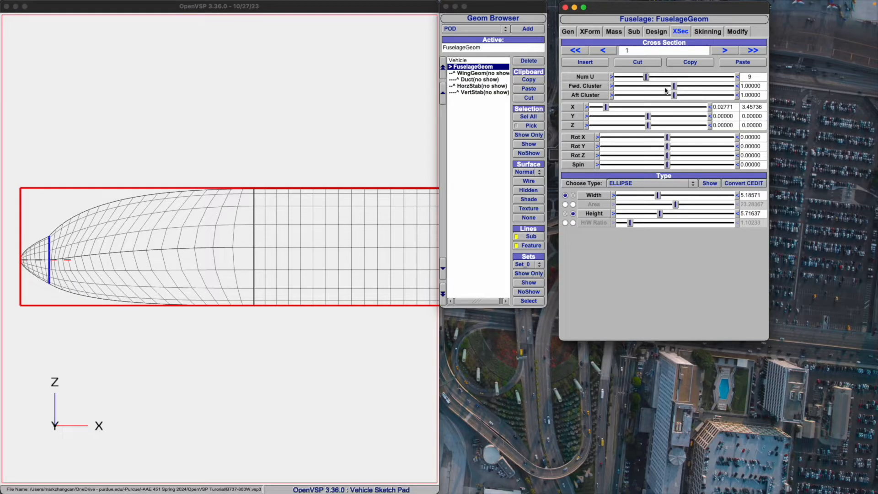
left_click(209, 204)
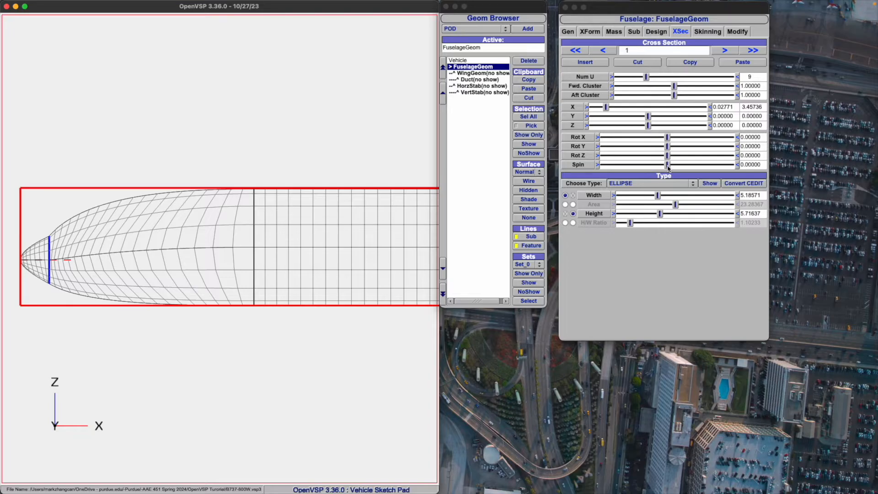
- Try a negative Spin on cross-section 1, and reset the Spin to 0
left_click_drag(668, 167, 660, 166)
double_click(751, 164)
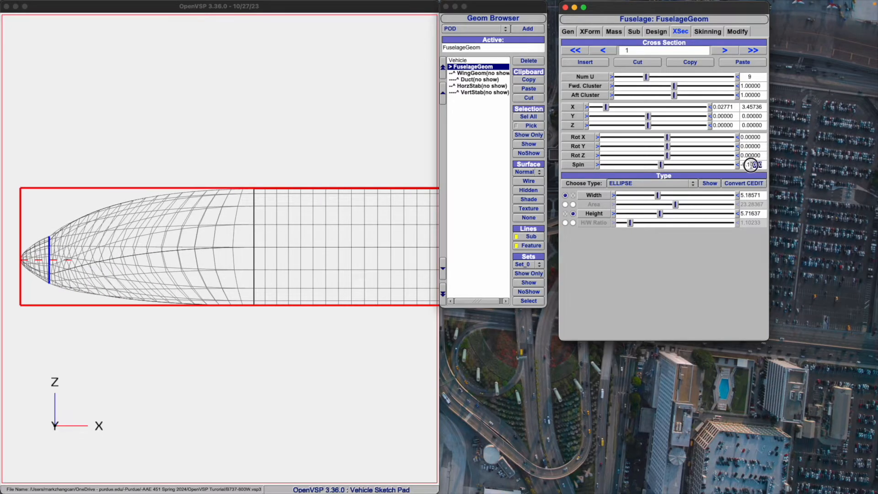
type("0")
key("Return")
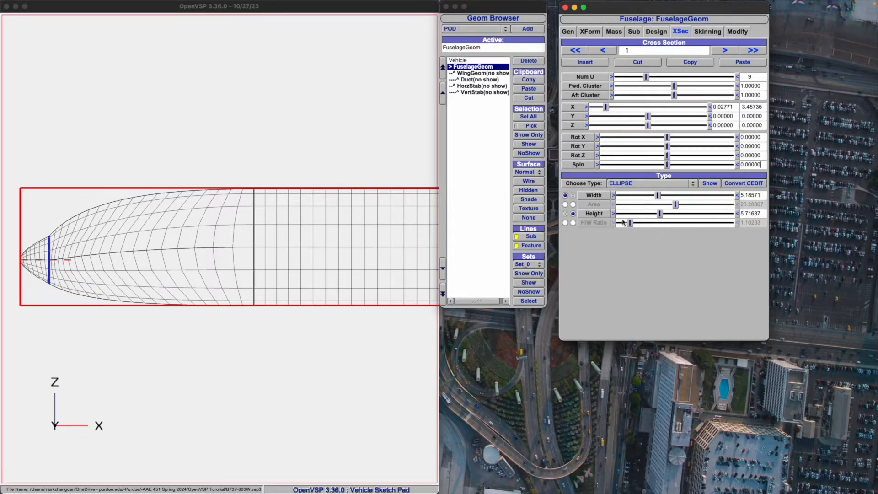
left_click(282, 233)
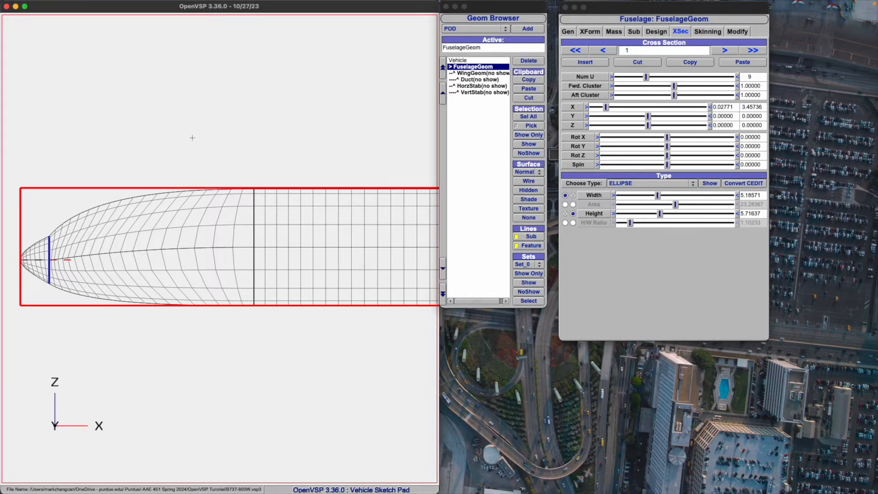
- Look through the cross-section types available for cross-section 1, keeping ELLIPSE
scroll(264, 141, "down", 3)
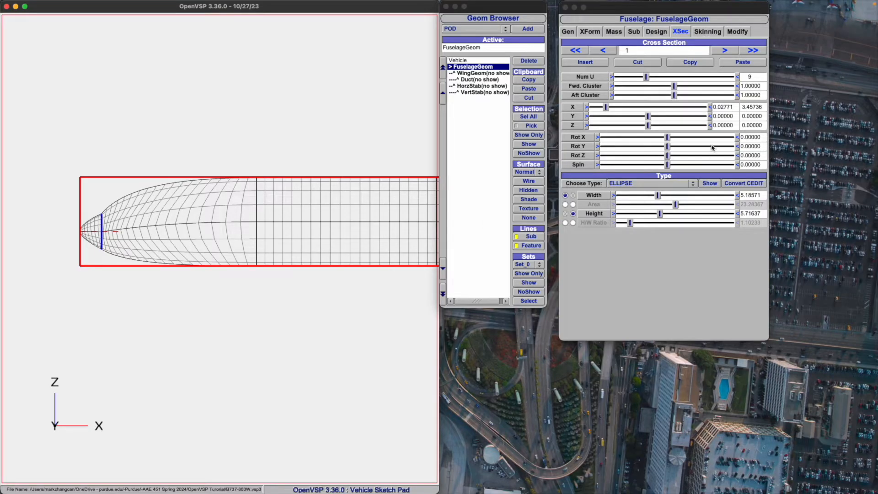
left_click(668, 183)
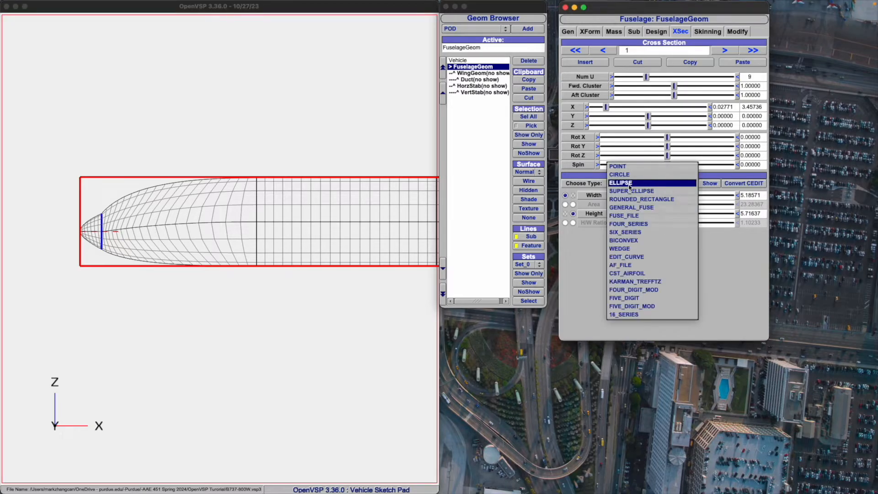
left_click(596, 185)
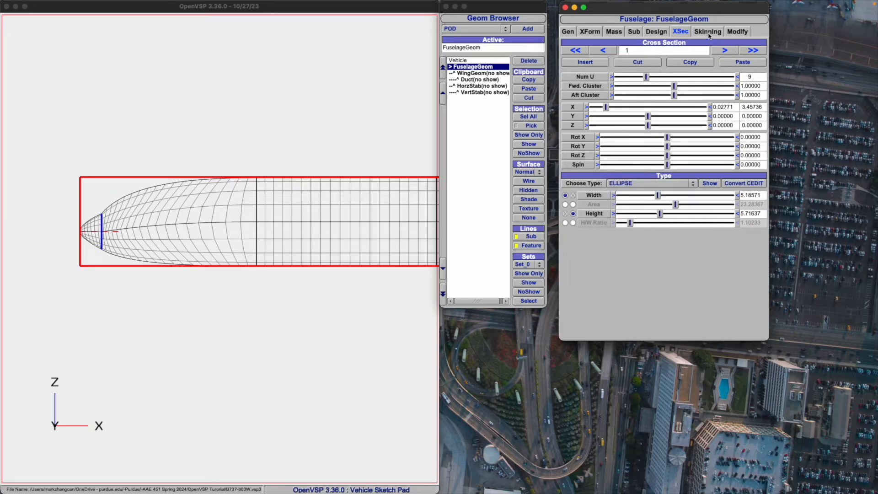
- Display the skinning settings for cross-section 1, examine the nose profile around it, and check the next cross-section before returning to 1
left_click(708, 32)
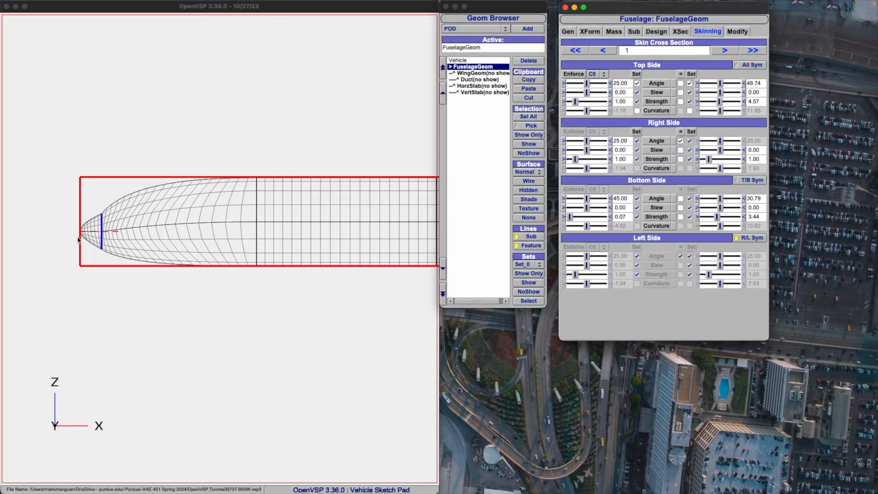
scroll(89, 205, "up", 5)
scroll(89, 206, "up", 6)
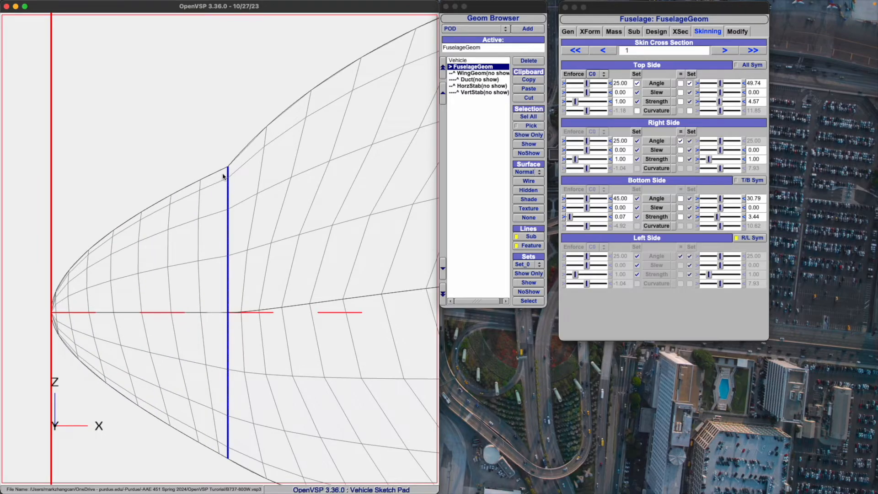
scroll(167, 140, "down", 1)
scroll(142, 231, "down", 6)
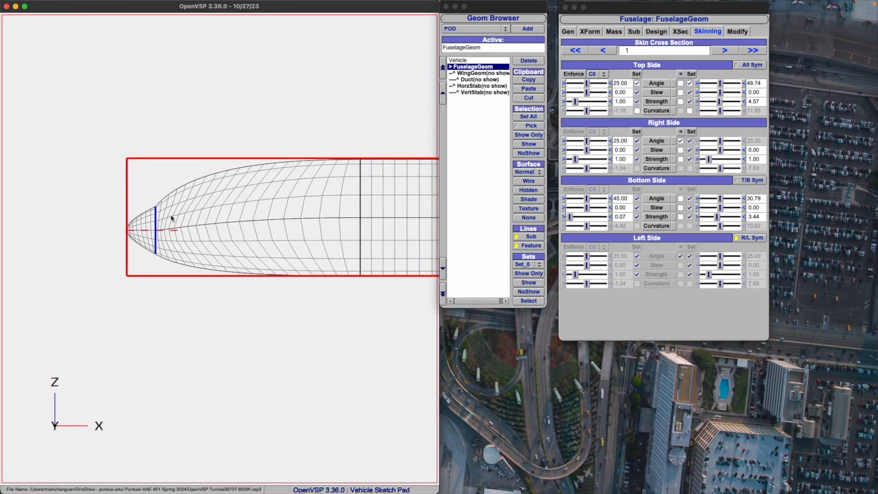
scroll(250, 166, "down", 1)
scroll(251, 166, "up", 1)
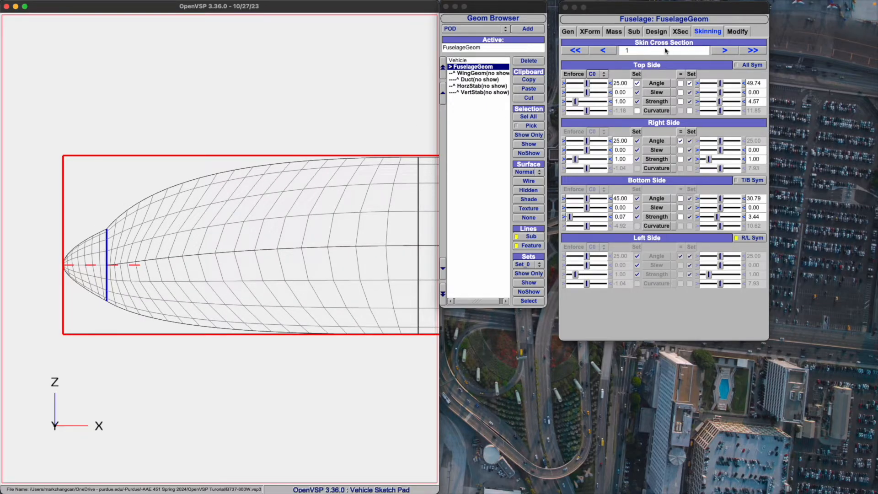
left_click(721, 51)
left_click(605, 52)
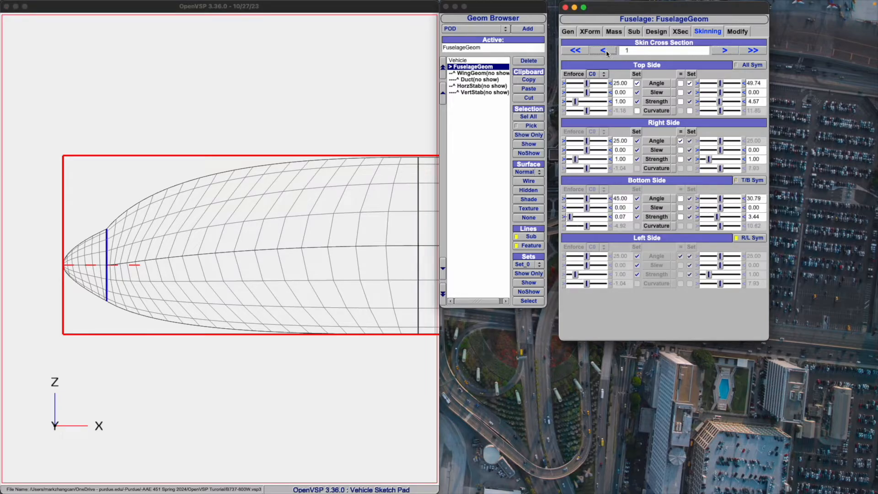
left_click(391, 119)
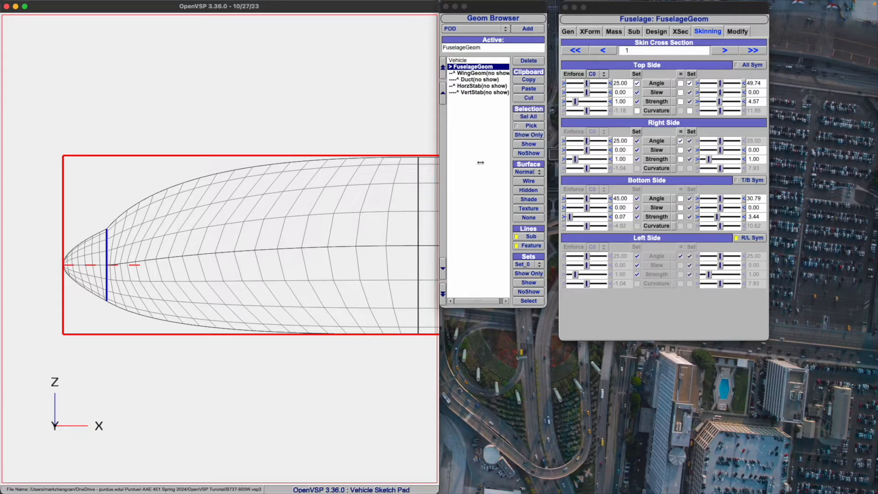
- Examine the nose's right and left skinning at cross-section 1 in a close top view
scroll(188, 240, "down", 10)
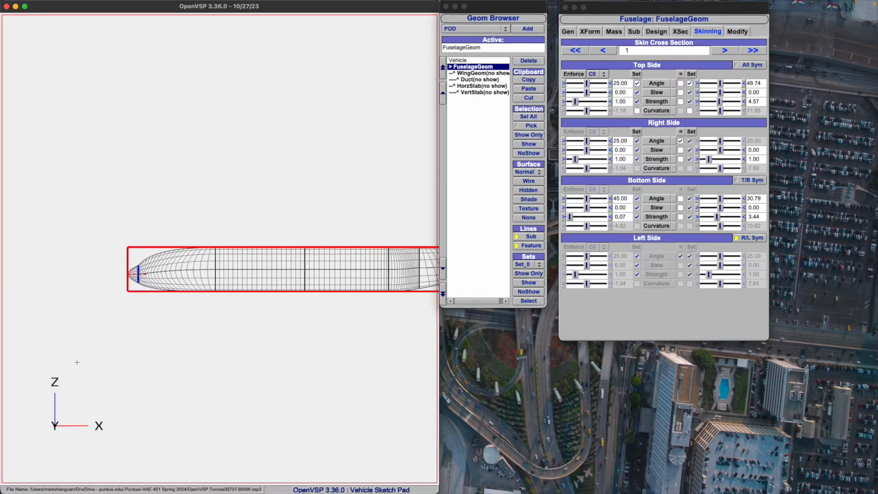
key("F1")
scroll(234, 273, "up", 8)
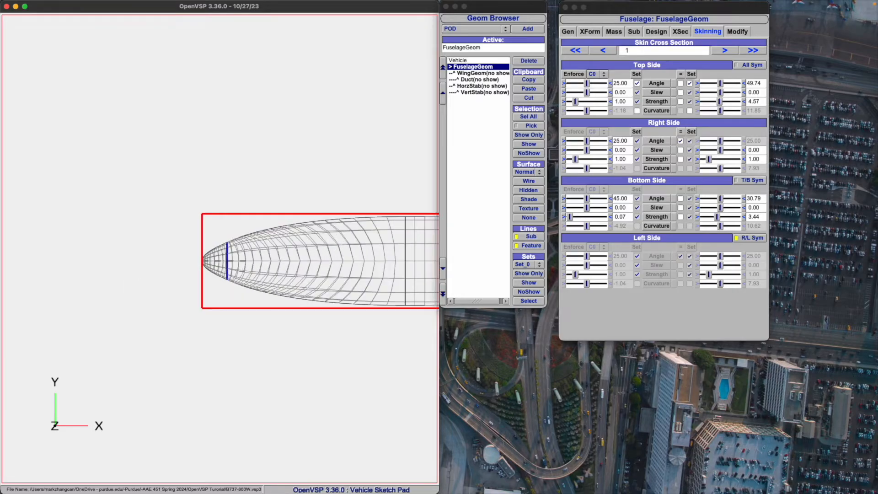
scroll(234, 273, "up", 4)
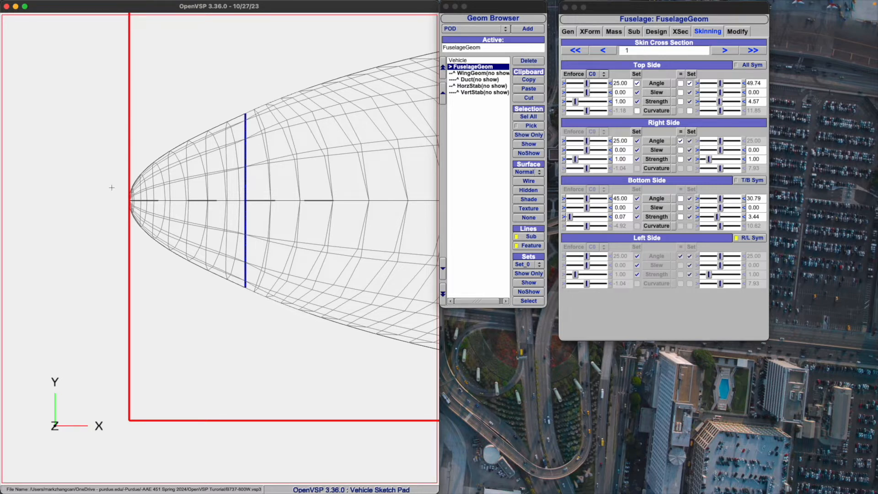
- Examine the top and bottom skinning at cross-section 1 in the left side view, ending with the whole fuselage from nose to tail
key("F7")
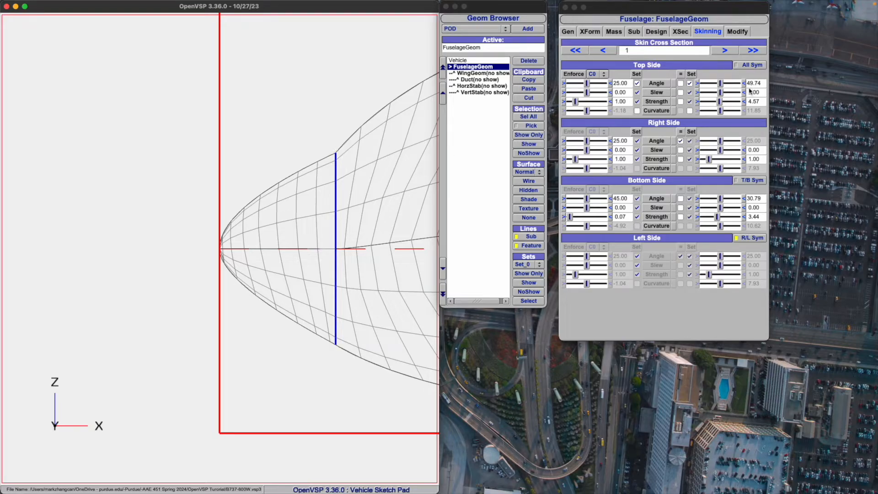
scroll(147, 217, "down", 3)
scroll(147, 217, "down", 2)
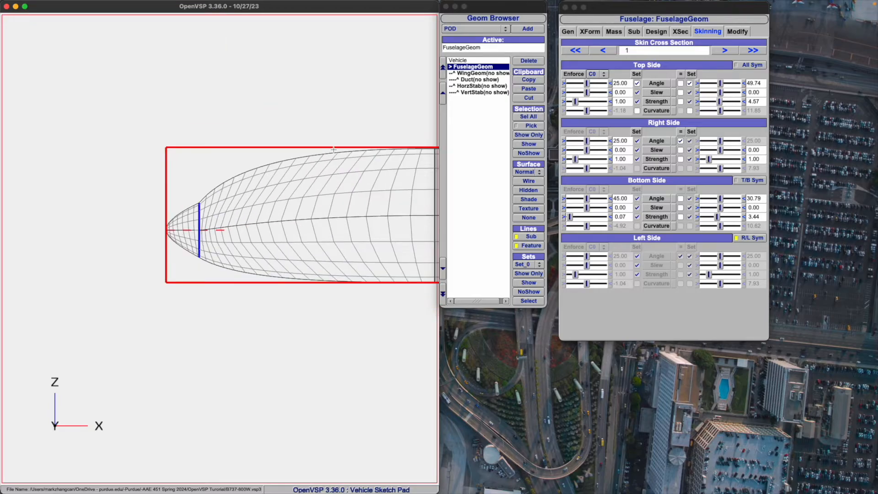
scroll(334, 150, "up", 2)
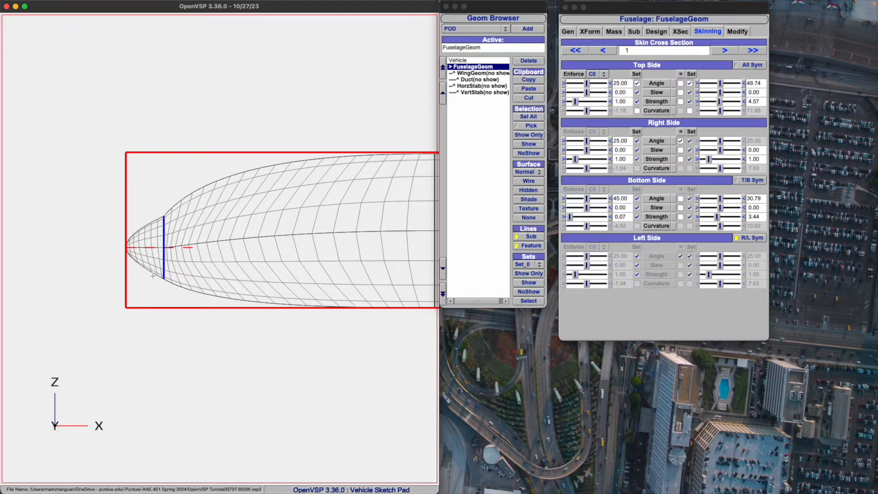
scroll(94, 286, "down", 5)
scroll(123, 243, "up", 1)
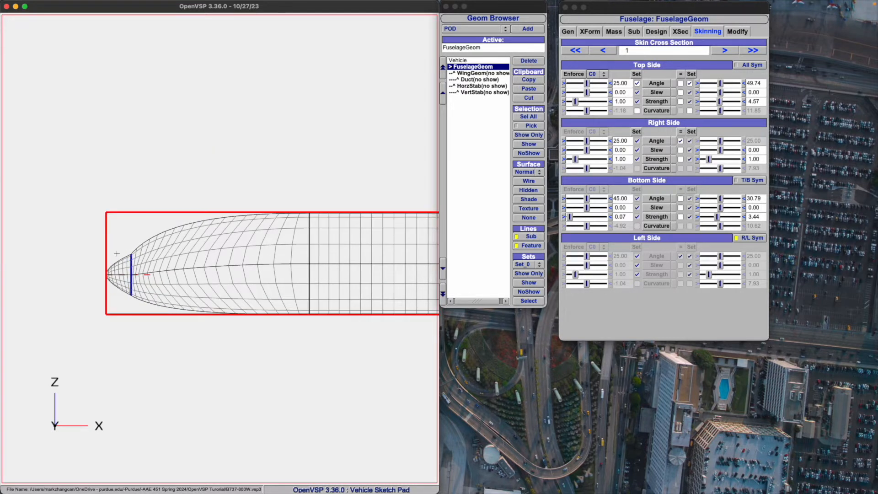
scroll(146, 274, "down", 4)
scroll(147, 291, "down", 2)
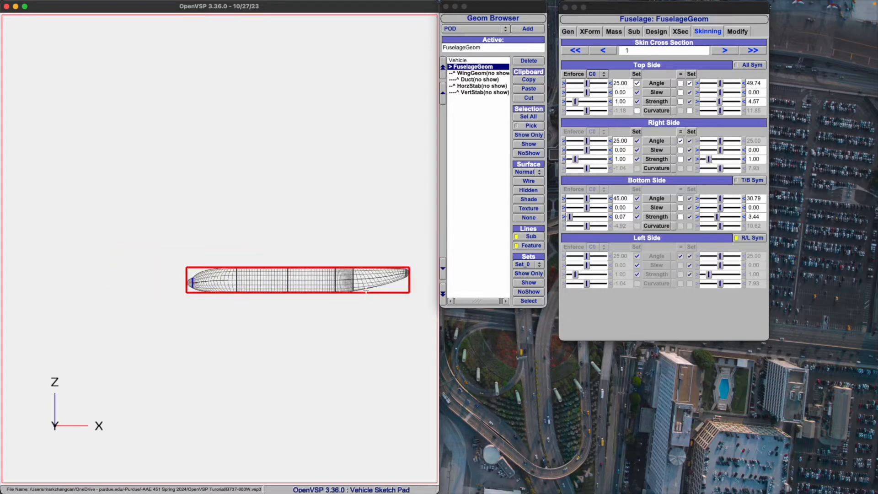
- Examine the aft fuselage in the side view and select skin cross-section 4 to display its skinning settings
scroll(272, 310, "up", 6)
scroll(271, 310, "up", 3)
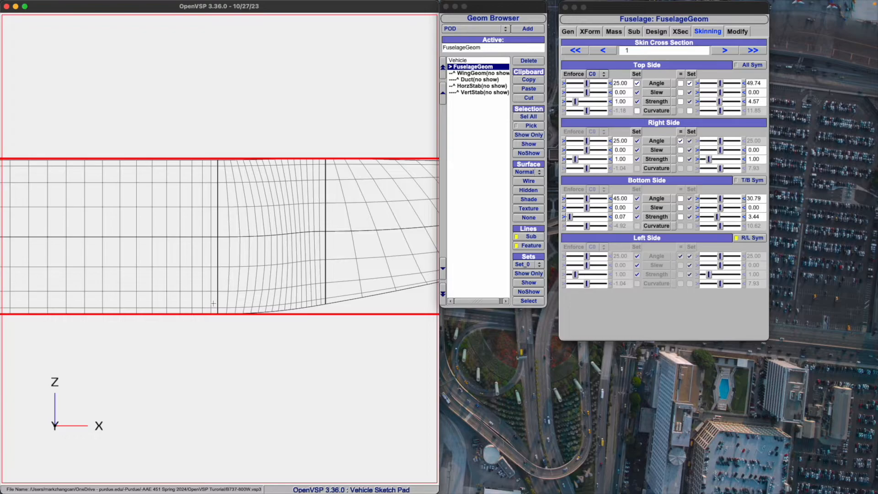
scroll(213, 307, "down", 3)
scroll(217, 312, "up", 1)
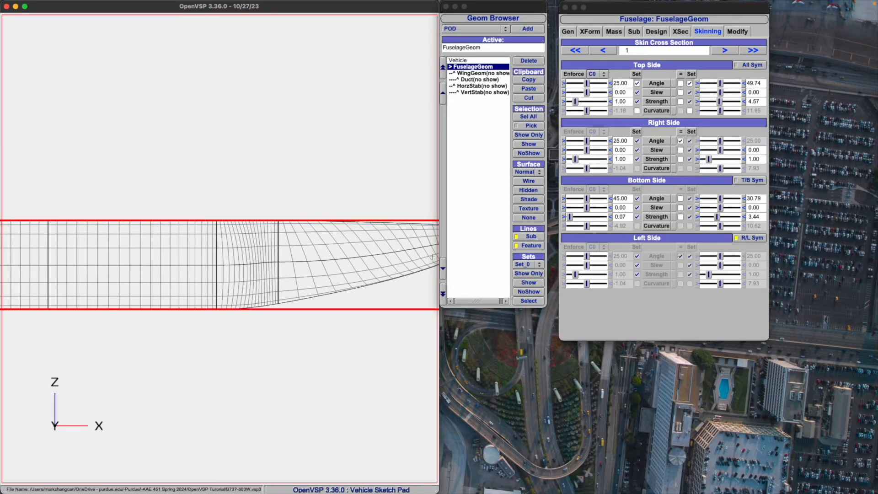
scroll(217, 307, "up", 2)
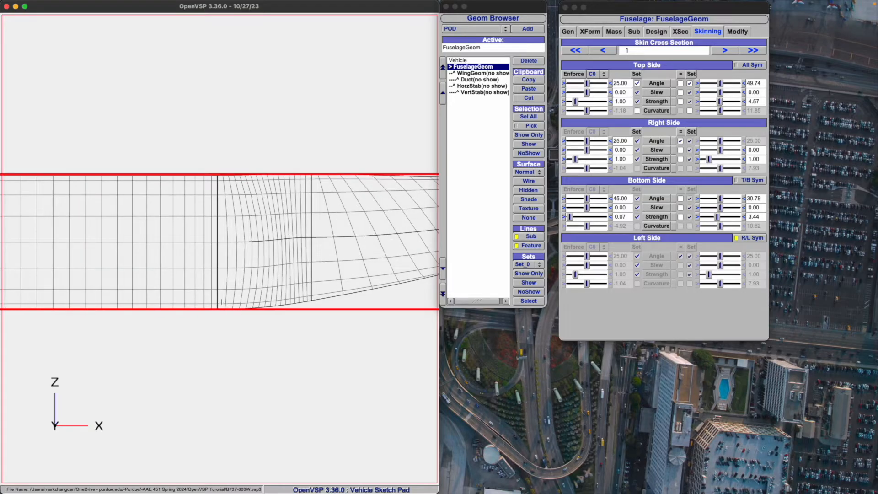
left_click(726, 50)
left_click(725, 51)
left_click(726, 51)
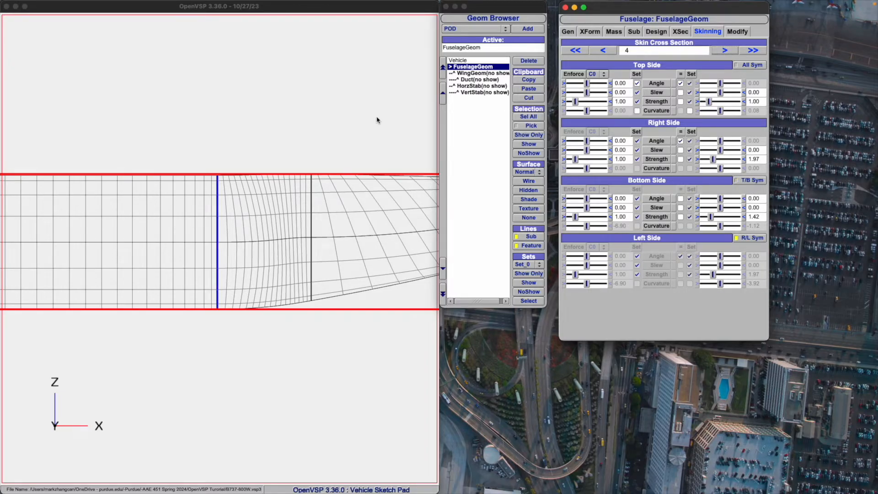
- Examine the right and left skinning at cross-section 4 in a close top view of the aft fuselage
key("F5")
right_click_drag(245, 214, 1, 229)
left_click(471, 214)
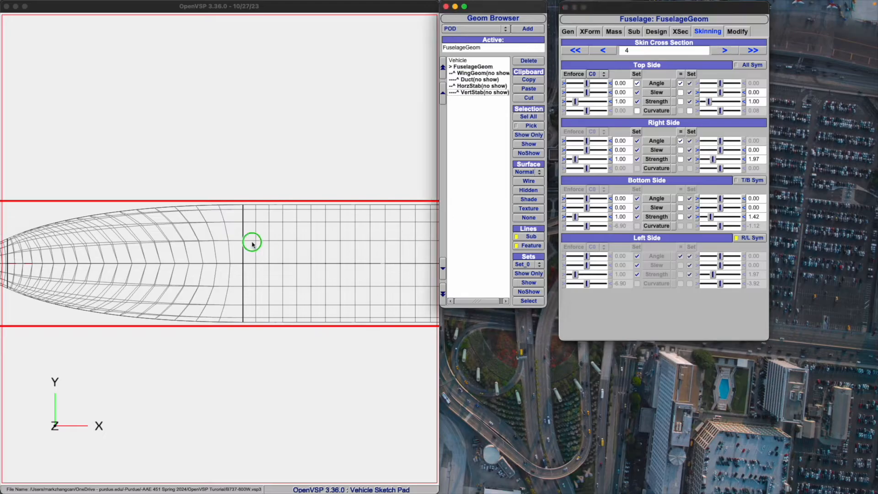
left_click(472, 66)
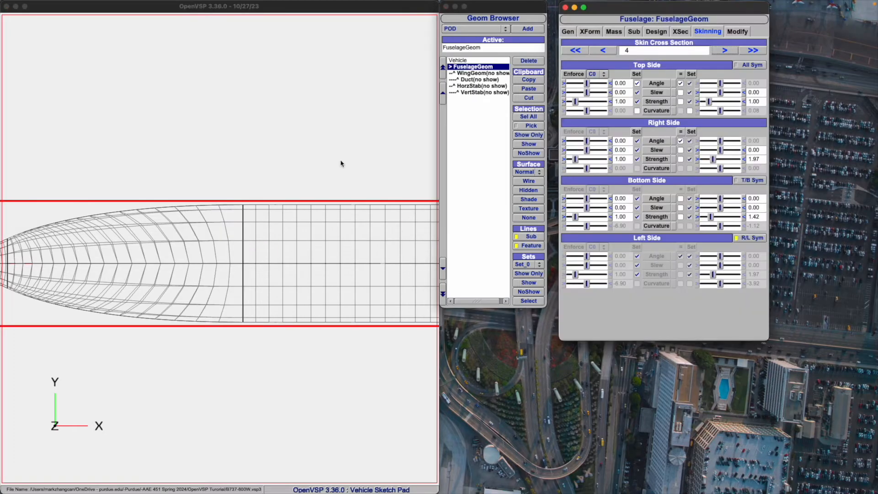
right_click_drag(315, 272, 7, 287)
right_click_drag(402, 268, 90, 269)
right_click_drag(214, 262, 193, 268)
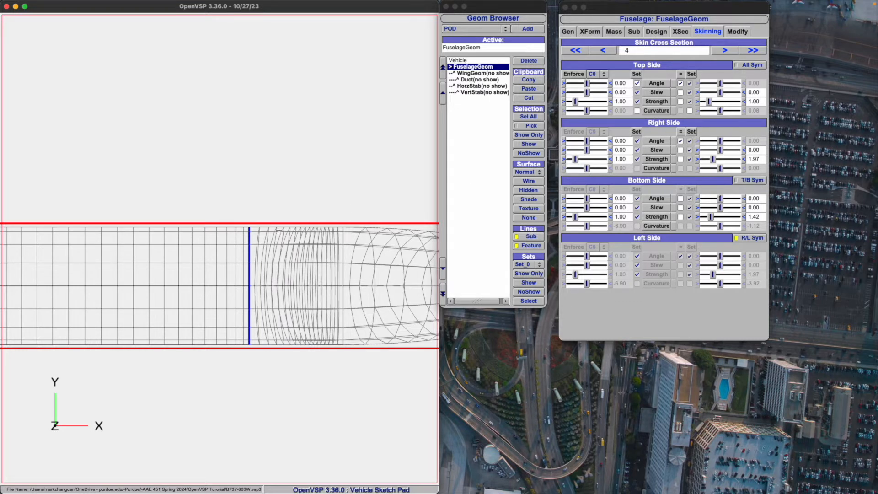
scroll(253, 237, "up", 3)
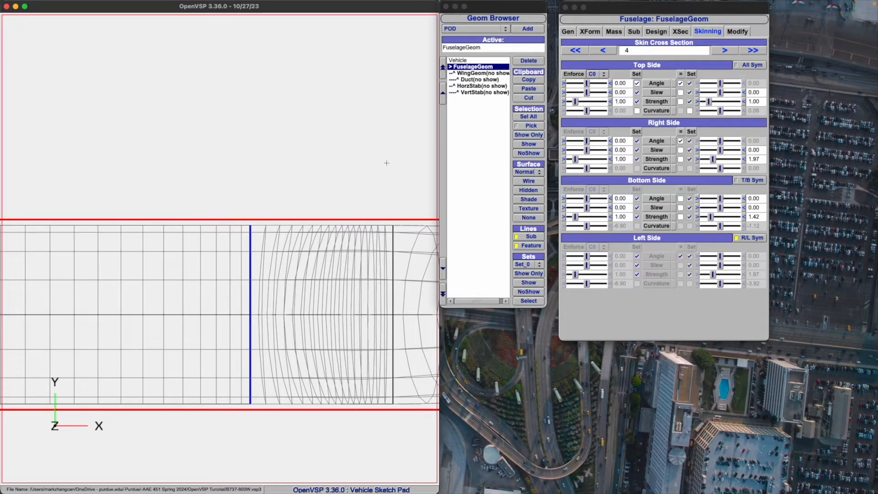
- Examine the top and bottom skinning at cross-section 4 in the left side view, ending with the whole fuselage
key("F7")
middle_click_drag(202, 187, 11, 205)
middle_click_drag(254, 204, 14, 206)
mouse_move(320, 206)
middle_mouse_down()
mouse_move(198, 204)
mouse_move(223, 209)
middle_mouse_up()
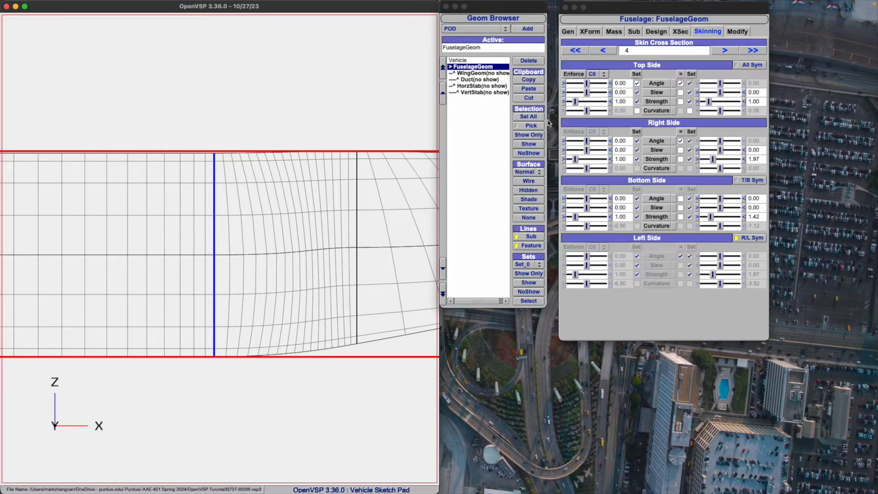
scroll(199, 228, "down", 5)
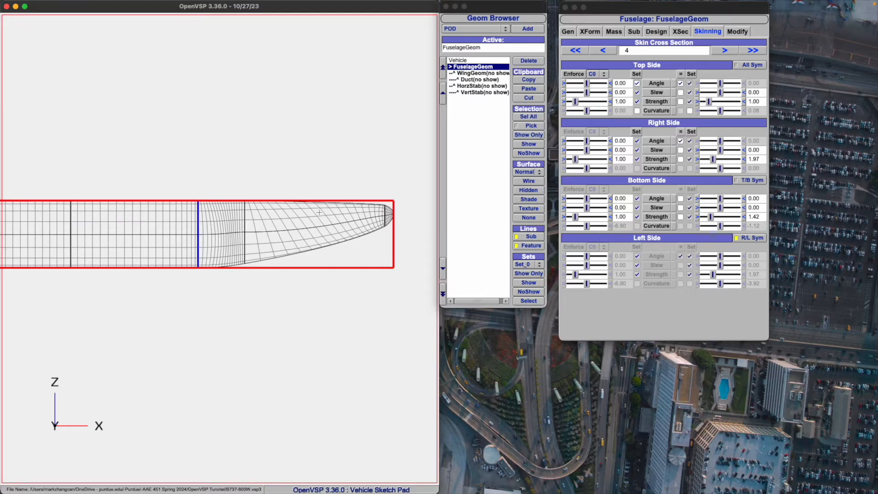
scroll(302, 247, "down", 8)
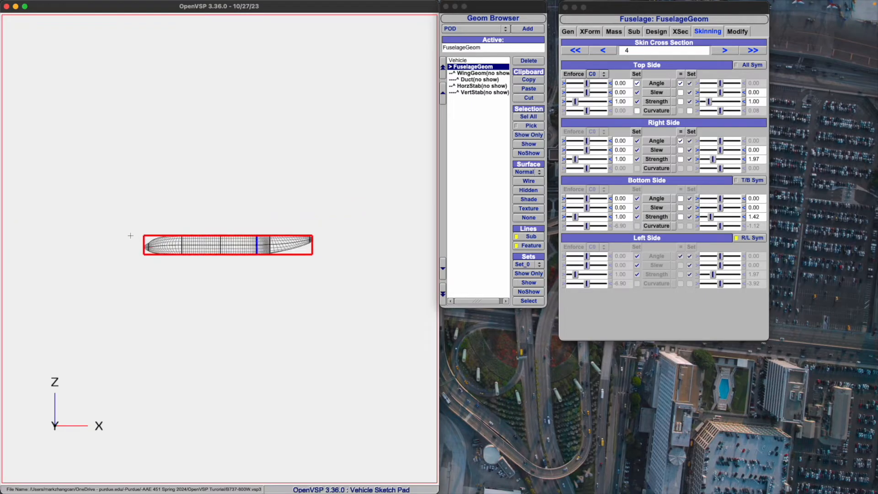
scroll(131, 235, "up", 3)
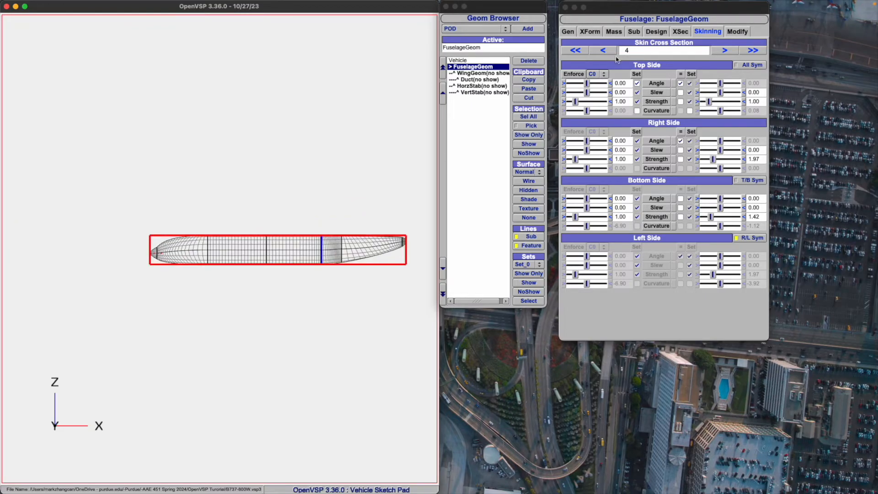
- Check the Modify settings for fuselage cross-section 4, then return through its skinning settings to the cross-section type and dimensions
left_click(736, 32)
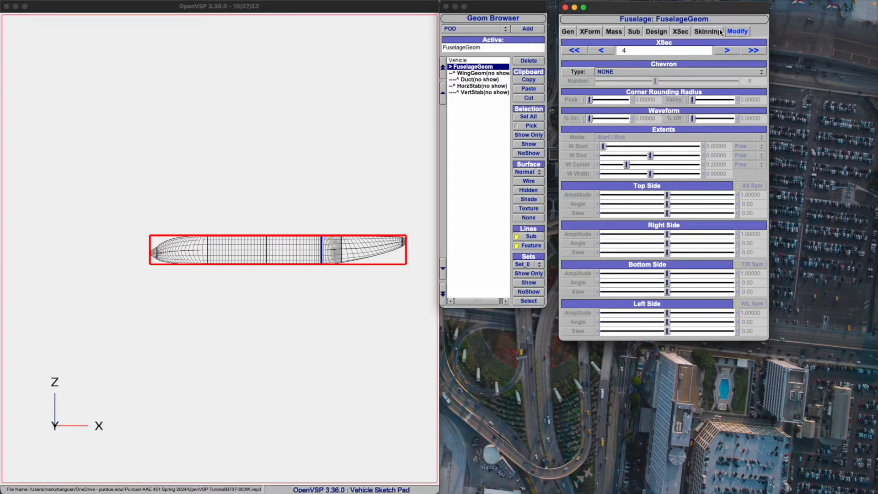
left_click(720, 31)
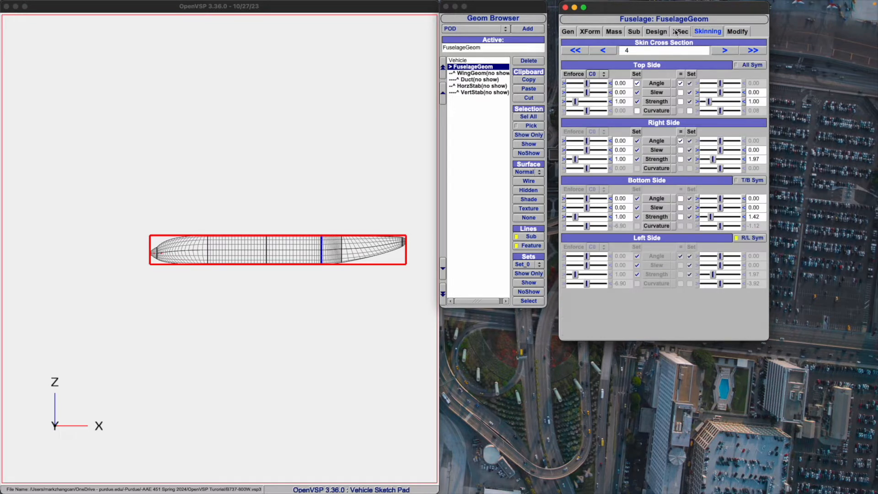
left_click(677, 32)
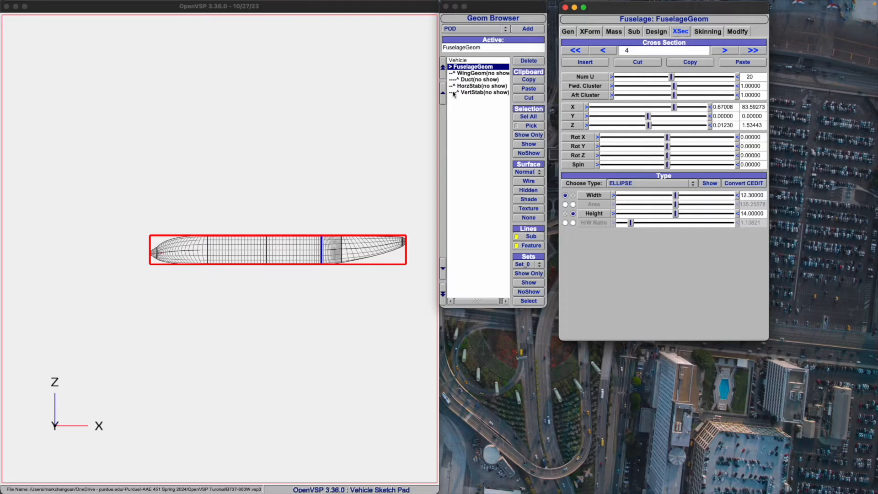
left_click(420, 83)
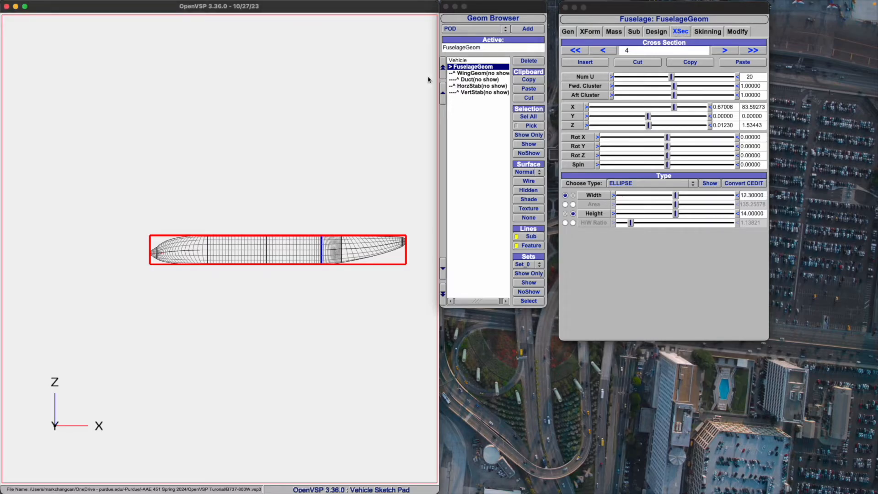
- Hide FuselageGeom and show WingGeom
left_click(472, 74)
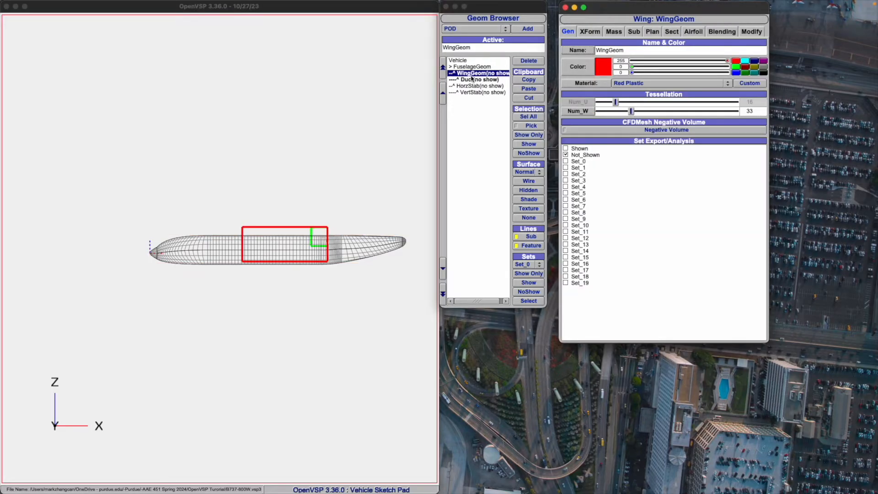
left_click(478, 67)
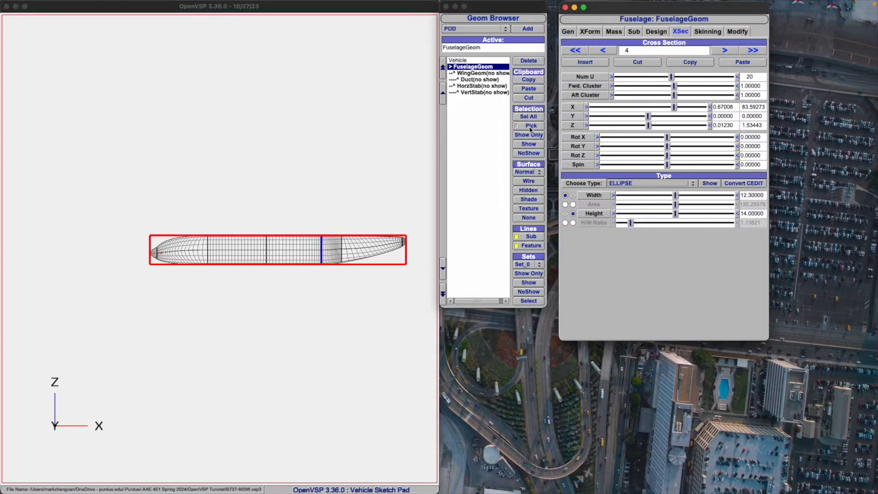
left_click(519, 155)
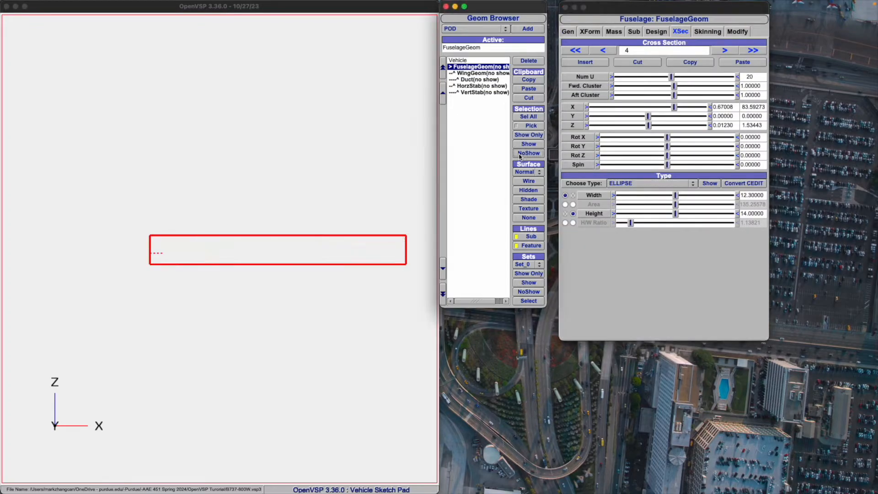
left_click(473, 73)
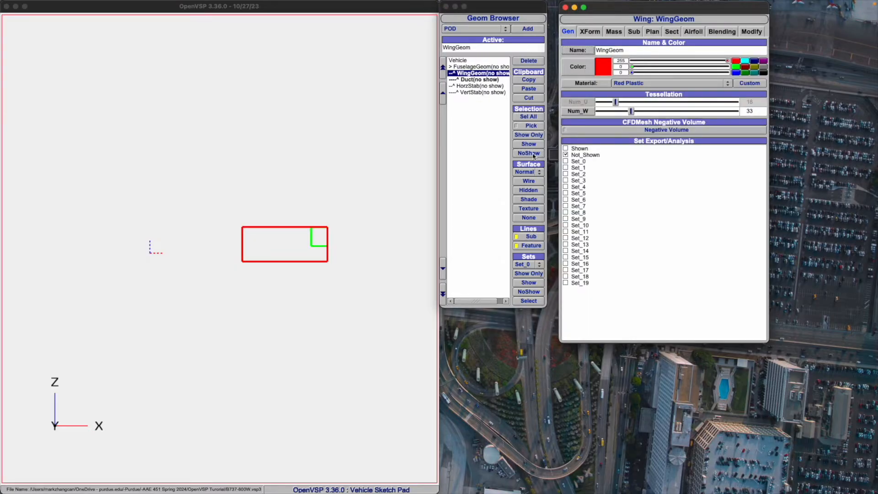
left_click(529, 145)
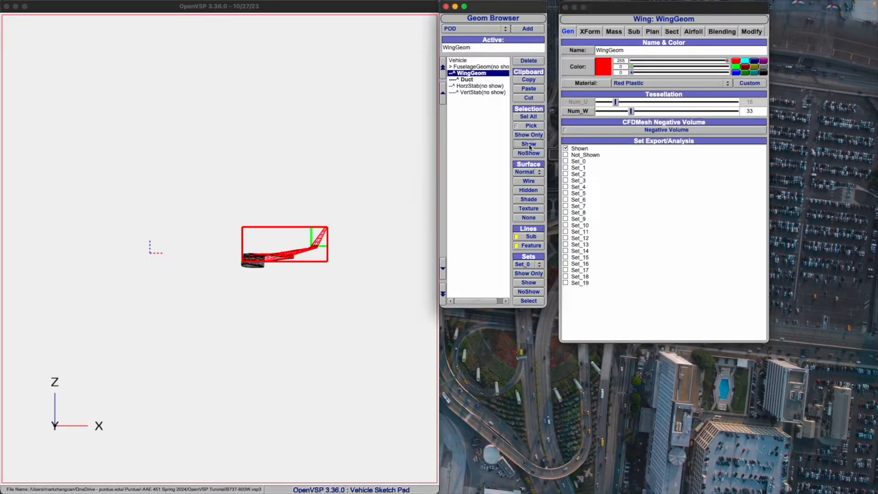
- Hide the Duct component and turn the view to show the wing alone in a close angled view
left_click(468, 79)
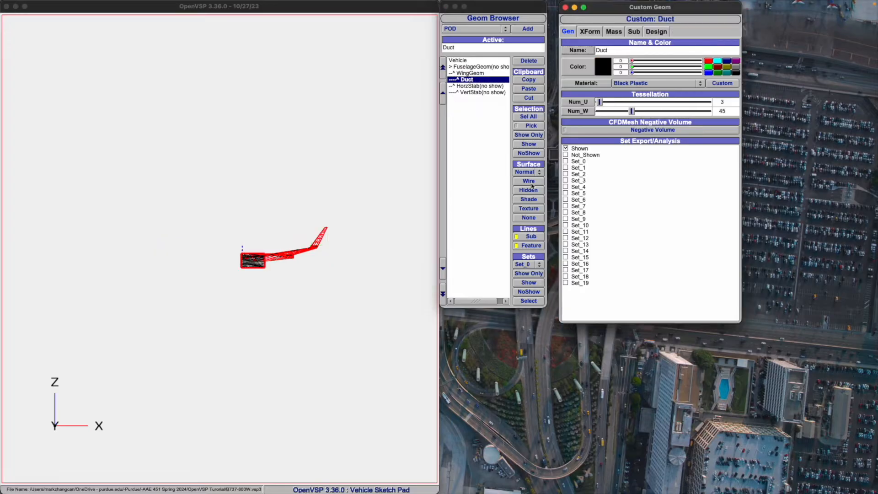
left_click(528, 153)
left_click(257, 231)
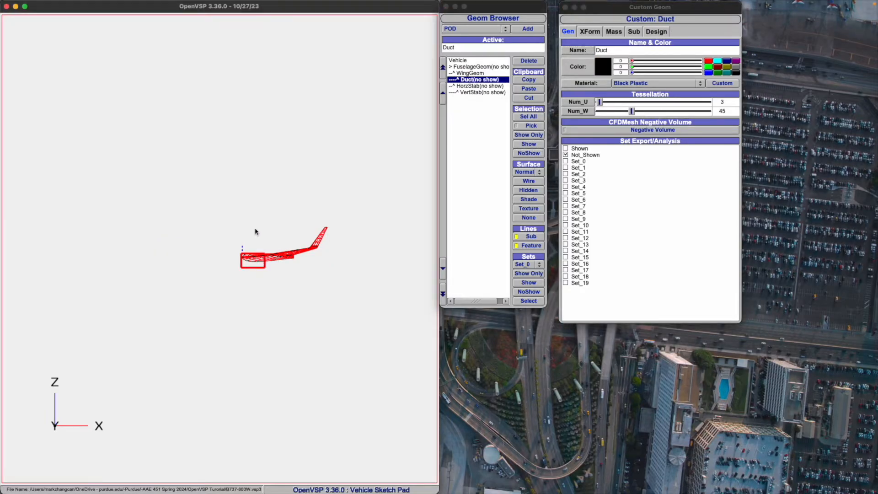
left_click_drag(248, 252, 300, 231)
scroll(300, 232, "up", 10)
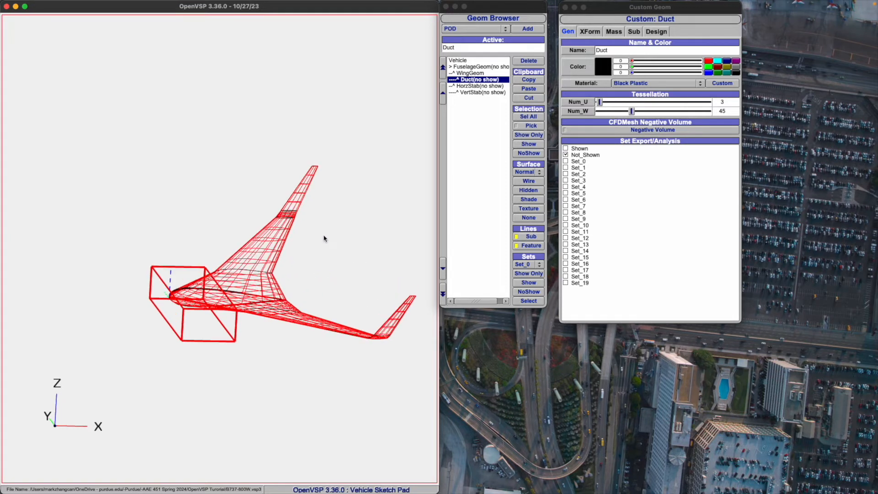
- Look through the component types available to add, keeping POD, and examine the wing from another angle
left_click(496, 31)
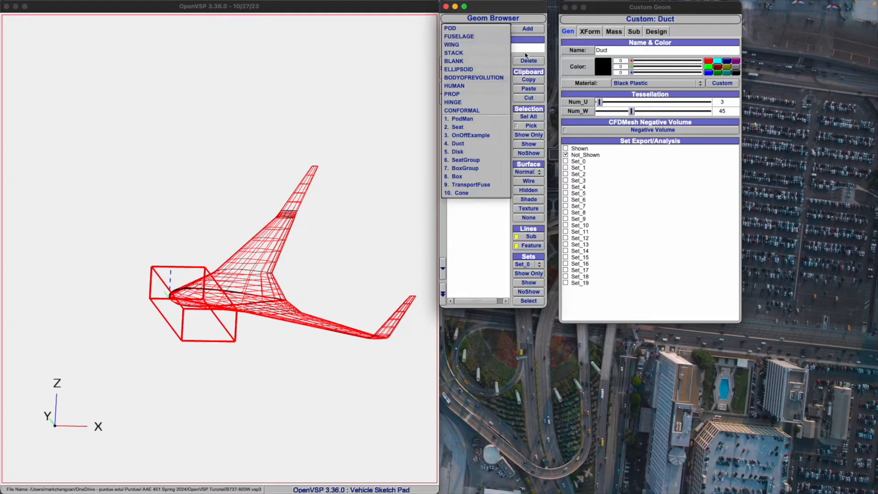
left_click(336, 242)
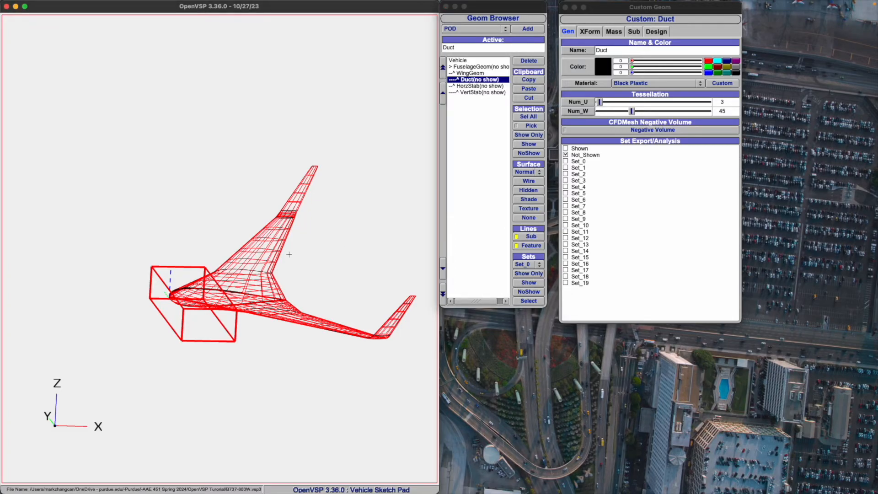
scroll(289, 254, "up", 3)
scroll(171, 303, "down", 3)
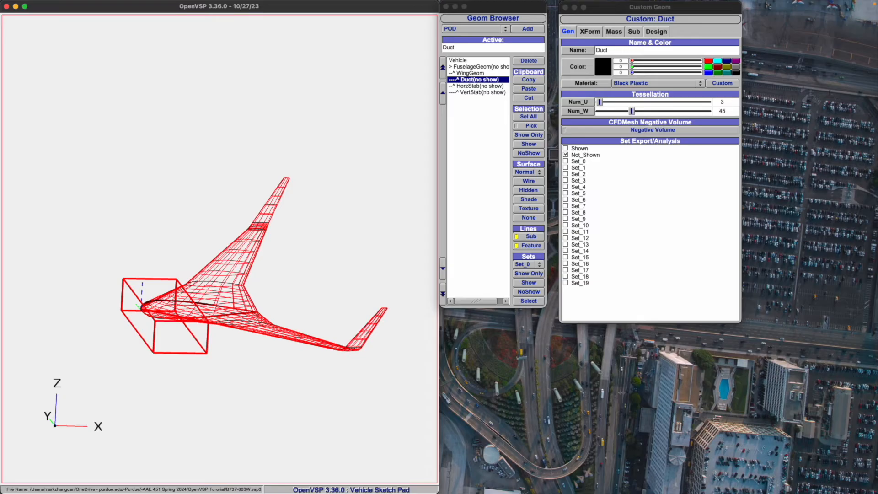
left_click_drag(178, 297, 229, 266)
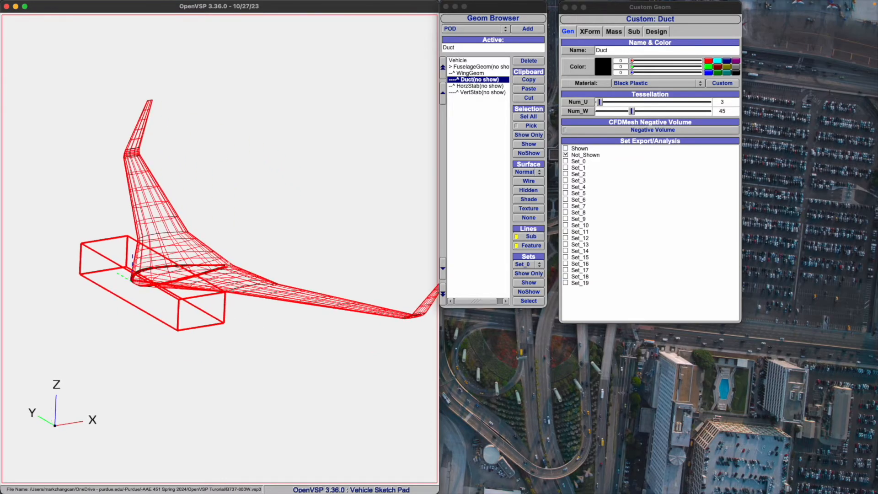
left_click(512, 14)
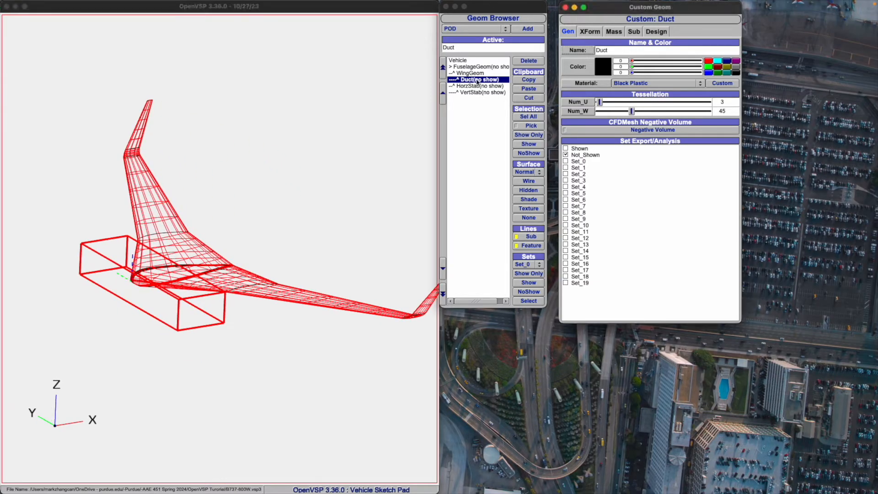
- Select WingGeom and set its Num_W tessellation to 41
left_click(475, 73)
left_click_drag(637, 13, 628, 17)
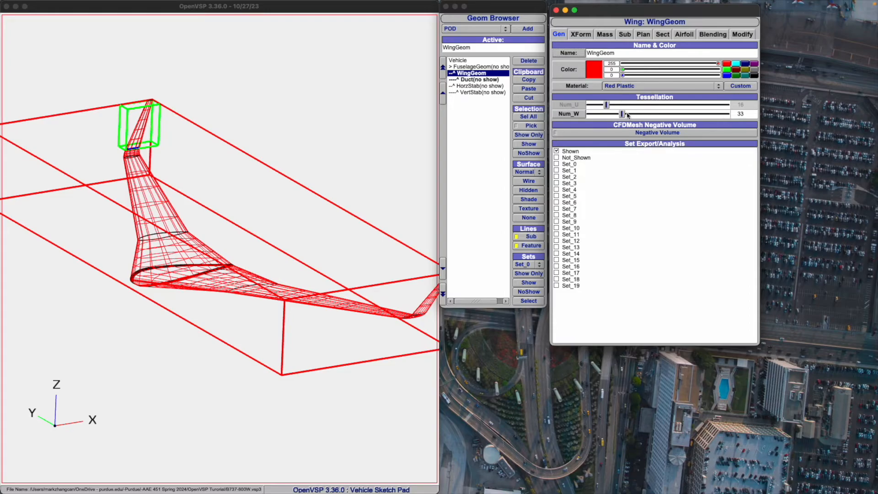
mouse_move(624, 115)
left_mouse_down()
mouse_move(633, 116)
mouse_move(614, 114)
mouse_move(638, 113)
mouse_move(627, 114)
left_mouse_up()
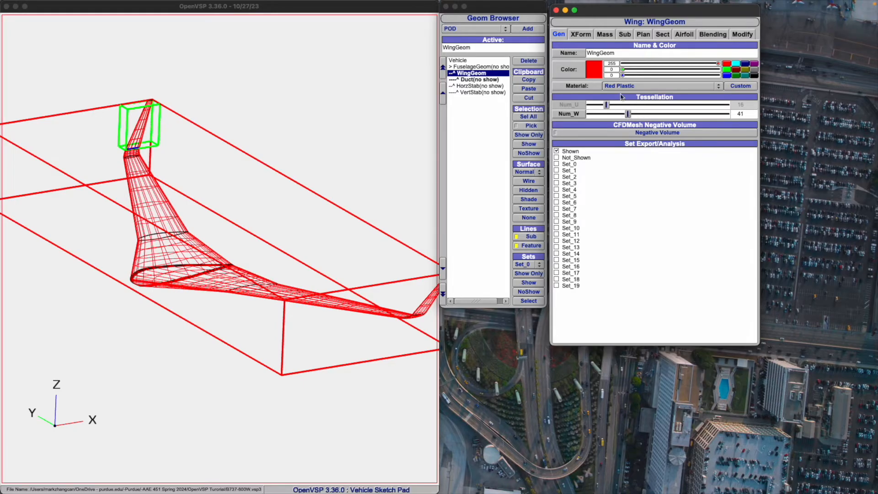
- Review the wing's position and symmetry transforms, trying the XZ planar symmetry option and leaving it enabled
left_click(581, 35)
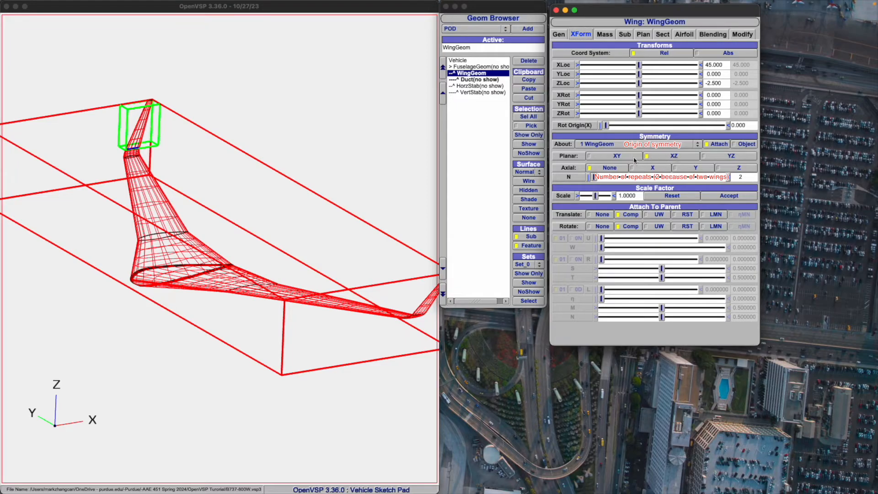
left_click(646, 157)
left_click(665, 157)
left_click(666, 158)
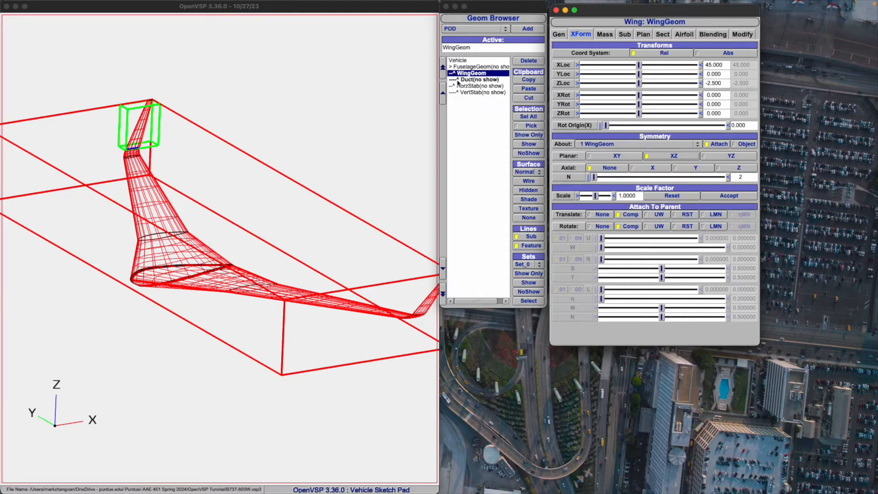
- Show the fuselage with its child components, then try shifting its X location to about -4.262 and X rotation to about -0.902
left_click(379, 151)
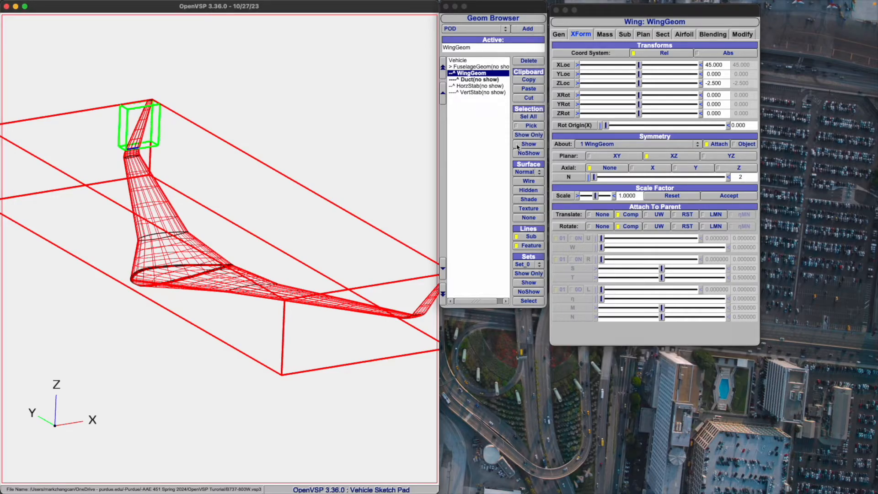
left_click(475, 67)
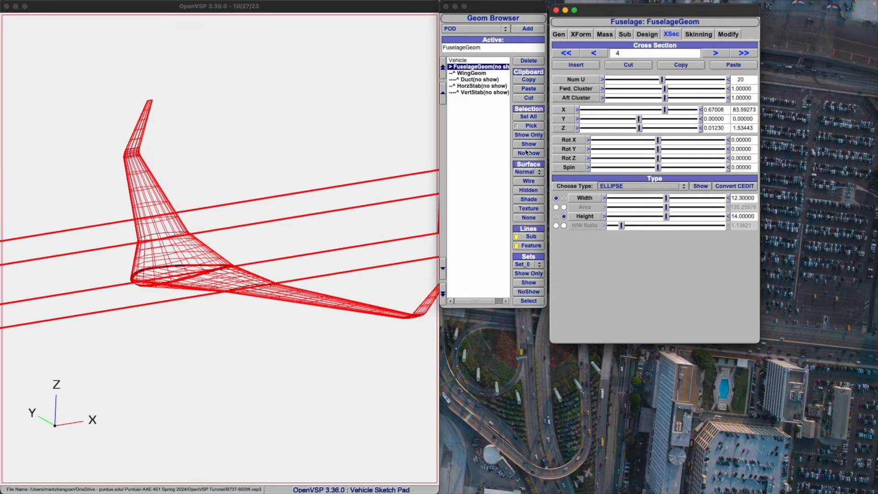
left_click(528, 144)
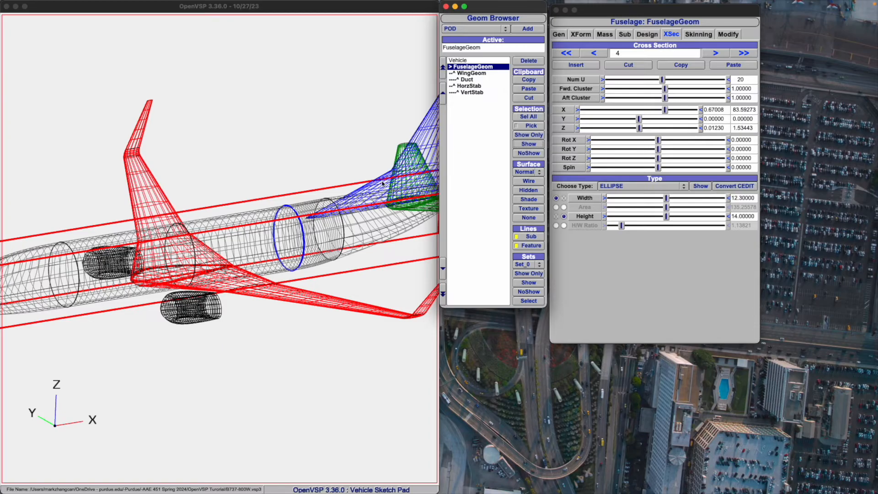
left_click(574, 35)
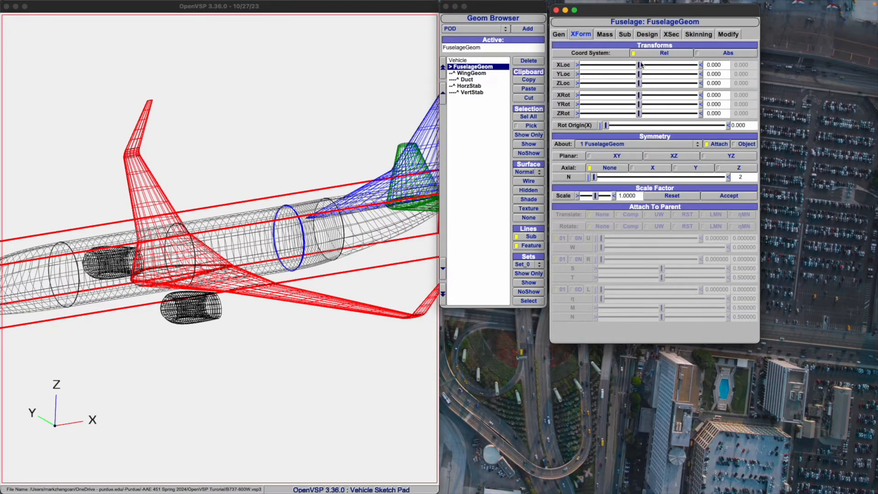
left_click_drag(639, 66, 611, 78)
left_click_drag(579, 74, 634, 96)
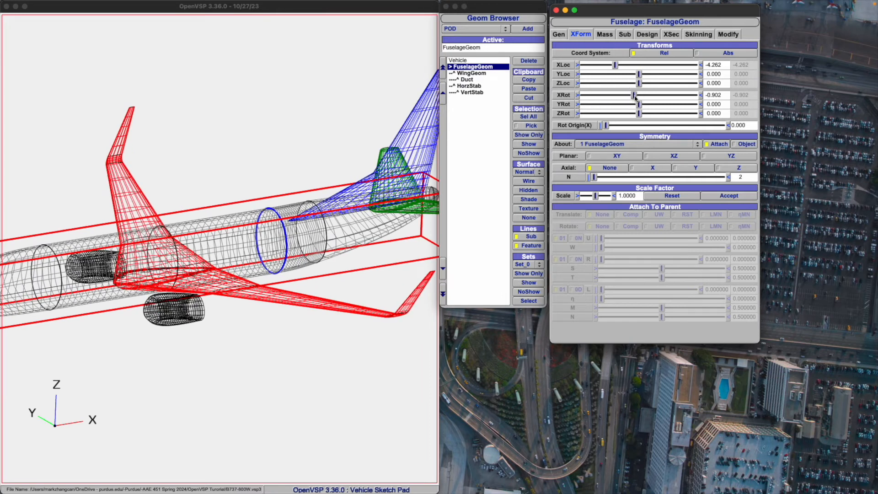
- Reset the fuselage's X rotation and X location to 0
double_click(706, 95)
type("0")
key("Return")
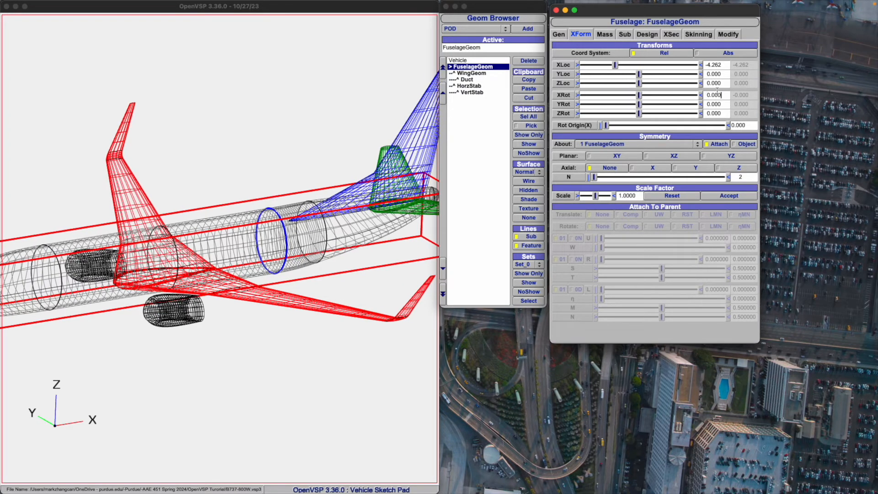
double_click(719, 65)
type("0")
key("Return")
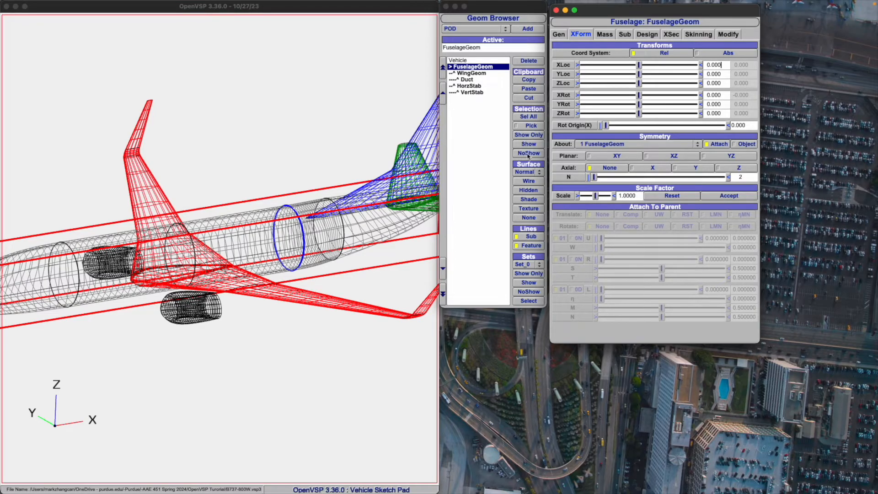
- Hide the fuselage and all its child components, then show WingGeom alone with its Duct hidden
left_click(528, 153)
left_click(480, 73)
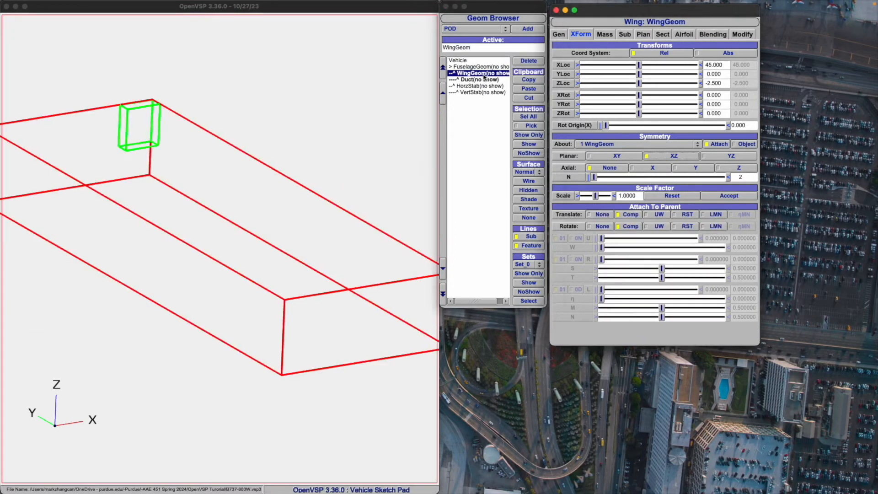
left_click(528, 144)
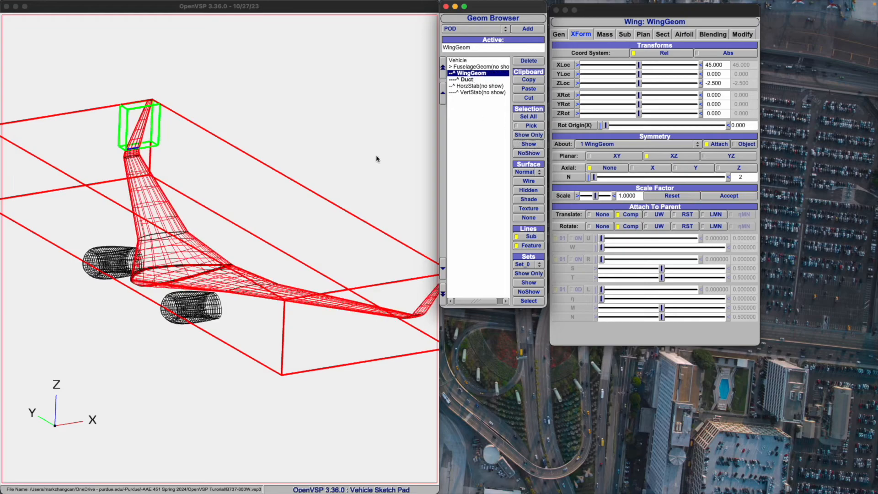
left_click(464, 79)
left_click(527, 154)
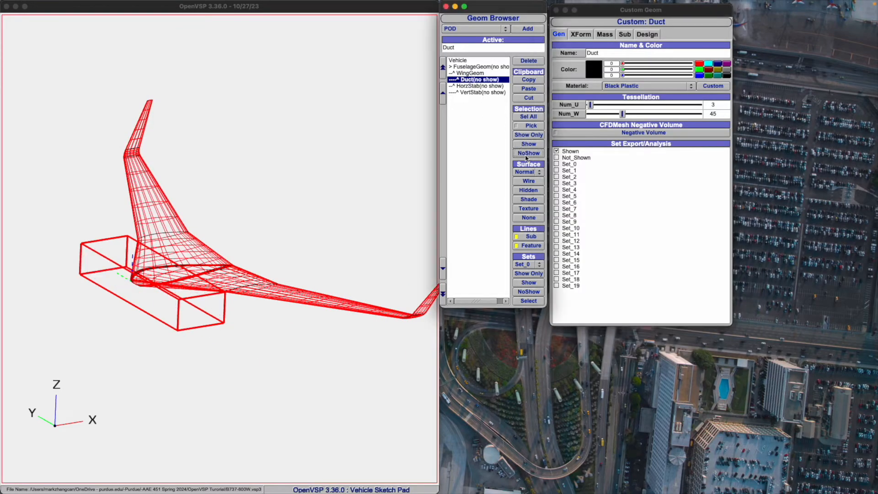
- Select WingGeom and review its mass properties, sub-surface list and total planform settings
left_click(576, 42)
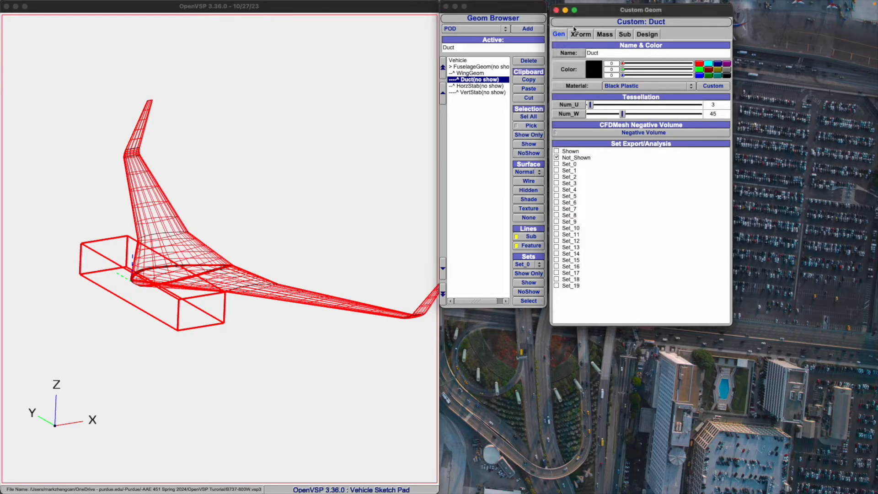
left_click(483, 73)
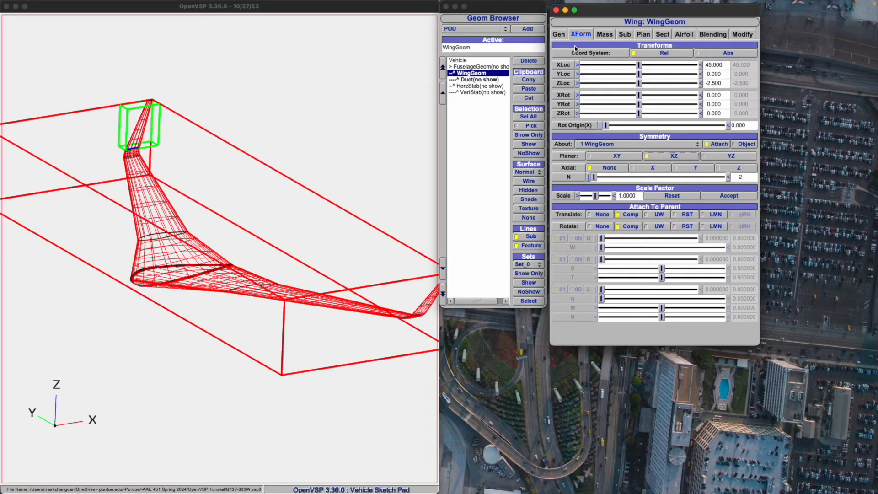
left_click(602, 35)
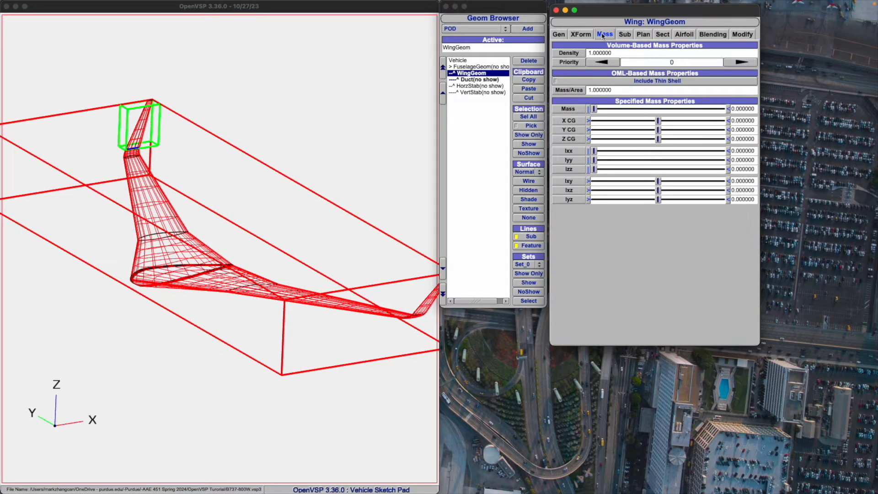
left_click(625, 36)
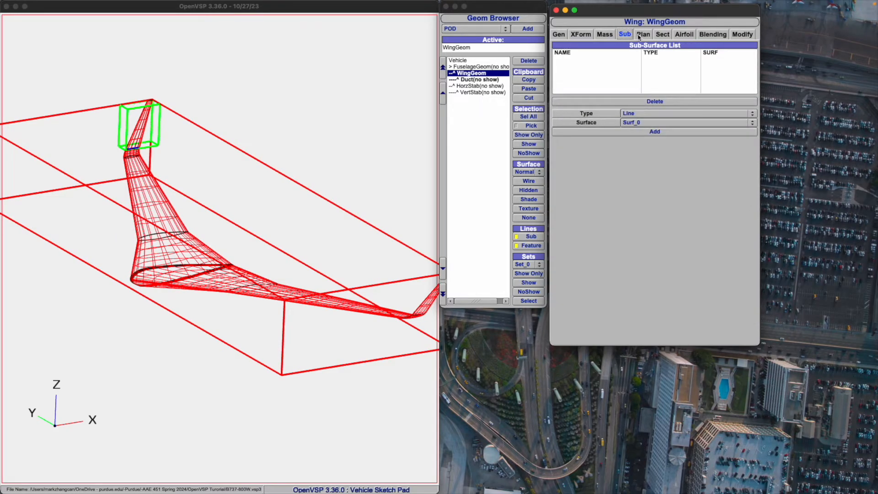
left_click(641, 36)
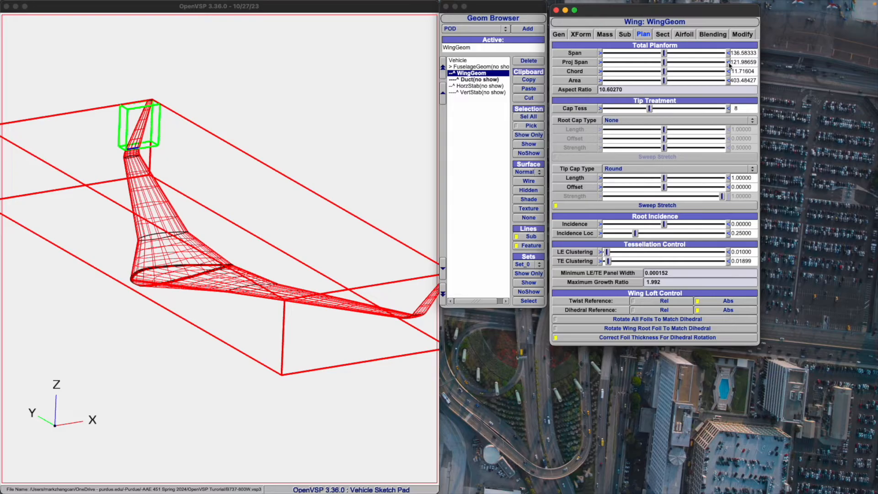
- View the wing from above with its full span visible to examine the total planform
left_click(346, 295)
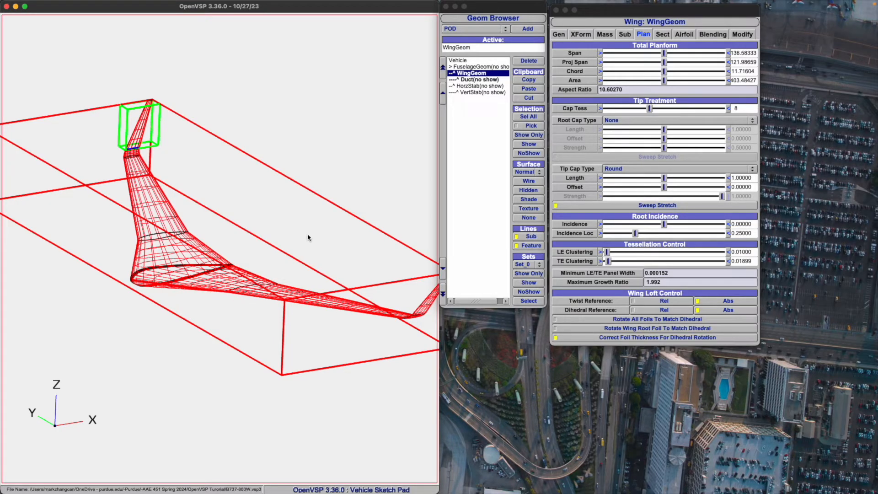
key("F5")
middle_click_drag(291, 242, 202, 241)
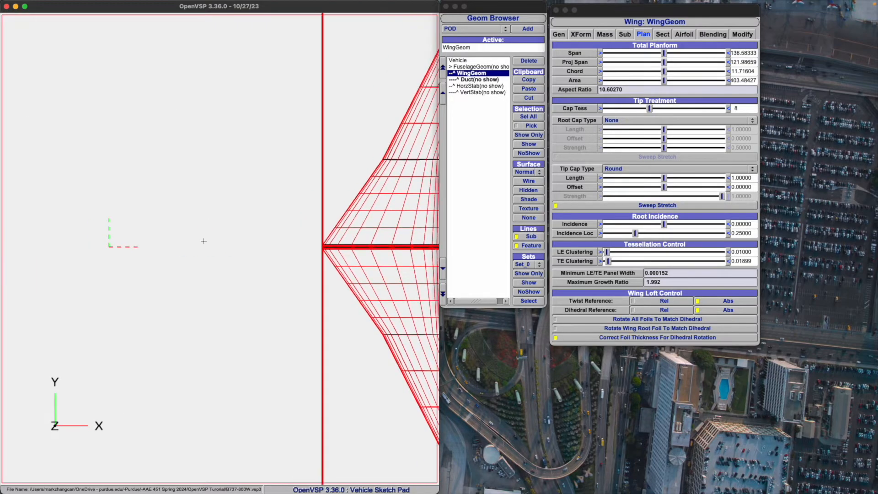
scroll(217, 242, "down", 3)
scroll(375, 238, "up", 1)
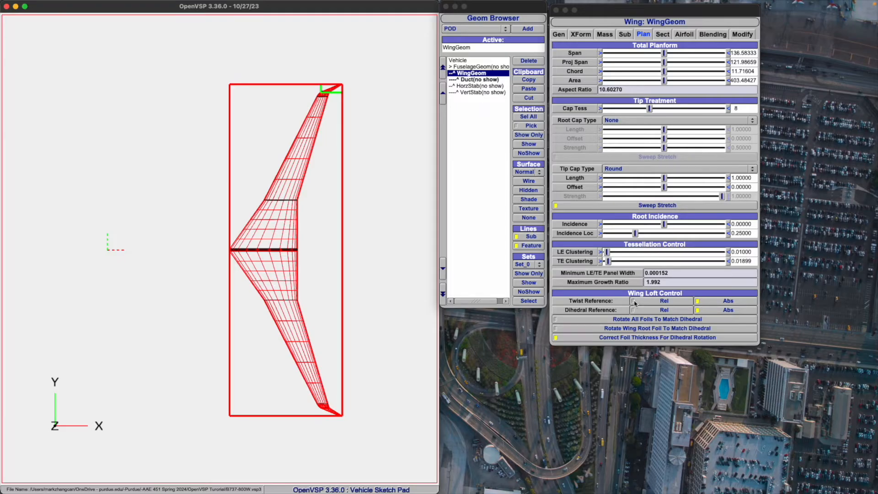
- Examine the wing's section planform settings, going inboard from section 5 to section 2
left_click(662, 34)
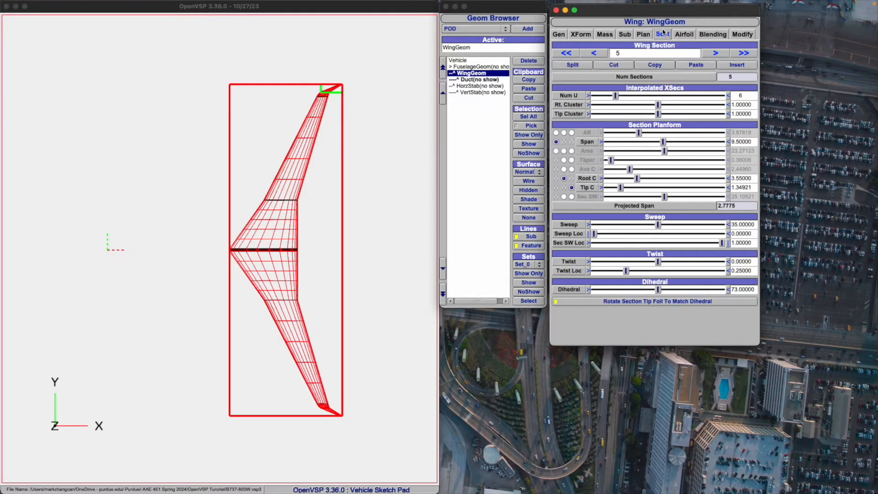
left_click(404, 165)
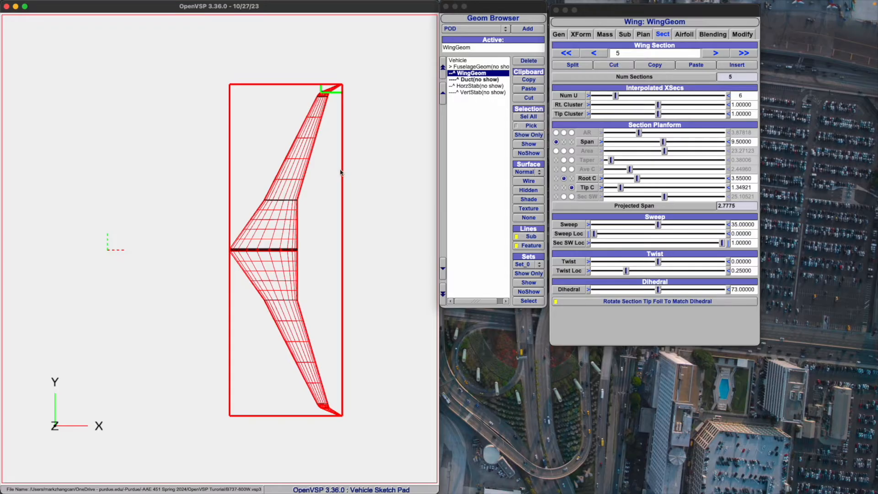
left_click(604, 54)
left_click(603, 54)
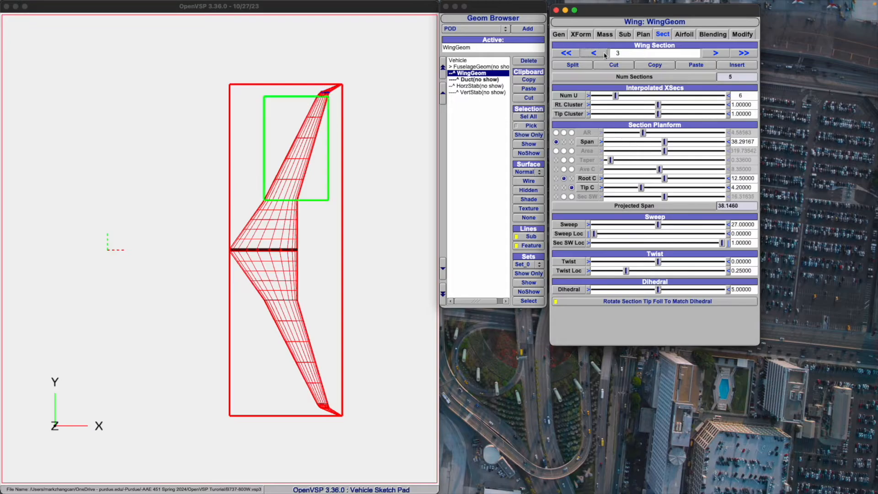
left_click(603, 53)
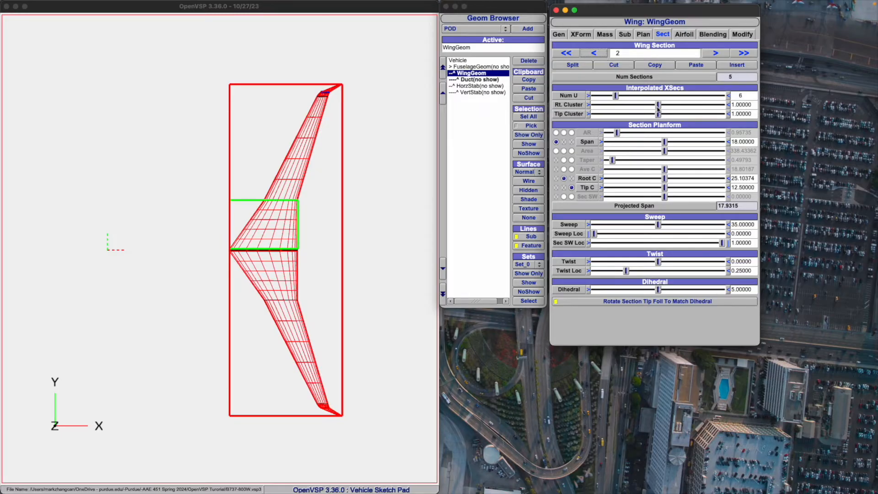
- Set wing section 2's Num U to 11 and its root clustering to 0
left_click_drag(617, 97, 655, 105)
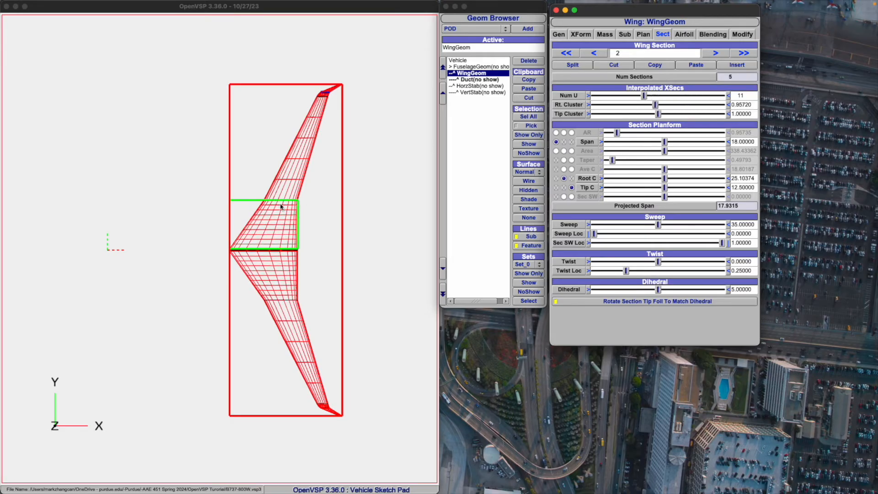
left_click(293, 199)
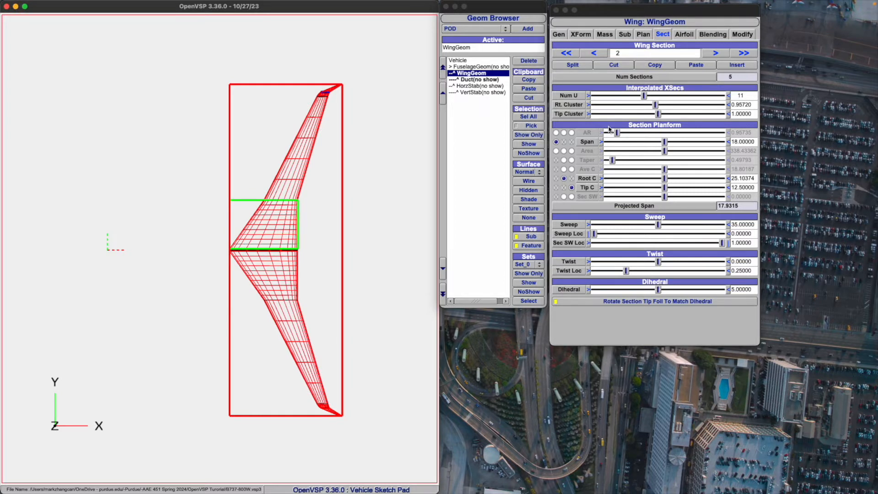
double_click(753, 104)
type("0")
key("Return")
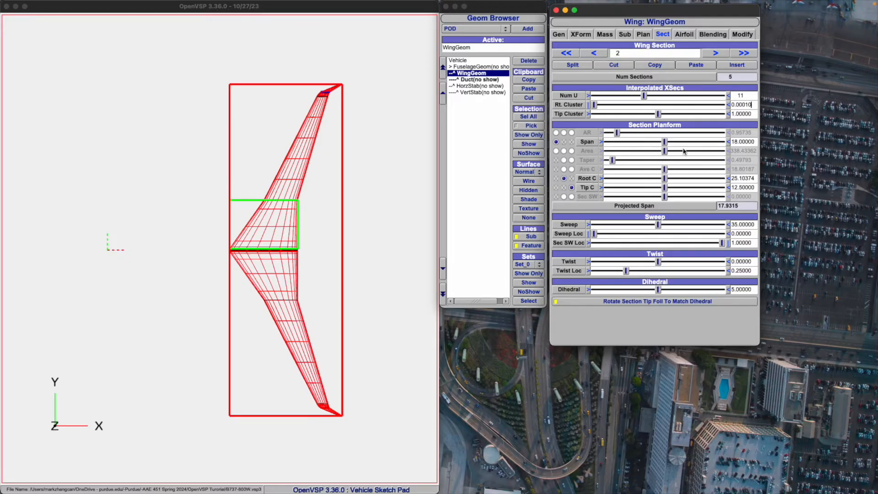
- Examine section 2's span and sweep location settings against a close top view of the wing root's leading edge
left_click_drag(665, 143, 665, 142)
left_click(293, 202)
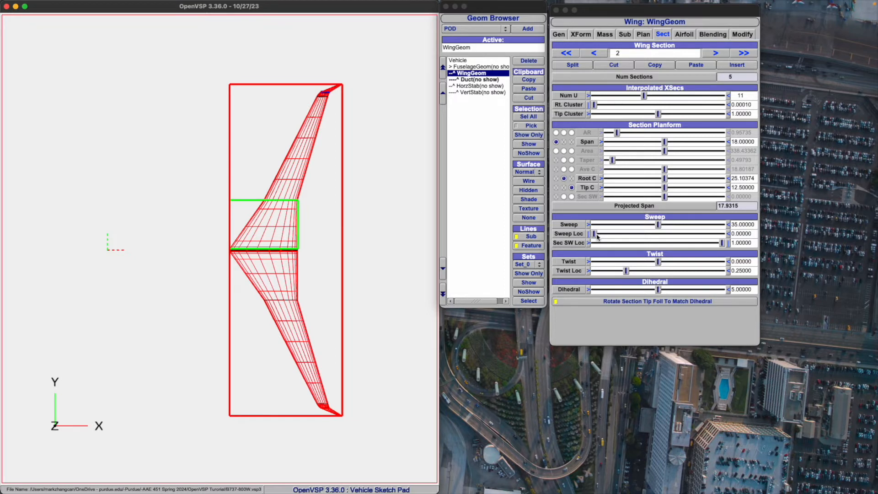
scroll(225, 245, "up", 3)
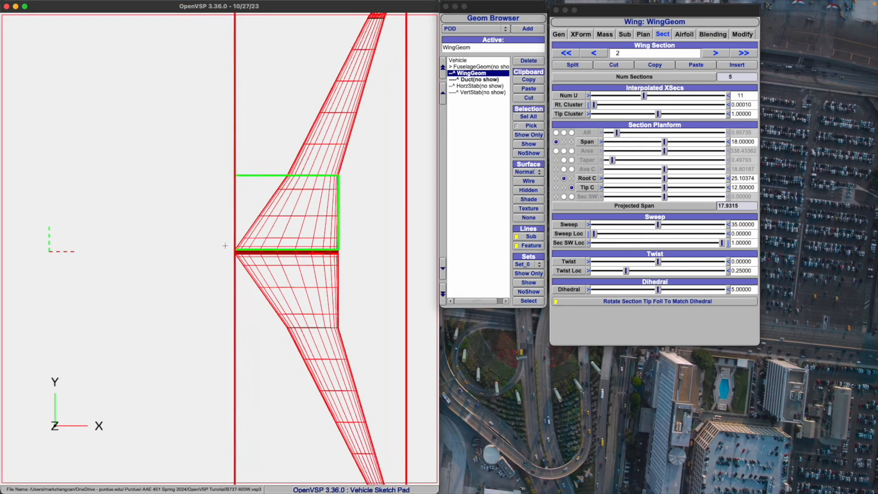
scroll(225, 246, "up", 3)
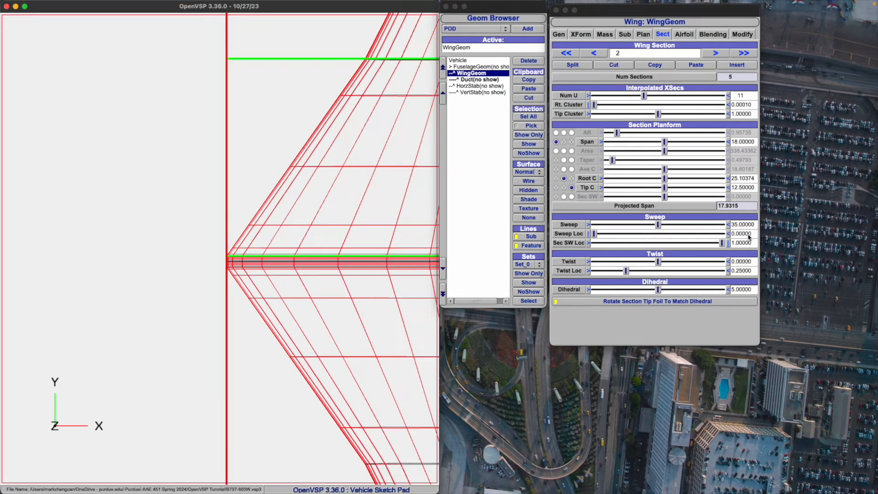
left_click_drag(748, 236, 727, 232)
scroll(192, 248, "down", 5)
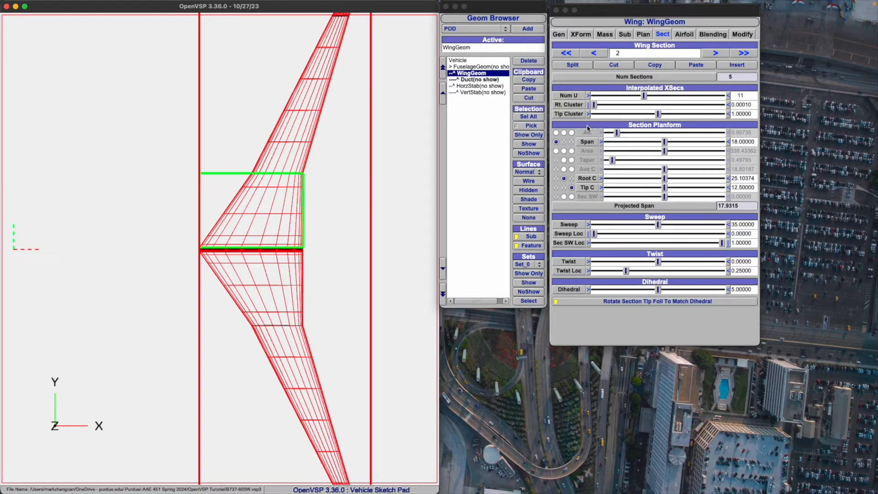
- For wing section 3, make Sec SW a driving planform parameter in place of Tip C
left_click(711, 54)
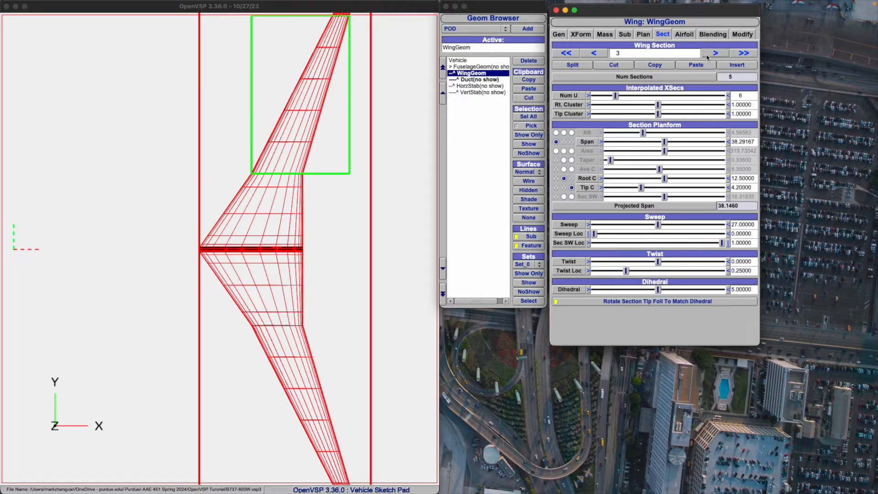
left_click(572, 197)
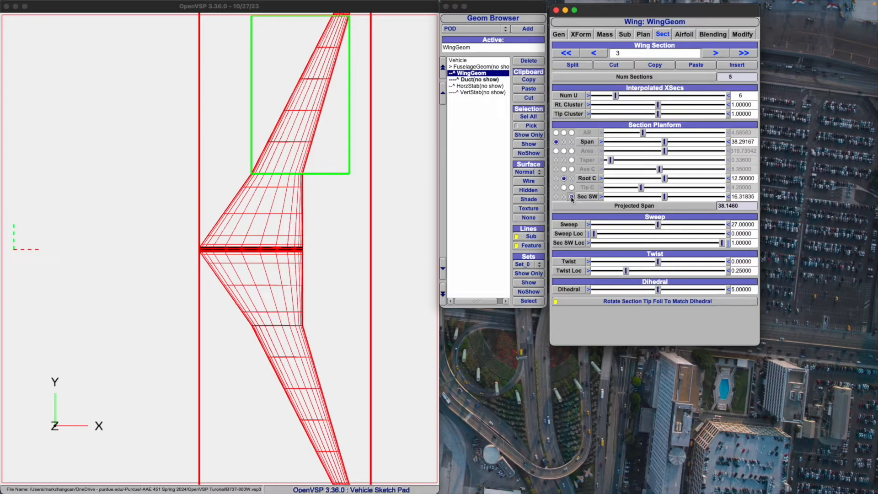
scroll(362, 176, "down", 3)
scroll(366, 70, "up", 6)
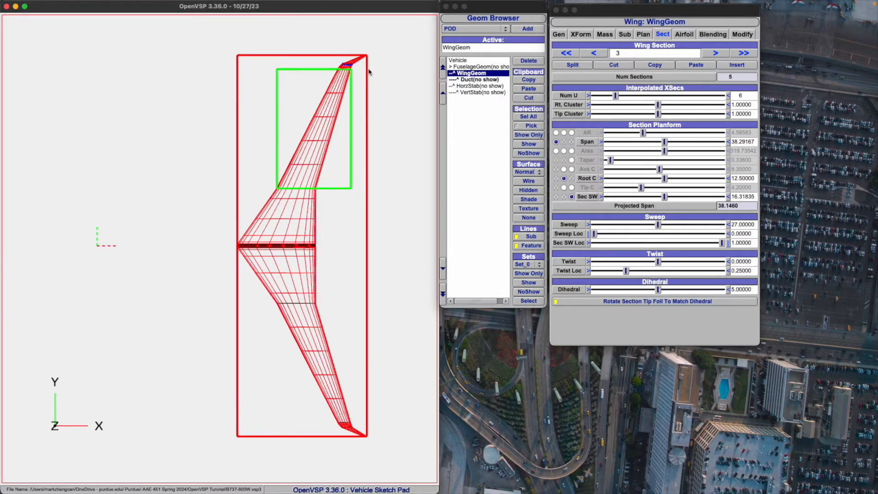
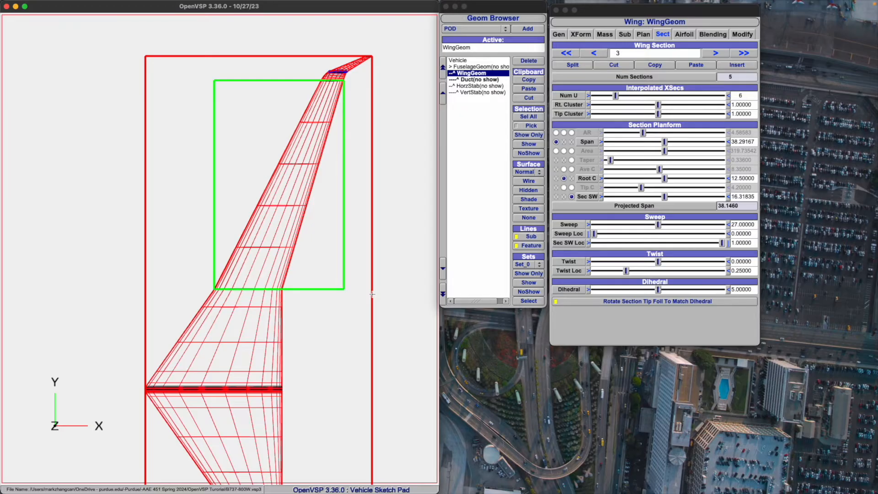
- Examine wing section 2's dihedral setting against a front view of the whole wing
key("F6")
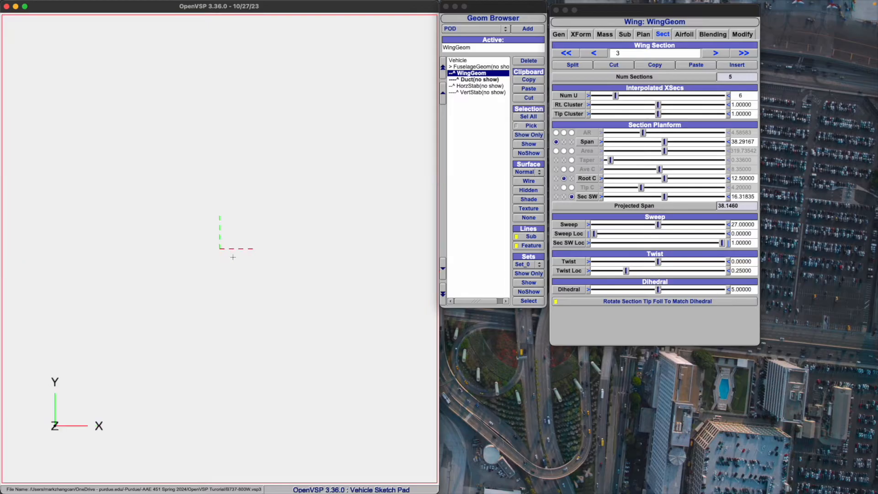
key("F7")
key("F8")
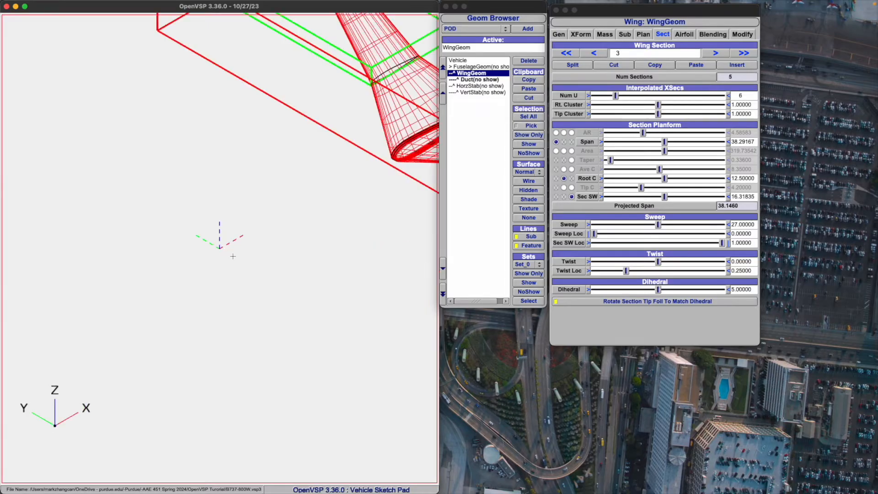
key("F2")
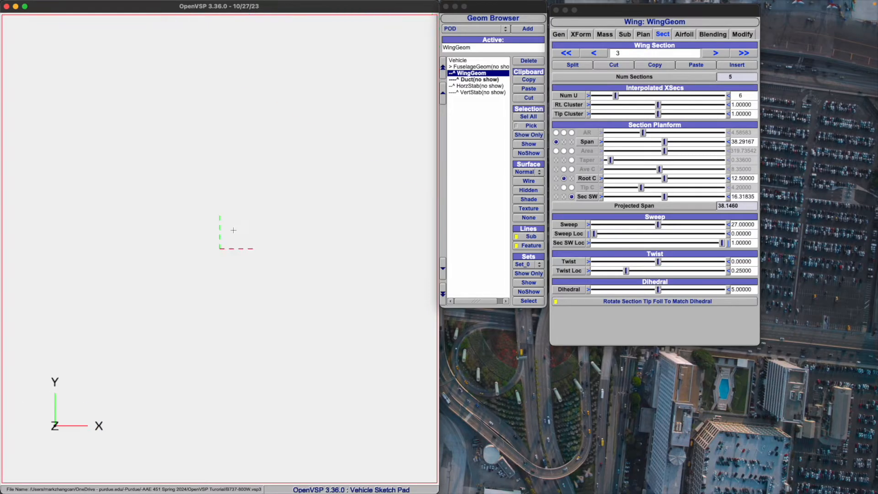
key("F7")
middle_click_drag(178, 239, 75, 257)
middle_click_drag(372, 254, 191, 253)
scroll(317, 260, "up", 3)
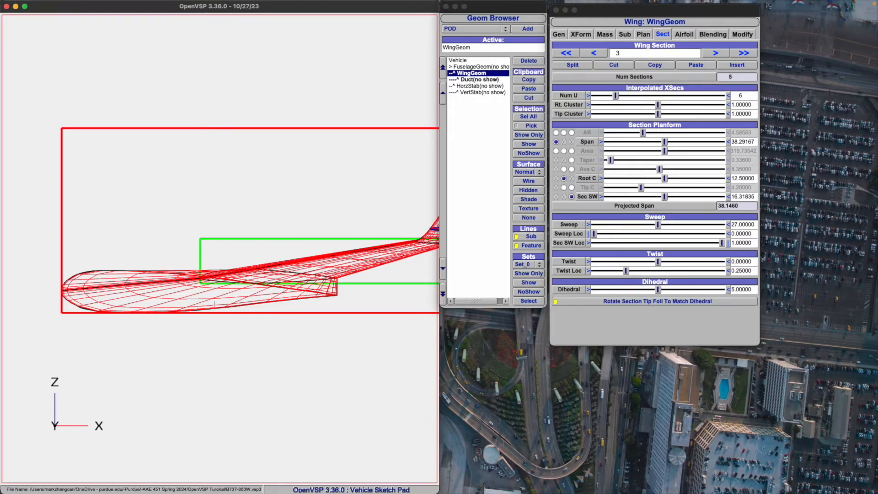
key("F6")
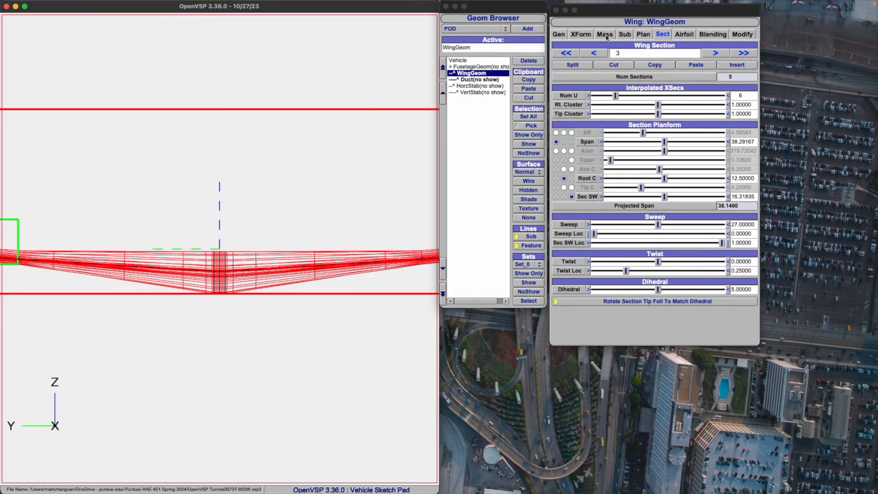
left_click(599, 54)
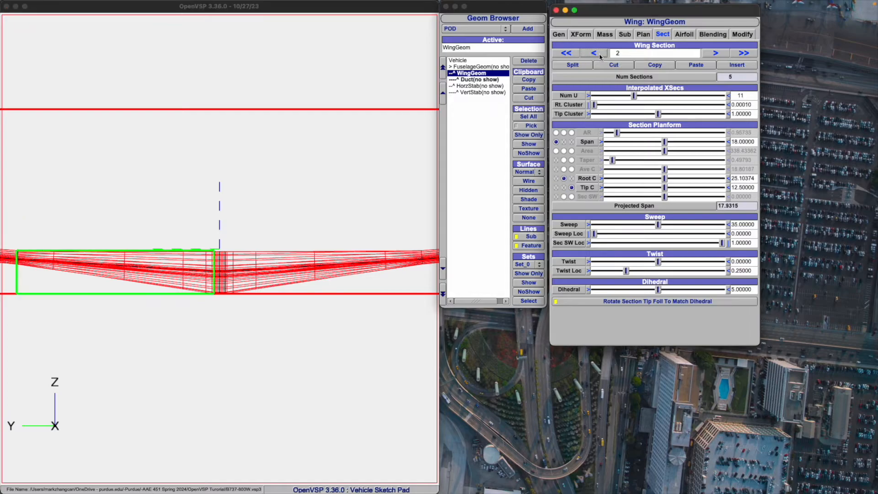
left_click(322, 177)
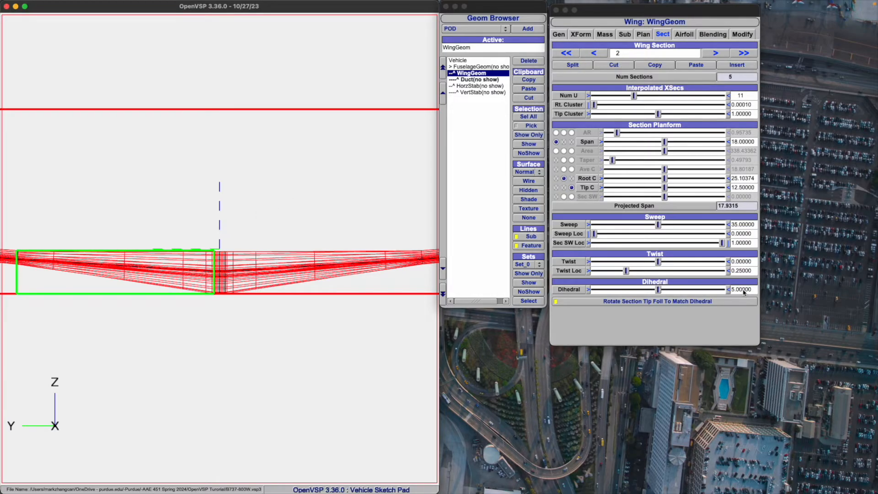
scroll(221, 223, "down", 10)
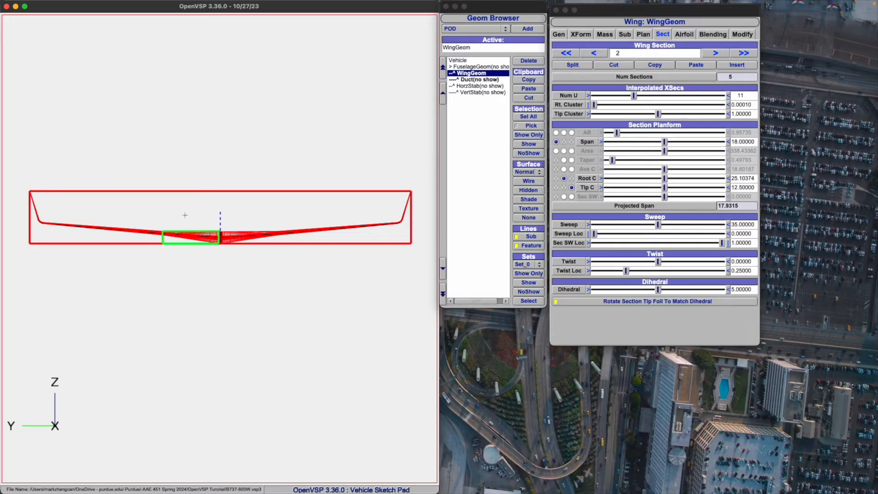
- Turn section 2's tip foil rotation to match dihedral off and back on while comparing the section's outboard edge up close
scroll(98, 221, "up", 5)
scroll(146, 227, "up", 2)
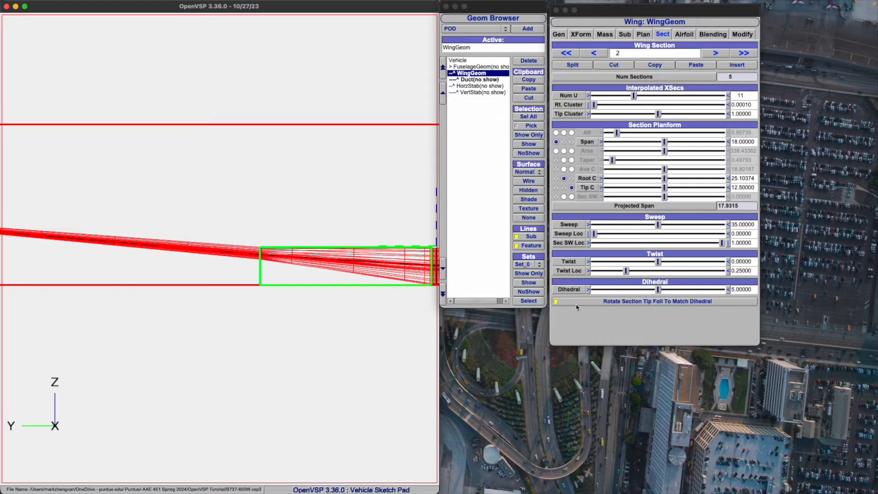
scroll(382, 249, "up", 4)
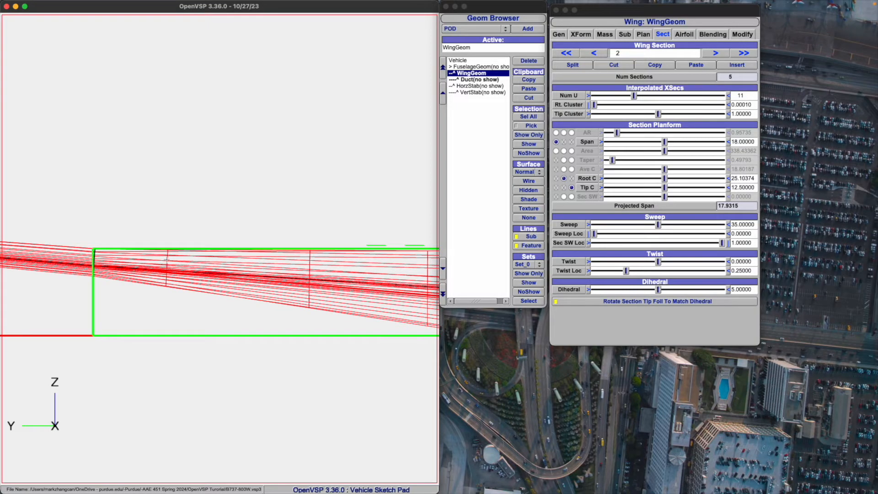
left_click(585, 301)
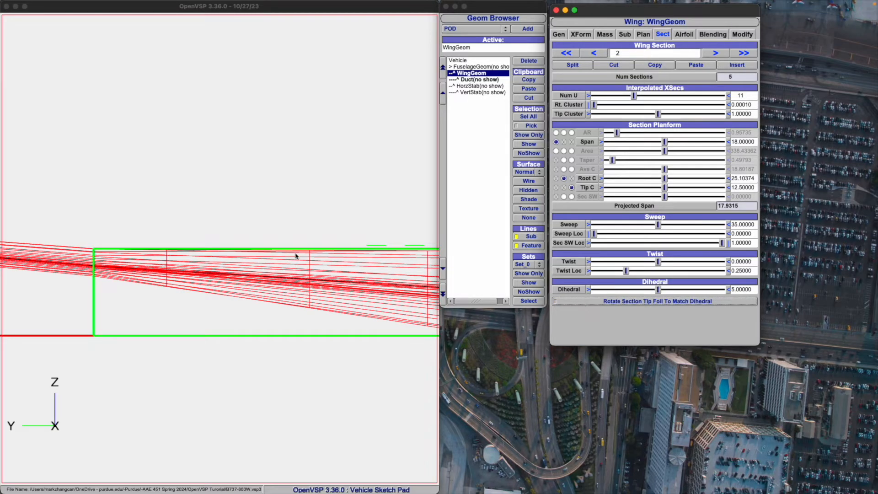
left_click(163, 256)
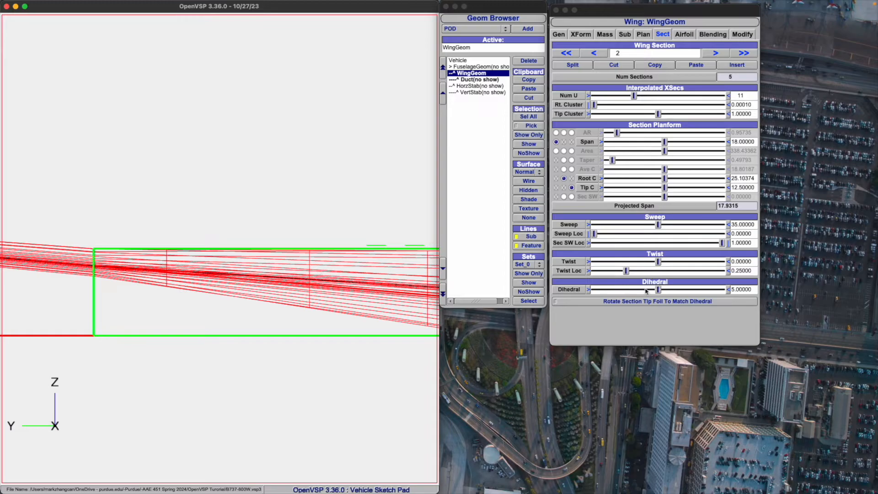
left_click(635, 302)
left_click(246, 266)
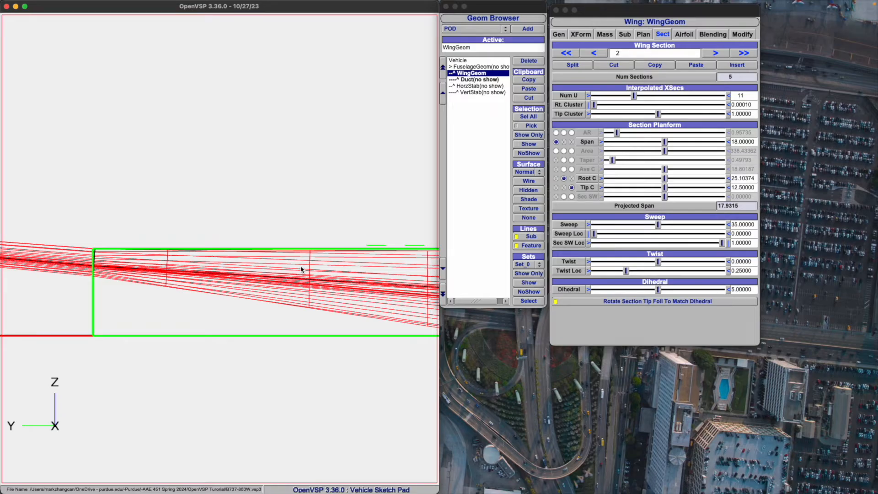
- Toggle section 2's tip foil rotation off and on again while checking the bend where the wing meets the winglet
scroll(300, 268, "down", 10)
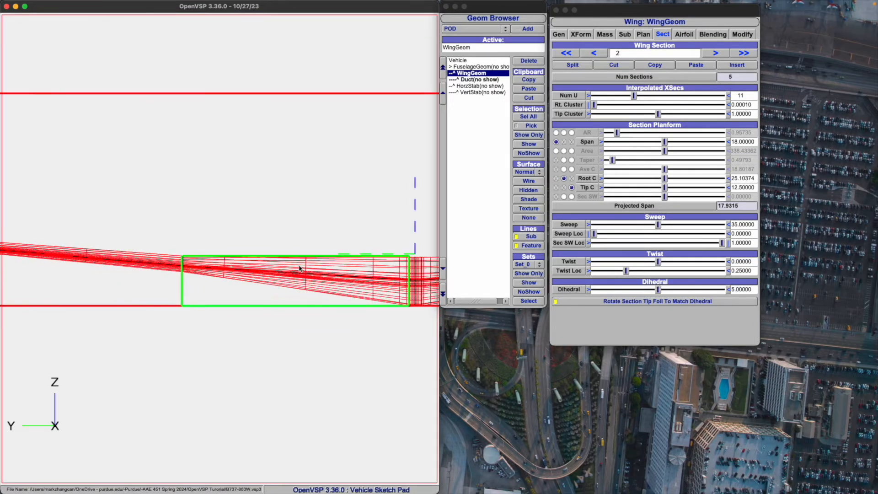
scroll(247, 250, "down", 5)
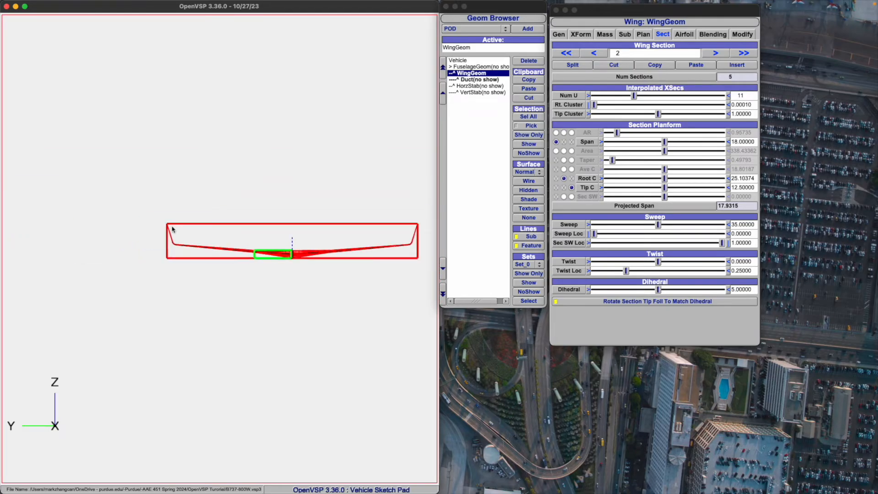
scroll(170, 228, "up", 12)
scroll(211, 263, "up", 6)
scroll(212, 295, "up", 6)
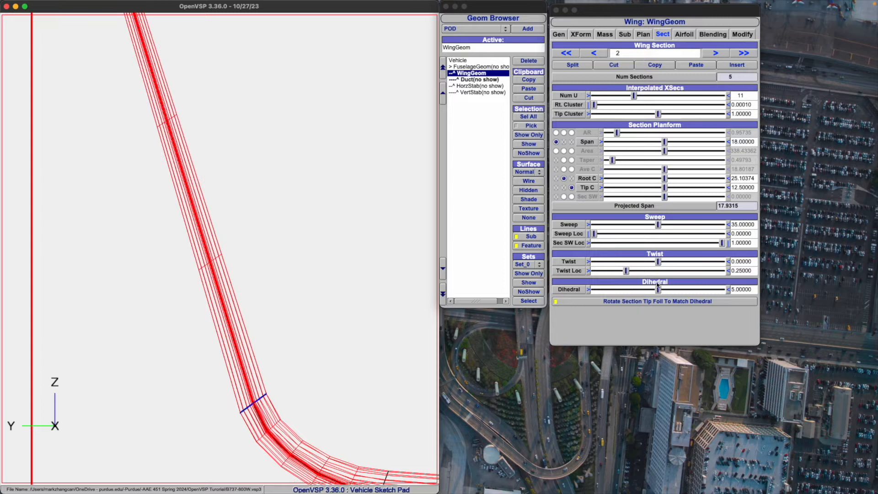
left_click(644, 301)
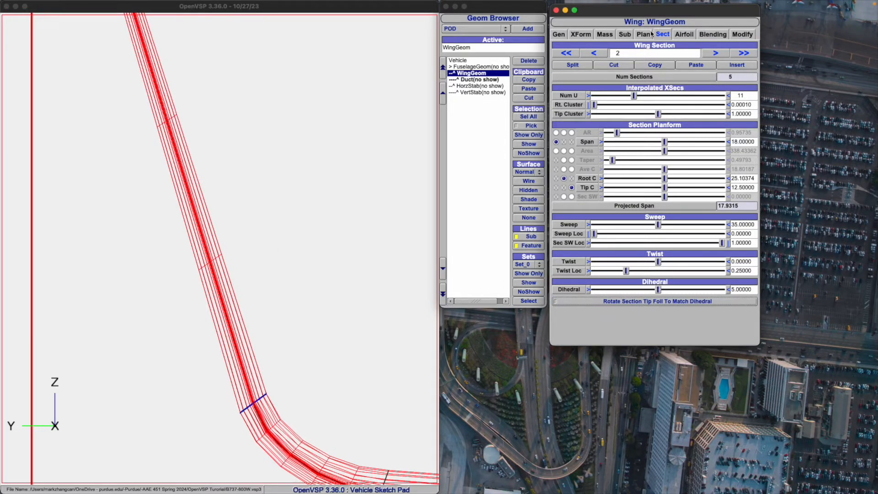
scroll(256, 98, "down", 3)
scroll(251, 122, "down", 2)
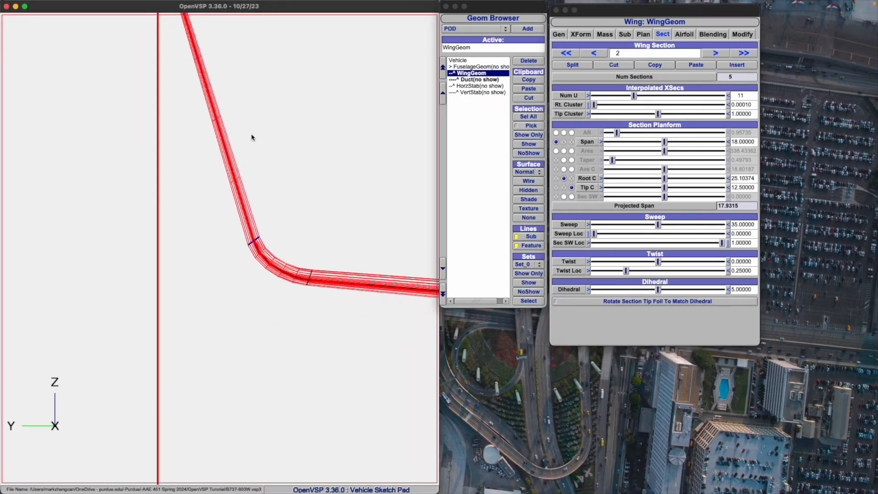
left_click(648, 302)
scroll(239, 82, "up", 3)
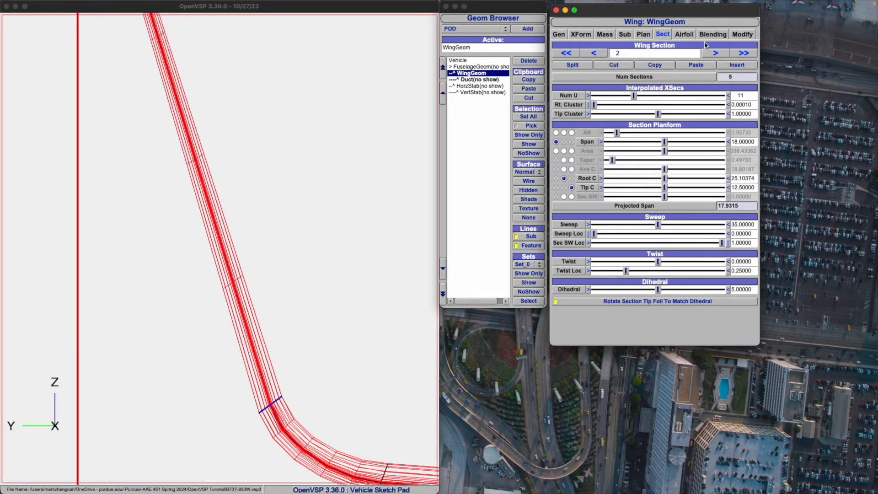
- For wing section 5, switch tip foil rotation to match dihedral off and on repeatedly to compare the winglet, leaving it enabled
left_click(714, 53)
left_click(714, 53)
left_click(715, 53)
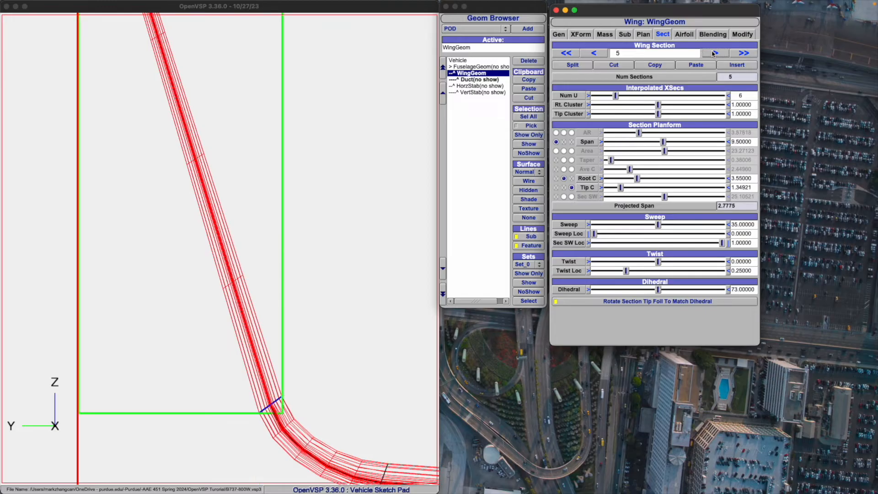
left_click(663, 302)
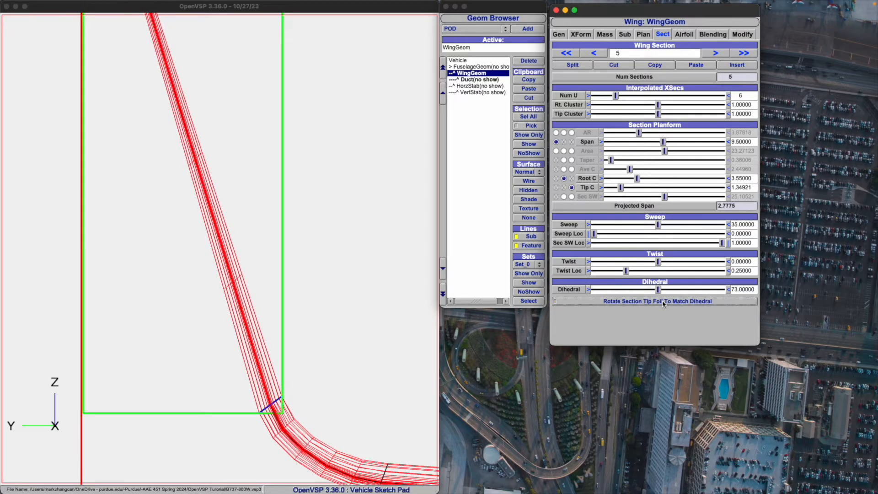
left_click(663, 302)
left_click(663, 301)
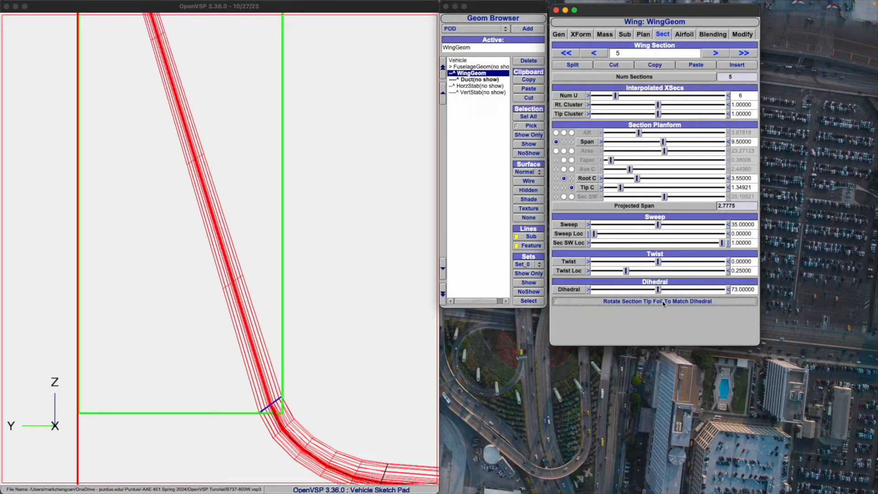
left_click(205, 188)
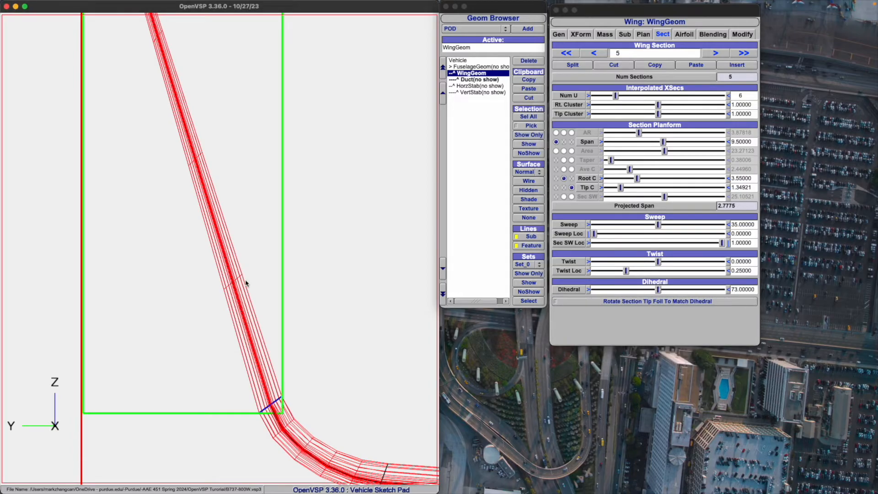
left_click(634, 303)
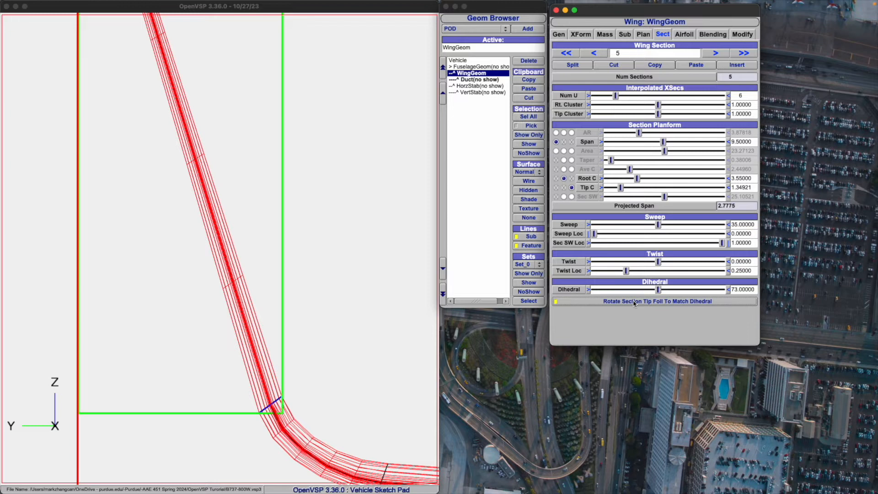
left_click(633, 301)
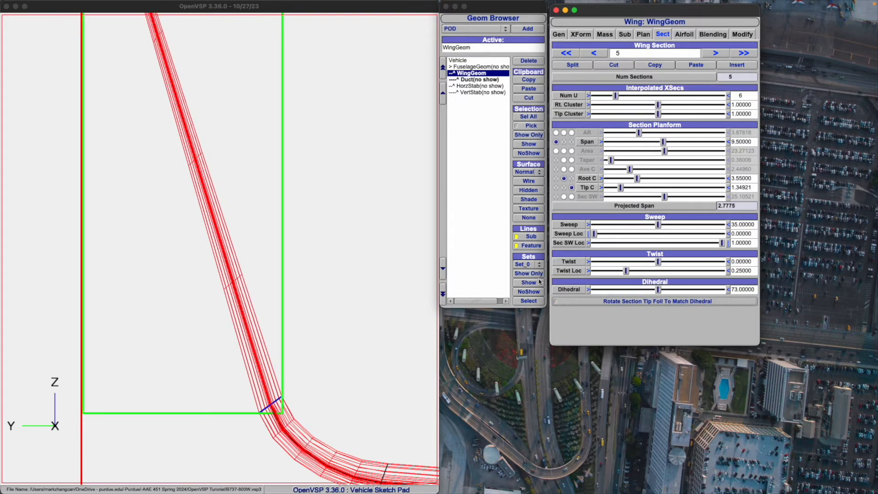
left_click(571, 303)
- Examine the winglet's tip and its blend into the outboard wing in the front view
scroll(133, 280, "down", 10)
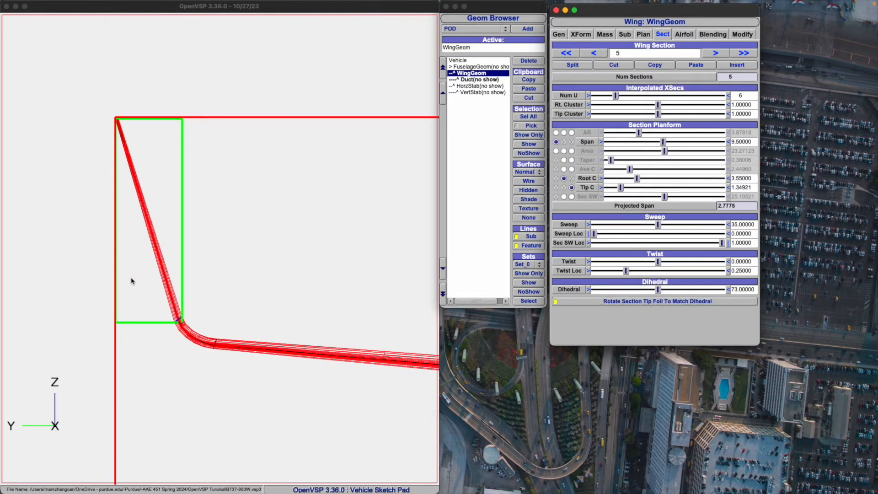
scroll(137, 224, "up", 4)
left_click(107, 222)
scroll(101, 201, "up", 5)
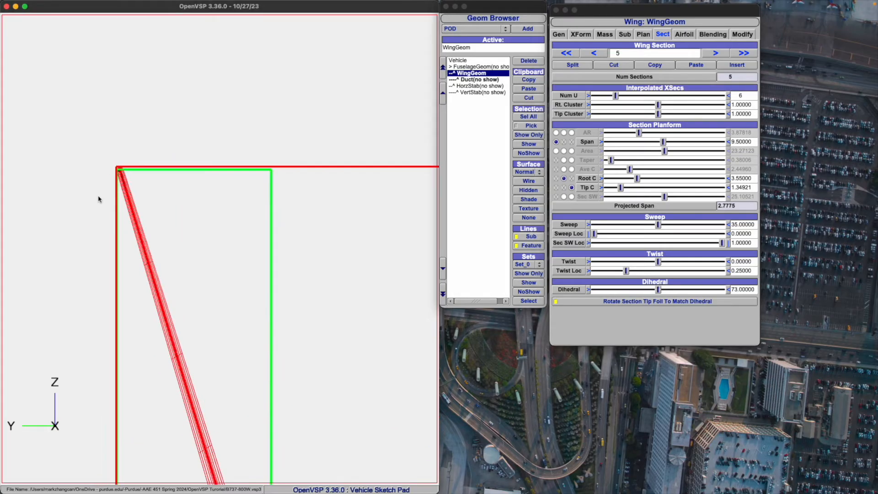
scroll(133, 223, "down", 5)
scroll(133, 223, "down", 10)
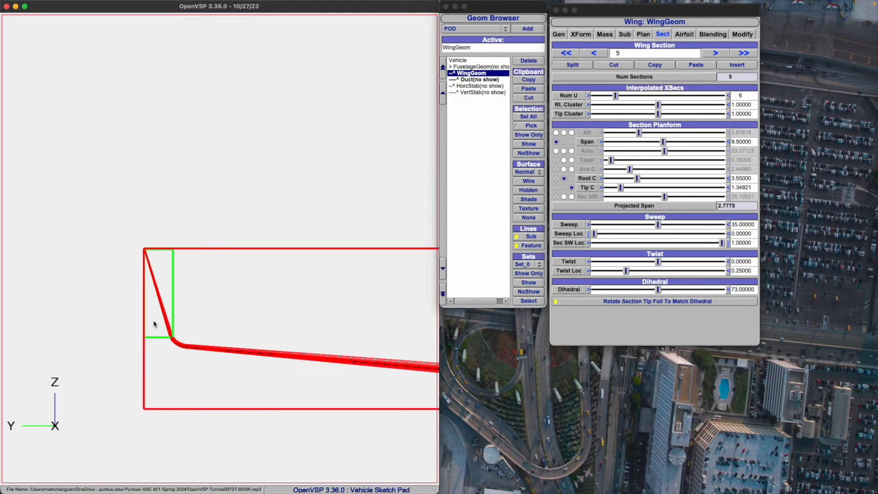
- Examine the wing root up close, comparing the dihedral and tip foil rotation settings of sections 1 and 2
scroll(288, 375, "up", 3)
scroll(294, 356, "up", 8)
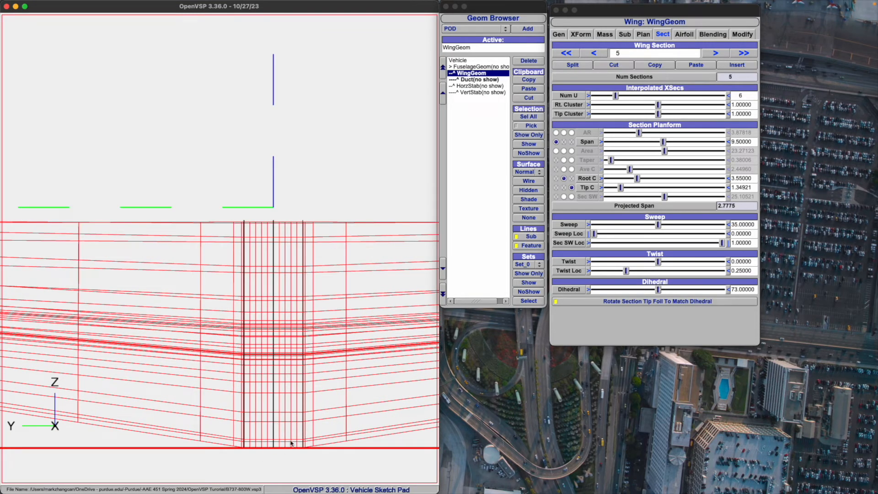
scroll(284, 357, "up", 2)
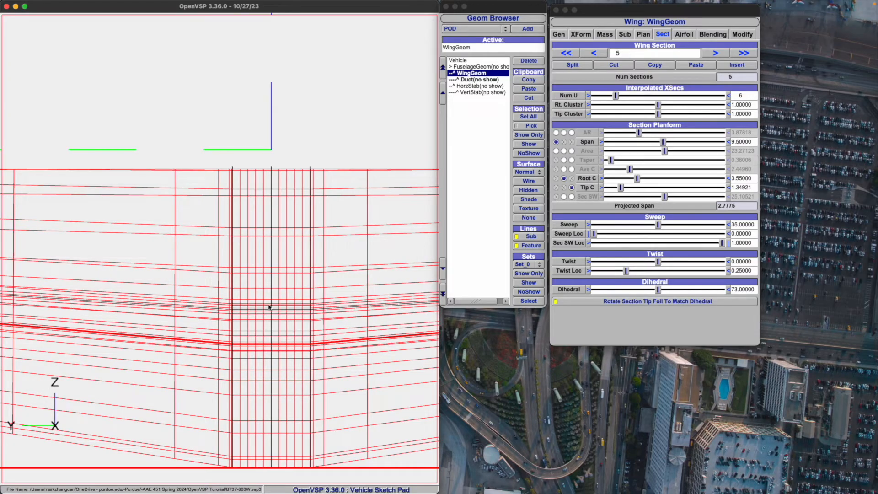
scroll(276, 342, "down", 1)
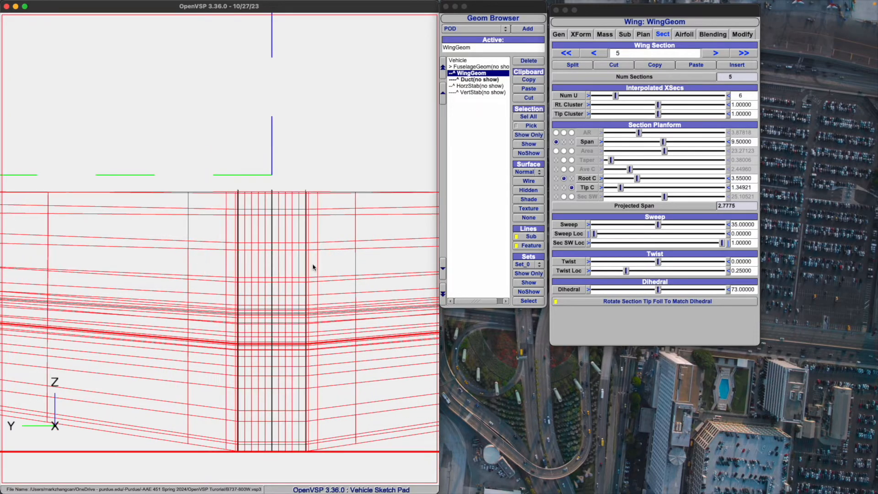
left_click(594, 54)
left_click(594, 53)
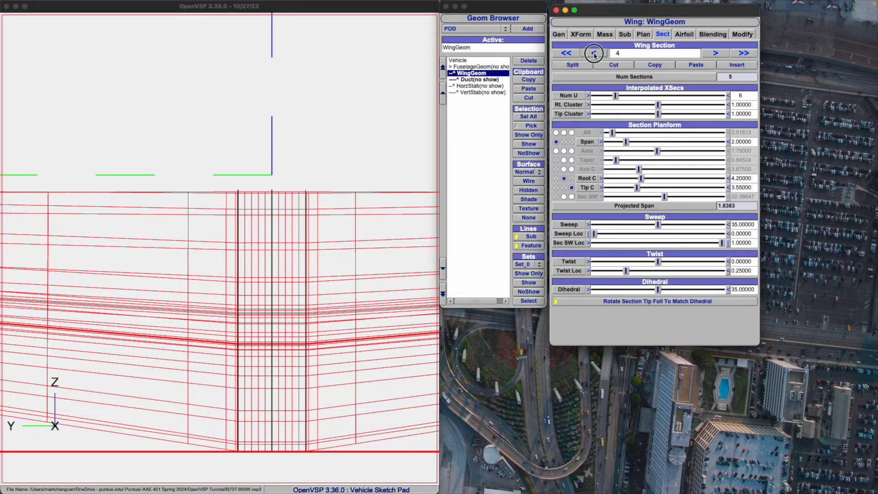
left_click(594, 54)
left_click(594, 53)
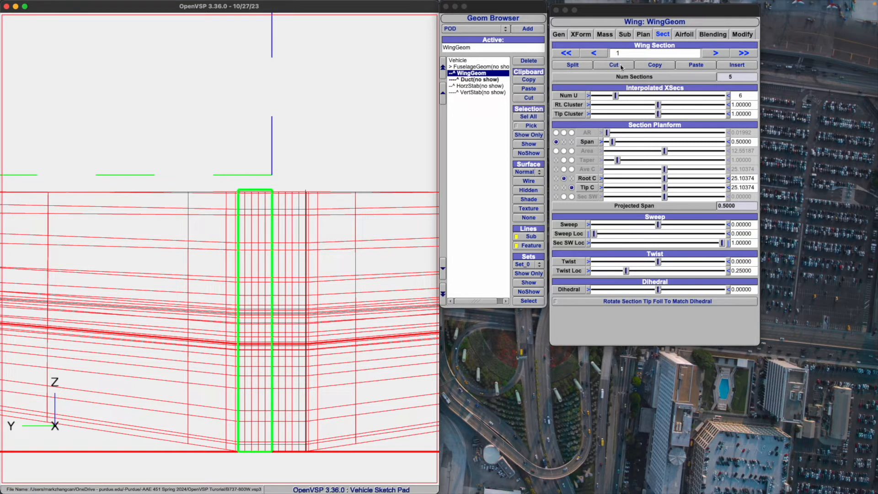
left_click(597, 54)
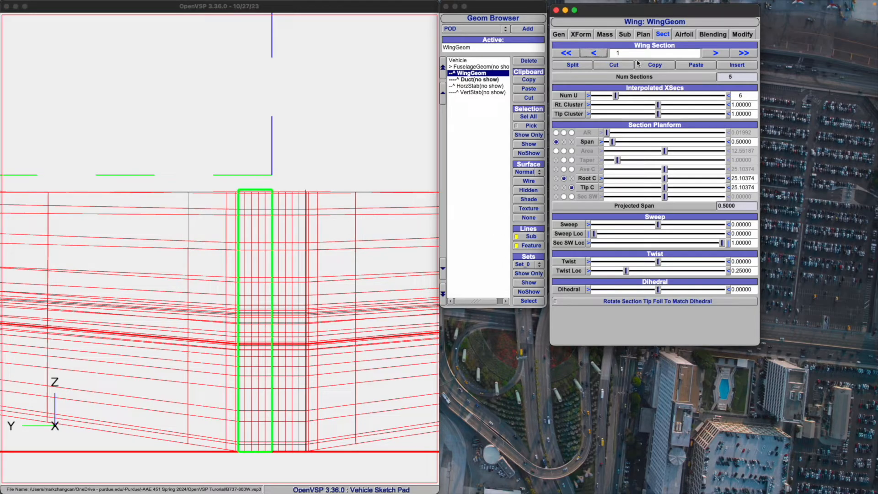
left_click(715, 53)
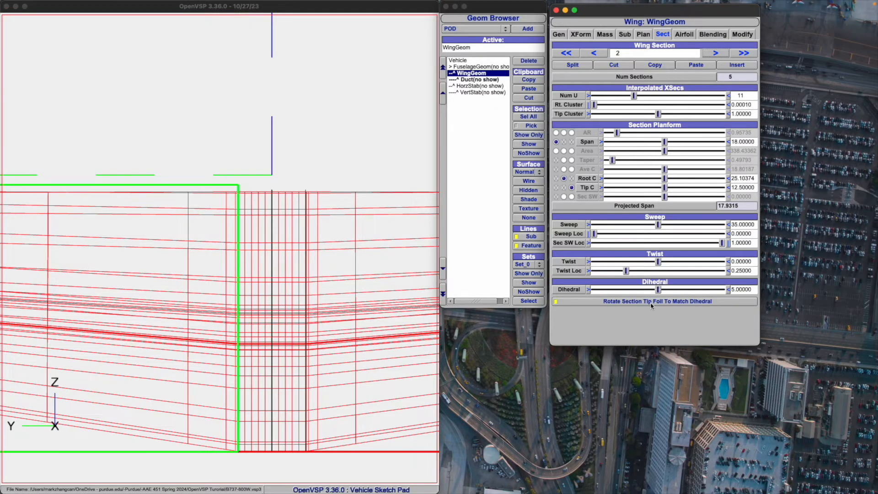
- Select wing section 1 to examine the root, and inspect the whole wing and its winglet from the front
left_click(264, 204)
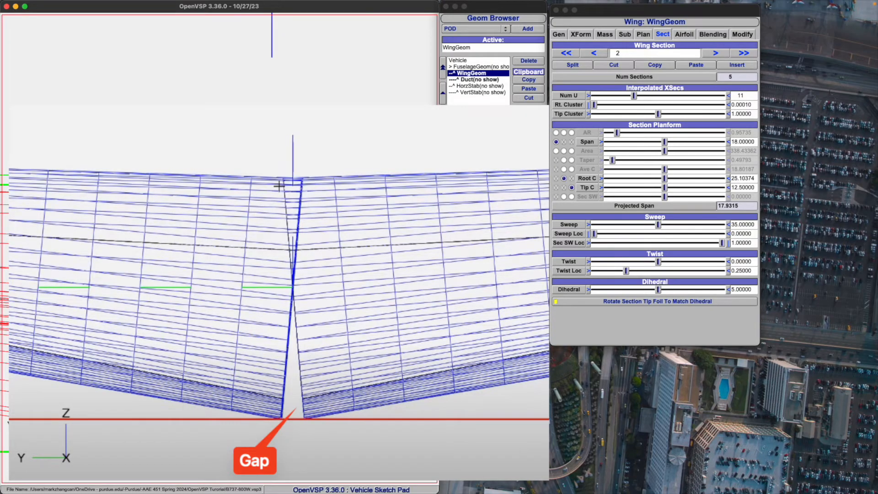
left_click(597, 54)
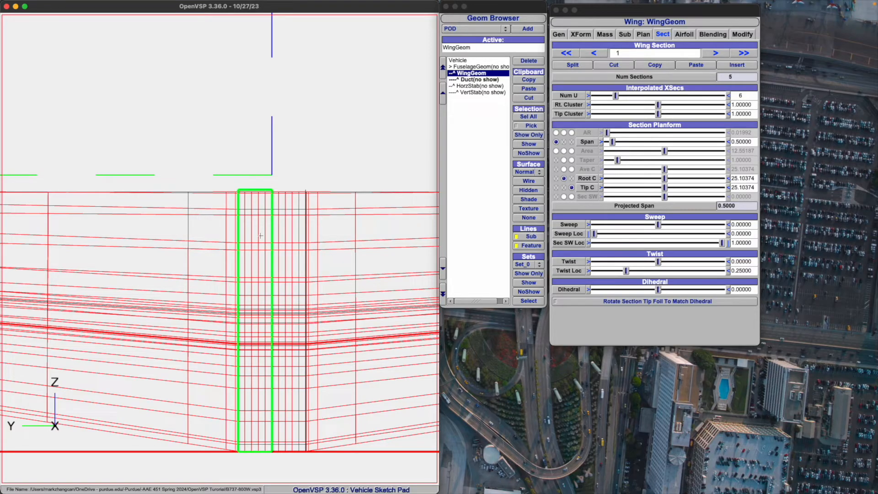
scroll(260, 235, "down", 10)
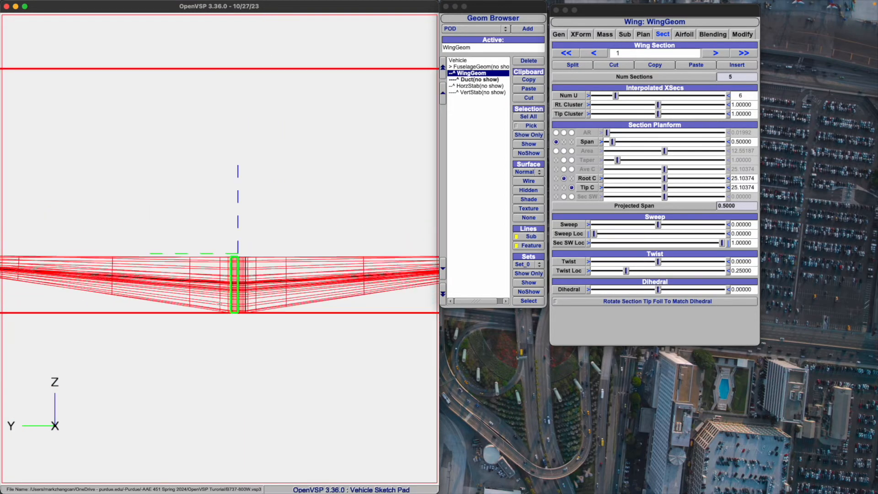
scroll(119, 281, "down", 3)
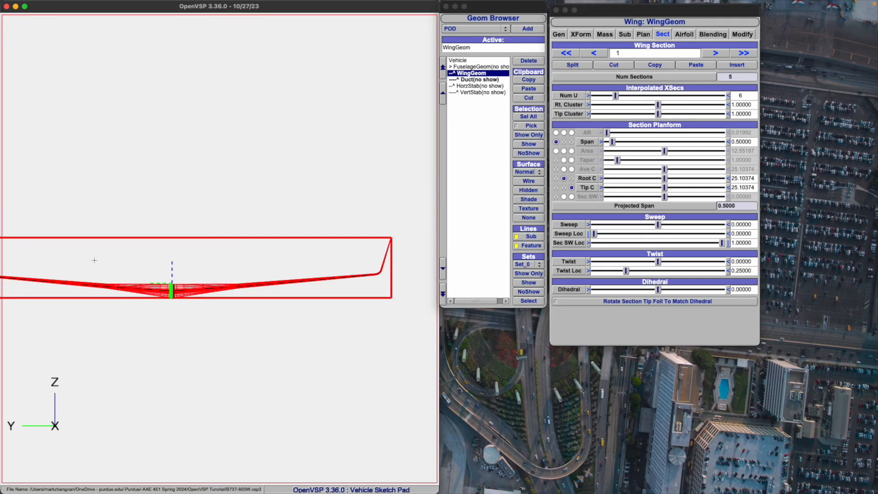
scroll(142, 261, "down", 3)
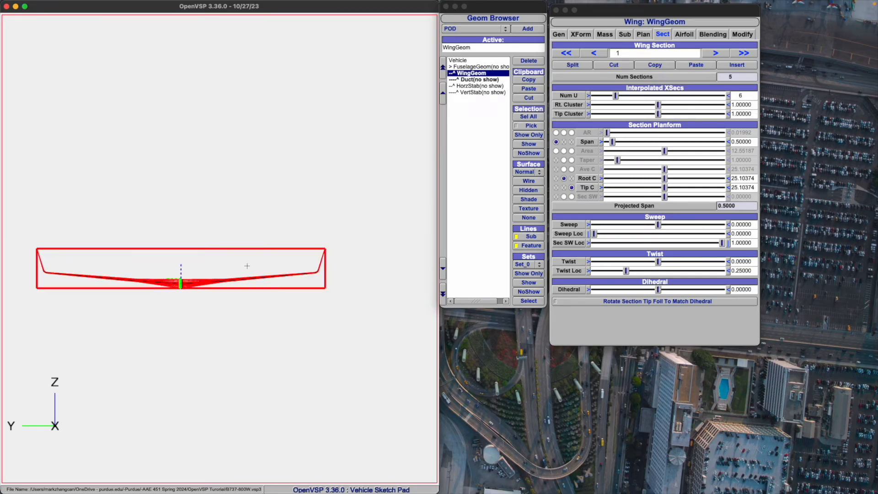
scroll(67, 282, "up", 10)
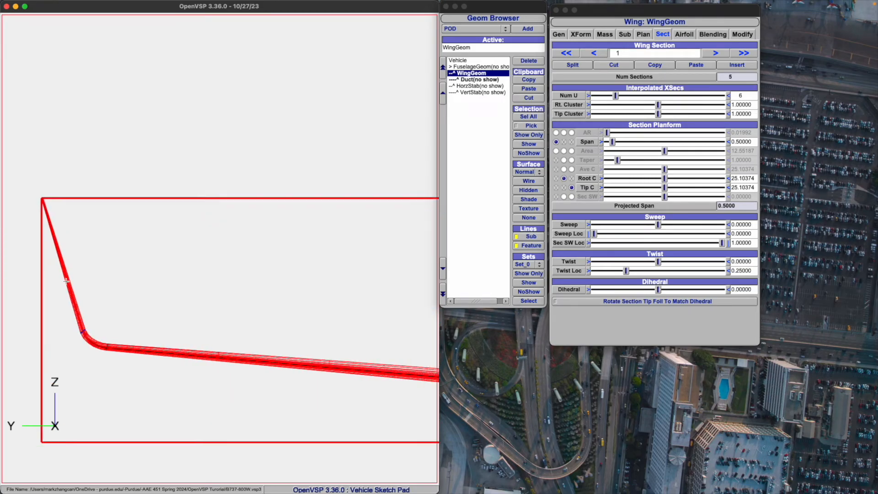
scroll(66, 281, "up", 10)
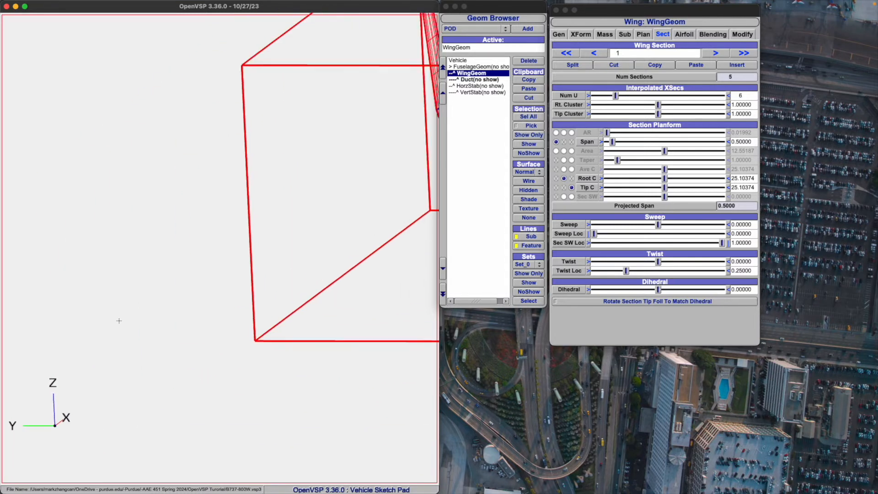
- Set the rotation centre at the bend between wing and winglet, and orbit to view the winglet at an angle
scroll(149, 298, "down", 3)
right_click_drag(259, 216, 179, 302)
left_click(259, 273)
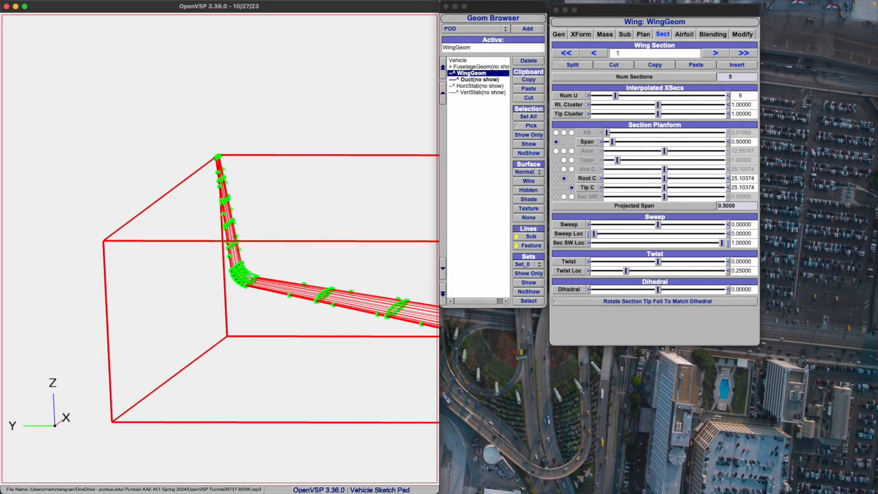
left_click(258, 274)
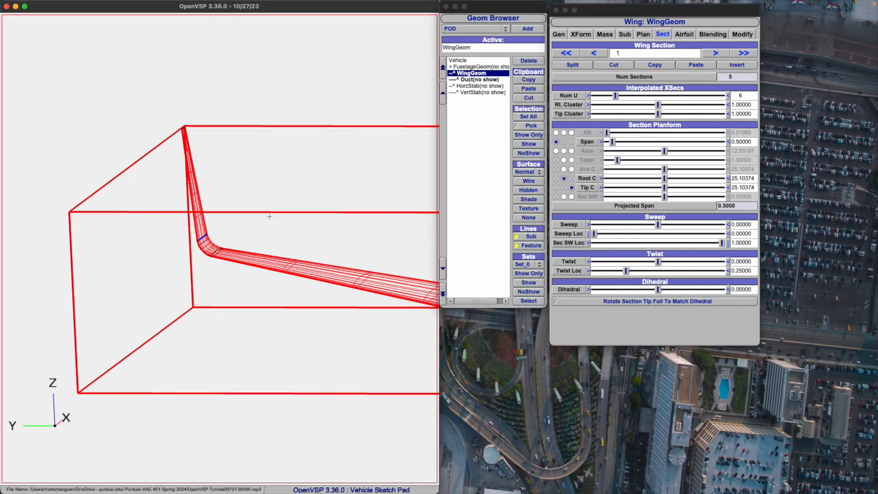
left_click_drag(266, 214, 176, 231)
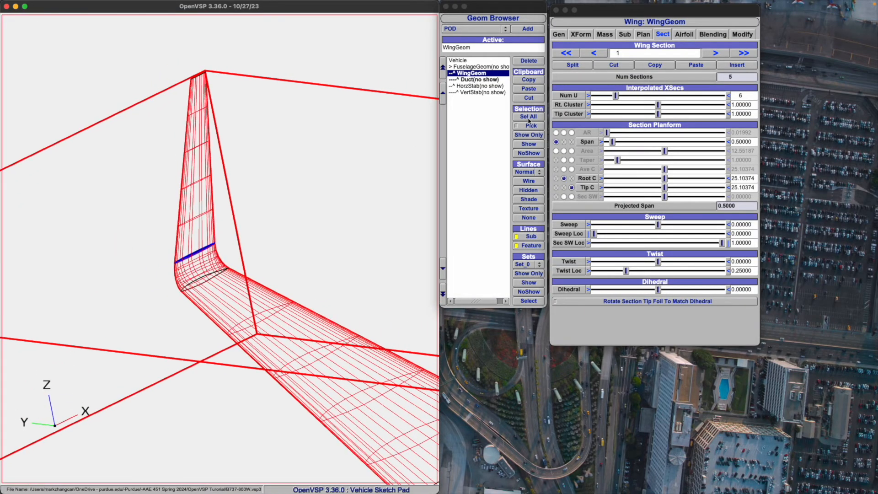
- Step through the wing sections to the winglet's section 5, and return to section 4 at the bend
left_click(716, 53)
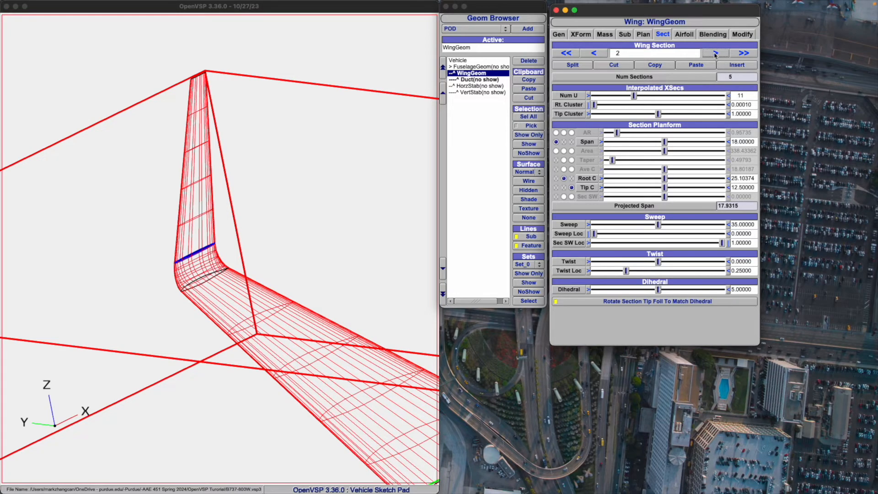
left_click(715, 53)
left_click(716, 53)
left_click(716, 53)
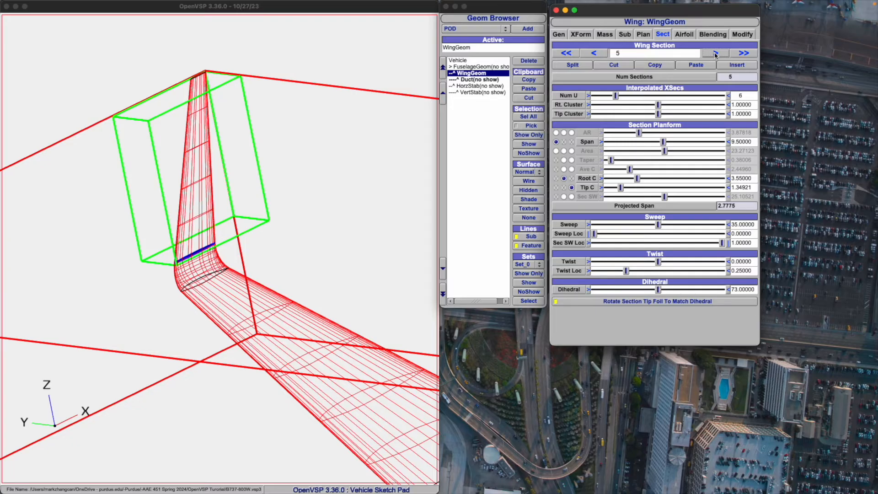
left_click(365, 129)
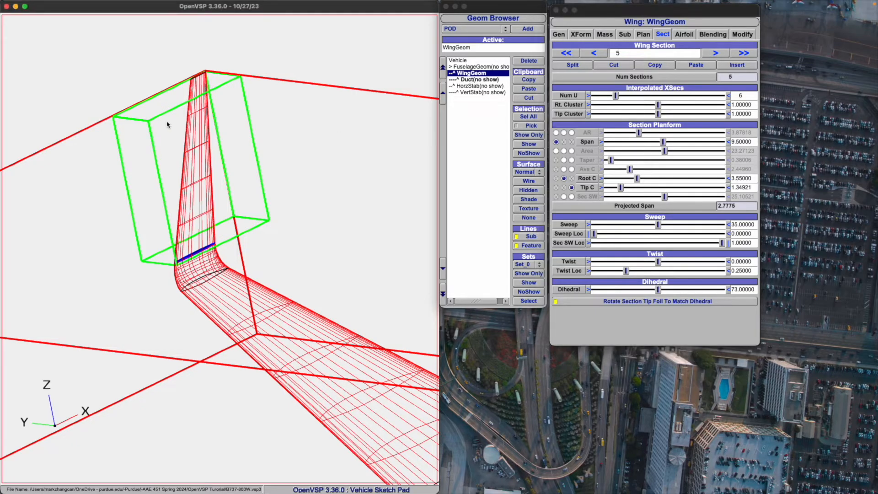
left_click(593, 54)
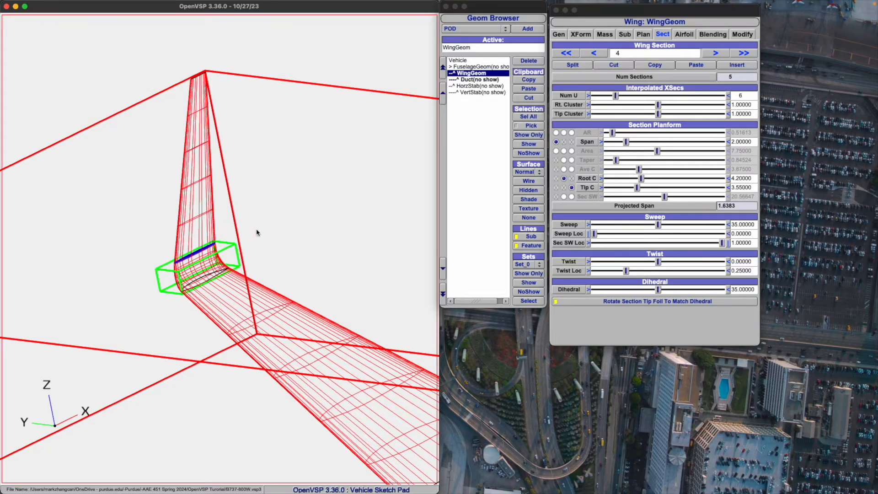
- Review the available airfoil types for airfoil section 4, keeping AF_FILE as the type
left_click(680, 34)
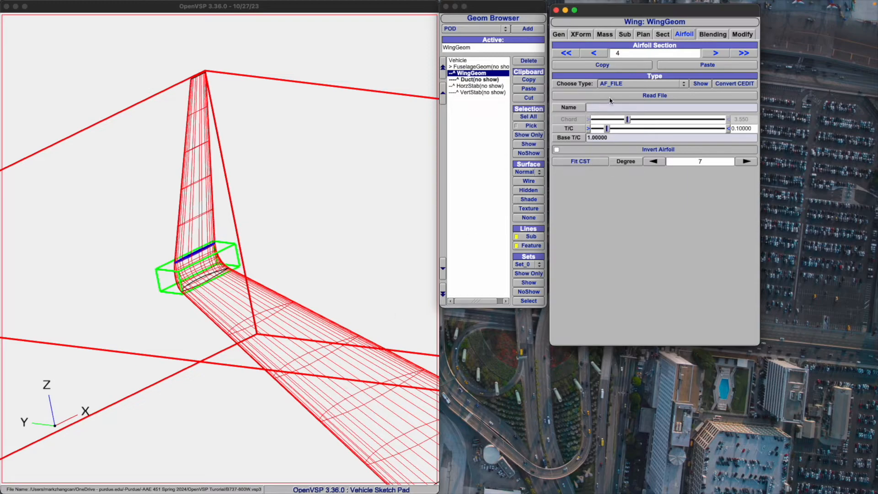
left_click(632, 88)
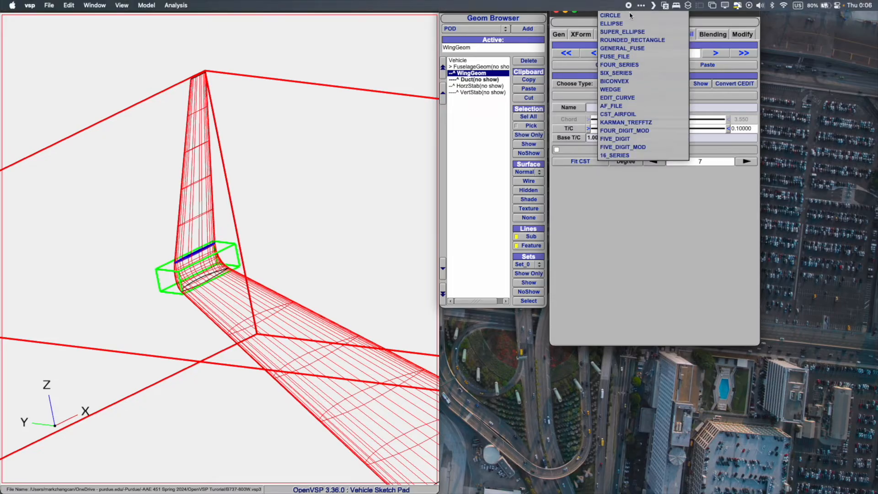
left_click(625, 108)
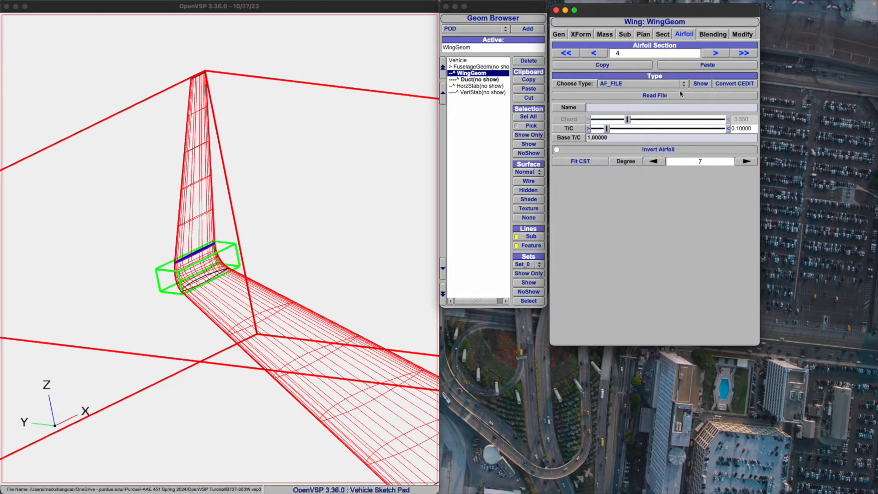
- Browse the airfoil files in the VSP installation's airfoil folder for section 4 without loading one
left_click(692, 97)
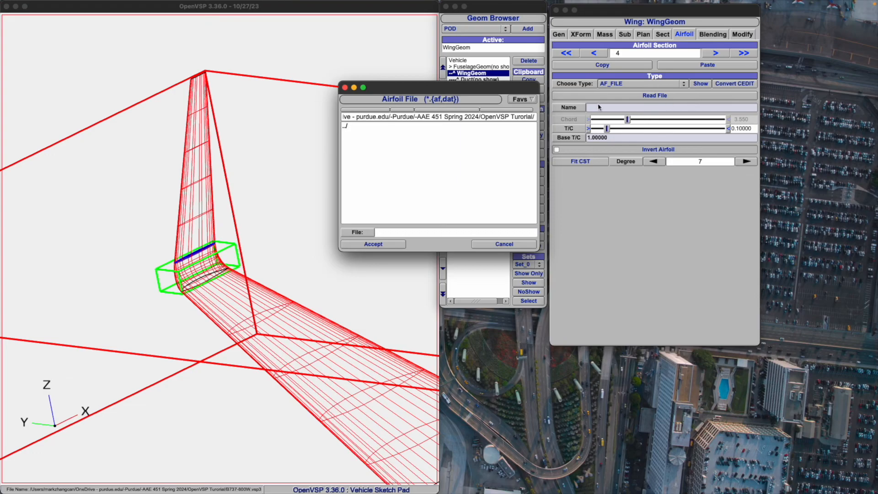
left_click(519, 100)
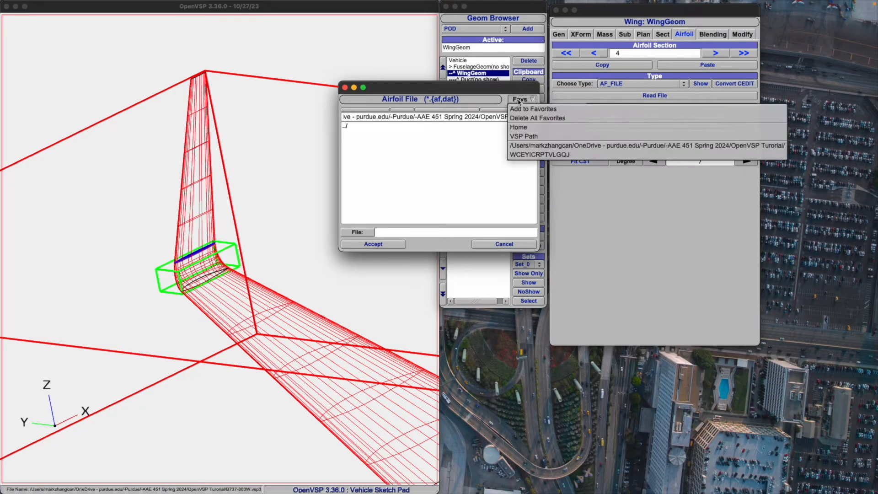
left_click(524, 138)
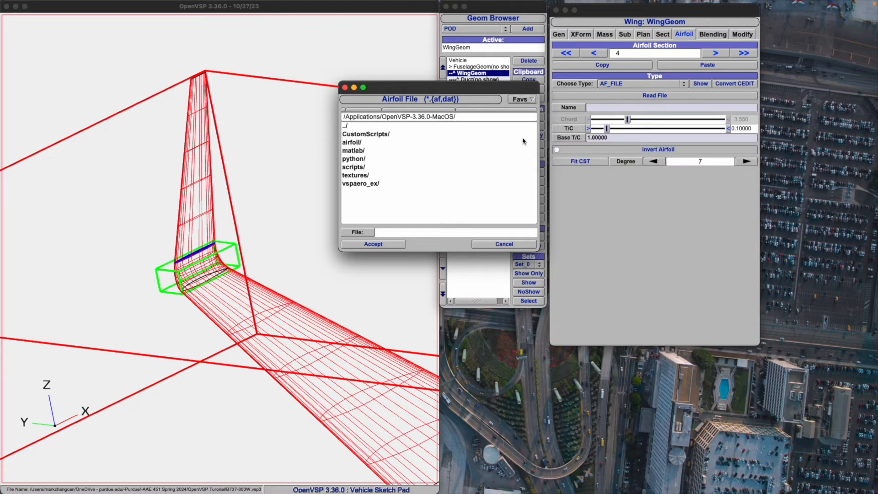
double_click(347, 143)
scroll(375, 154, "down", 1)
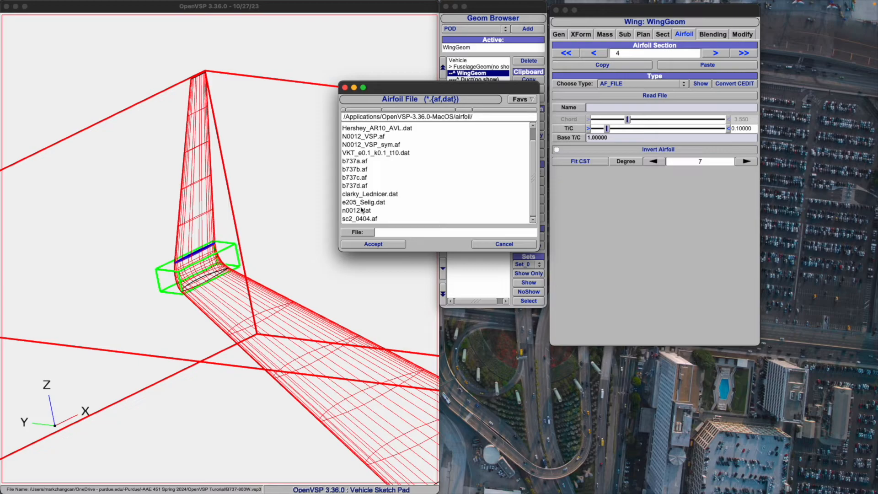
left_click(291, 322)
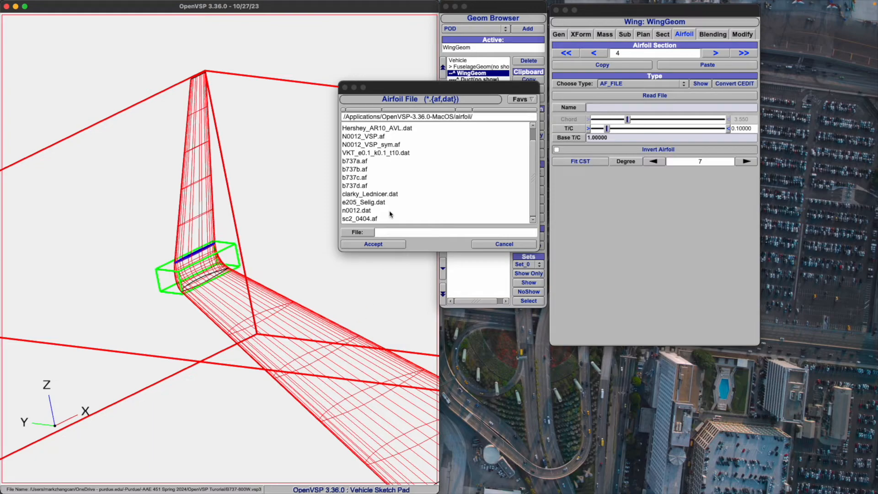
left_click(501, 245)
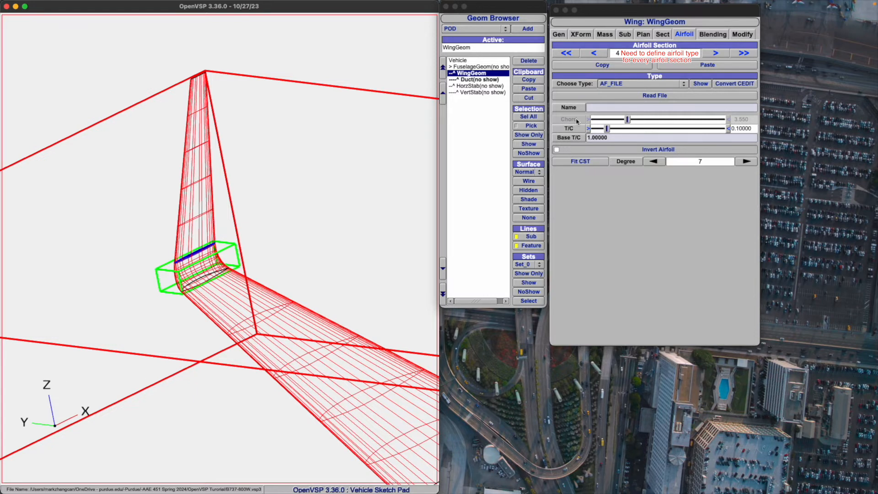
- For blend airfoil 4, set the inboard match of both the leading and trailing edges to FREE
left_click(703, 36)
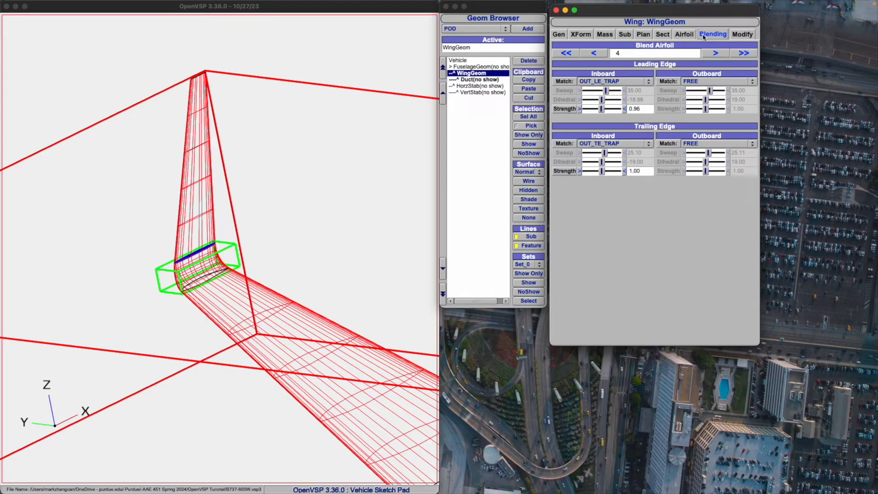
left_click(254, 270)
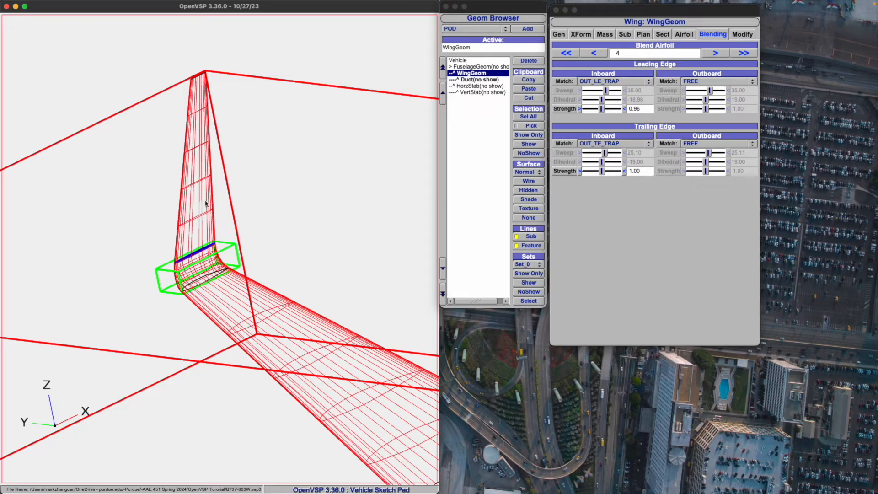
left_click(628, 81)
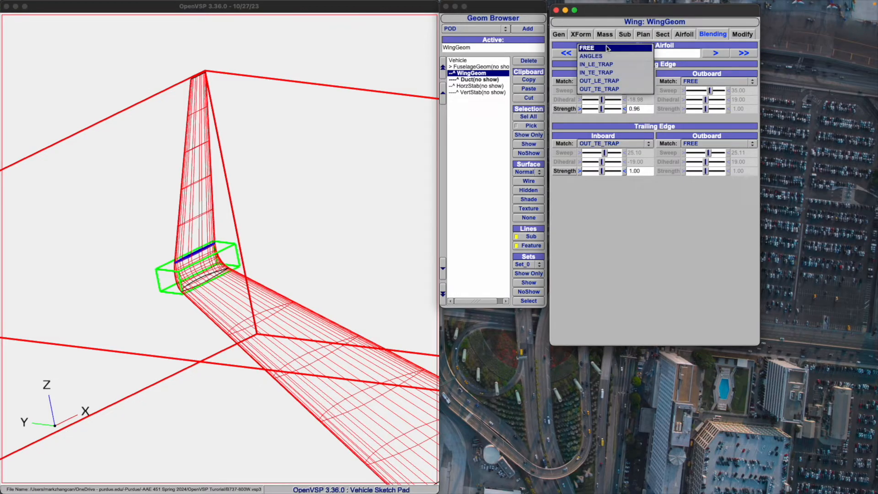
left_click(663, 228)
left_click(613, 82)
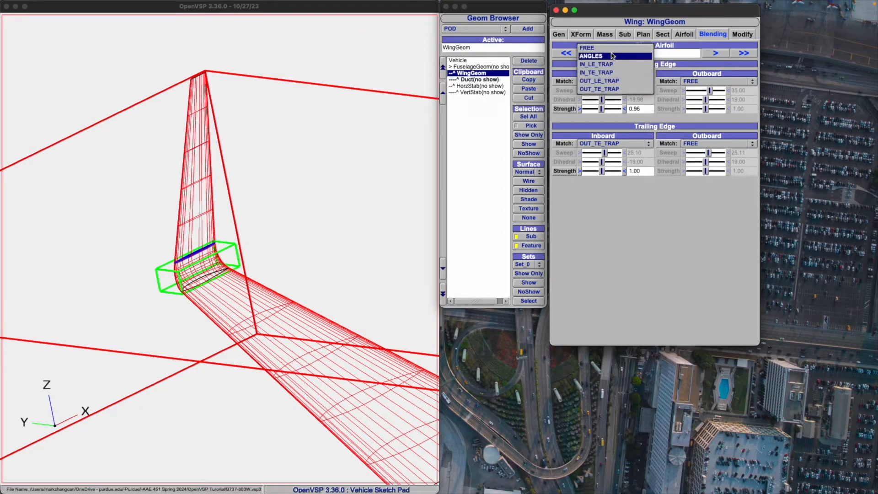
left_click(610, 48)
left_click(613, 143)
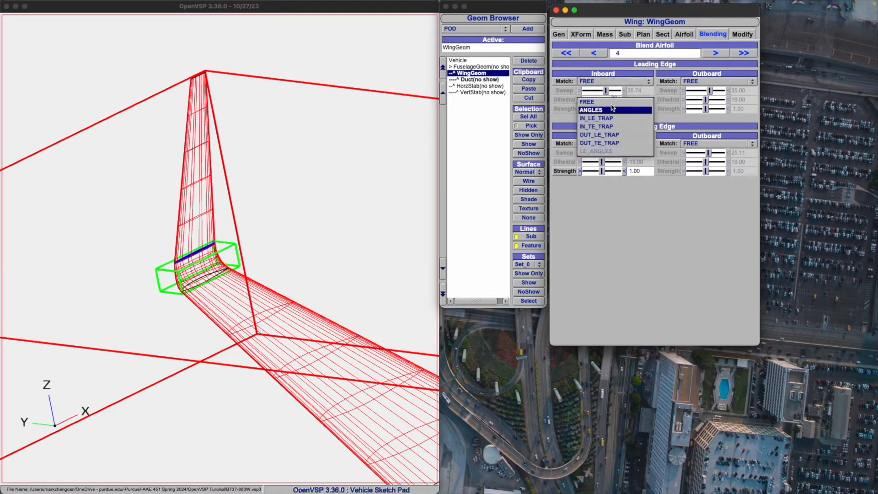
left_click(613, 102)
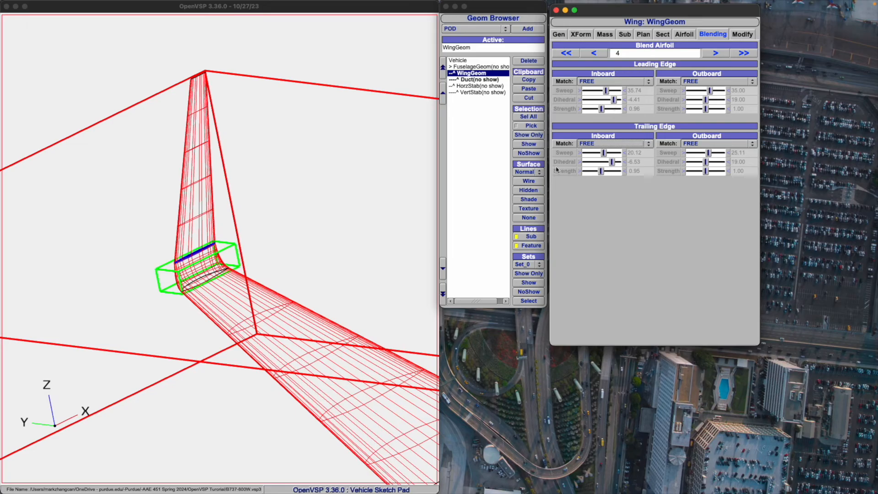
- For blend airfoil 3, set the outboard match of both the leading and trailing edges to FREE
left_click(709, 54)
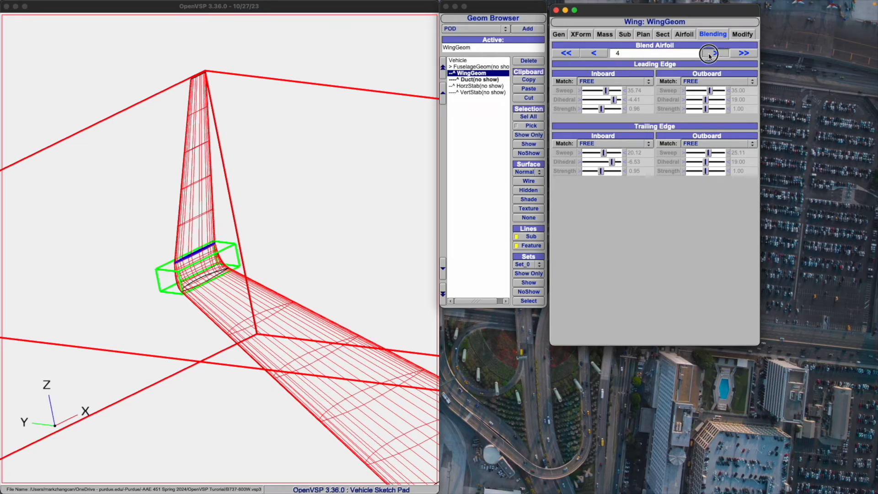
left_click(593, 53)
left_click(693, 82)
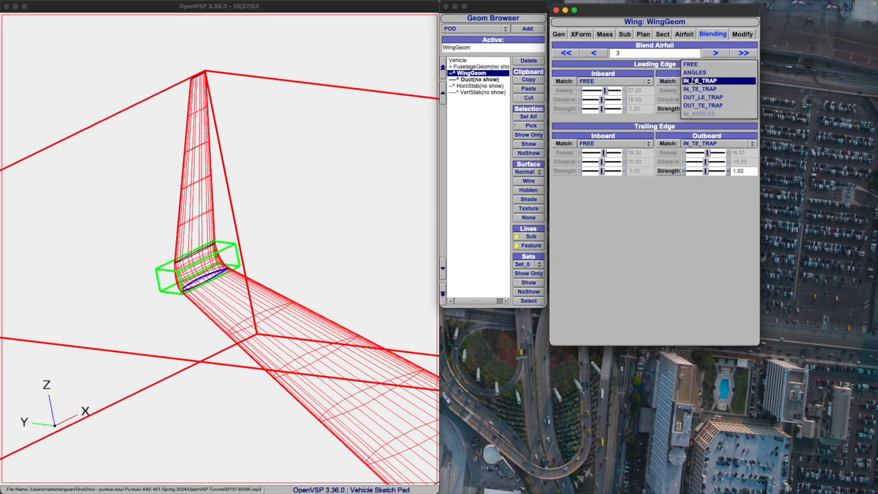
left_click(690, 64)
left_click(706, 144)
left_click(692, 120)
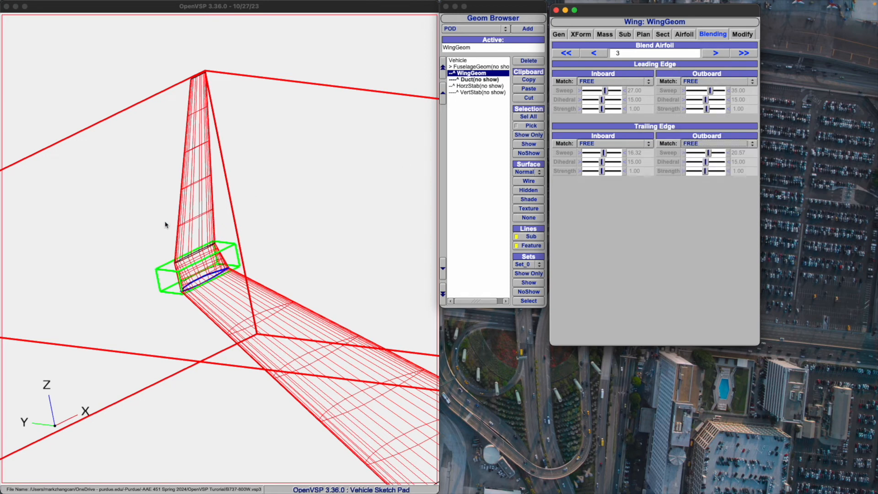
- Examine the winglet bend without blending, up close and from the top, checking where blend airfoil 3 sits
scroll(161, 253, "up", 10)
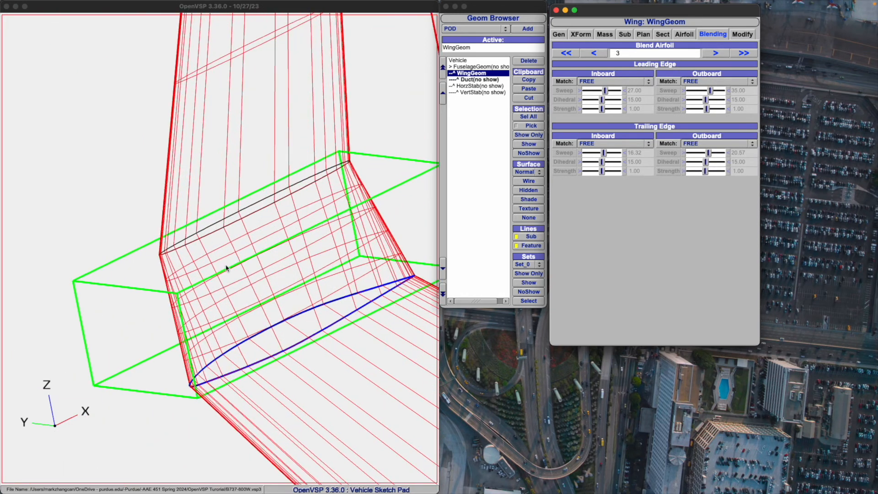
left_click(226, 268)
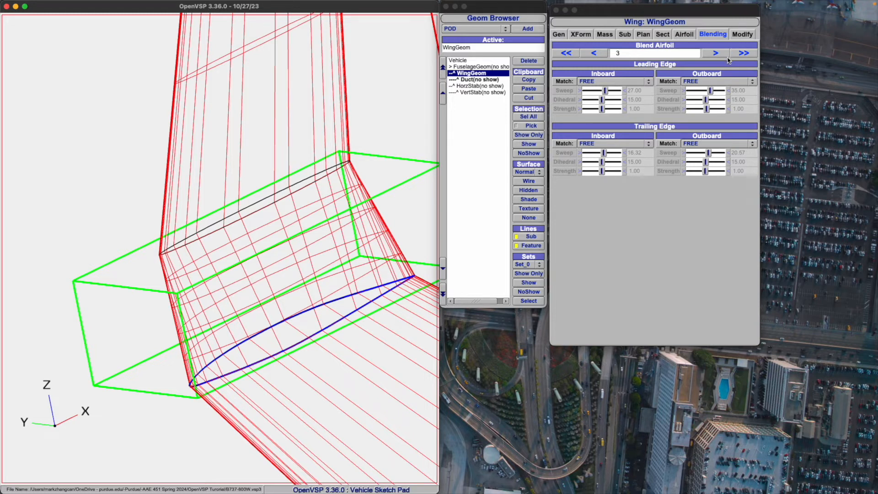
scroll(333, 241, "down", 10)
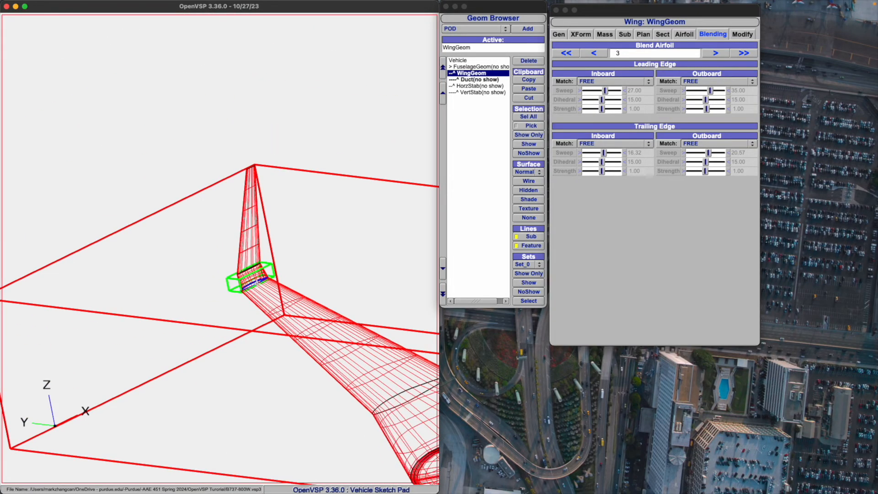
key("F5")
scroll(248, 294, "down", 10)
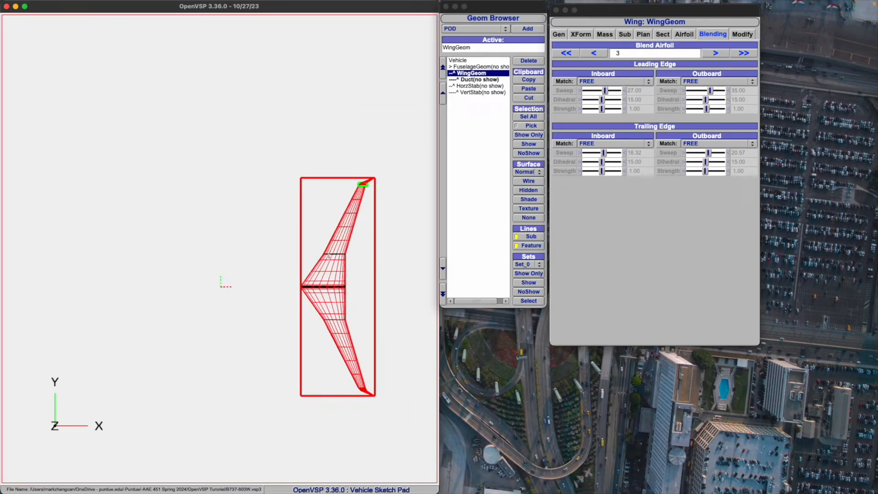
scroll(388, 204, "up", 10)
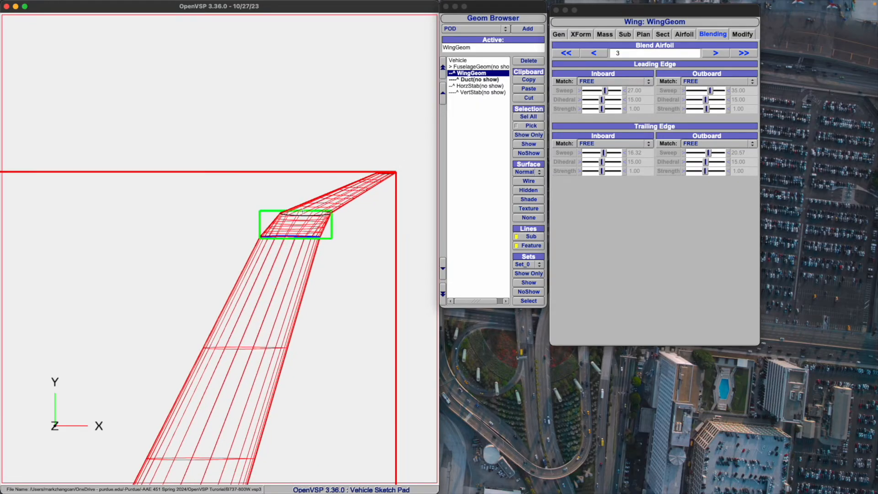
scroll(303, 210, "up", 6)
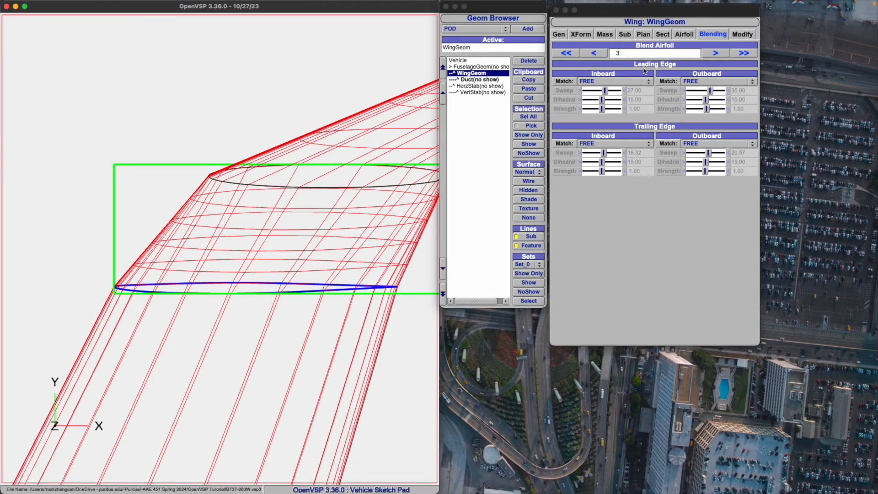
double_click(617, 53)
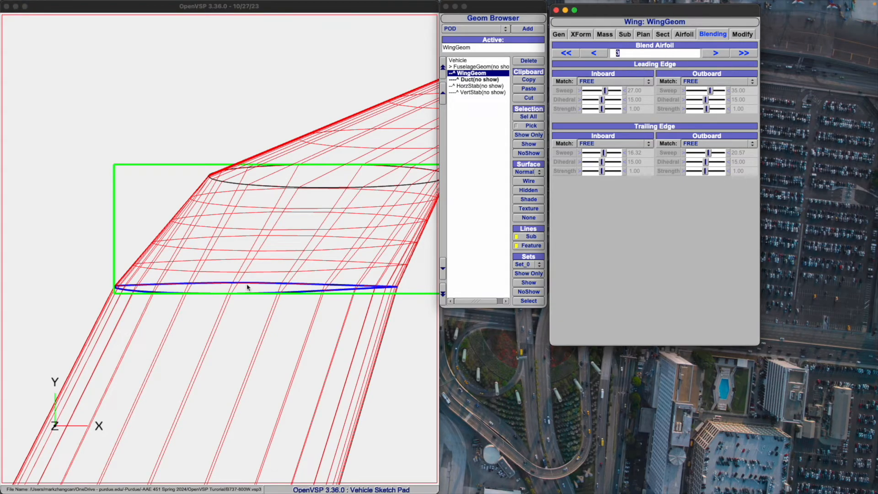
left_click(219, 295)
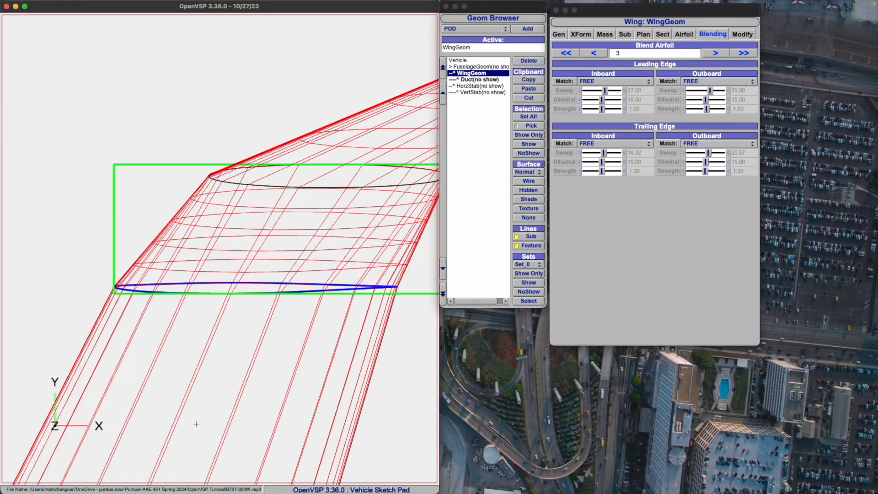
- Examine the whole wing from the standard front, side, top and isometric views, ending in the top view
scroll(223, 113, "down", 10)
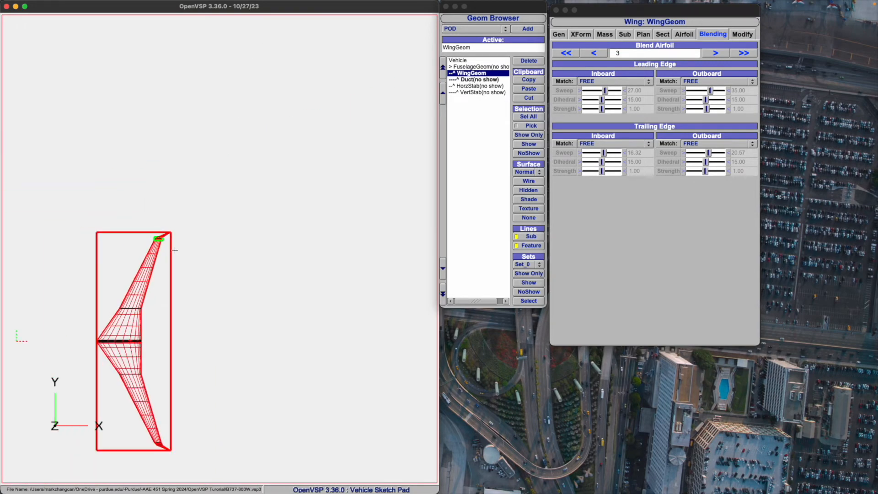
key("F7")
key("F9")
key("F10")
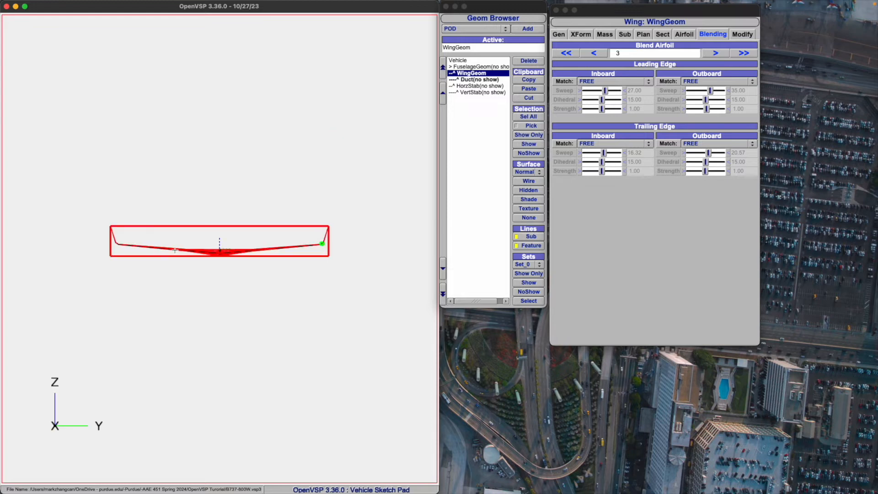
key("F11")
key("F12")
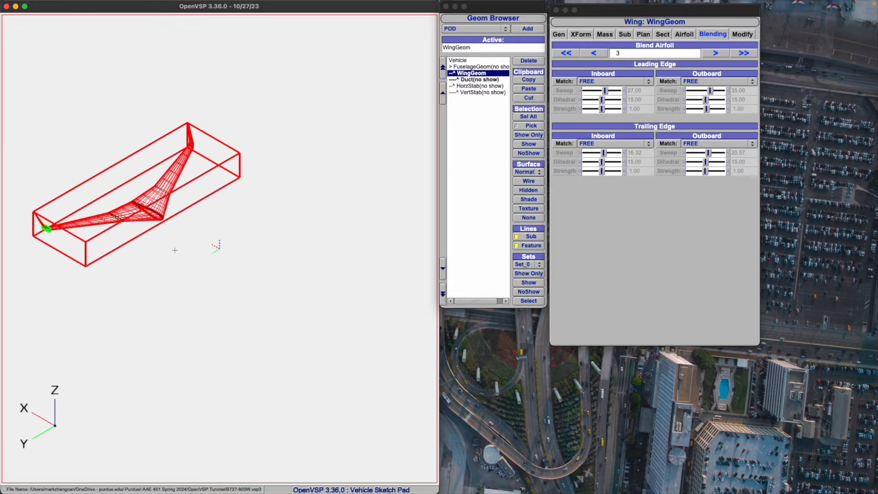
key("F6")
key("F5")
key("F8")
key("F7")
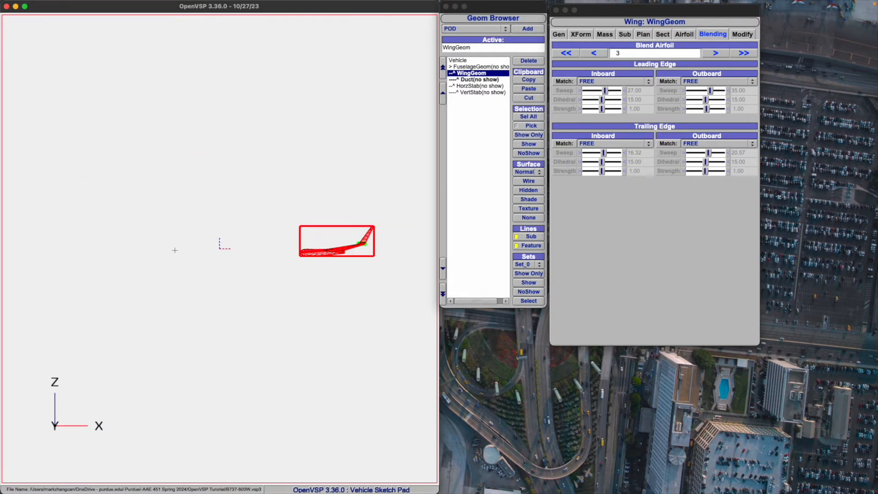
key("F6")
key("F5")
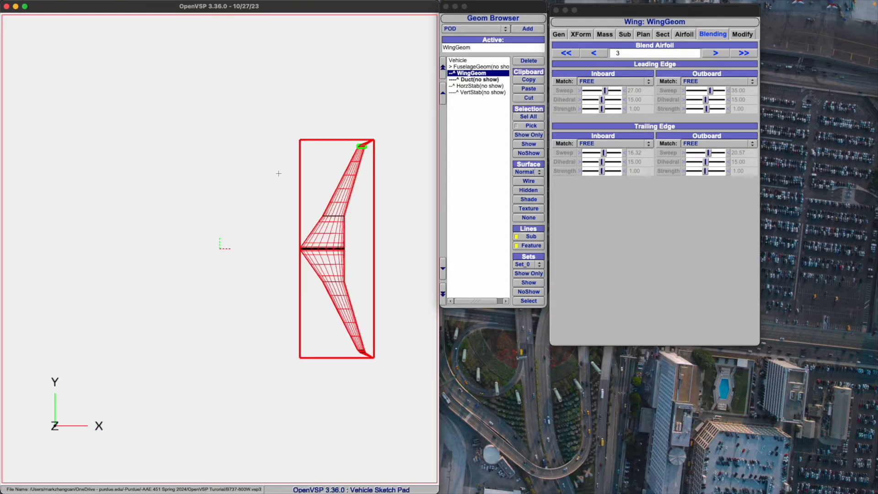
- For blend airfoil 3, set the outboard leading edge match to IN_LE_TRAP and the outboard trailing edge match to IN_TE_TRAP
scroll(358, 143, "up", 10)
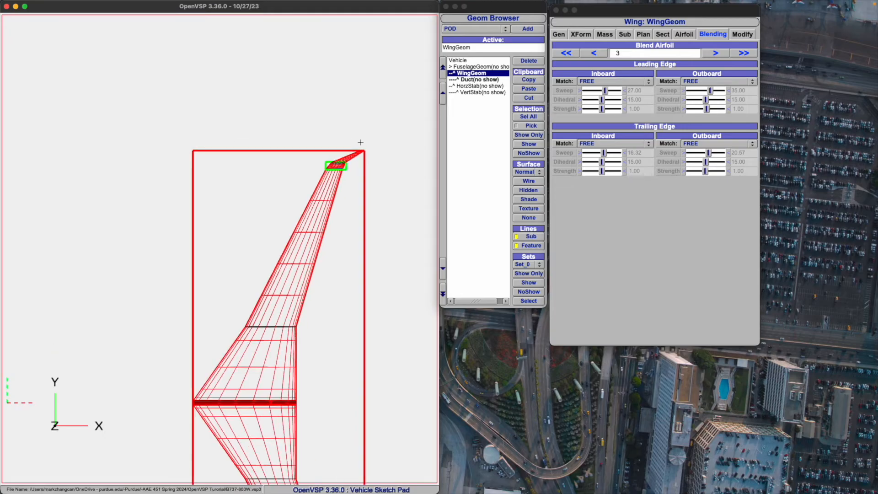
scroll(325, 177, "up", 6)
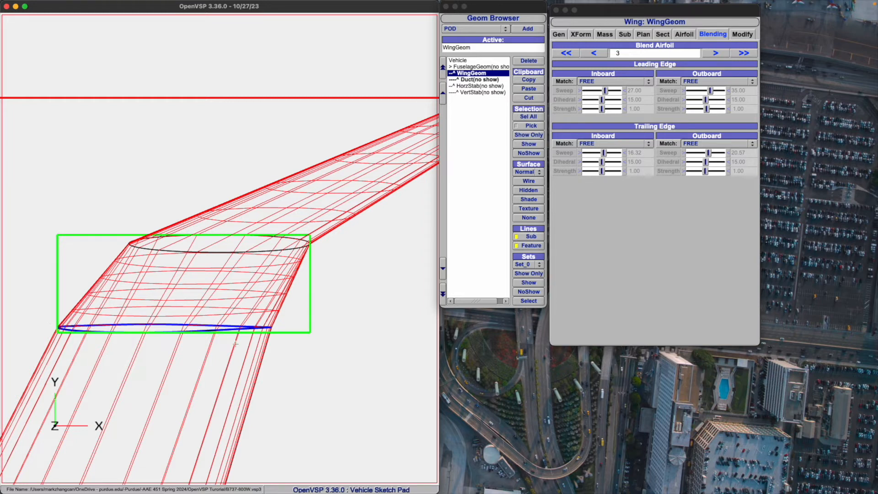
left_click(706, 83)
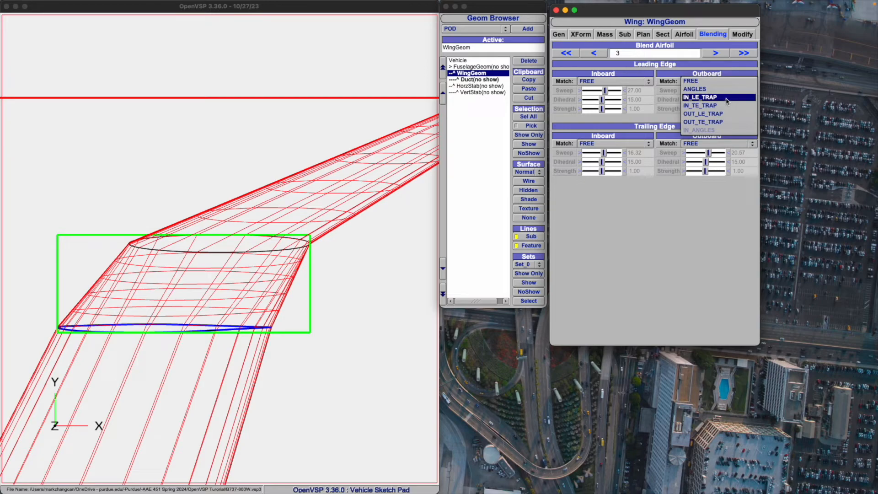
left_click(726, 101)
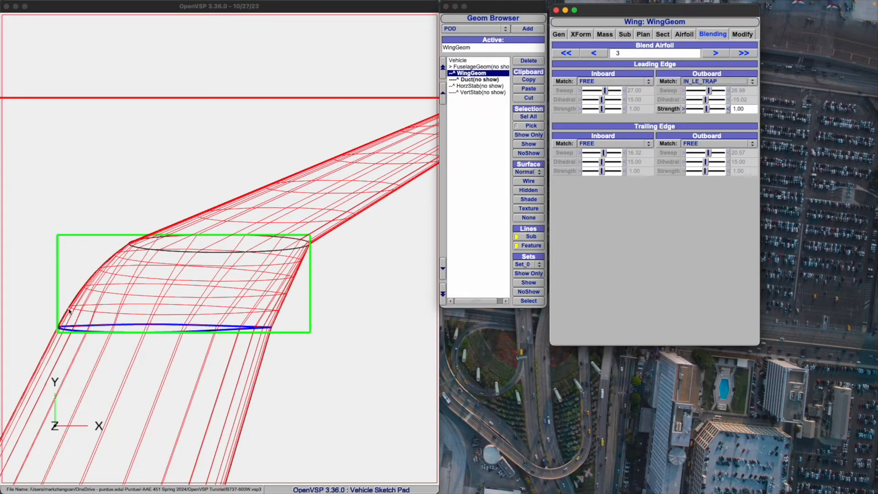
left_click(111, 320)
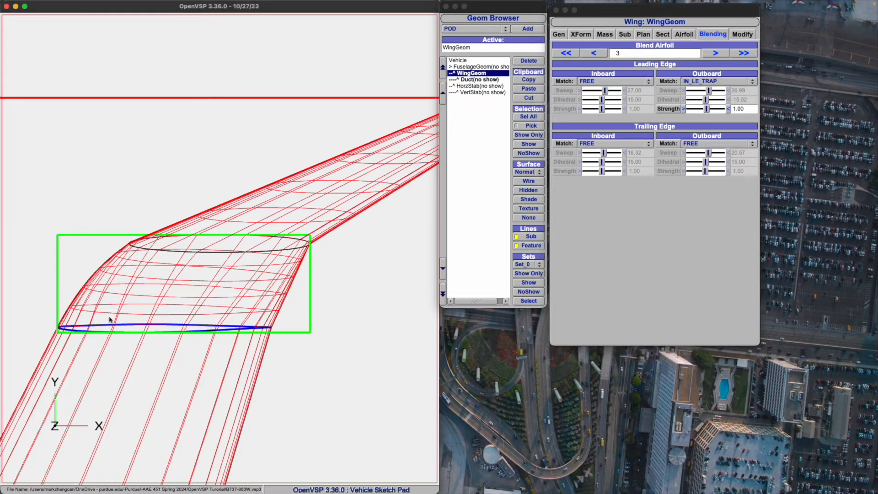
left_click(718, 144)
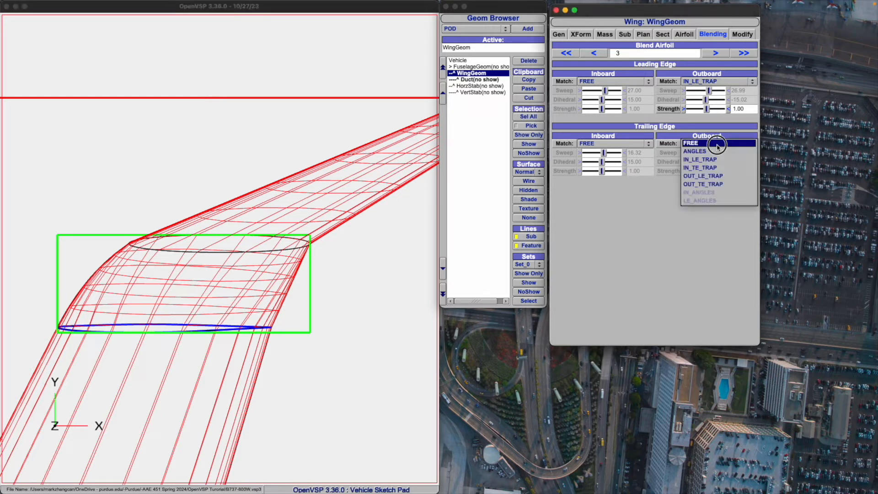
left_click(725, 171)
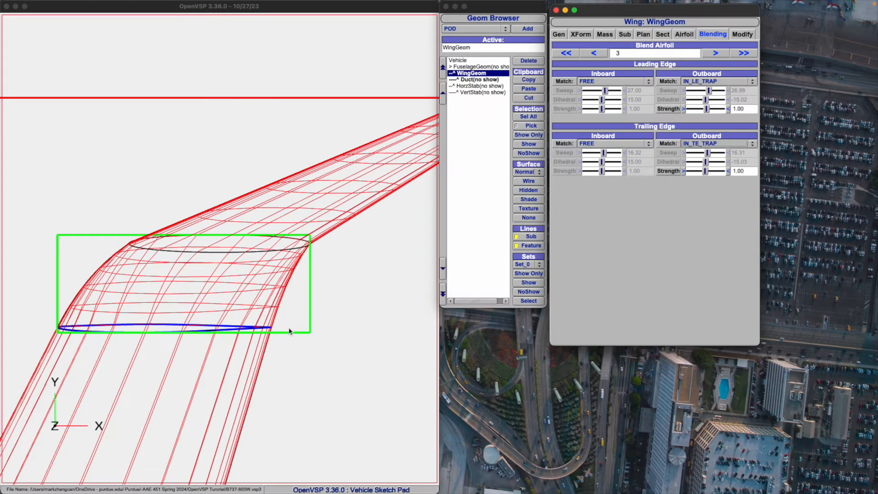
left_click(312, 284)
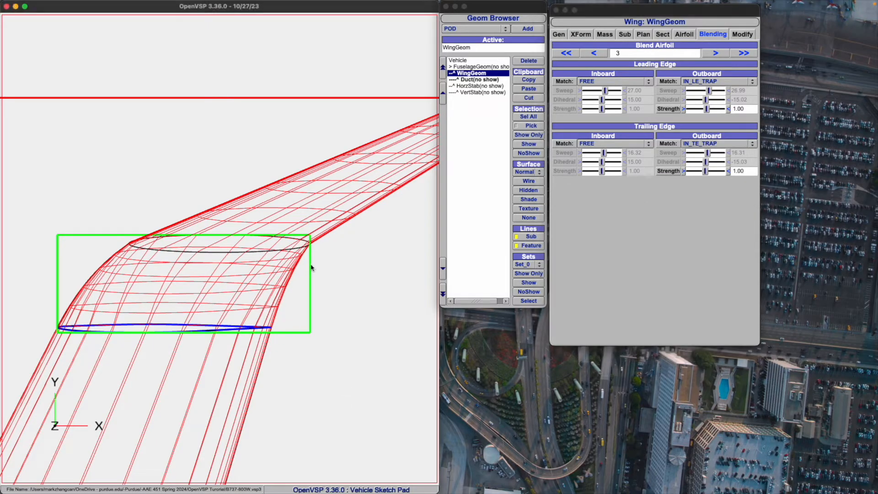
- For blend airfoil 4, set the inboard leading edge match to OUT_LE_TRAP and the inboard trailing edge match to OUT_TE_TRAP
left_click(716, 54)
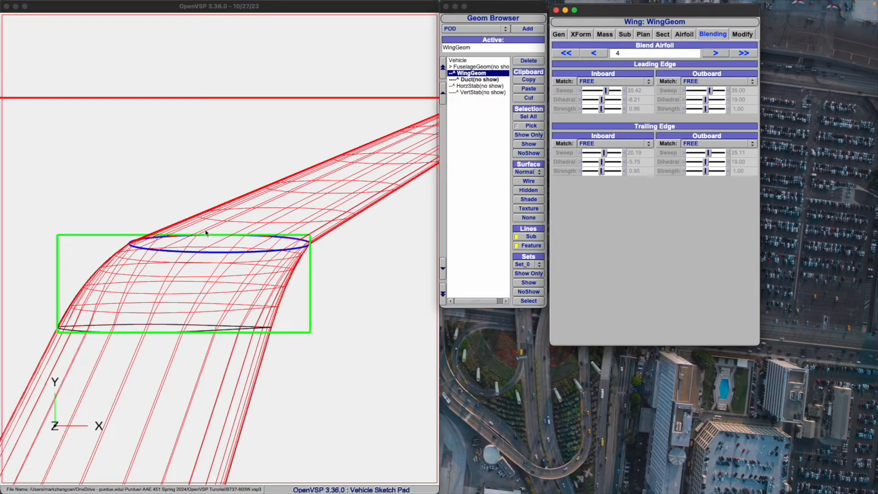
left_click(340, 242)
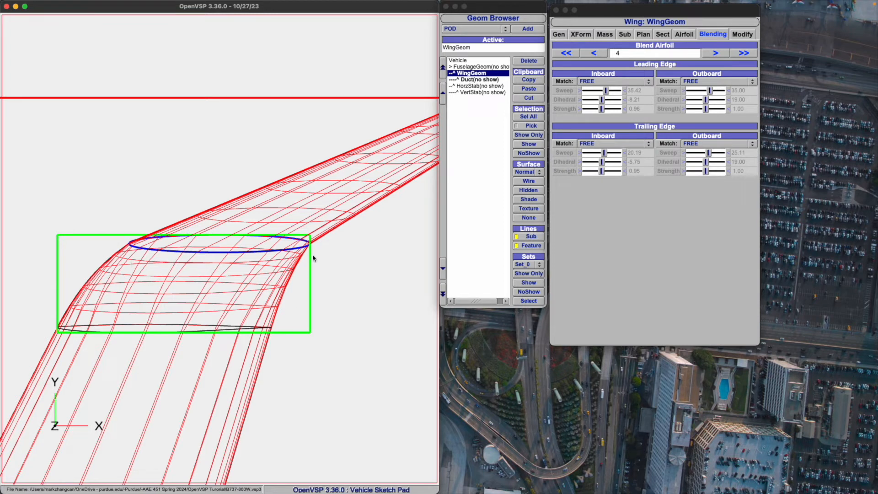
left_click(596, 82)
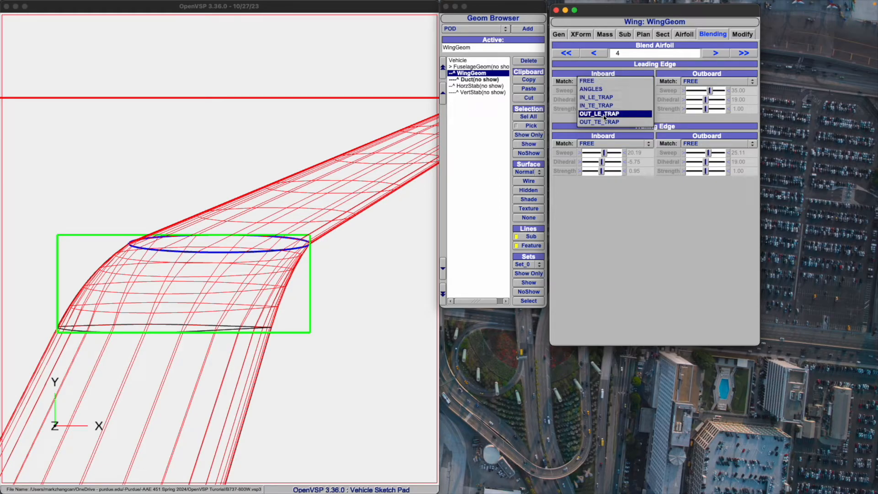
left_click(604, 114)
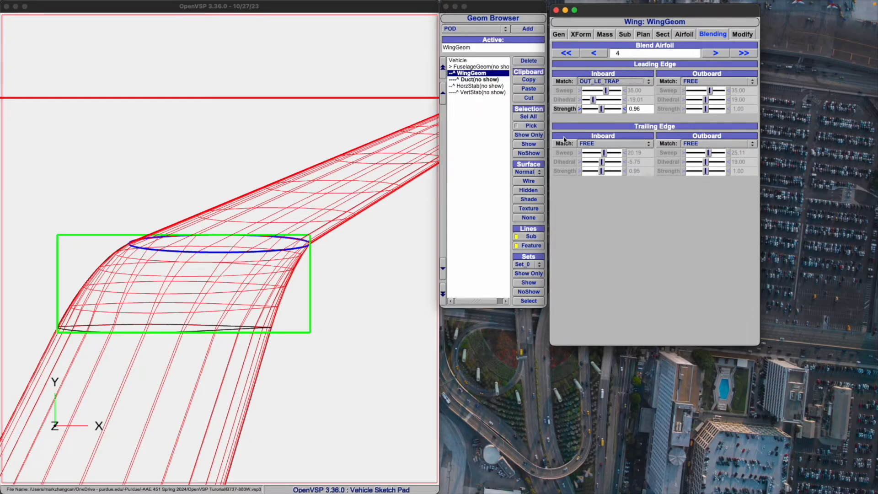
left_click(603, 144)
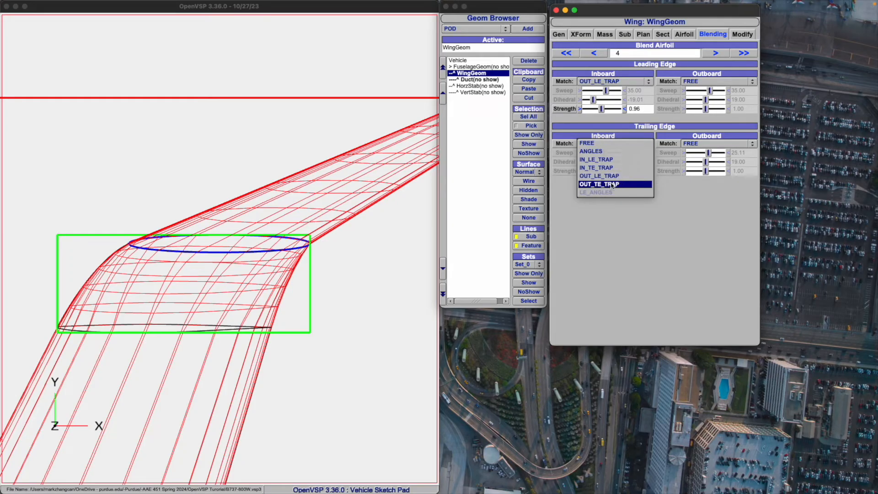
left_click(612, 185)
- Examine the blended transition between the wing and winglet from several angles, up to the winglet tip
scroll(274, 250, "down", 2)
scroll(256, 247, "up", 2)
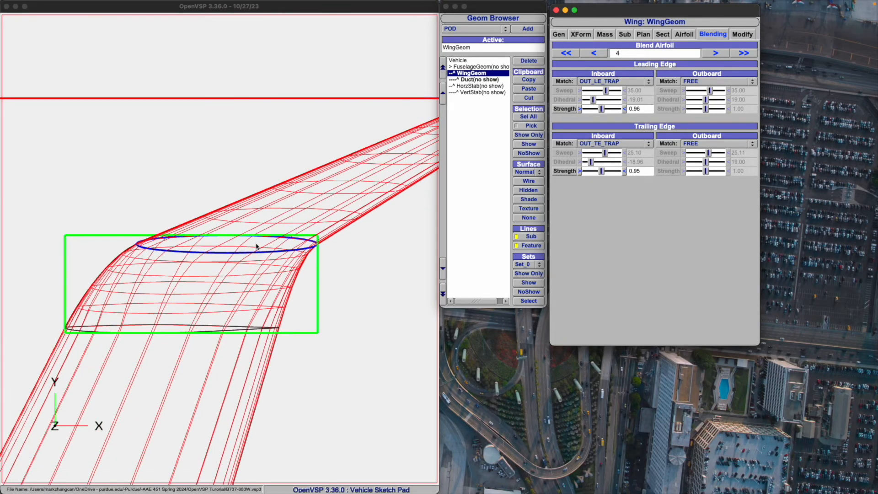
scroll(341, 280, "up", 3)
scroll(337, 257, "down", 5)
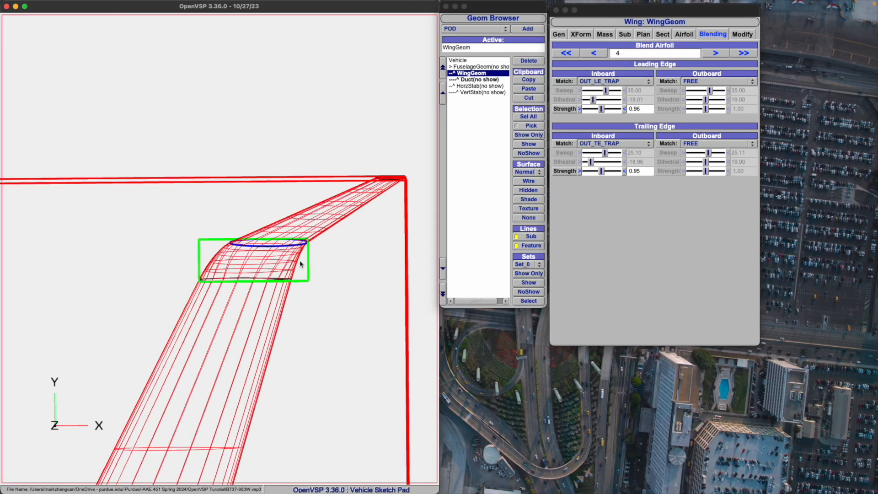
scroll(300, 263, "down", 2)
left_click_drag(270, 231, 303, 194)
scroll(265, 199, "up", 6)
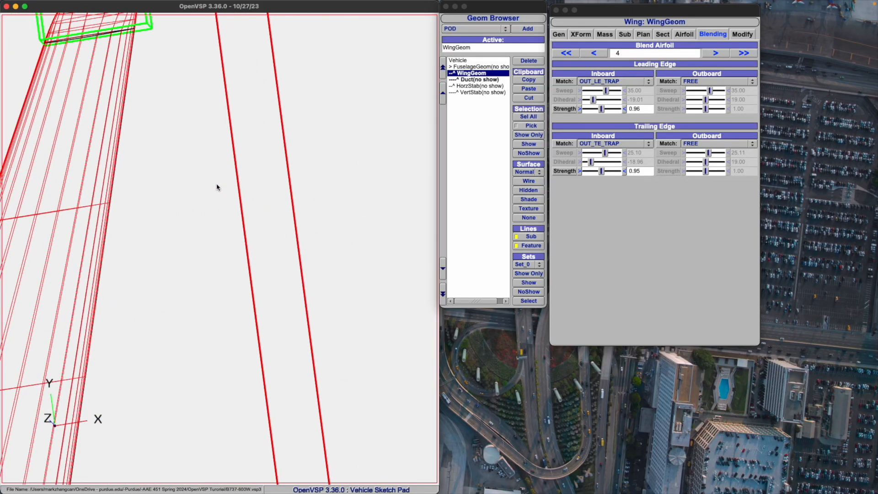
scroll(217, 187, "down", 5)
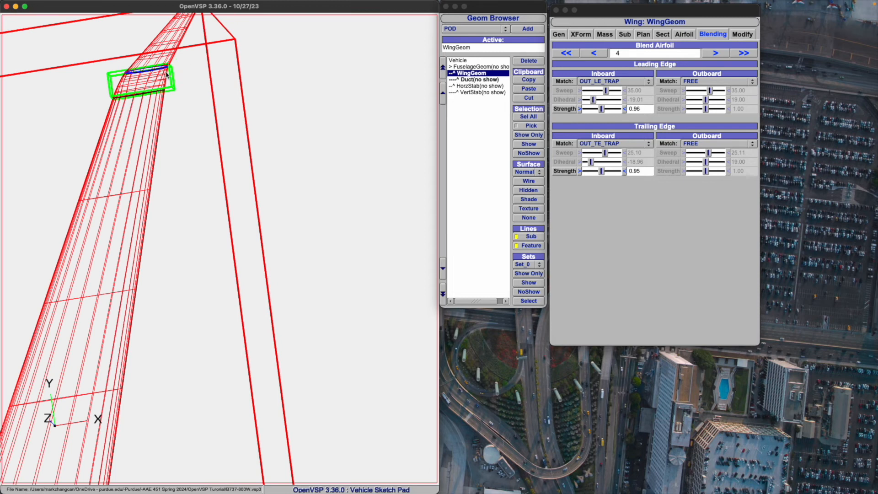
key("c")
left_click(168, 69)
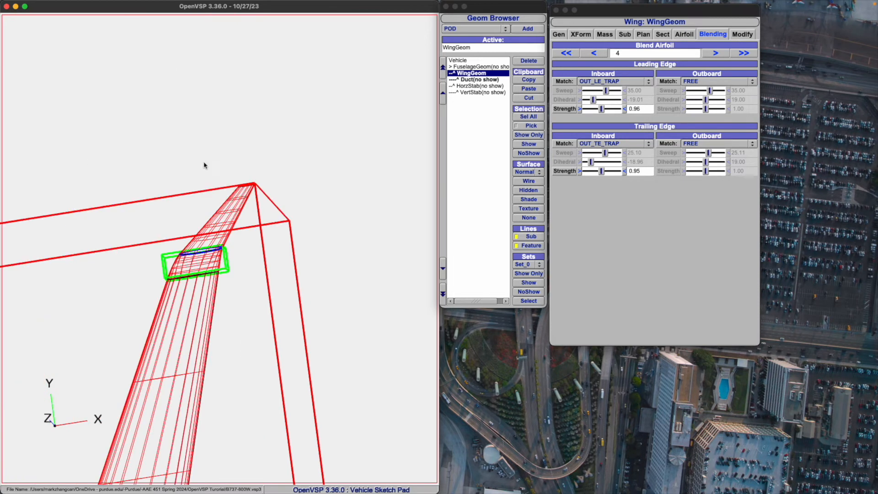
scroll(215, 249, "up", 5)
left_click_drag(214, 251, 141, 181)
left_click_drag(190, 154, 172, 243)
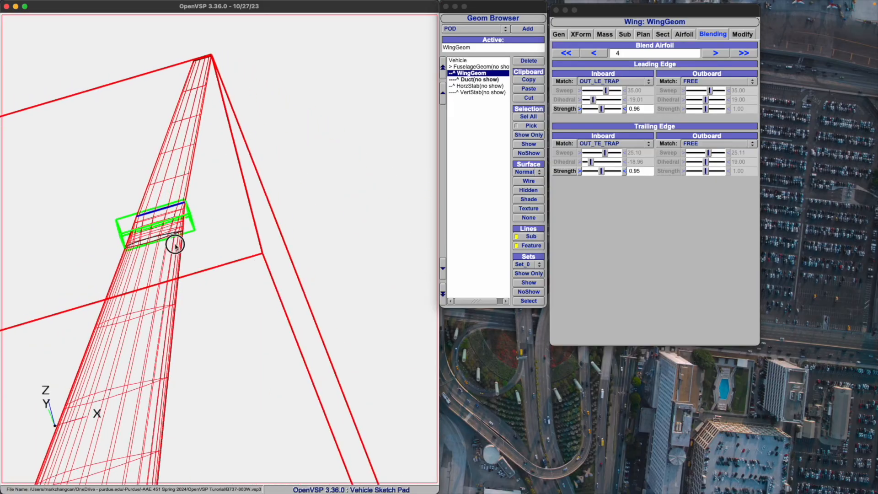
scroll(153, 190, "up", 5)
scroll(153, 190, "down", 5)
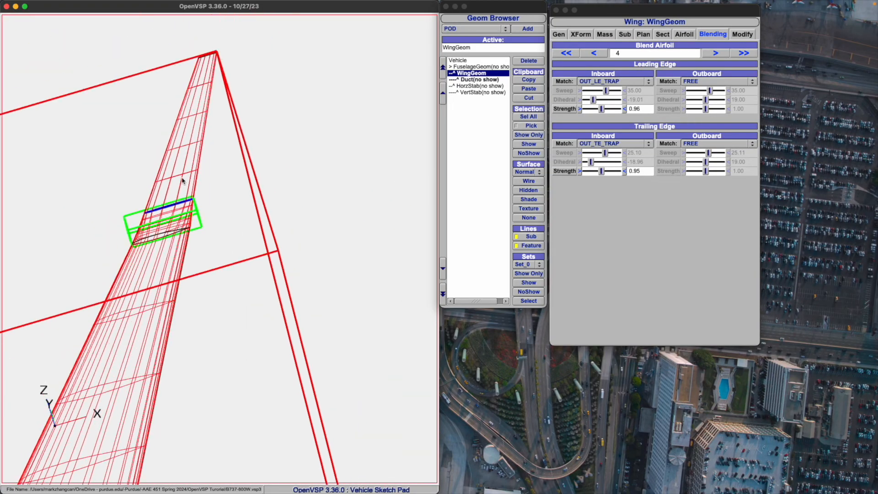
scroll(218, 50, "up", 5)
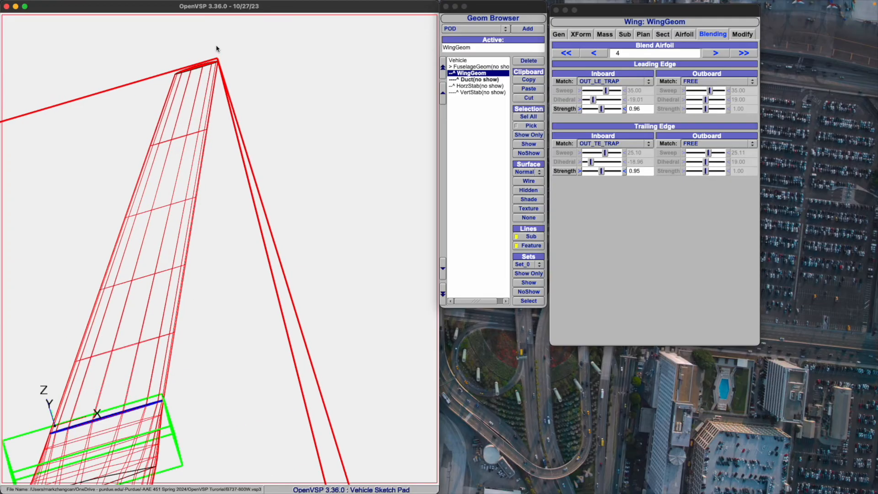
- Try the None tip cap type on the wing and inspect the winglet tip up close
left_click(643, 35)
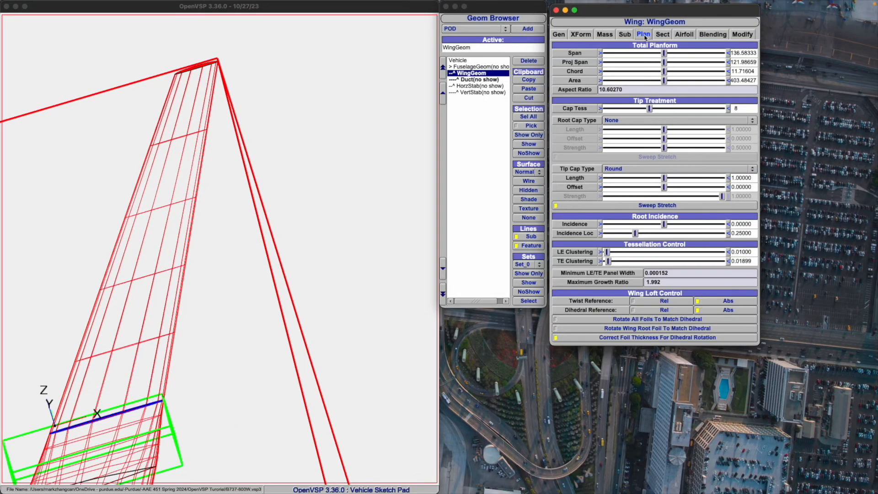
left_click(635, 169)
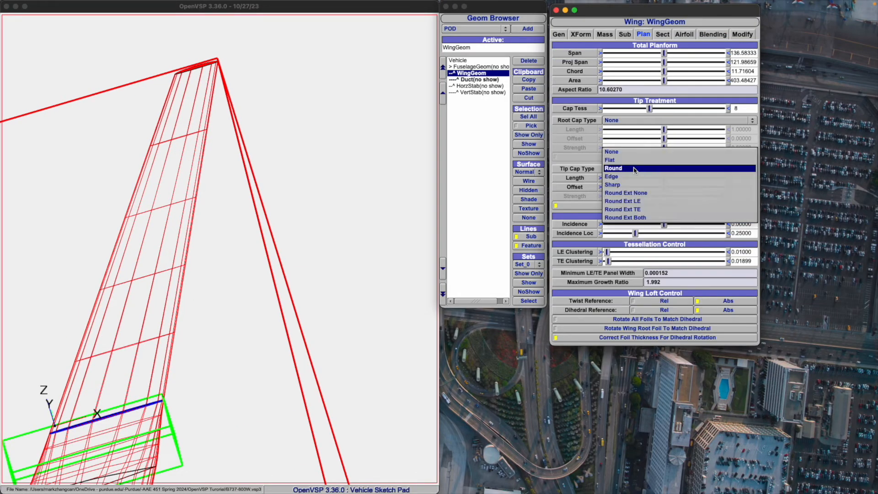
left_click(570, 175)
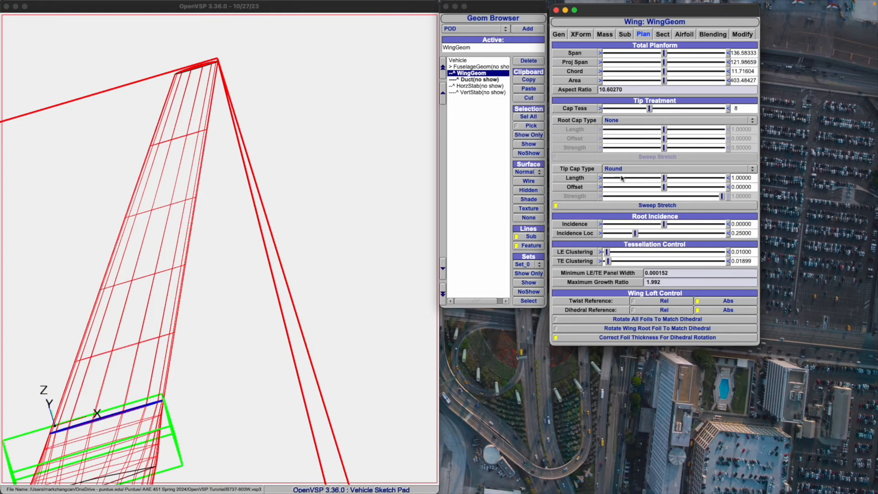
left_click(227, 133)
scroll(196, 64, "up", 10)
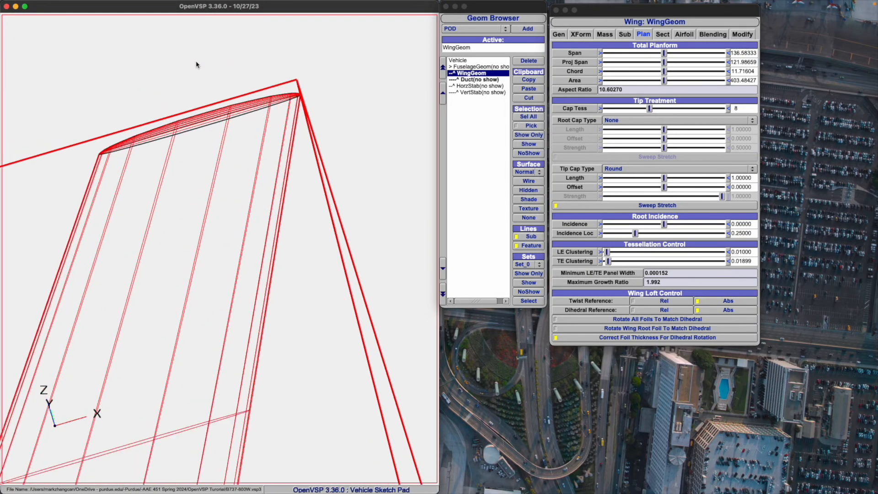
left_click(674, 170)
left_click(636, 151)
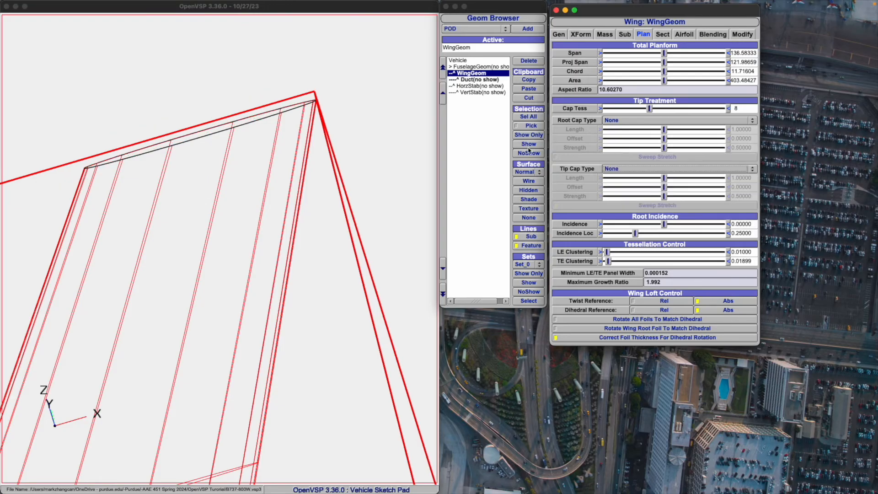
left_click(246, 110)
scroll(128, 145, "up", 5)
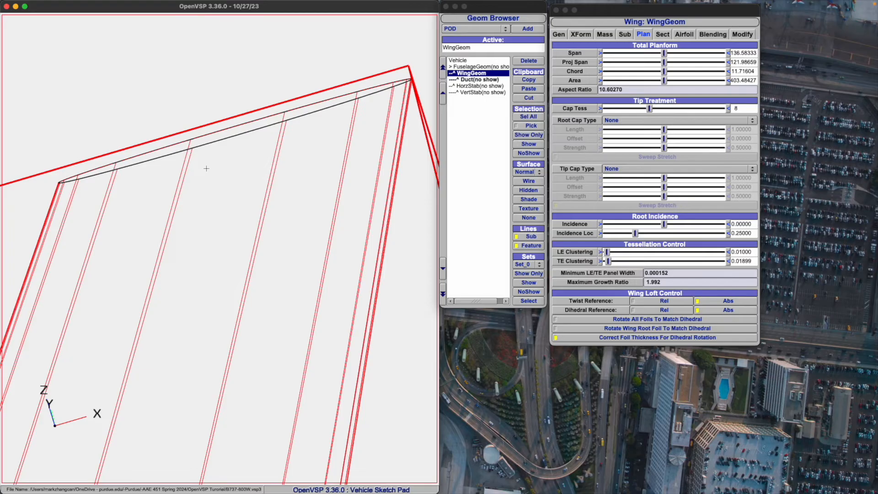
- Set the wing's tip cap type to Round and display the wing as a shaded surface
left_click(624, 170)
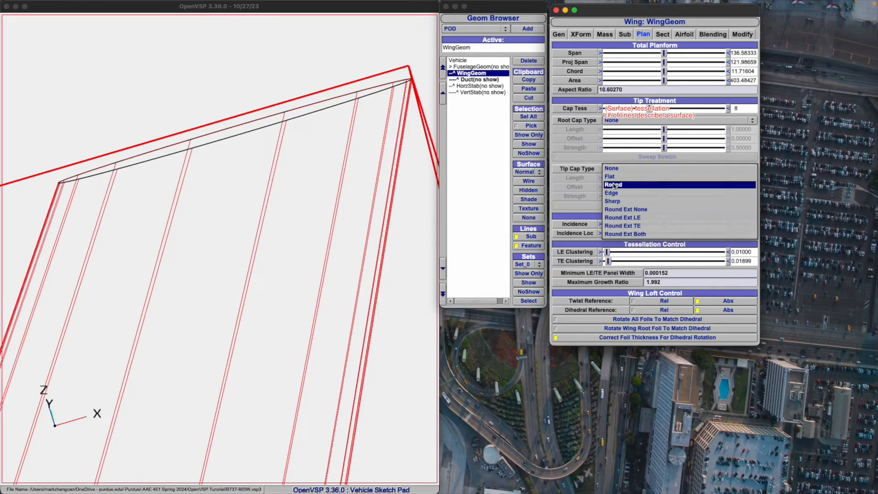
left_click(614, 184)
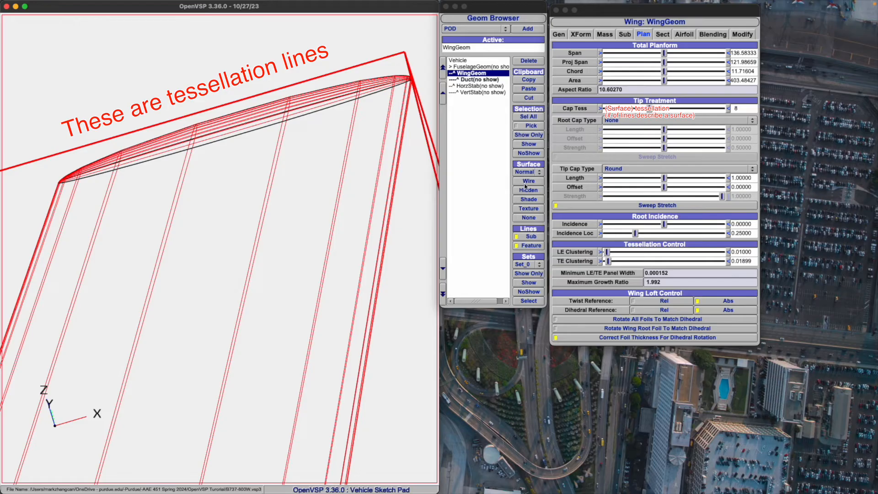
left_click(528, 199)
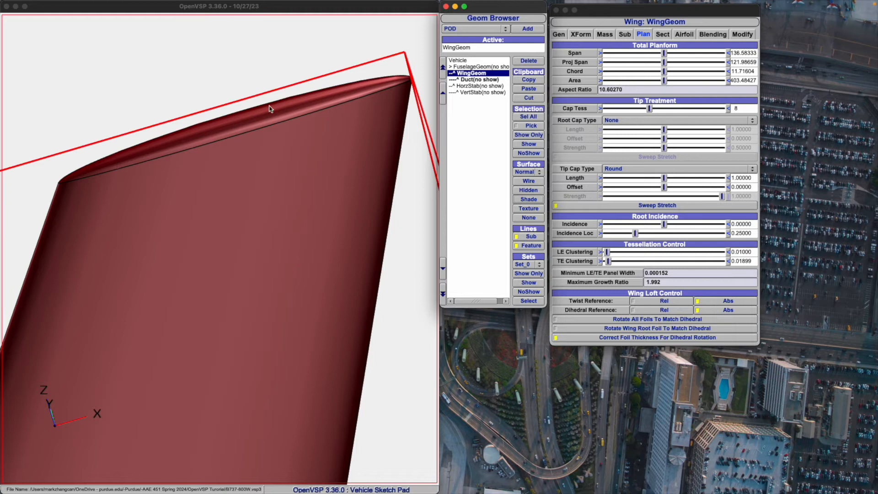
- Examine the rounded winglet tip and the blended wing-to-winglet transition up close and from farther away
left_click_drag(270, 108, 256, 114)
scroll(256, 114, "down", 5)
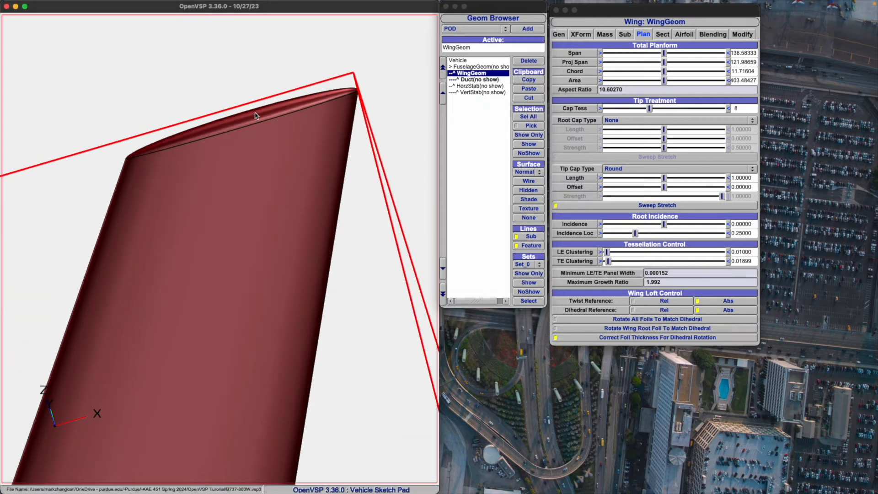
scroll(183, 376, "down", 10)
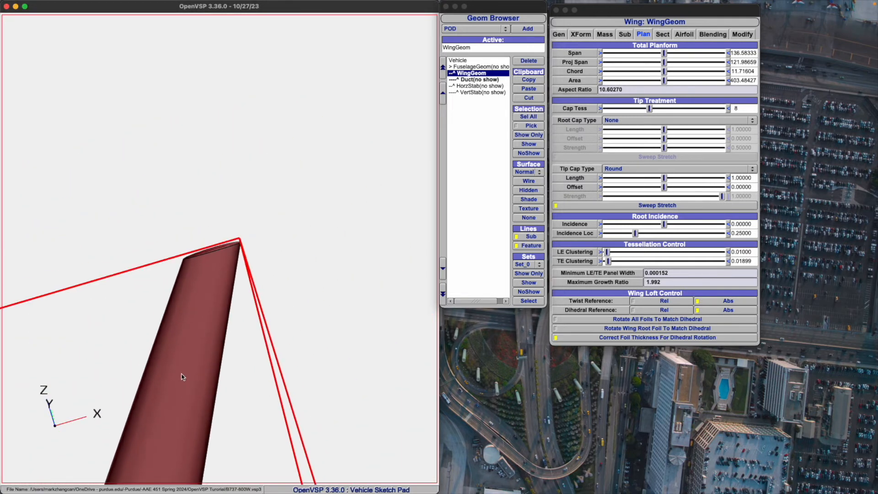
scroll(173, 476, "up", 5)
scroll(229, 260, "up", 2)
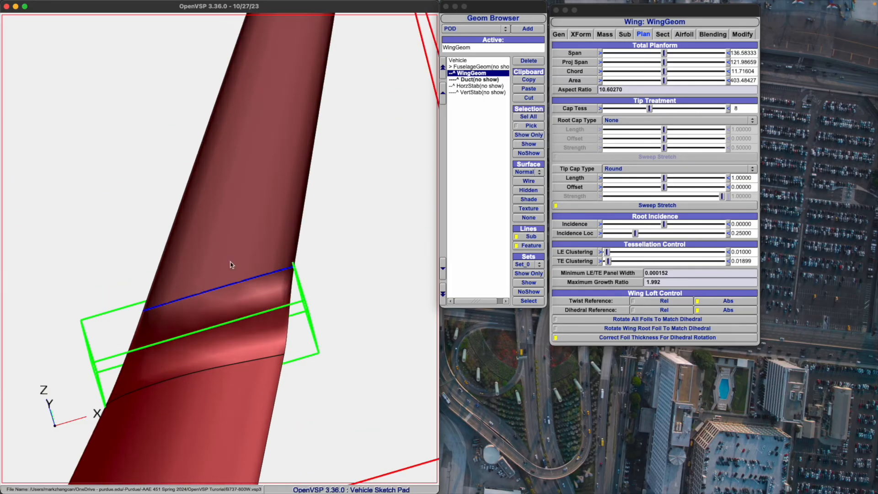
scroll(82, 352, "up", 4)
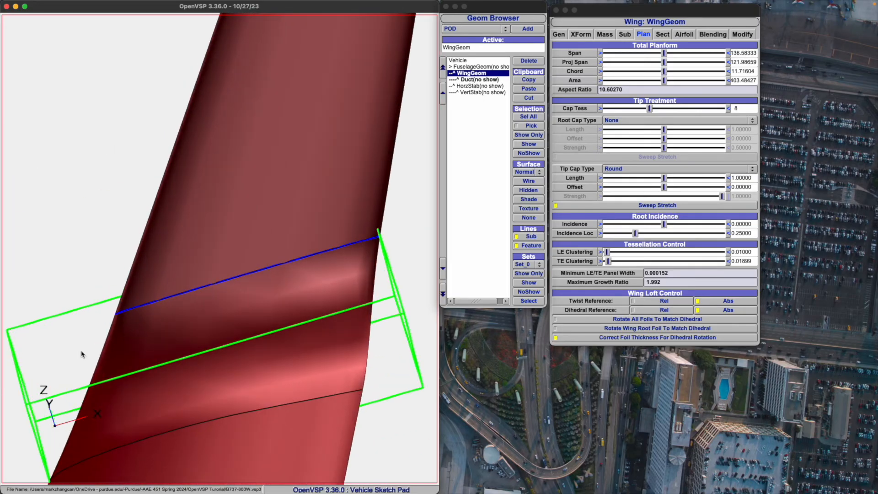
scroll(82, 354, "down", 2)
scroll(84, 350, "down", 1)
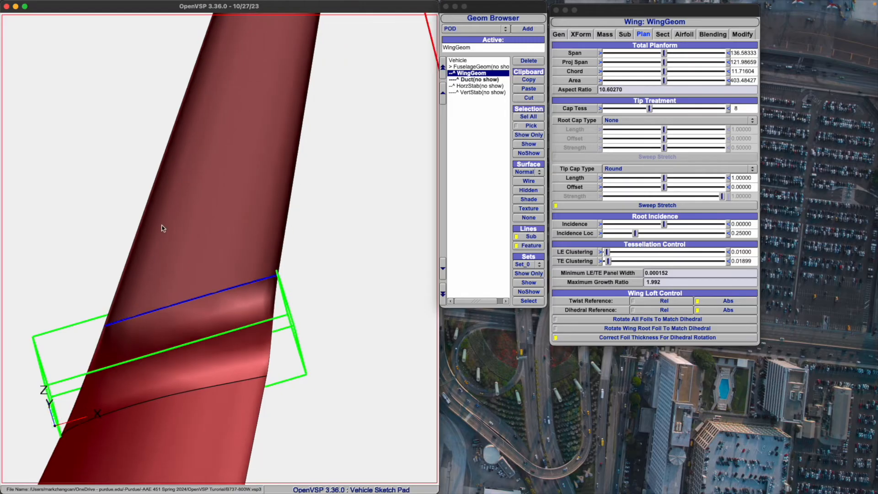
scroll(218, 183, "down", 5)
scroll(213, 58, "up", 3)
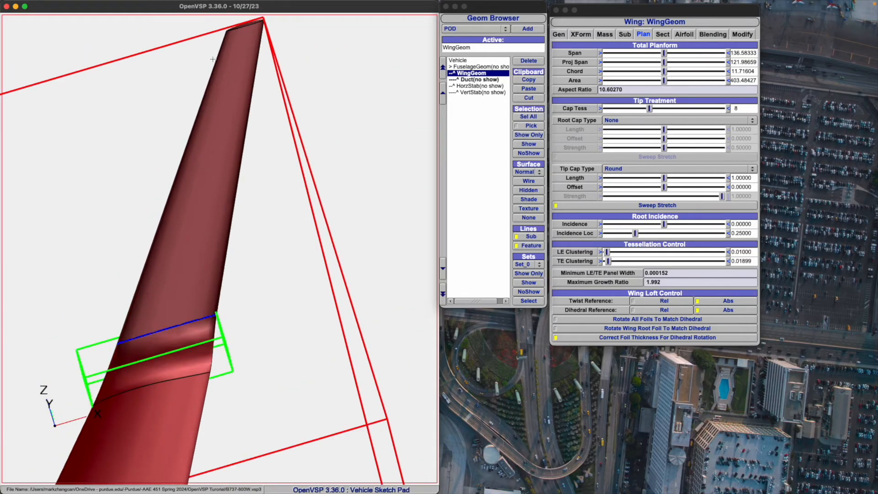
scroll(207, 118, "down", 6)
scroll(185, 73, "up", 4)
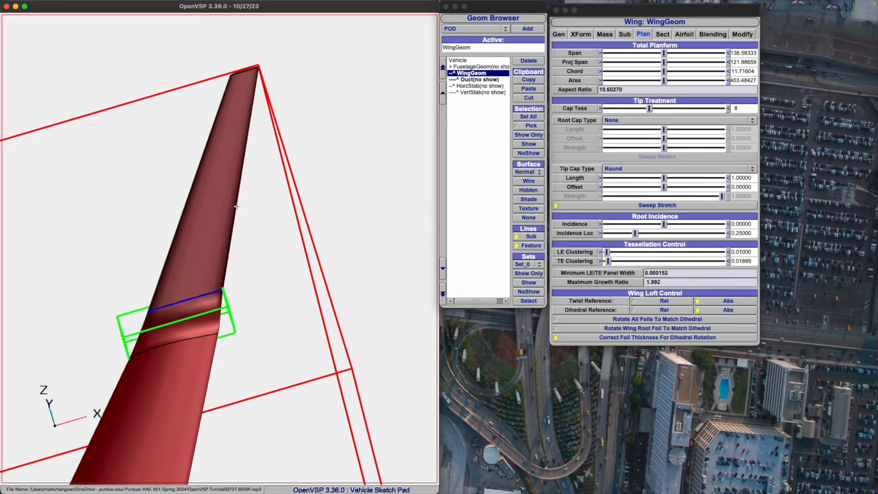
scroll(237, 206, "down", 2)
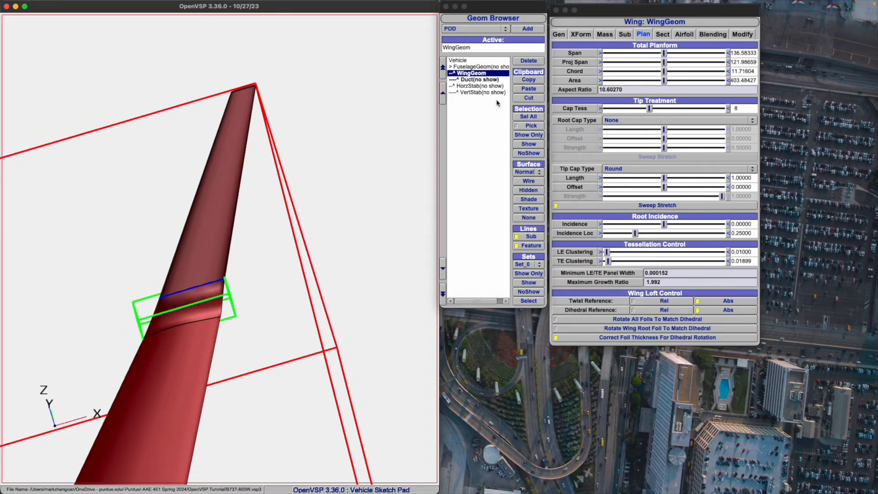
- Open the modification settings for airfoil section 4 and examine the whole wing from both wingtips to the root
left_click(740, 35)
scroll(365, 166, "down", 10)
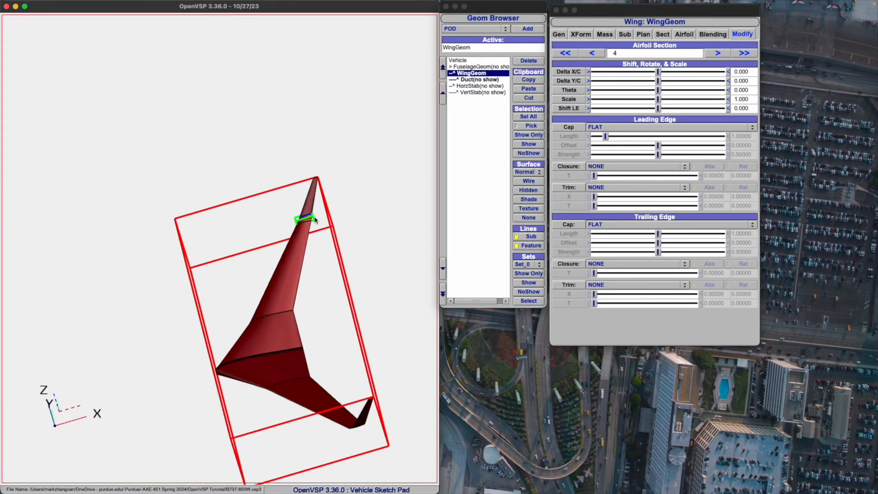
scroll(308, 301, "up", 3)
scroll(308, 300, "up", 3)
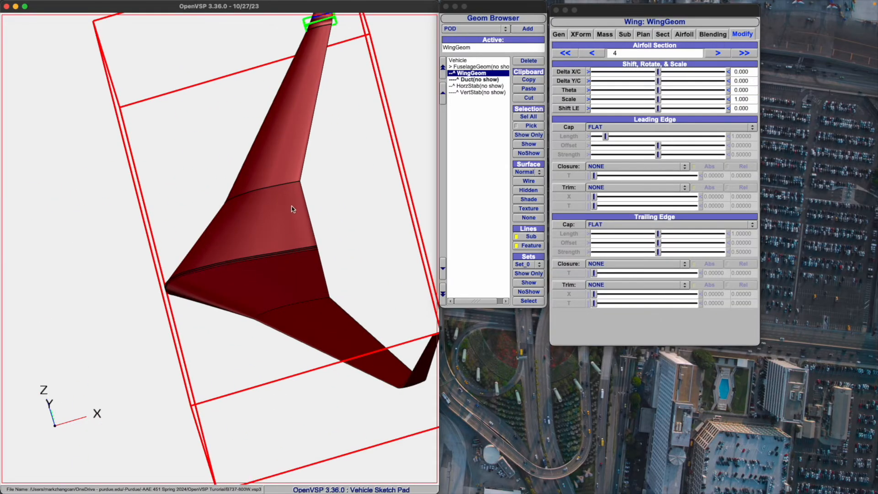
scroll(288, 209, "down", 2)
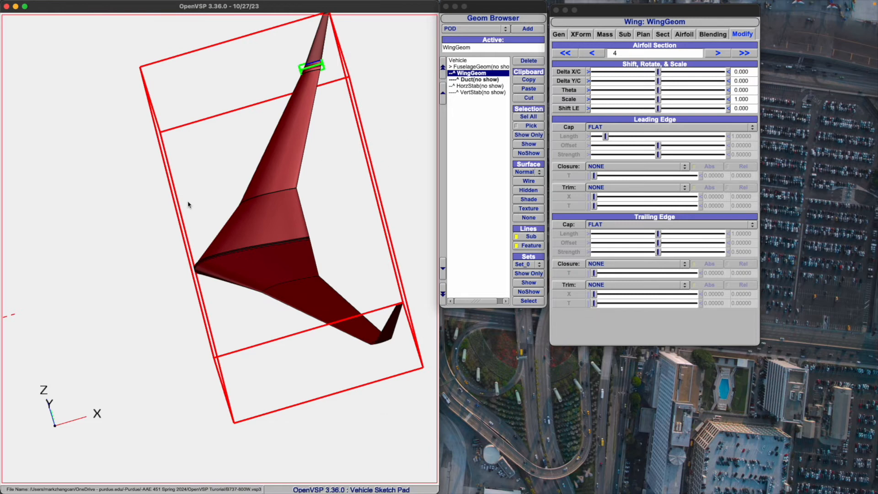
scroll(189, 205, "down", 2)
scroll(293, 151, "up", 1)
scroll(276, 109, "up", 1)
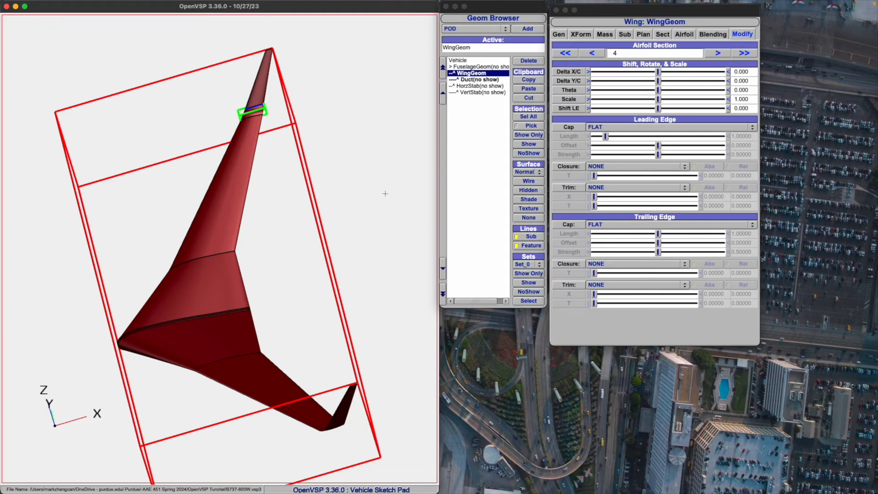
- Show the wing in side profile and frame it from the root to the winglet tip
key("F7")
scroll(199, 212, "down", 5)
scroll(397, 215, "up", 7)
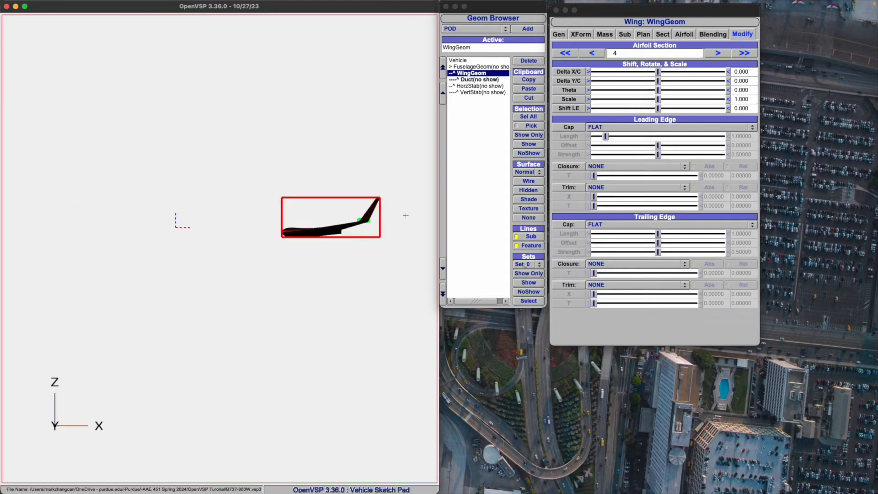
scroll(209, 195, "up", 2)
scroll(200, 199, "down", 2)
scroll(199, 200, "down", 1)
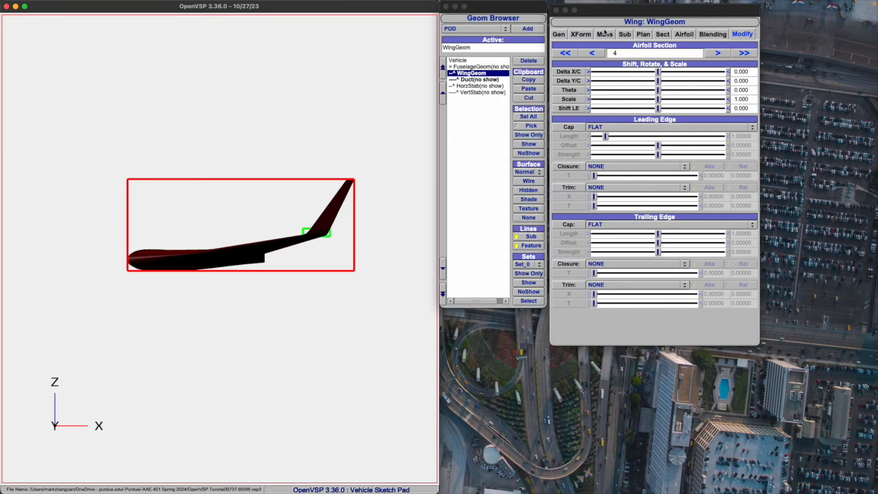
- Compare the wing's transform settings with airfoil section 4's shift, rotate and scale settings while viewing the root profile
left_click(584, 35)
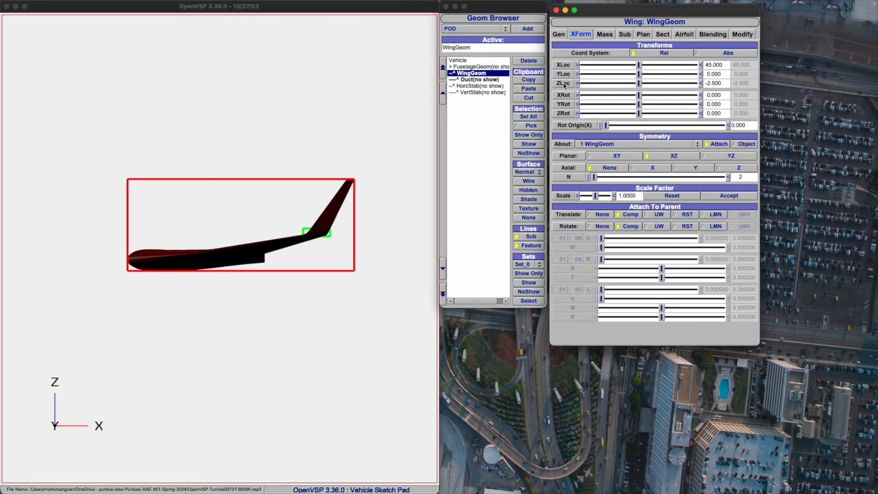
left_click(381, 165)
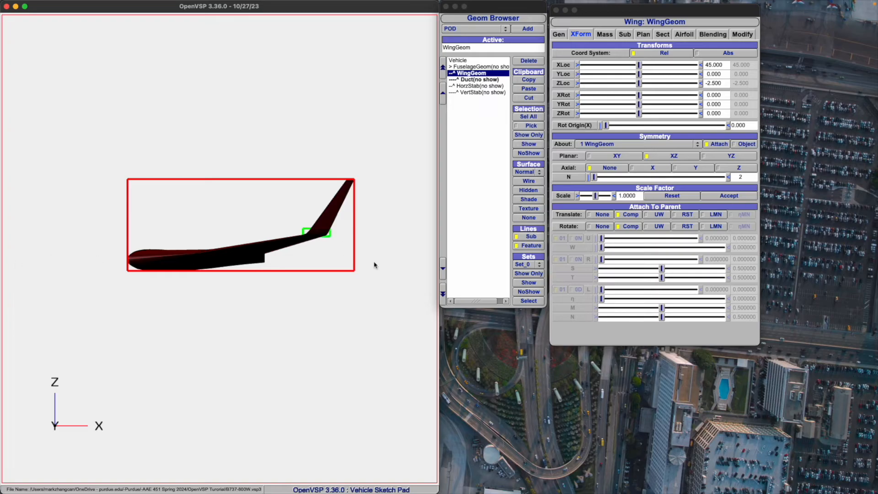
left_click(741, 35)
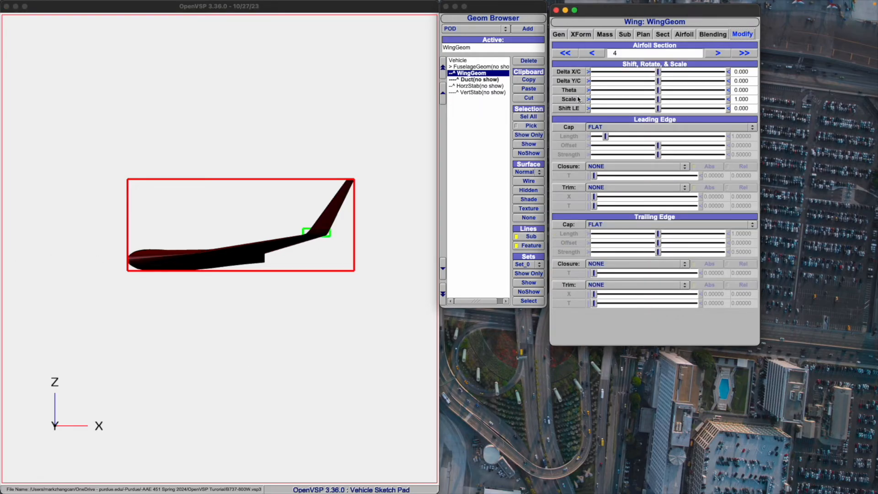
left_click(176, 255)
scroll(173, 253, "up", 2)
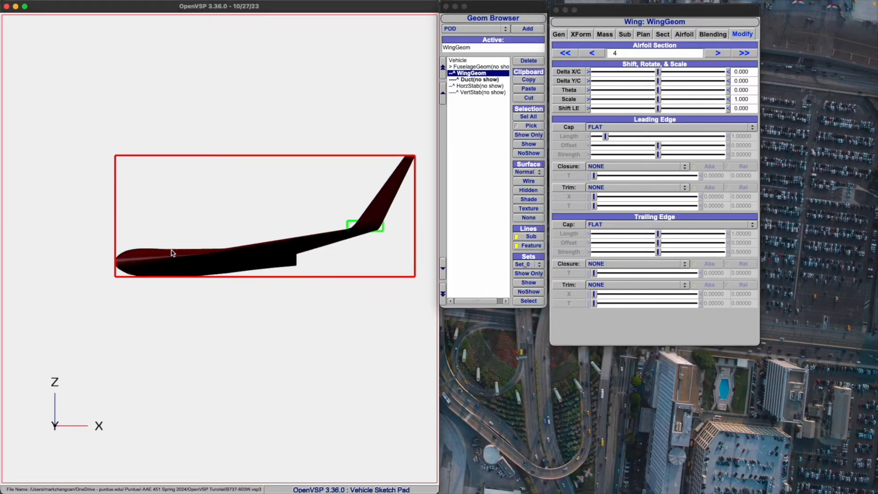
scroll(173, 253, "up", 1)
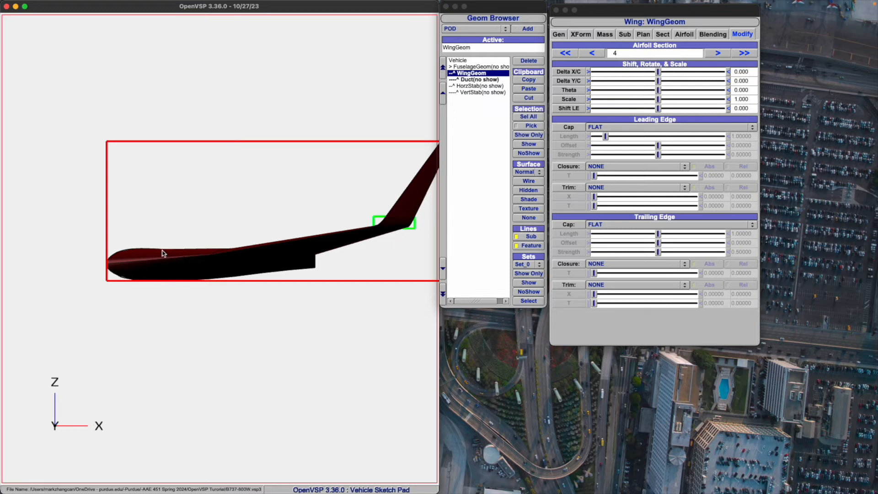
- Try a root incidence of about 5.12 on the wing
left_click(663, 35)
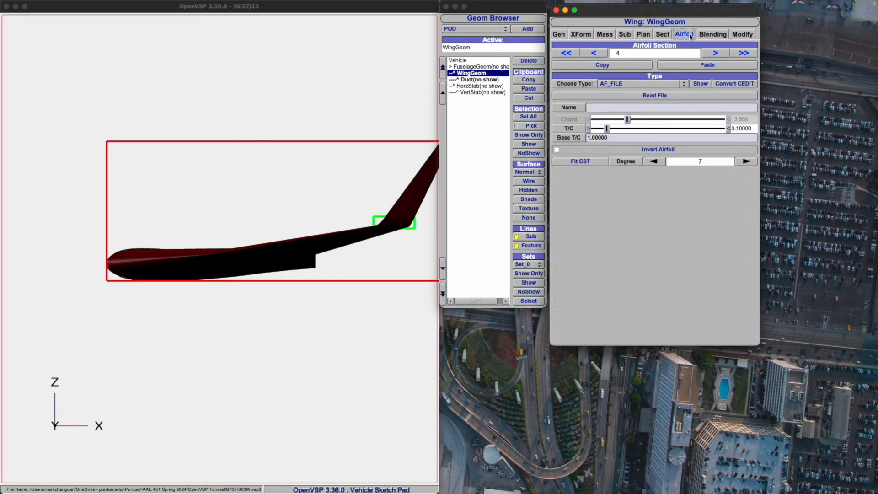
left_click(642, 35)
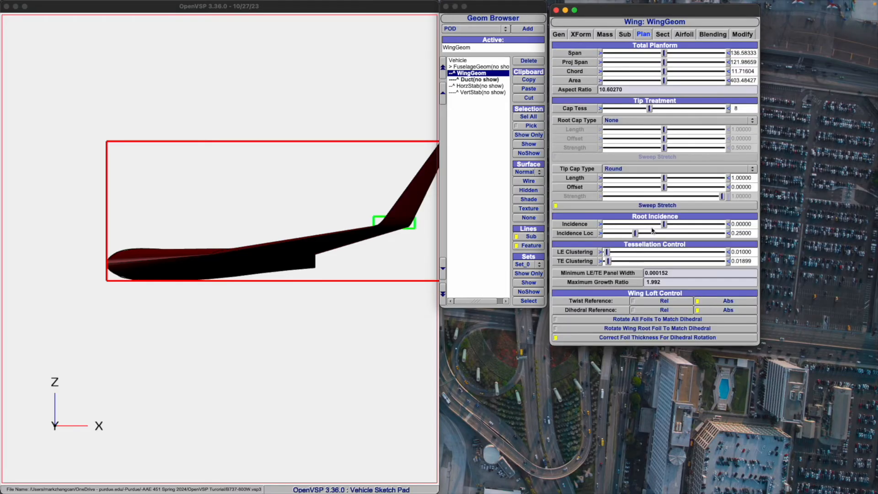
left_click_drag(664, 224, 694, 225)
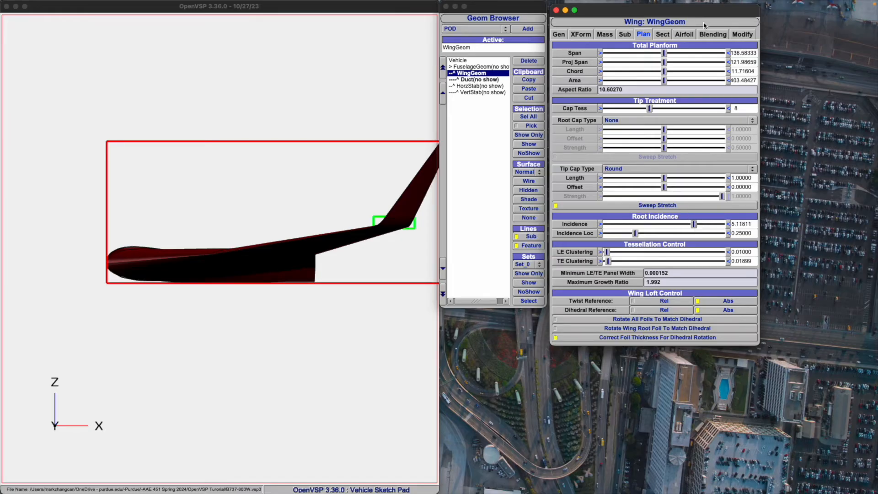
- Try a Delta Y/C of 0.107 on airfoil section 4 and undo the trial changes, including the root incidence
left_click(742, 35)
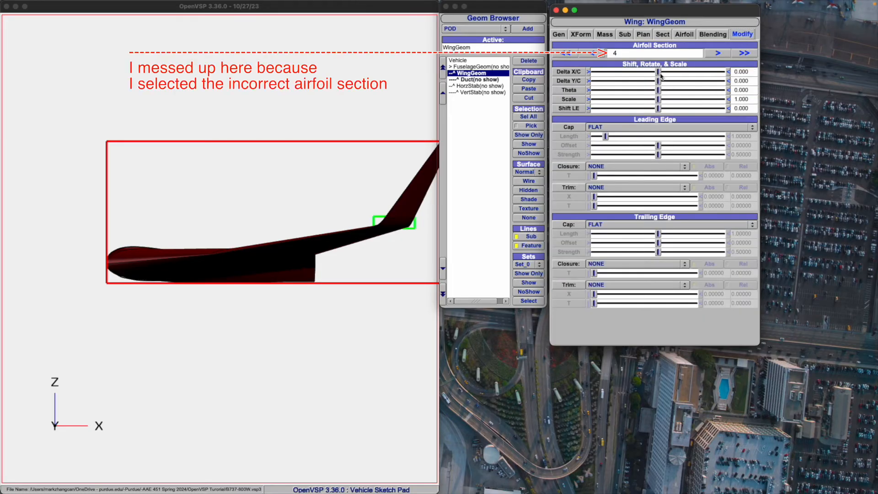
left_click_drag(660, 81, 667, 81)
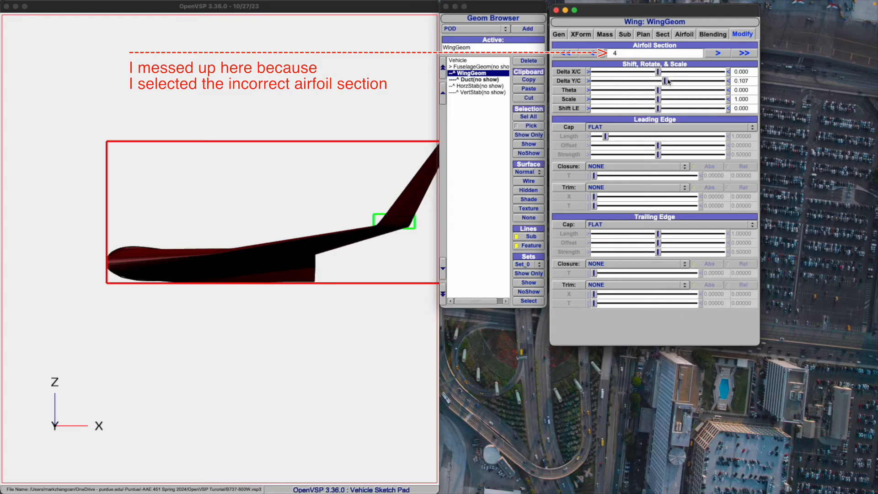
key("super+z")
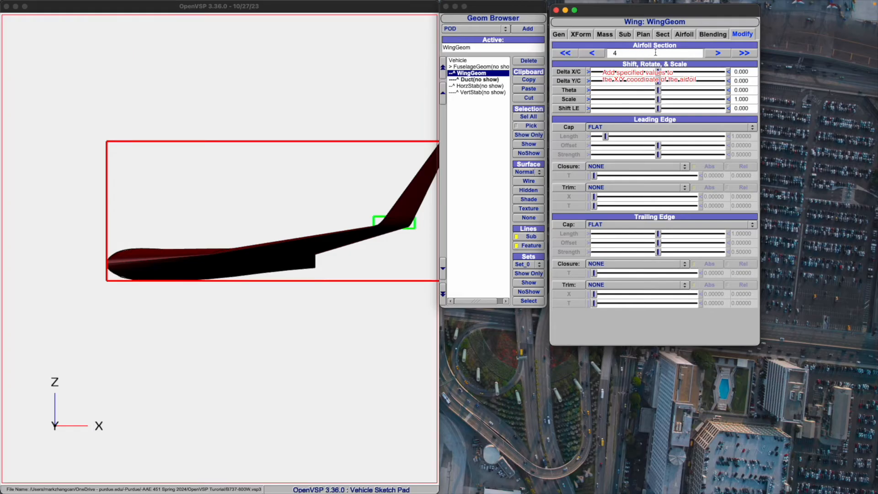
- With airfoil section 4's modification settings open, examine the root leading edge and the winglet junction in side profile
left_click(648, 35)
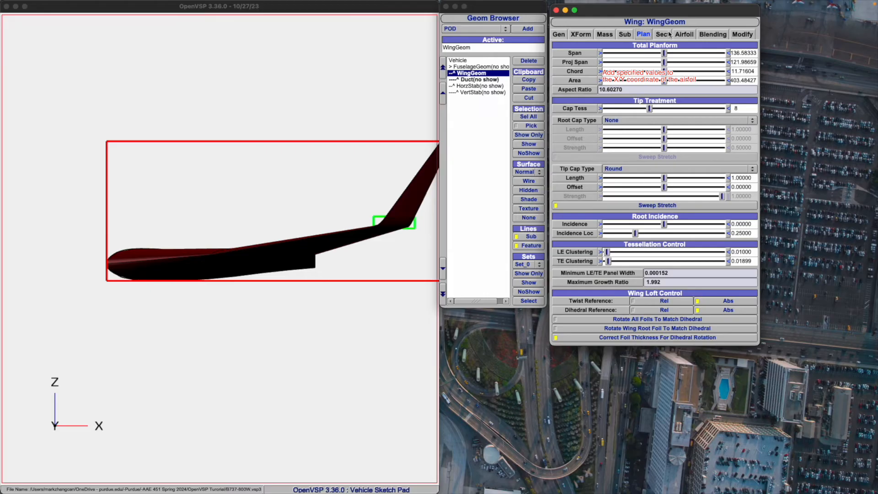
left_click(742, 34)
left_click(304, 229)
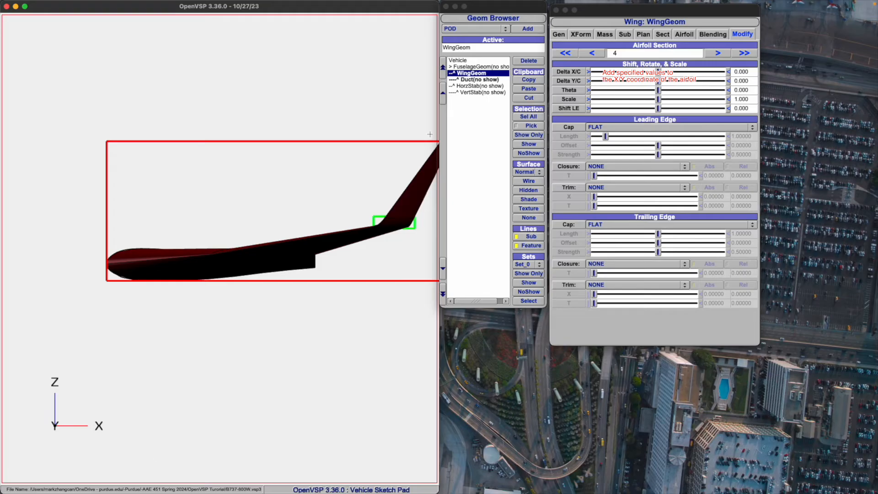
scroll(83, 245, "up", 5)
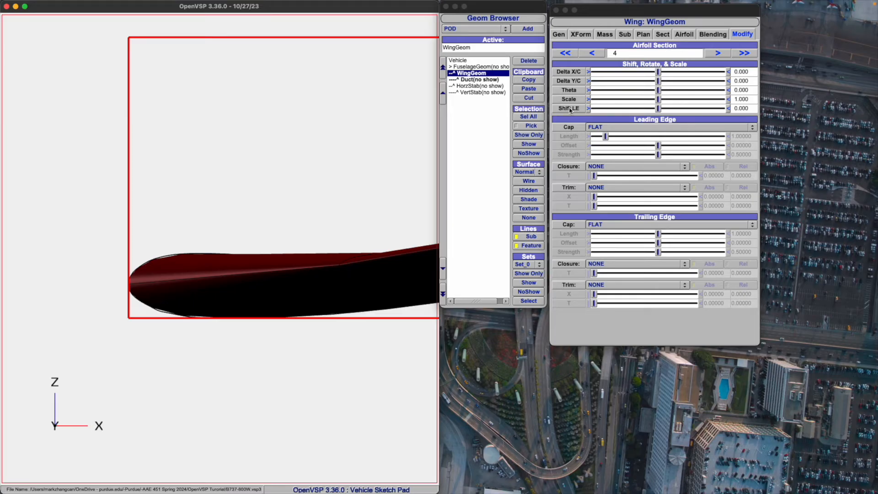
scroll(86, 288, "up", 10)
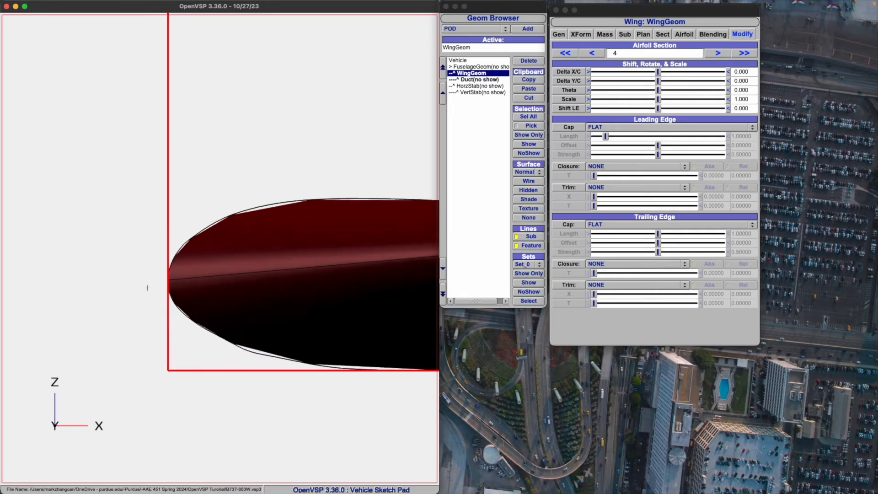
scroll(152, 279, "up", 2)
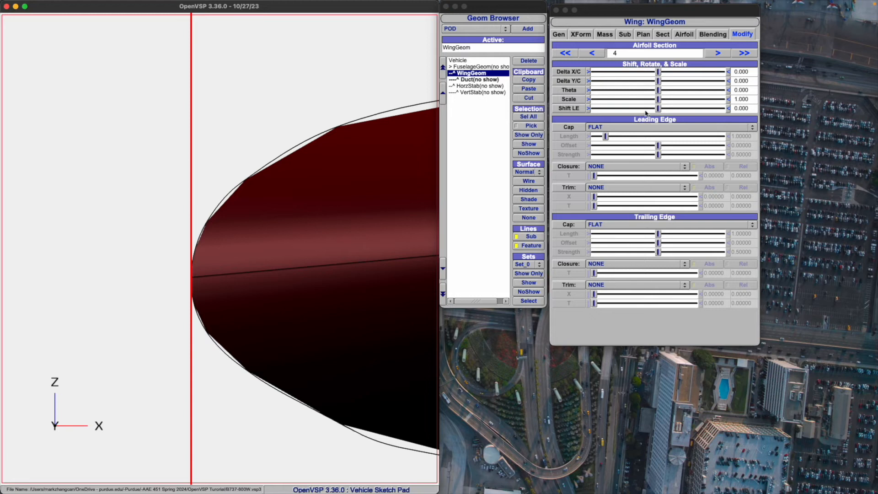
scroll(192, 214, "down", 5)
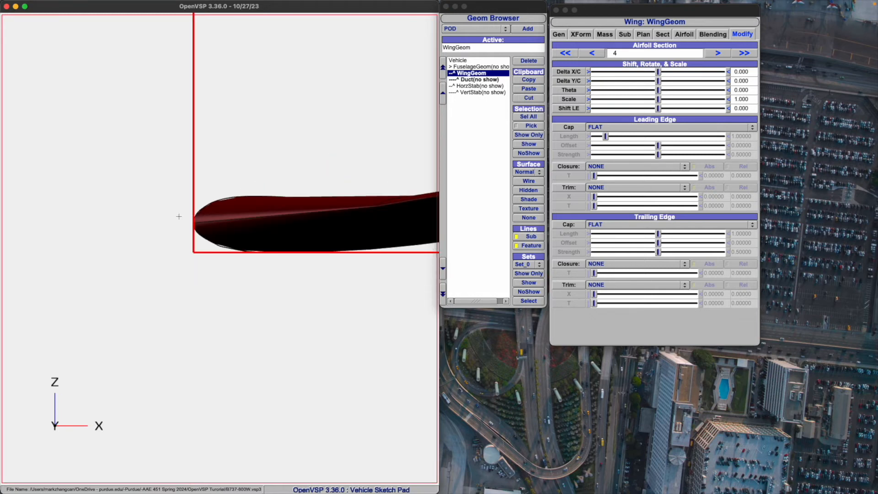
scroll(179, 217, "down", 2)
scroll(373, 184, "up", 10)
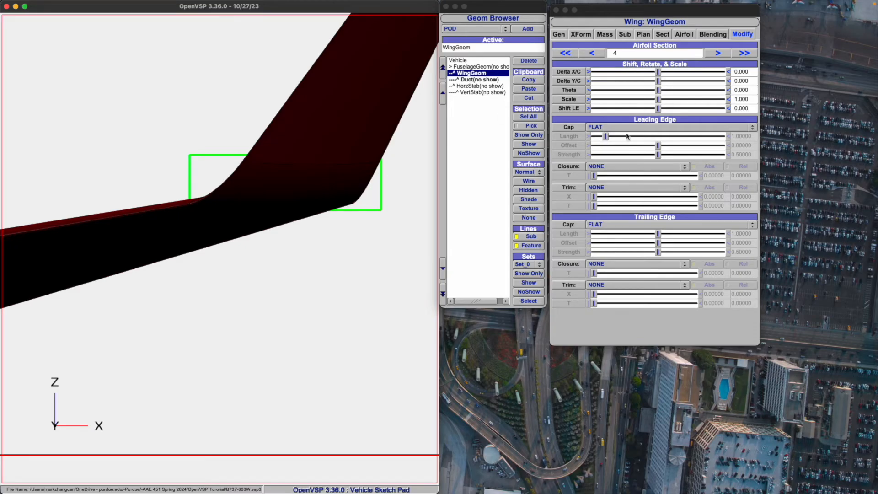
- Review the wing's planform, subsurface, section and airfoil settings, including section 4's planform values and airfoil type
left_click(646, 35)
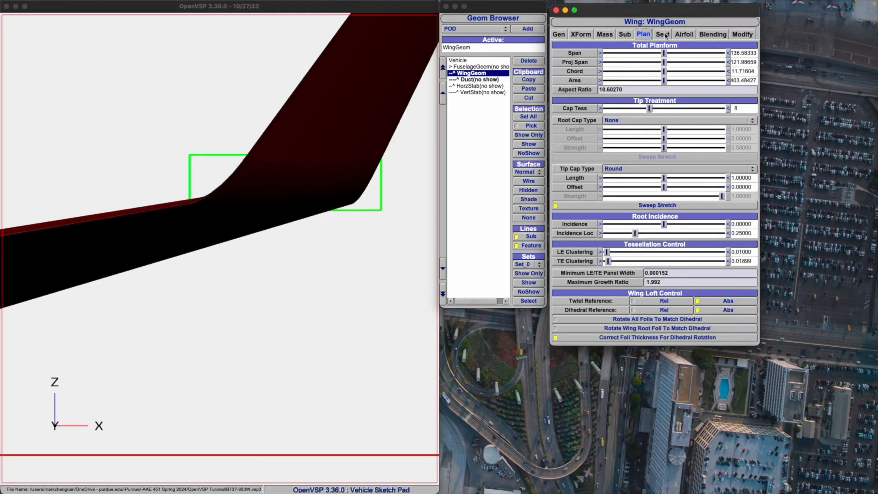
left_click(683, 34)
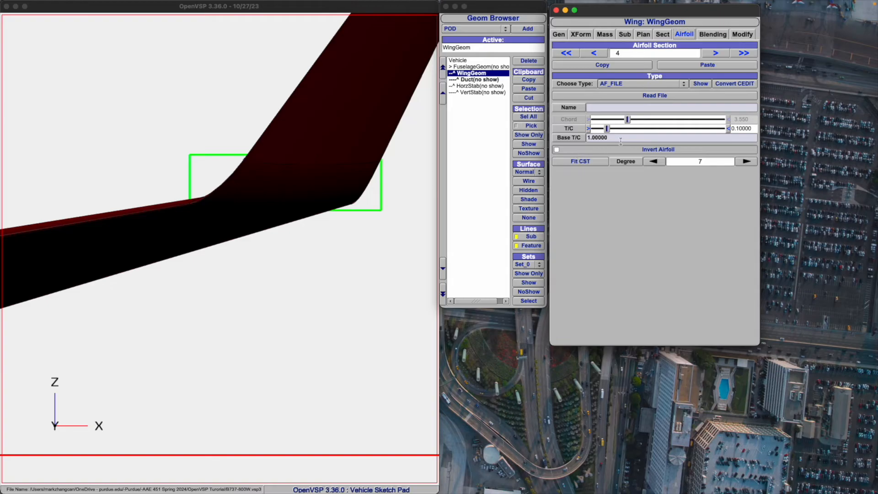
left_click(664, 35)
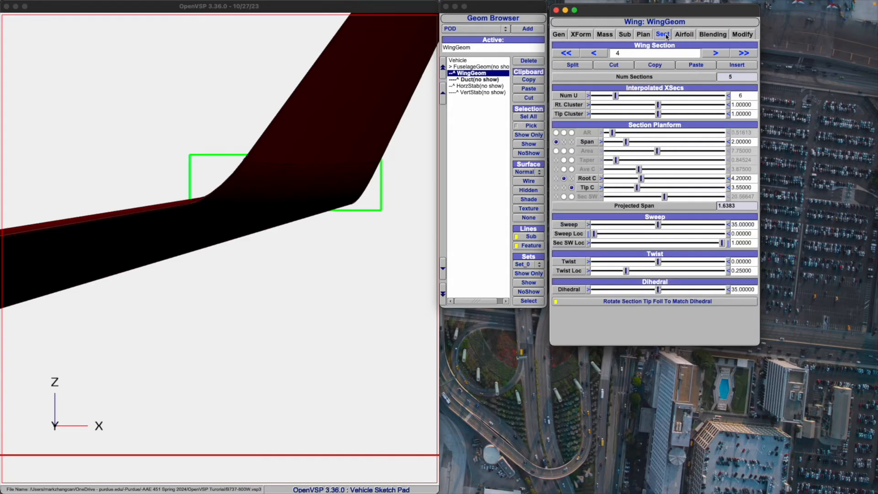
left_click(643, 35)
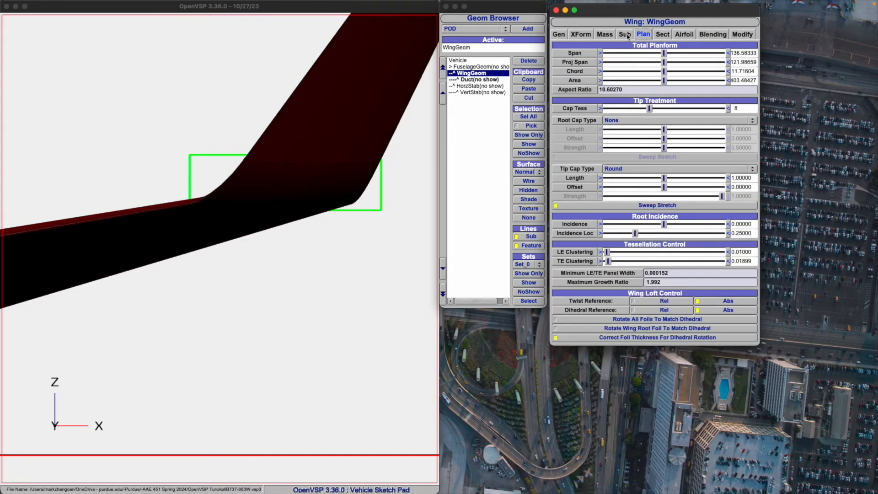
left_click(625, 35)
left_click(636, 35)
left_click(667, 36)
left_click(680, 36)
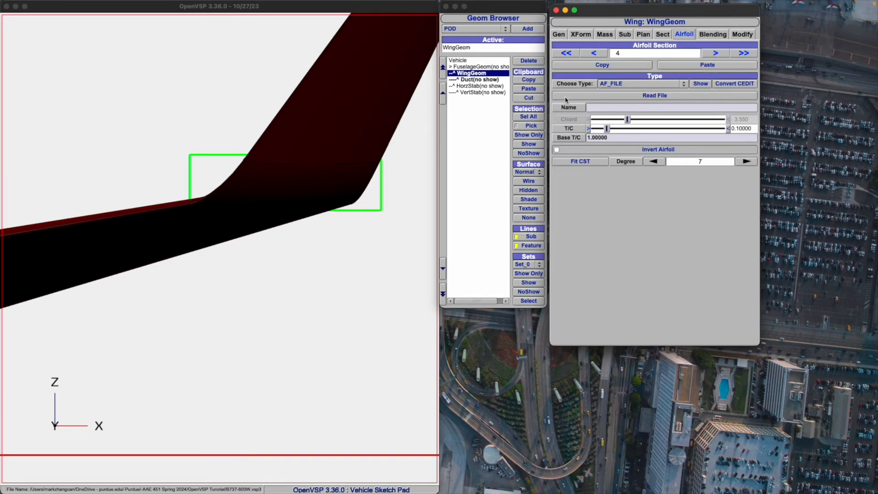
- Select airfoil section 3 and open its modification settings, checking the wing section and blending settings on the way
left_click(602, 57)
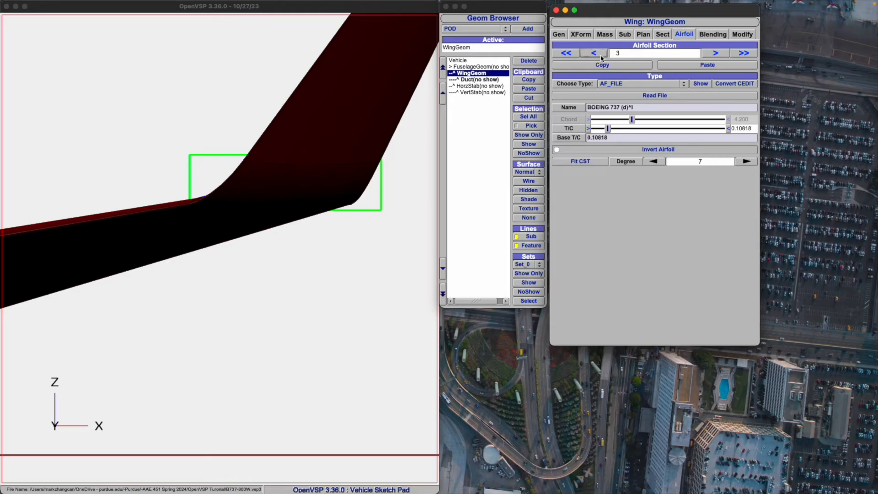
left_click(664, 36)
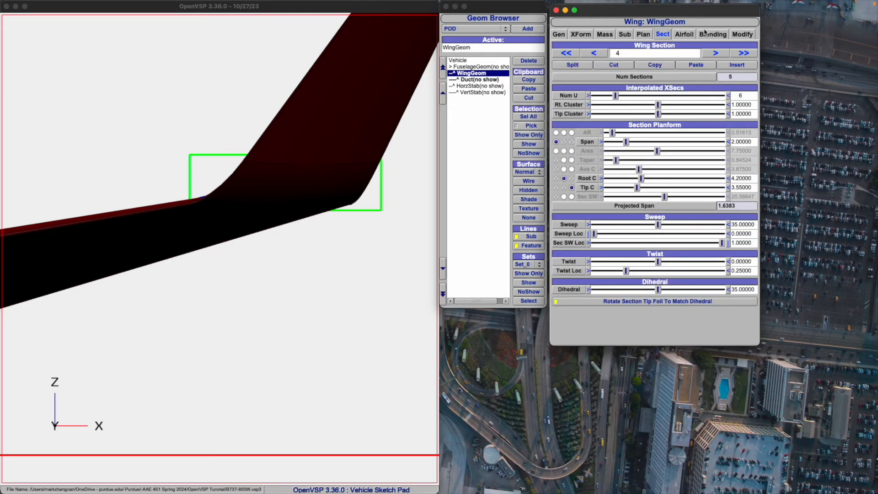
left_click(705, 33)
left_click(741, 35)
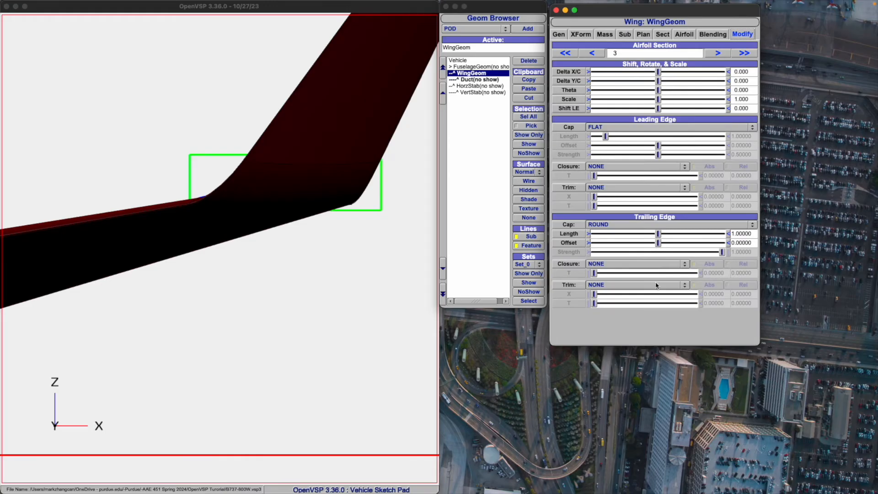
- Examine the wing and winglet from several angles and look over the trailing-edge closure options for airfoil section 3
right_click_drag(164, 237, 161, 279)
left_click_drag(160, 279, 288, 284)
scroll(206, 276, "down", 8)
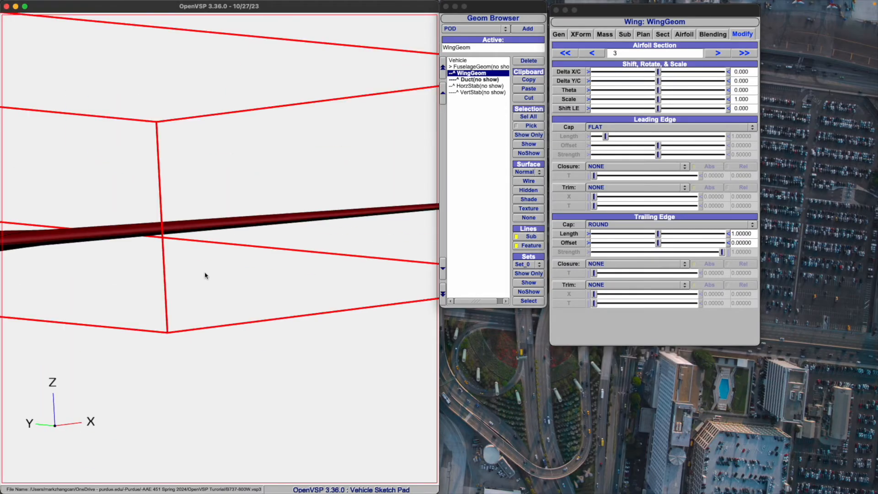
scroll(56, 249, "up", 4)
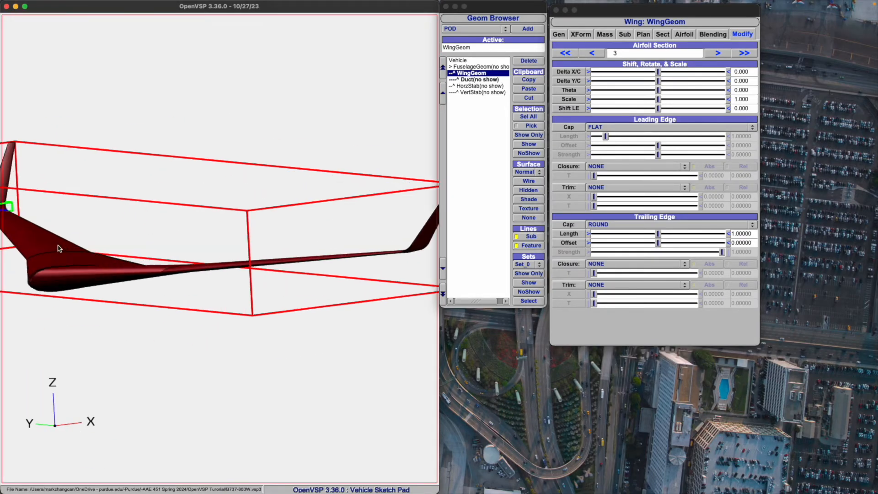
scroll(47, 253, "down", 6)
scroll(13, 262, "up", 5)
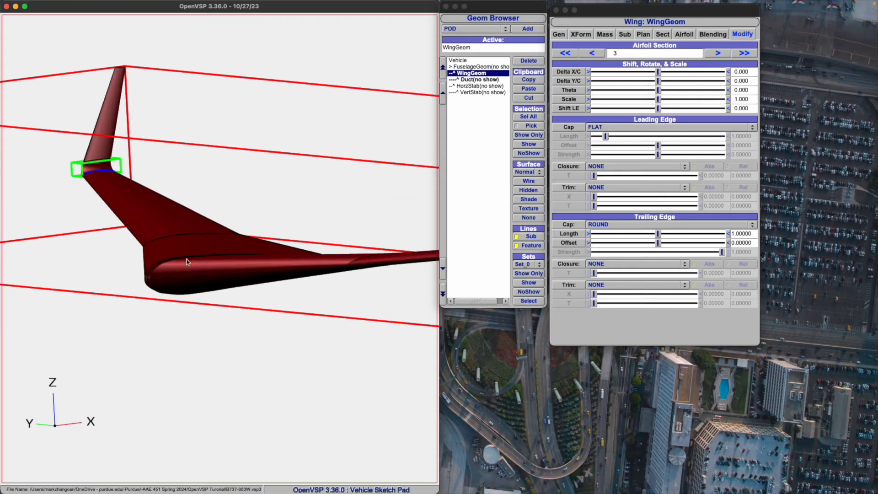
left_click(638, 264)
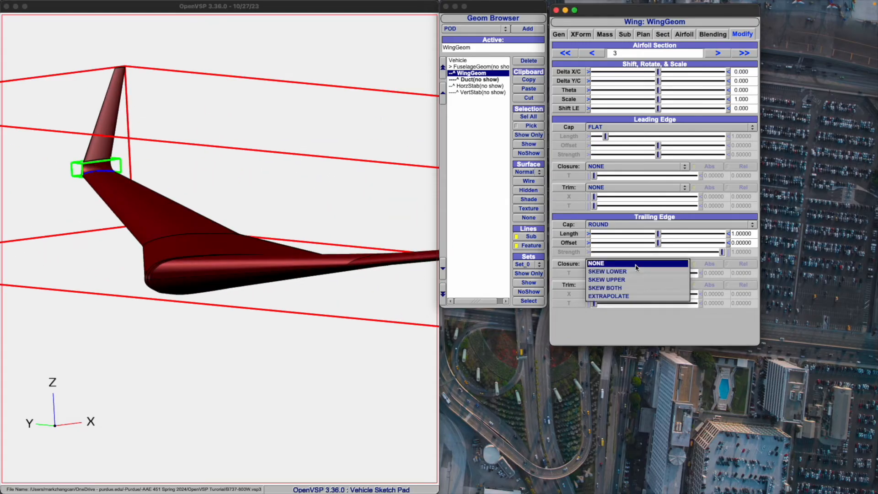
left_click(347, 234)
scroll(340, 226, "down", 2)
scroll(340, 226, "down", 2)
scroll(229, 218, "up", 3)
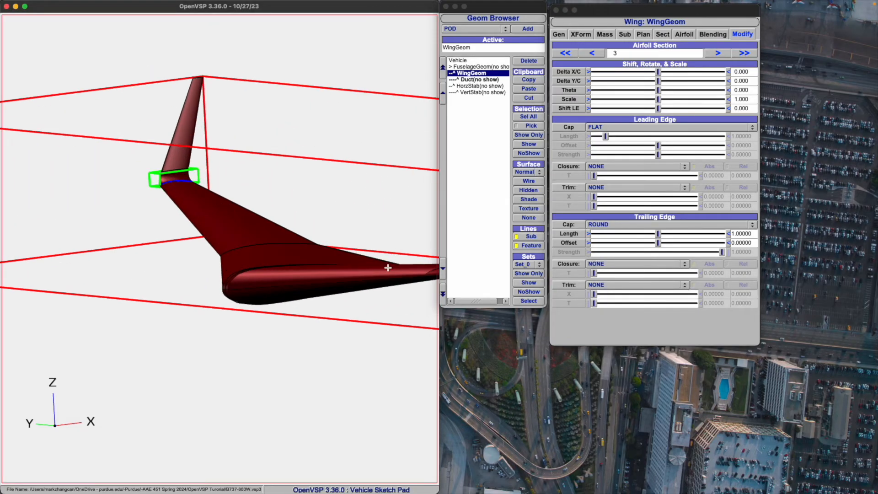
scroll(388, 267, "up", 3)
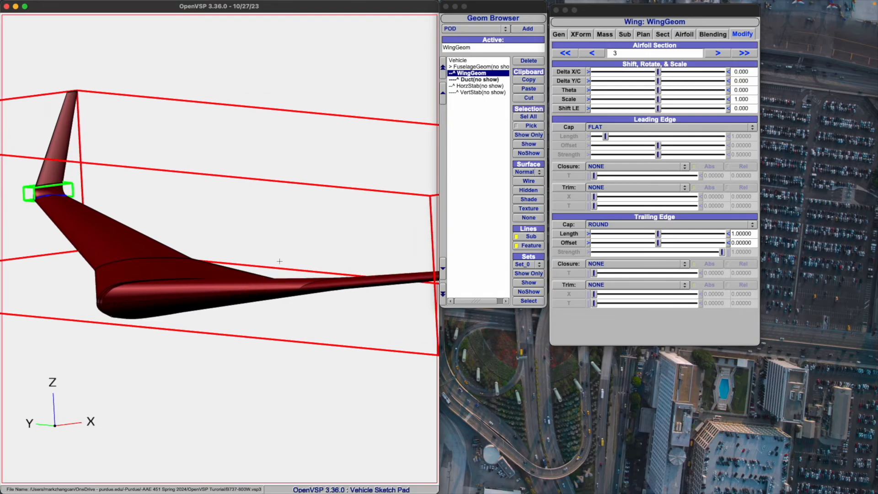
left_click_drag(287, 257, 79, 296)
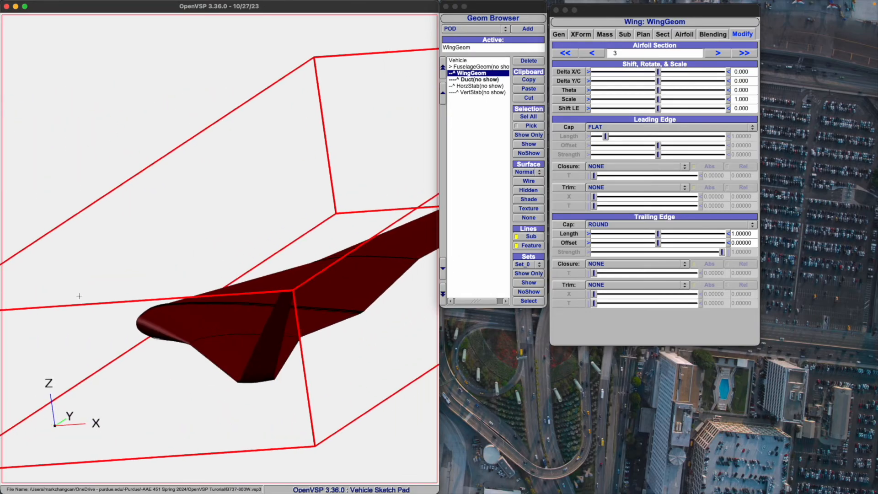
- Display the wing as a wireframe and view the winglet's trailing edge up close
left_click(528, 190)
scroll(296, 353, "up", 5)
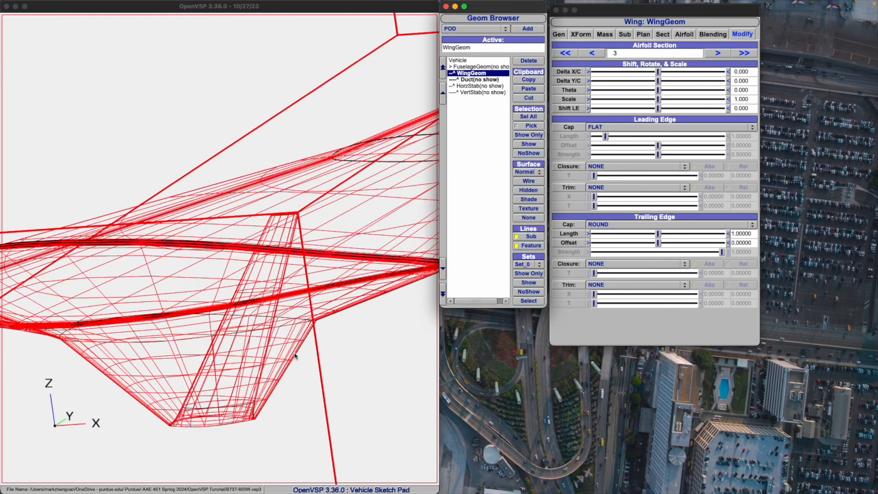
scroll(311, 352, "up", 4)
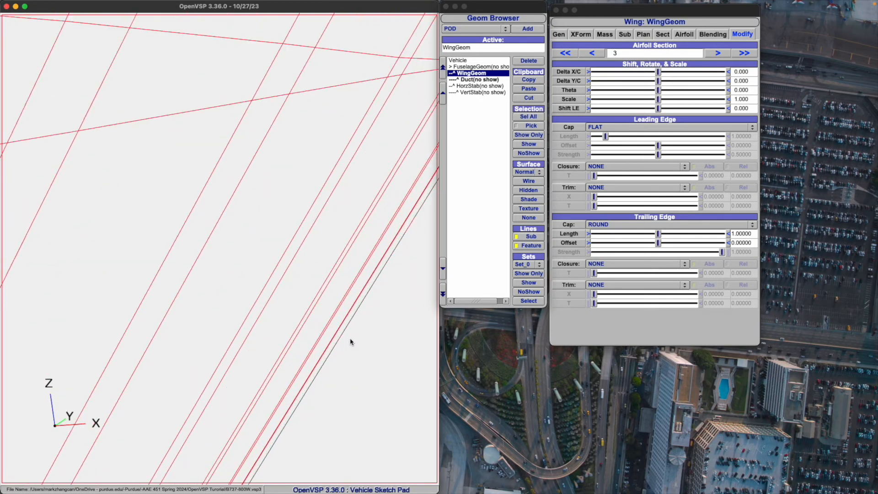
- Try the SKEW LOWER and SKEW BOTH trailing-edge closures on airfoil section 3 with an absolute thickness of 0.59091
left_click(638, 267)
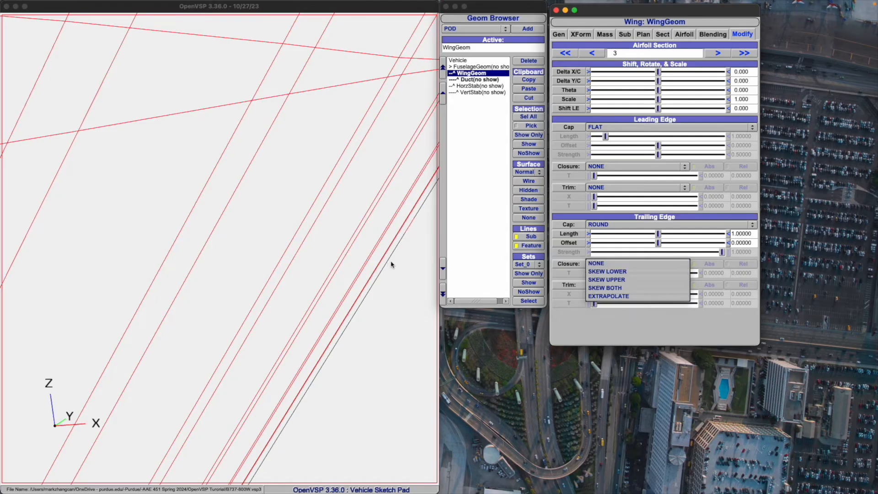
left_click(645, 272)
left_click_drag(595, 273, 605, 276)
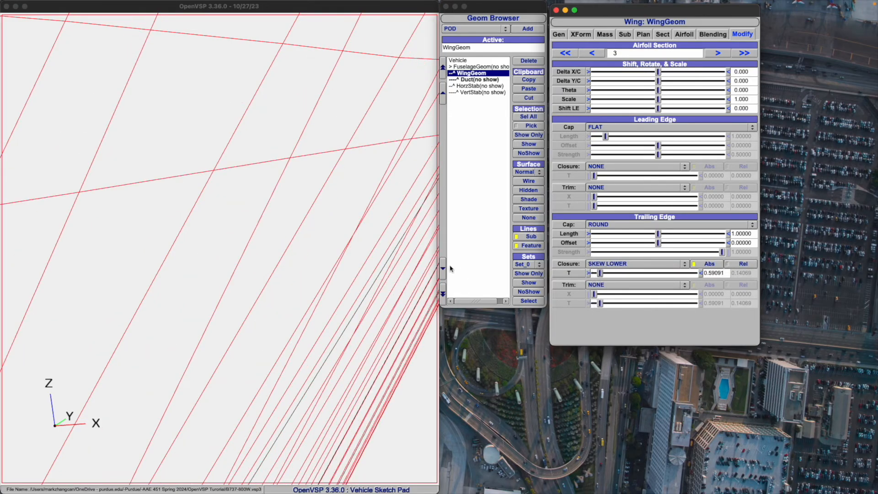
left_click(608, 265)
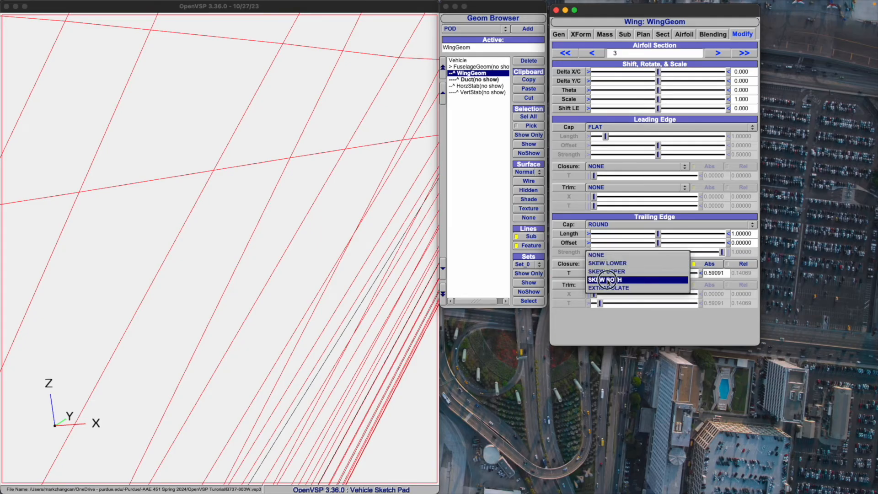
left_click(608, 279)
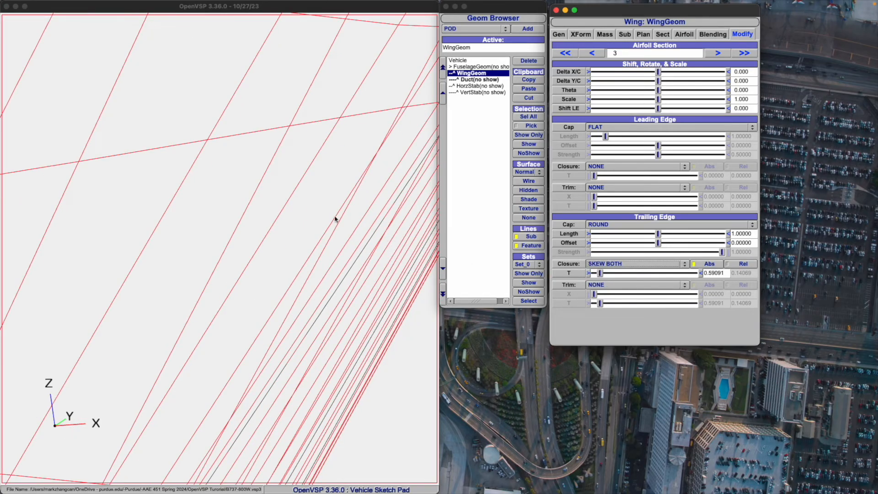
left_click(351, 231)
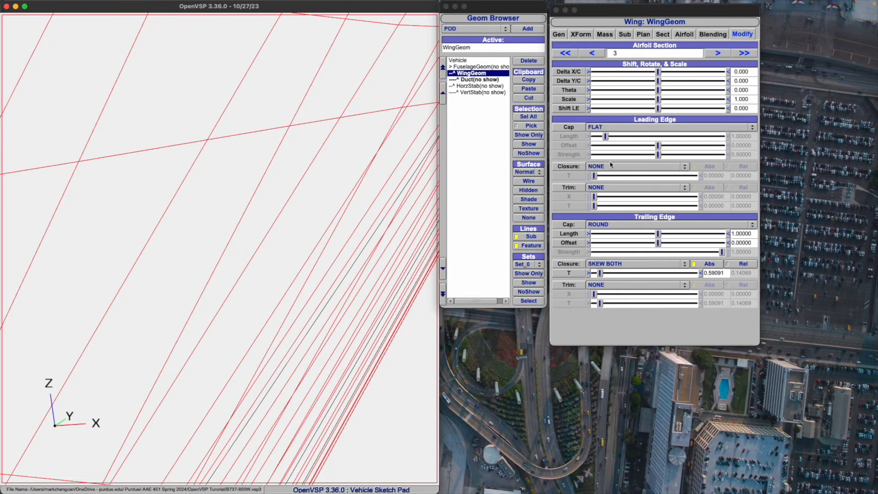
- Set airfoil section 3's trailing-edge cap to FLAT and its trailing-edge closure to NONE
left_click(612, 128)
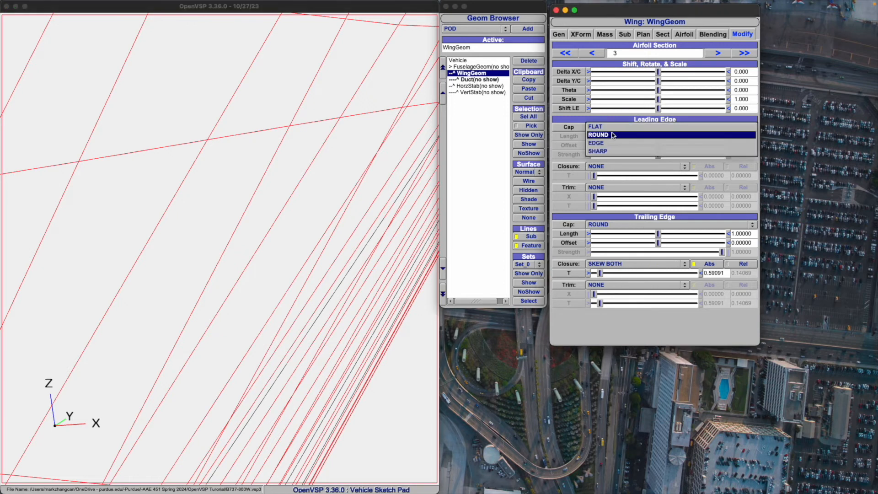
left_click(619, 226)
left_click(620, 226)
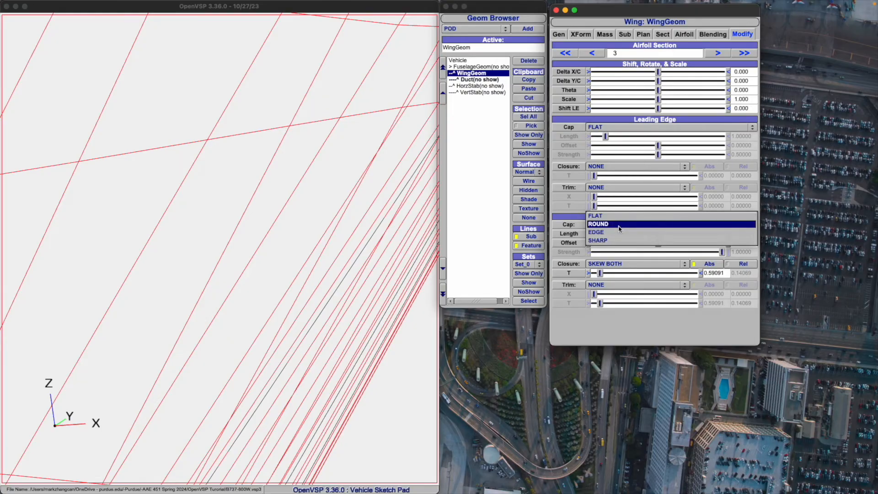
left_click(613, 216)
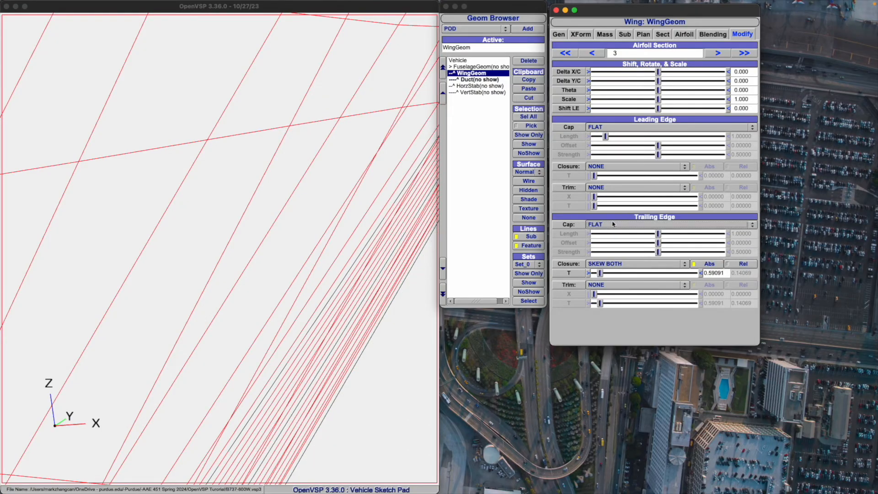
left_click(620, 227)
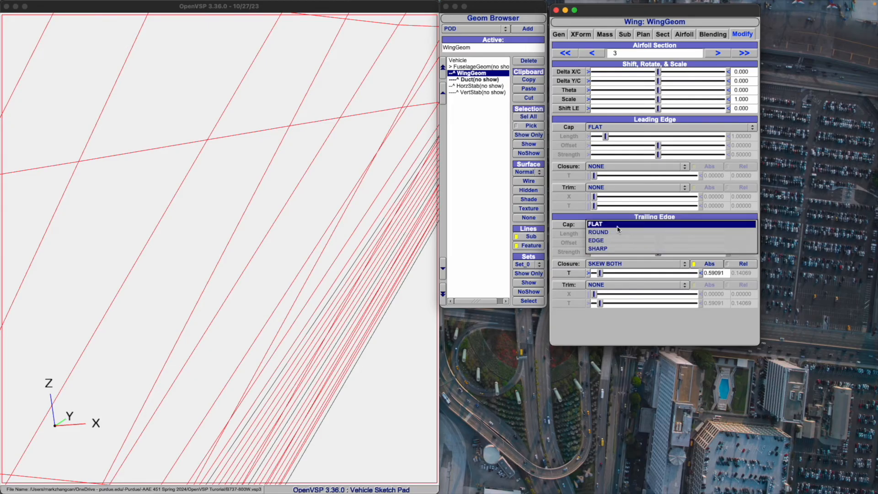
left_click(613, 224)
left_click(621, 263)
left_click(615, 238)
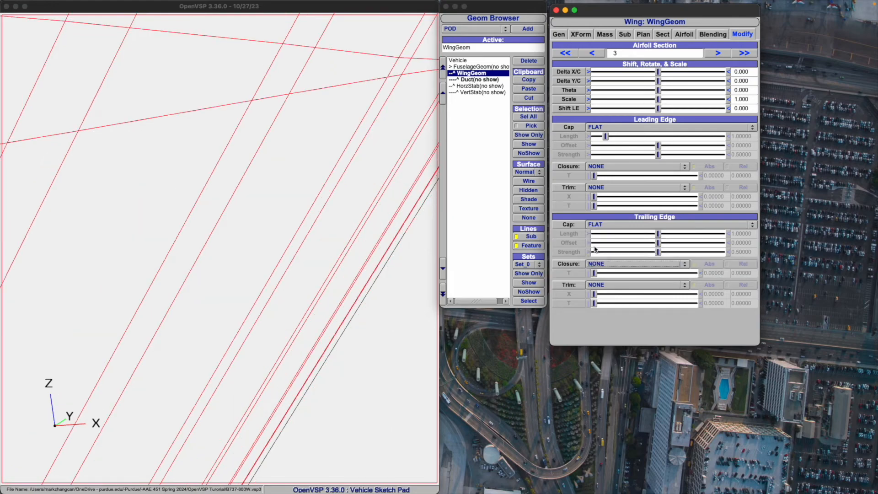
- Try trimming airfoil section 3's trailing edge by X at 0.57215, then return the trim distance to 0
left_click(621, 286)
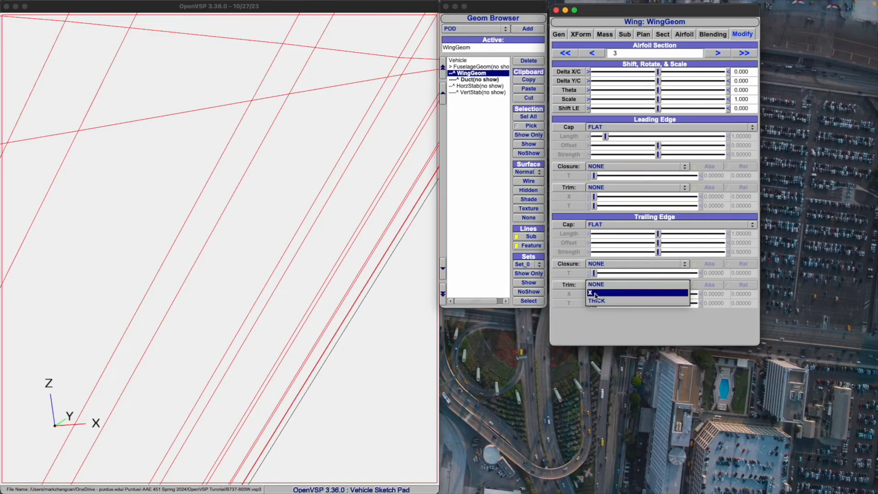
left_click(613, 294)
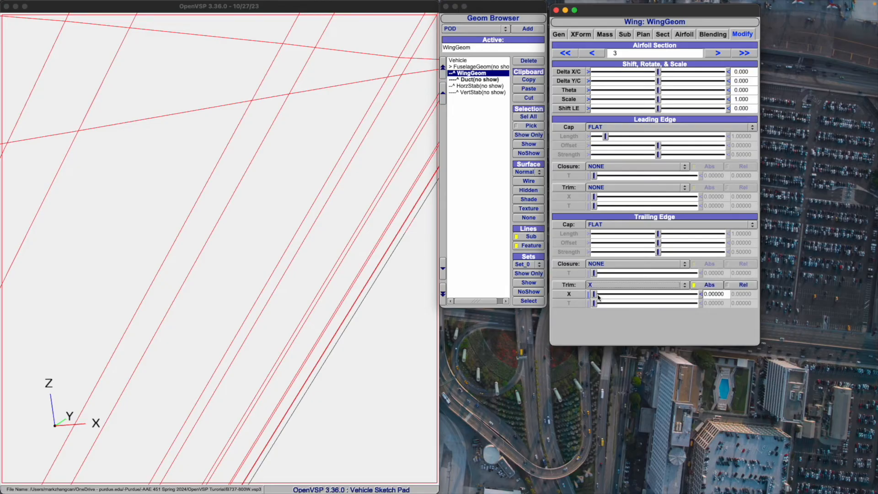
left_click(398, 265)
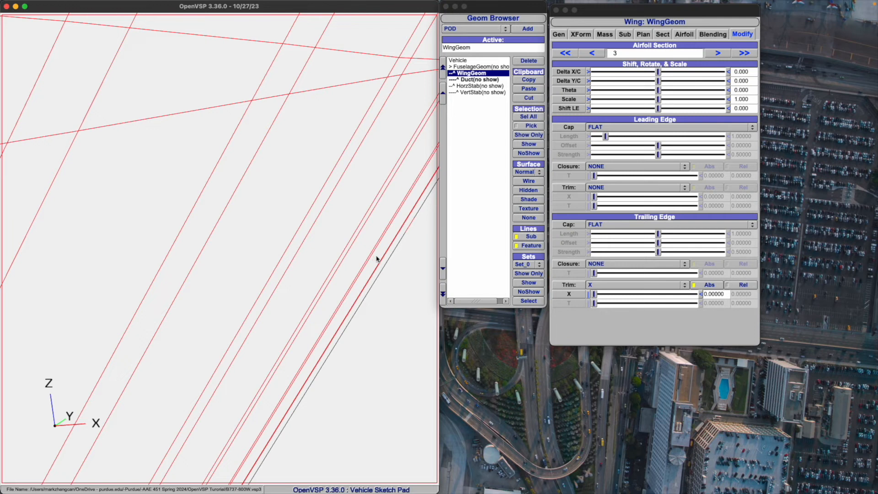
left_click_drag(594, 294, 609, 296)
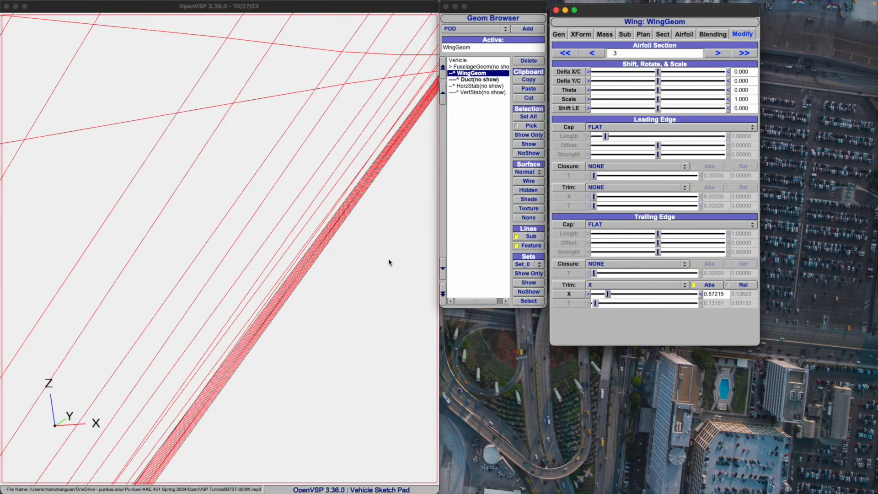
left_click(323, 228)
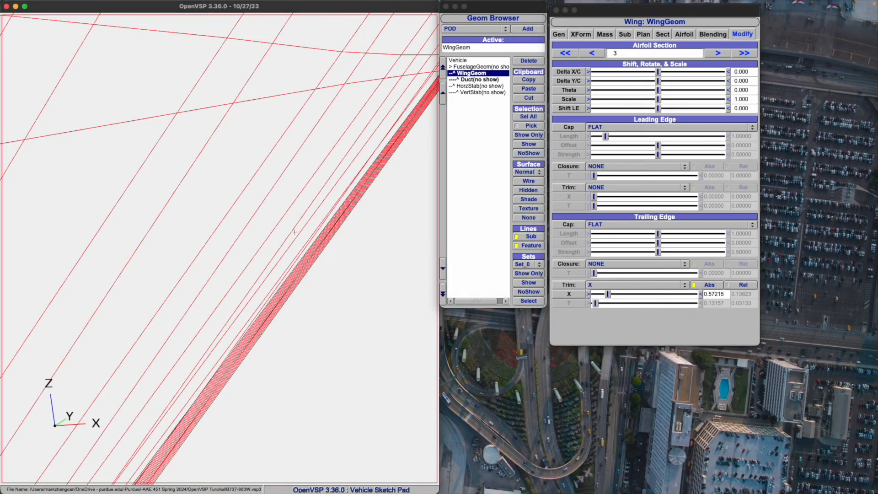
left_click_drag(613, 295, 590, 293)
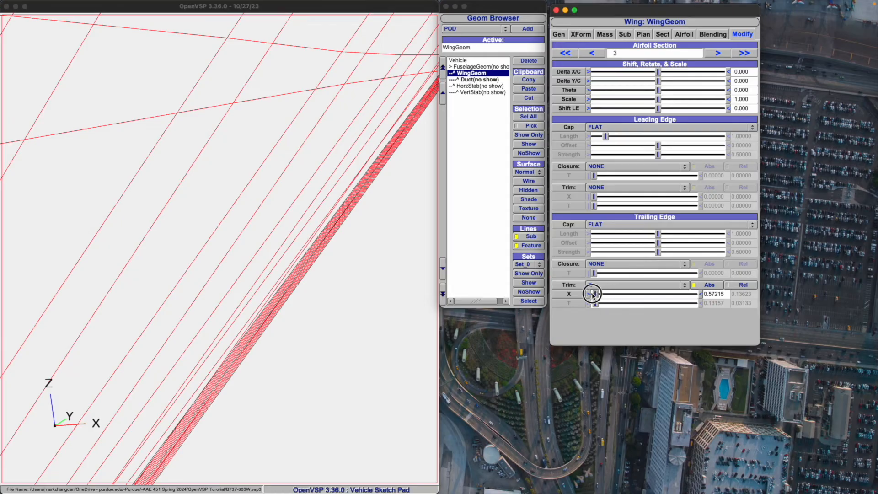
- Try trimming airfoil section 3's trailing edge by THICK, then return the trim thickness to 0
left_click(606, 286)
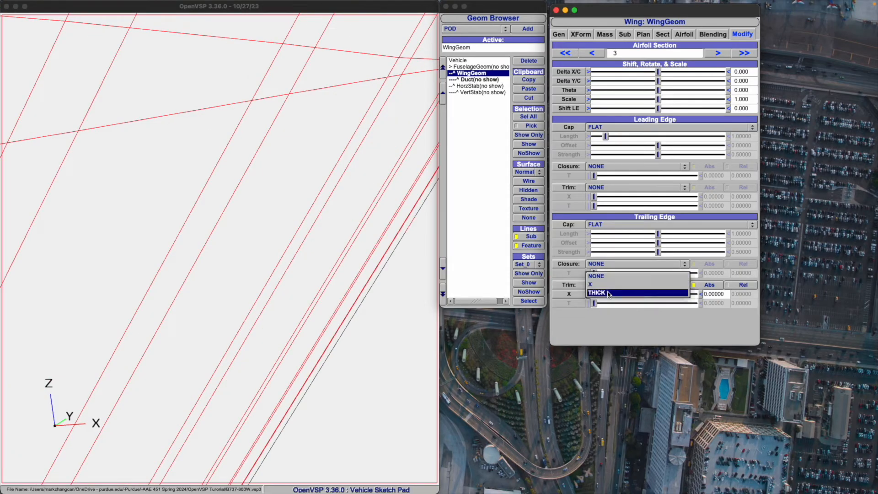
left_click(614, 293)
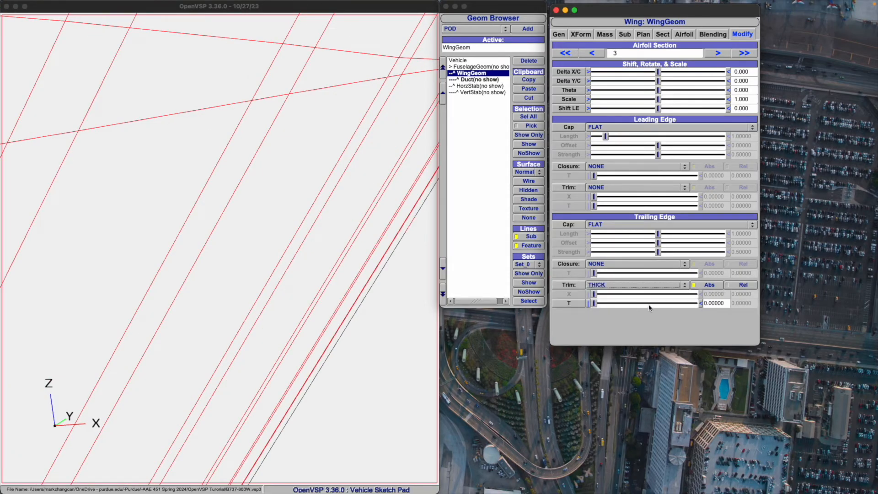
left_click_drag(595, 303, 604, 303)
left_click(586, 303)
- Set airfoil section 3's trailing-edge trim to NONE and close the wing's settings
left_click(624, 287)
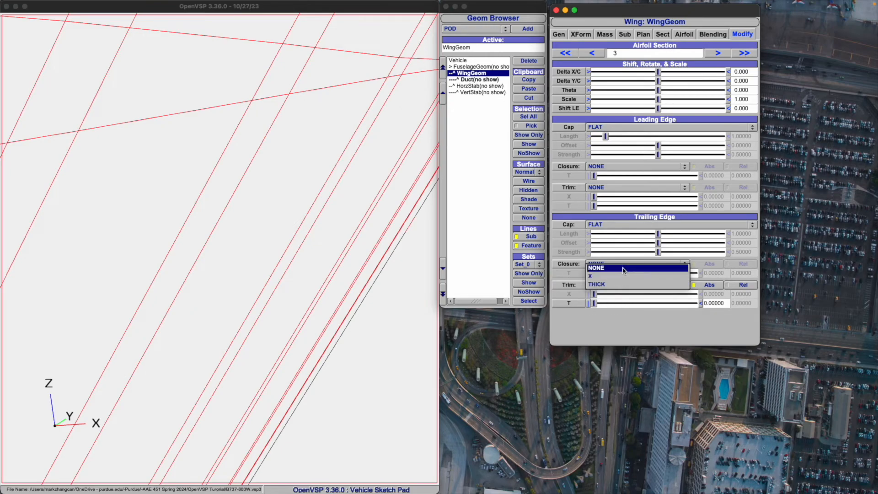
left_click(625, 269)
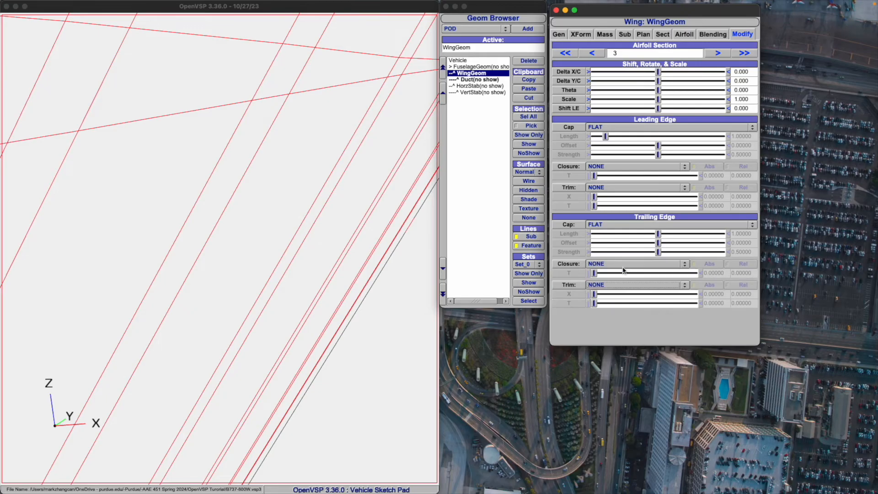
left_click(556, 9)
- Show the hidden HorzStab together with its attached VertStab beside the wing
scroll(280, 221, "down", 5)
scroll(276, 229, "down", 8)
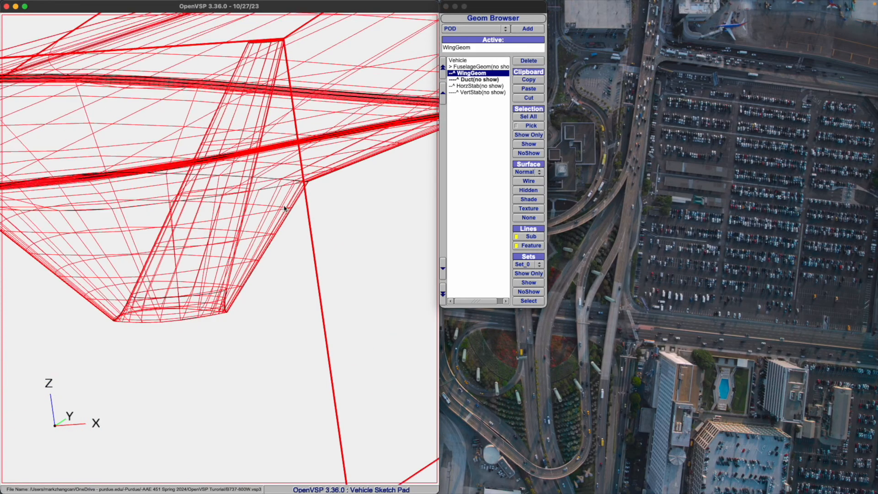
scroll(273, 213, "down", 3)
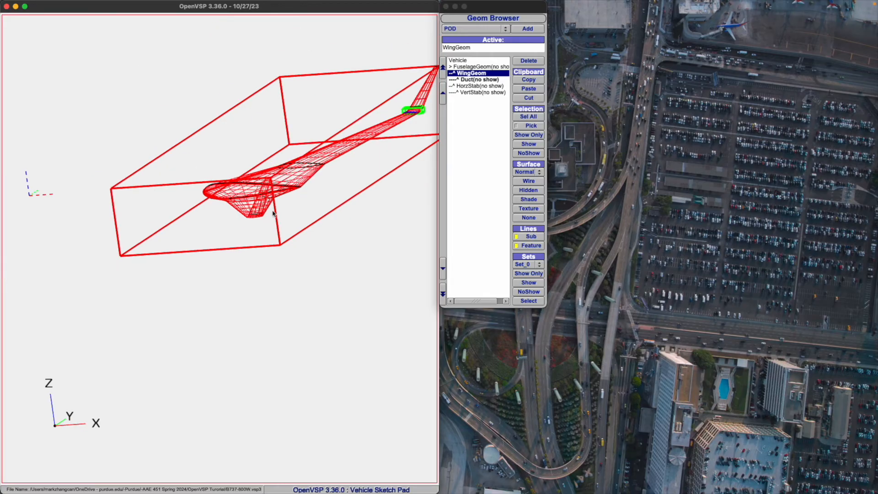
scroll(327, 100, "up", 2)
scroll(291, 192, "down", 5)
scroll(288, 234, "up", 3)
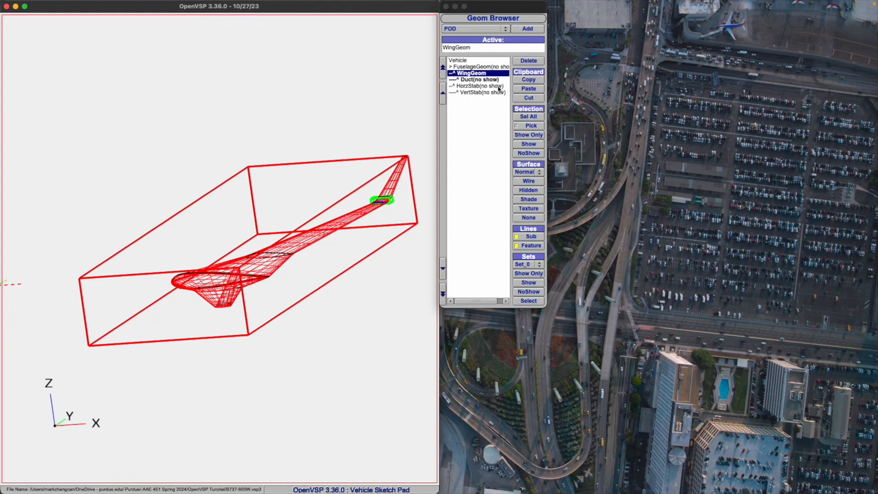
double_click(480, 86)
scroll(243, 205, "down", 3)
scroll(408, 179, "up", 1)
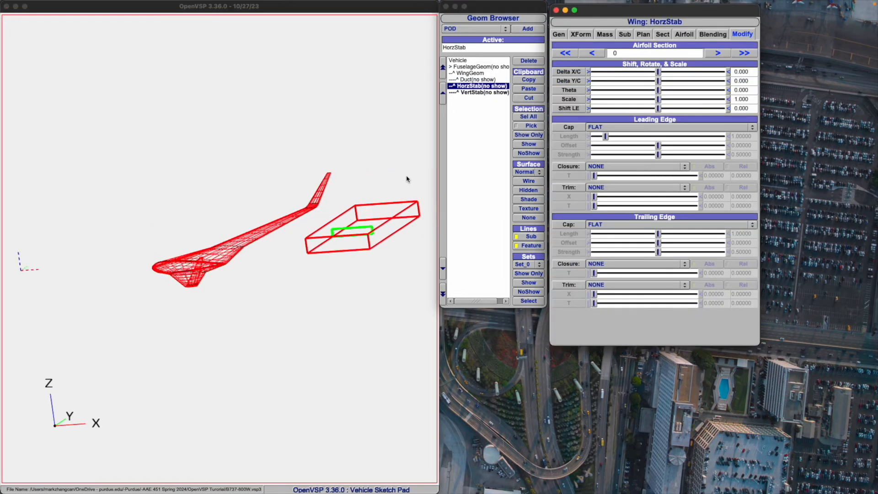
scroll(407, 179, "up", 1)
left_click(524, 146)
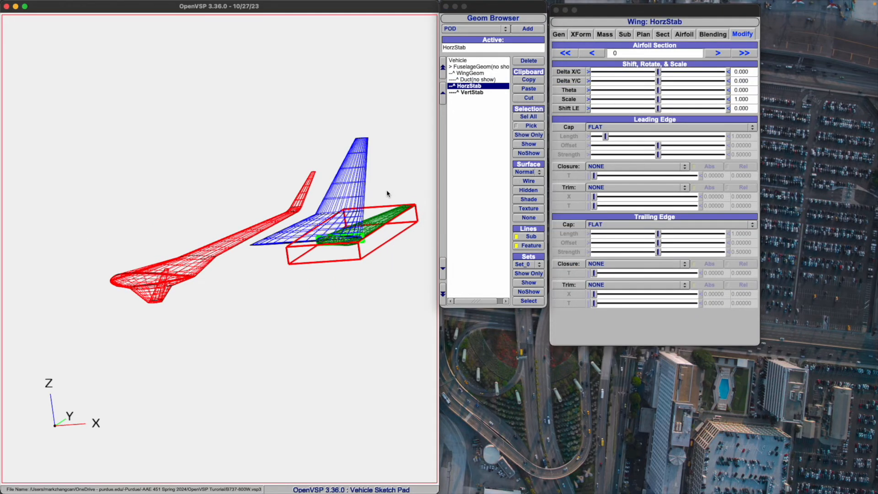
- Examine the horizontal and vertical stabilizers and the wing from several angles
scroll(384, 192, "up", 3)
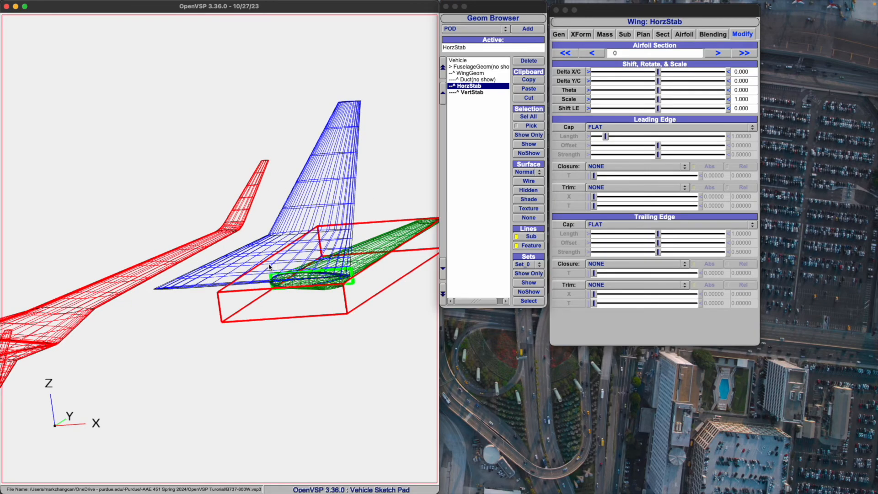
left_click_drag(275, 267, 380, 218)
scroll(333, 151, "up", 4)
scroll(321, 152, "down", 3)
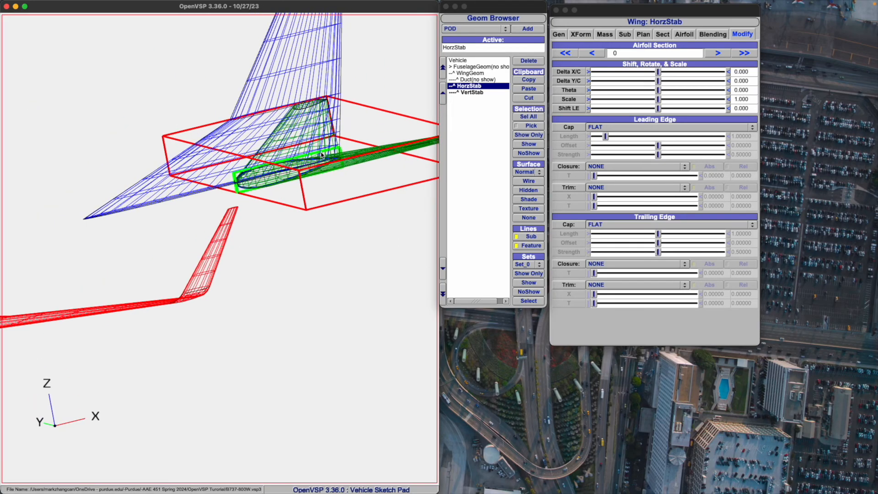
scroll(272, 203, "down", 2)
left_click_drag(268, 202, 287, 202)
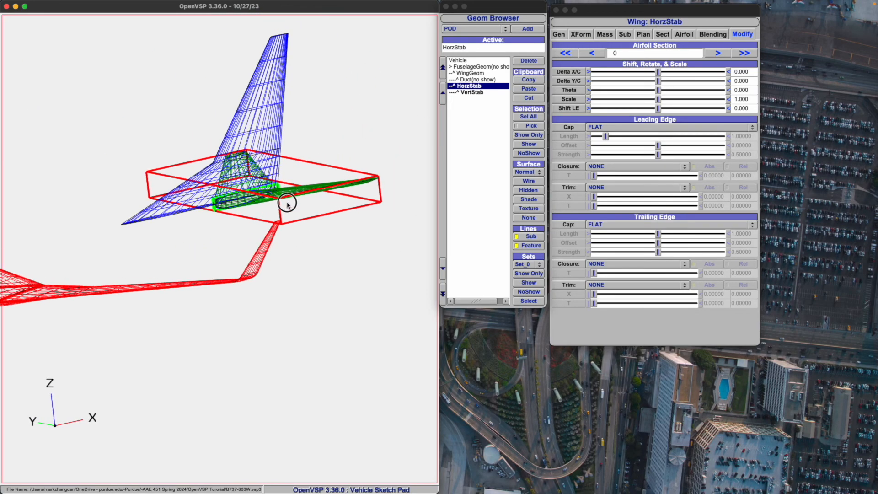
scroll(224, 195, "down", 5)
scroll(80, 195, "up", 4)
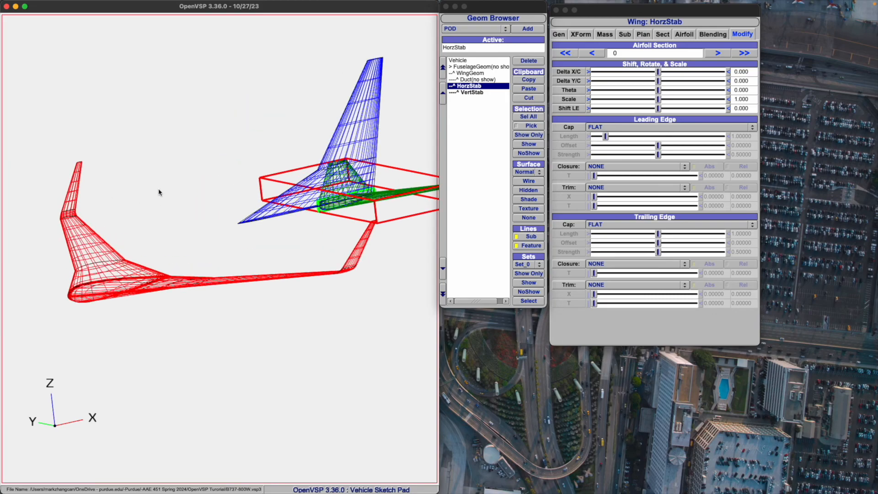
scroll(160, 192, "down", 1)
- Show the hidden Duct component attached to the wing
left_click(478, 67)
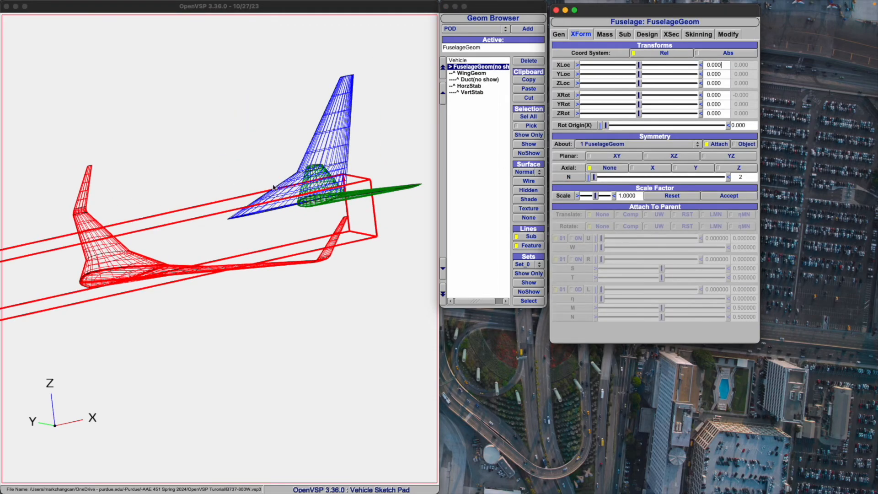
left_click(465, 73)
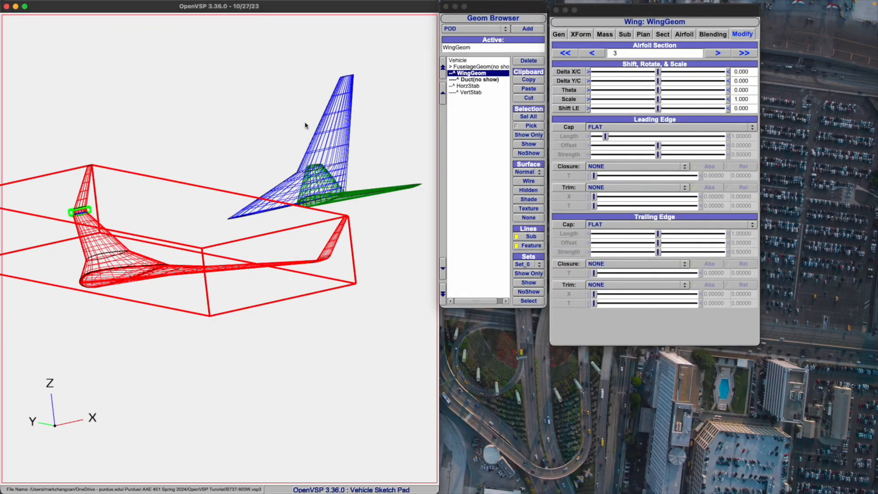
left_click(466, 80)
left_click(504, 31)
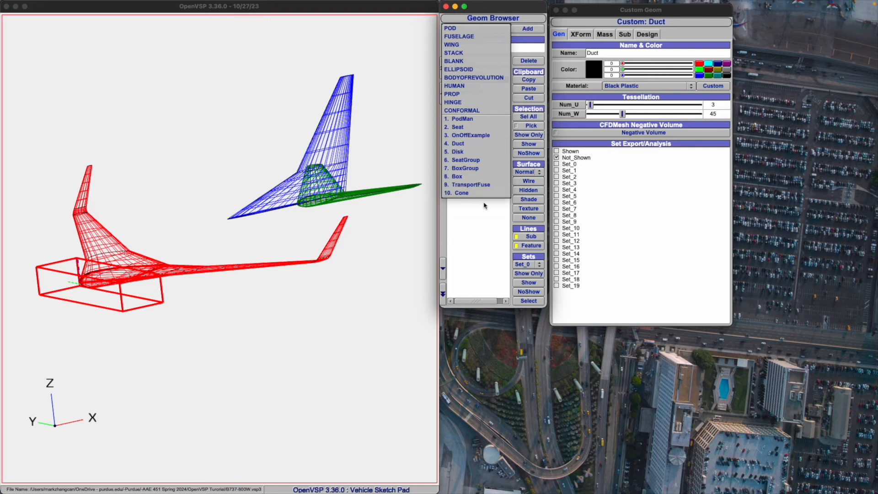
left_click(486, 227)
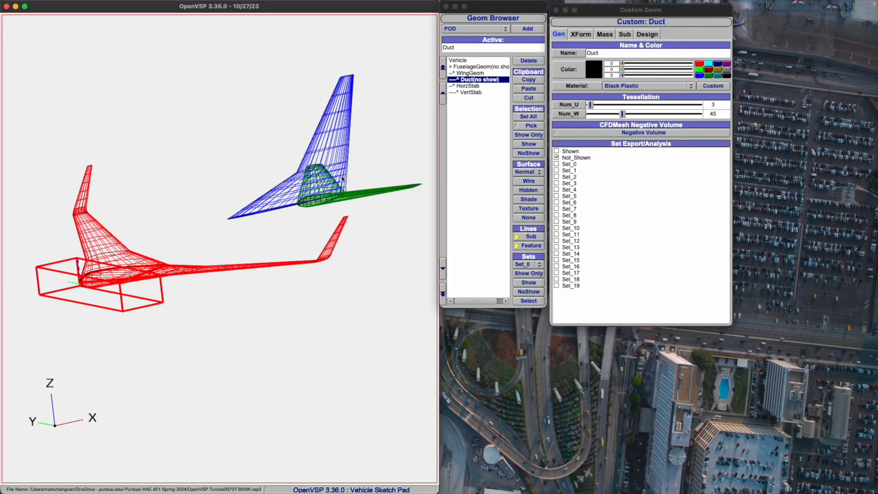
left_click(525, 144)
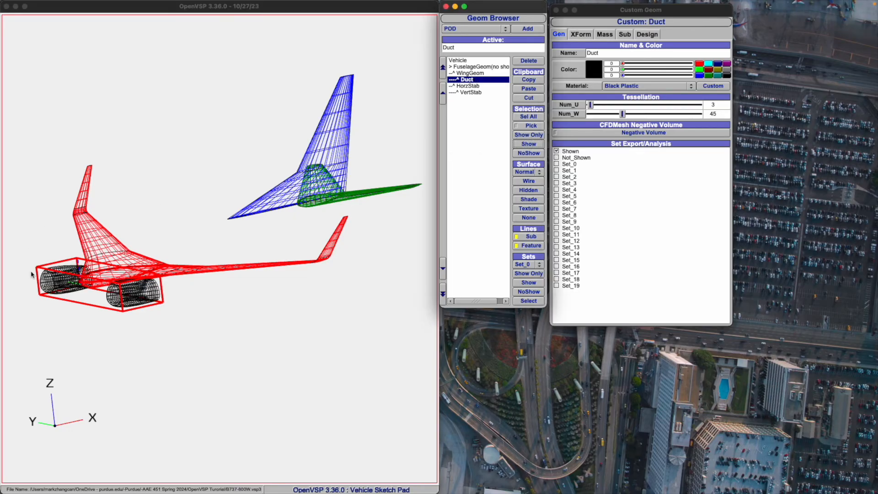
- View the ducts from above and review the Duct's transform, mass, subsurface and design parameters
scroll(31, 272, "up", 5)
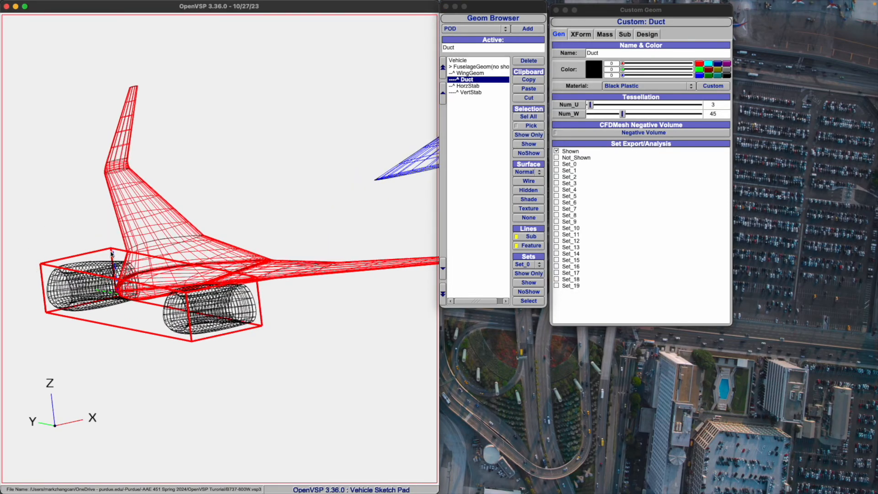
key("F5")
scroll(125, 263, "down", 5)
scroll(300, 224, "up", 5)
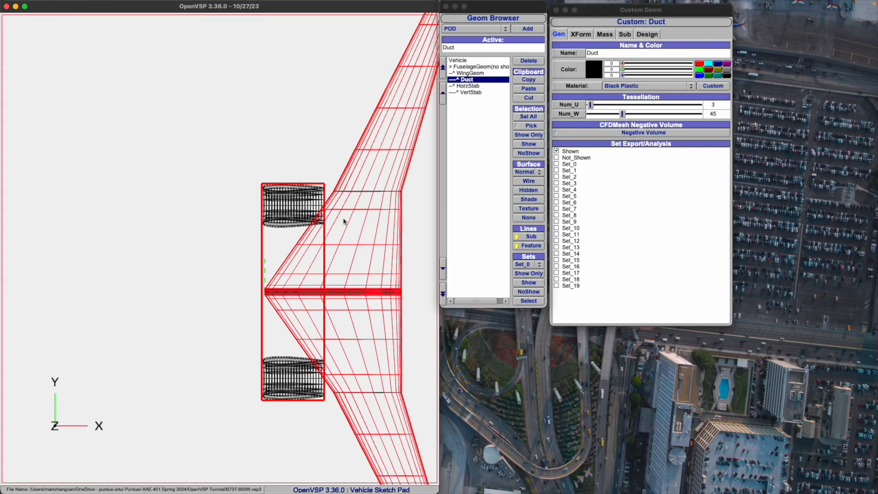
left_click(583, 35)
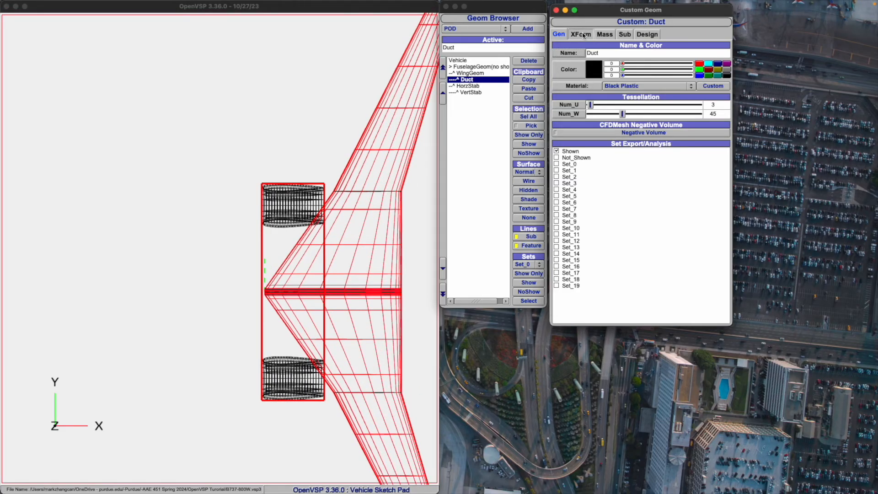
left_click(584, 35)
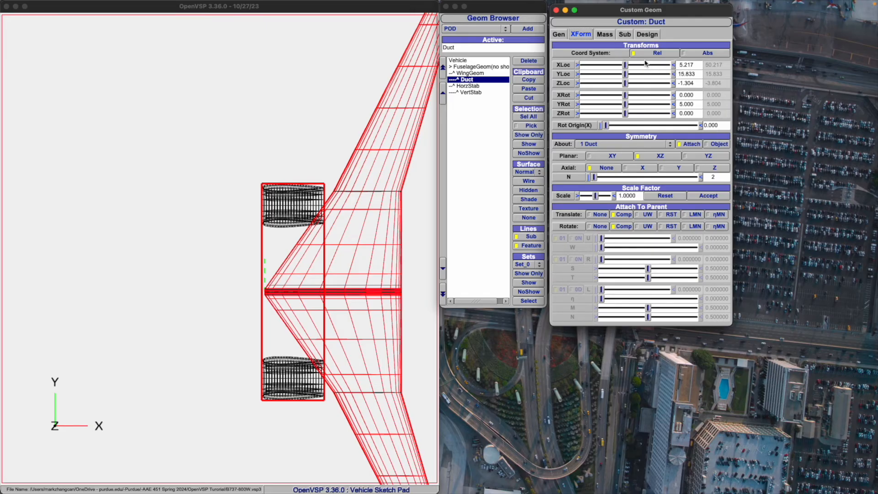
left_click(609, 35)
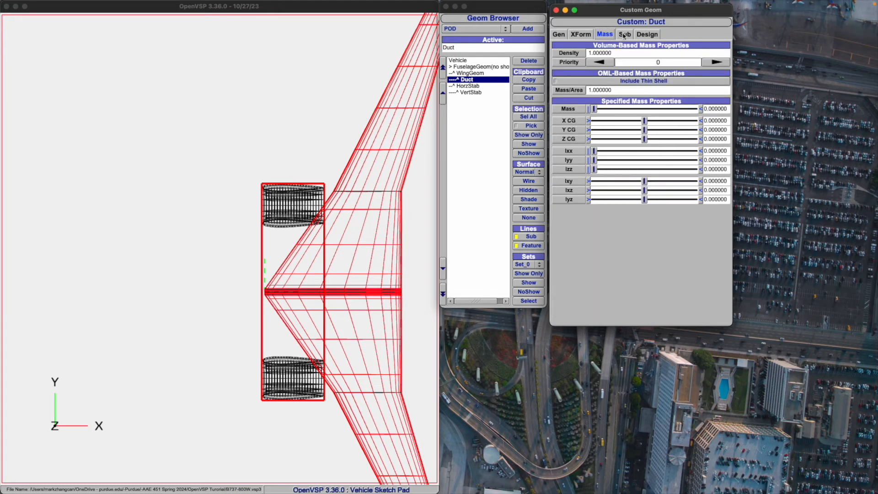
left_click(624, 35)
left_click(639, 35)
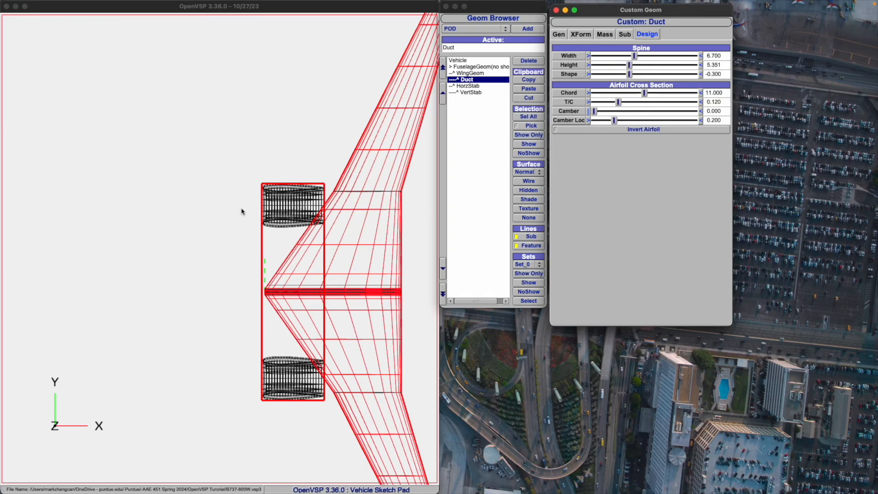
- Examine one duct's wireframe up close from an oblique angle
right_click_drag(242, 208, 271, 209)
mouse_move(273, 208)
left_mouse_down()
mouse_move(195, 213)
mouse_move(133, 233)
mouse_move(177, 214)
mouse_move(205, 149)
left_mouse_up()
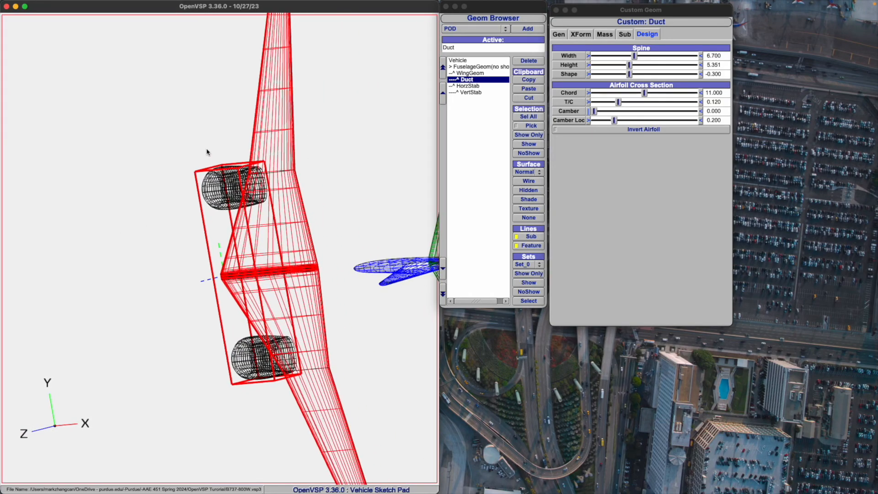
scroll(210, 174, "up", 8)
scroll(217, 193, "up", 3)
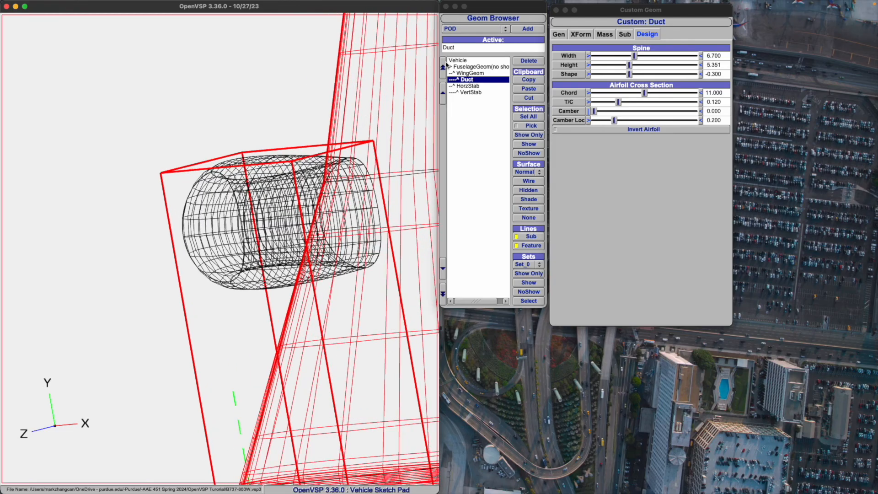
left_click(621, 86)
left_click(283, 158)
- View the aircraft from the front and inspect one duct's cross-sectional outline up close
key("F5")
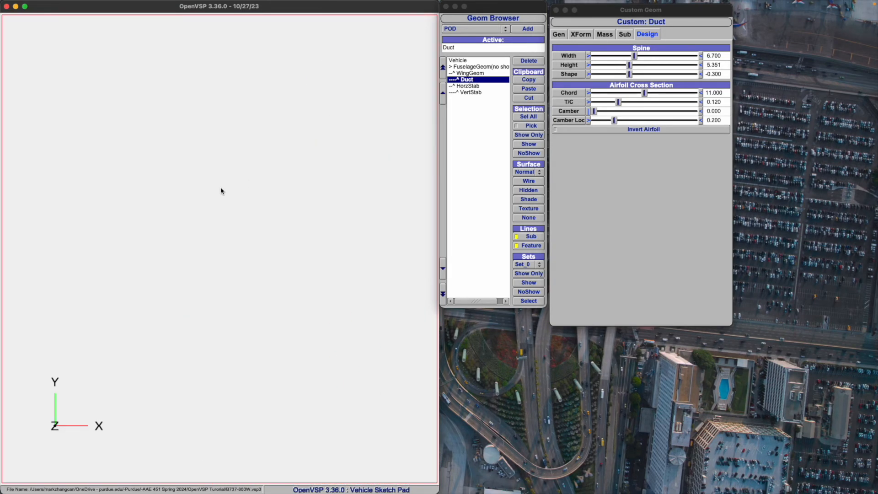
scroll(199, 202, "down", 6)
key("F8")
scroll(221, 208, "down", 4)
key("F7")
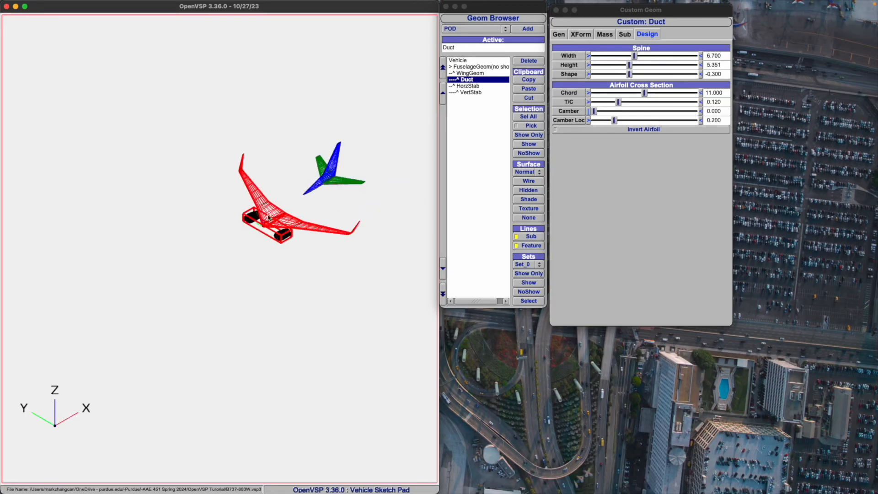
key("F6")
scroll(268, 219, "up", 8)
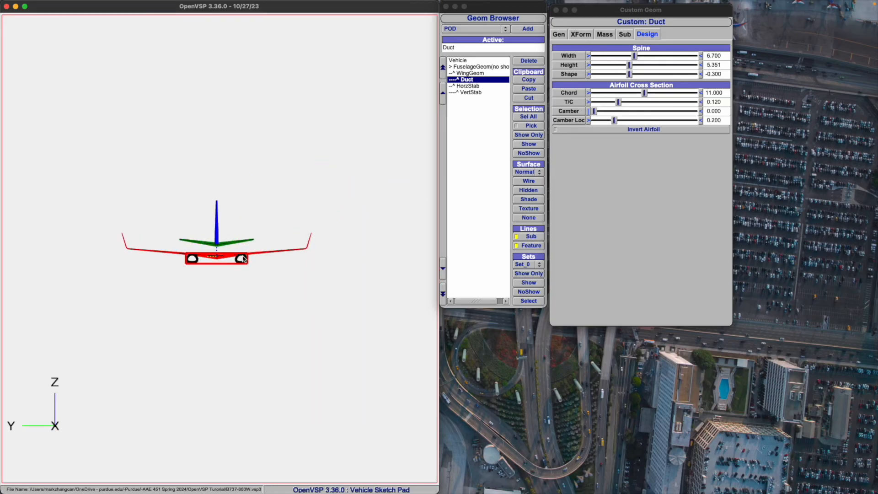
scroll(254, 231, "up", 3)
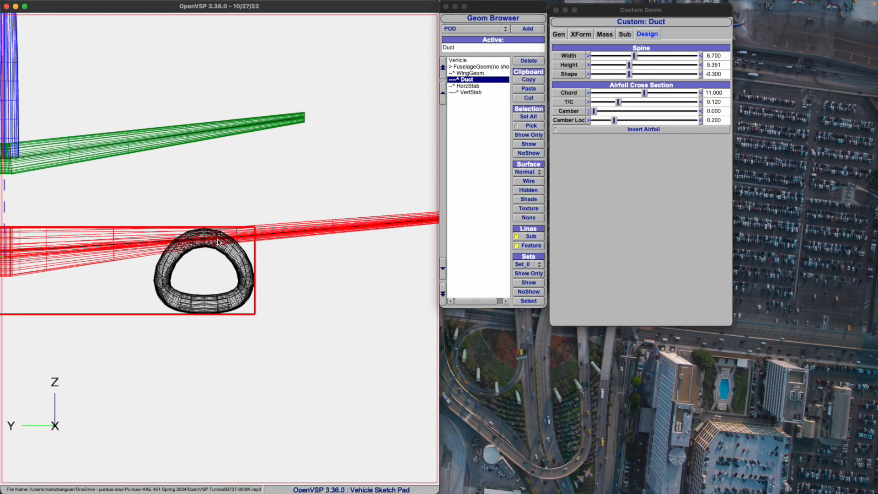
left_click(629, 74)
left_click(238, 259)
scroll(156, 279, "up", 2)
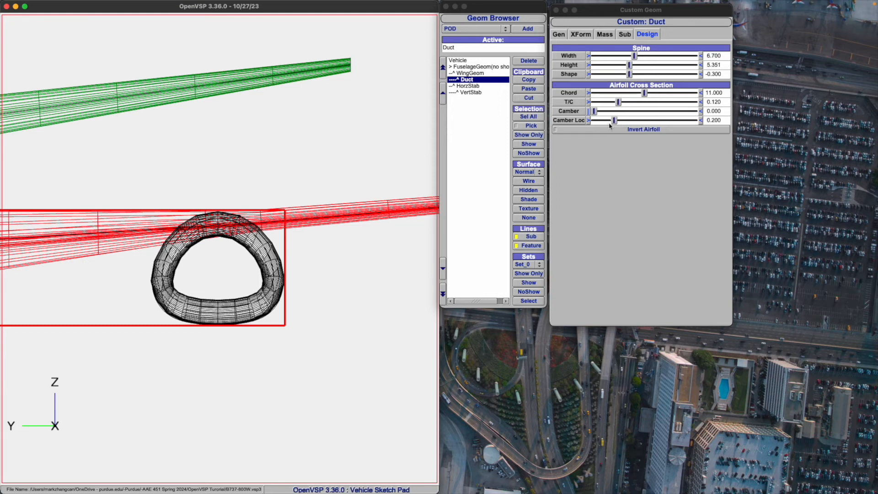
- Try the duct's spine Shape at -0.027 and 0.245, then set it back to -0.3
left_click(631, 76)
mouse_move(633, 76)
left_mouse_down()
mouse_move(659, 74)
mouse_move(645, 76)
left_mouse_up()
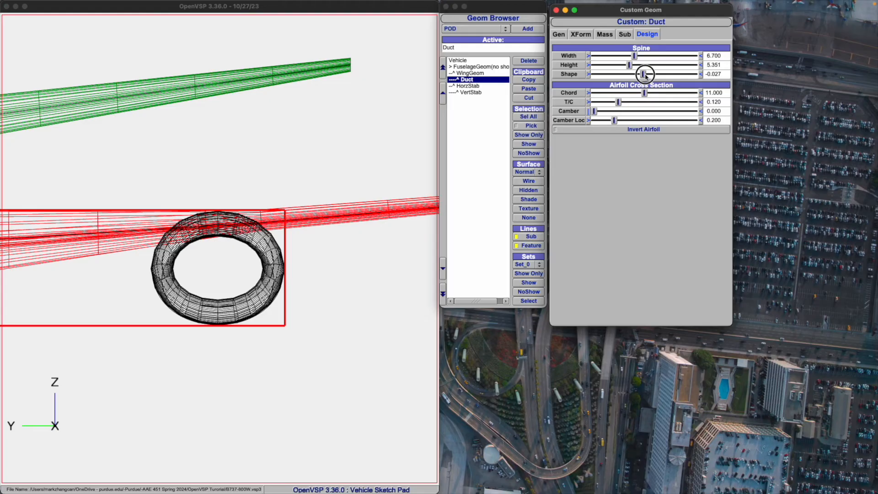
mouse_move(645, 76)
left_mouse_down()
mouse_move(633, 76)
mouse_move(659, 77)
left_mouse_up()
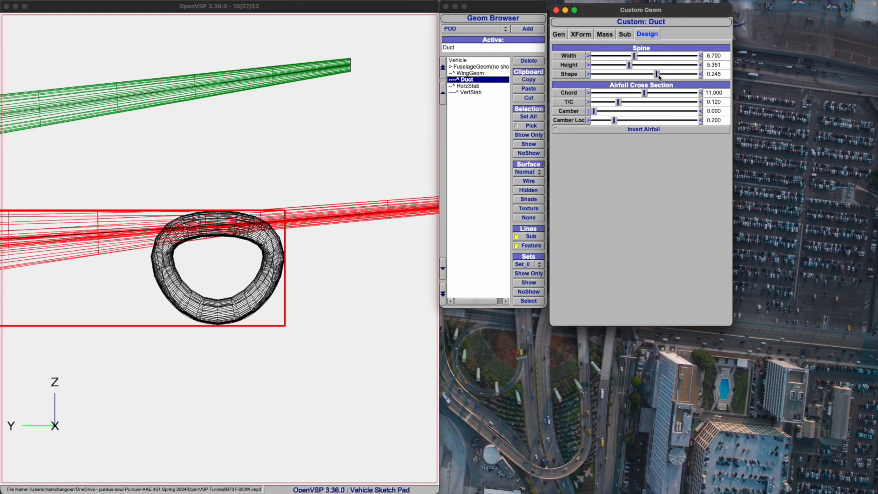
triple_click(713, 75)
type("-0.3")
key("Return")
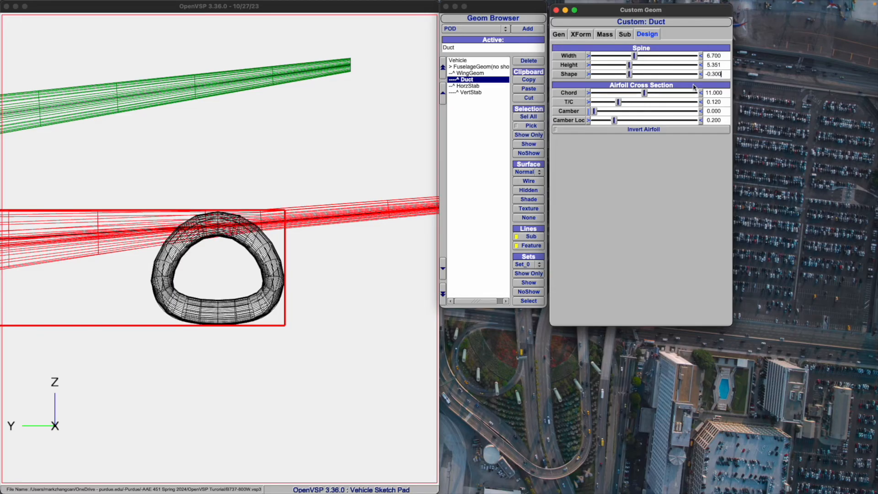
left_click(397, 159)
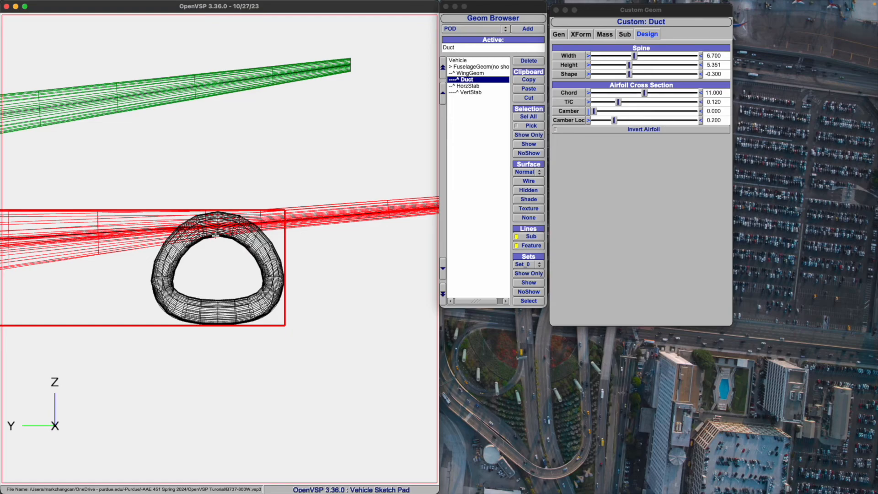
- Try the Duct's airfoil Chord at 10, then undo the change
scroll(213, 226, "up", 5)
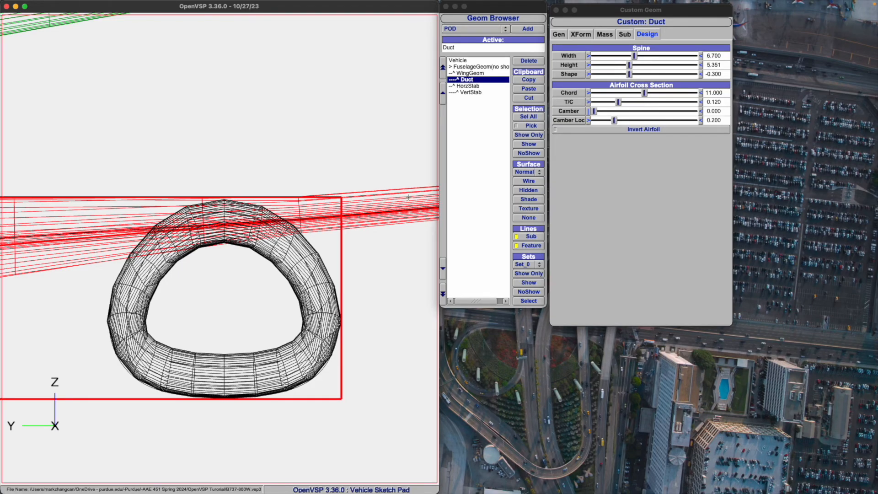
left_click(655, 99)
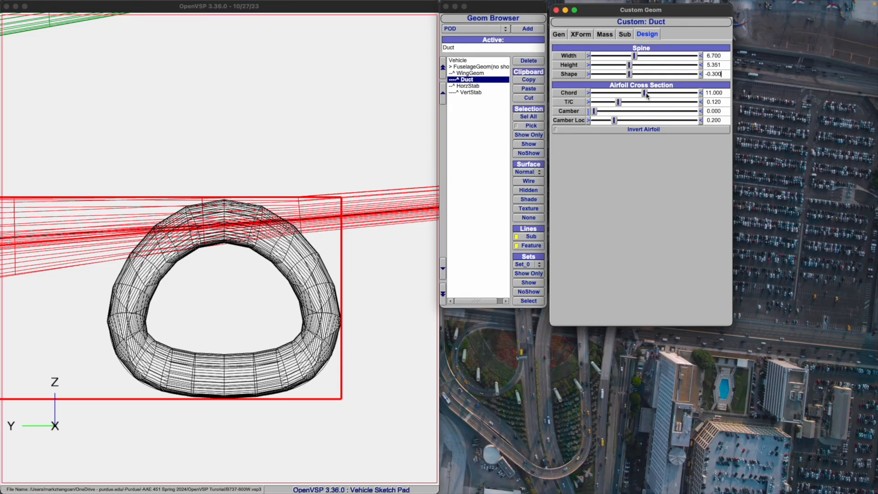
mouse_move(646, 93)
left_mouse_down()
mouse_move(671, 92)
mouse_move(622, 97)
mouse_move(641, 98)
left_mouse_up()
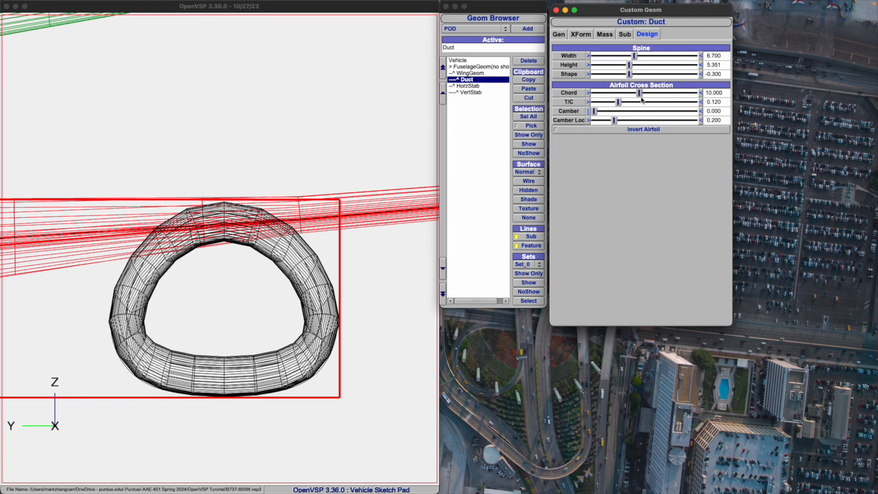
key("ctrl+z")
left_click(336, 224)
scroll(320, 210, "down", 5)
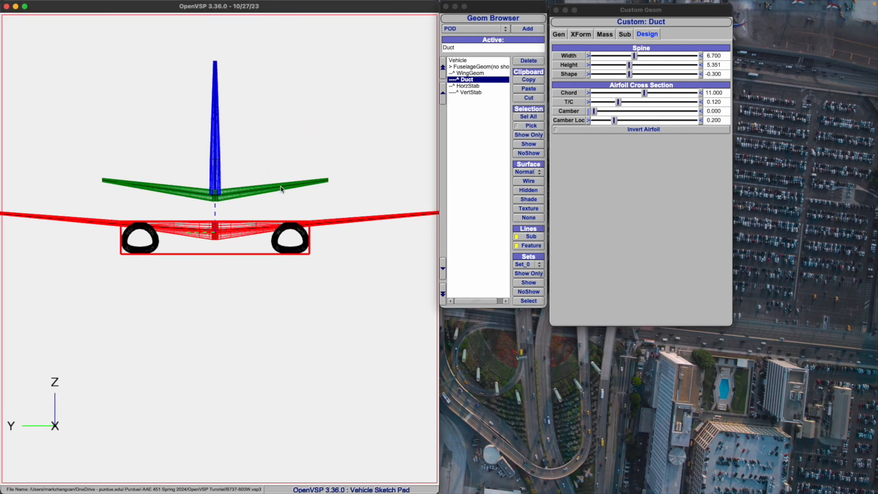
- Make the hidden FuselageGeom visible again
scroll(270, 192, "up", 3)
left_click(642, 67)
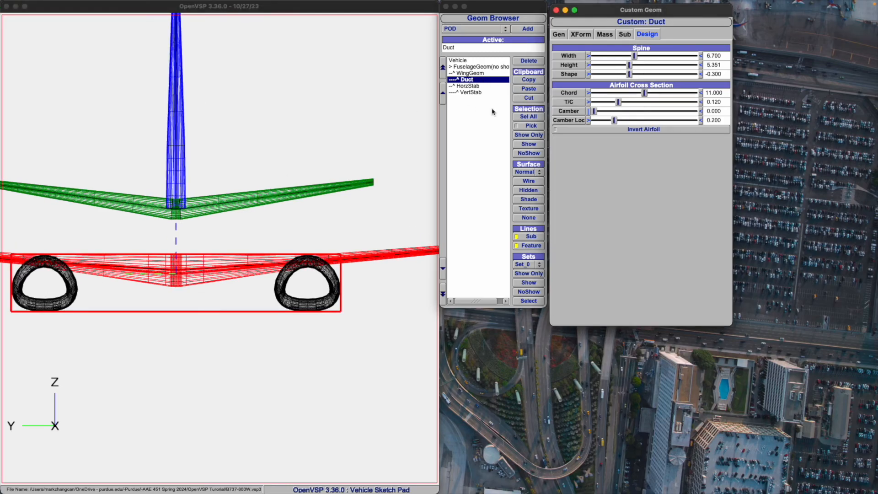
left_click(480, 74)
left_click(472, 67)
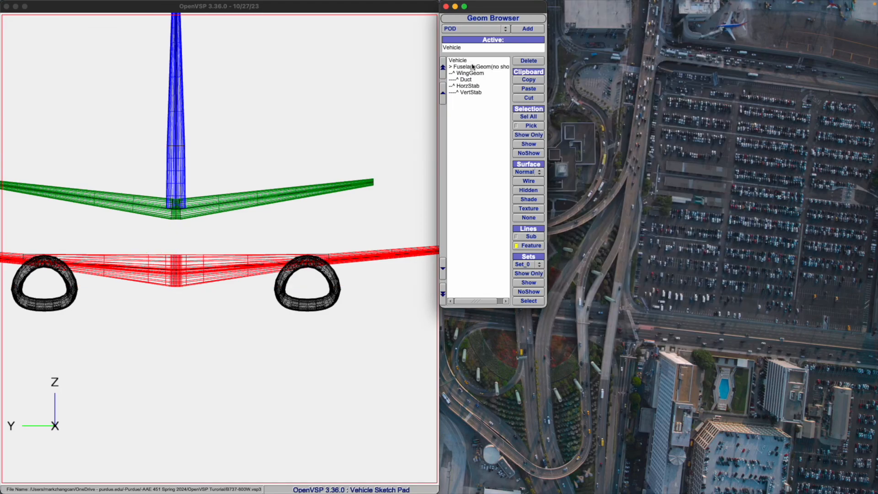
left_click(472, 66)
left_click(528, 144)
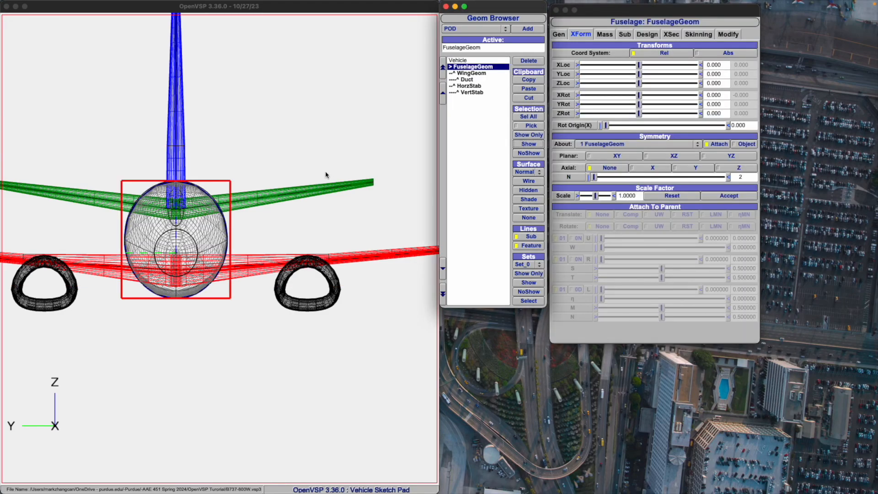
- Examine how the ducts sit relative to the wing and fuselage from oblique angles, and review the Duct's transform parameters
left_click_drag(327, 243, 224, 227)
scroll(225, 226, "down", 8)
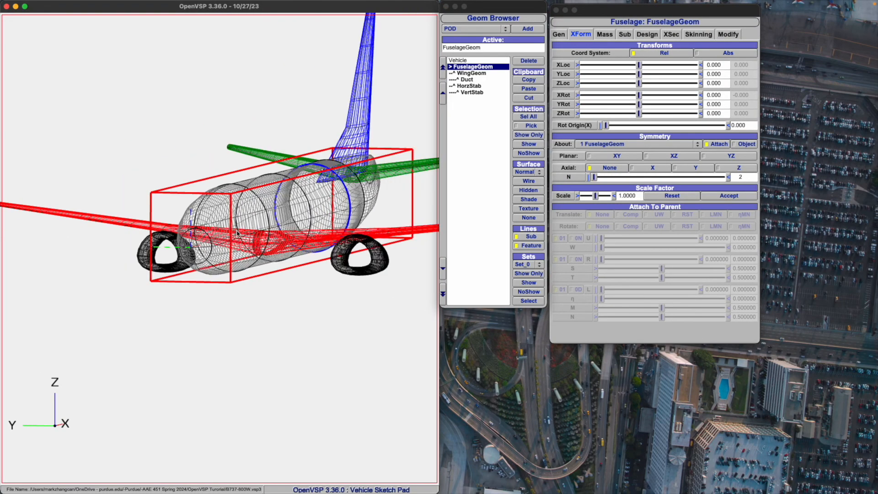
scroll(294, 206, "up", 3)
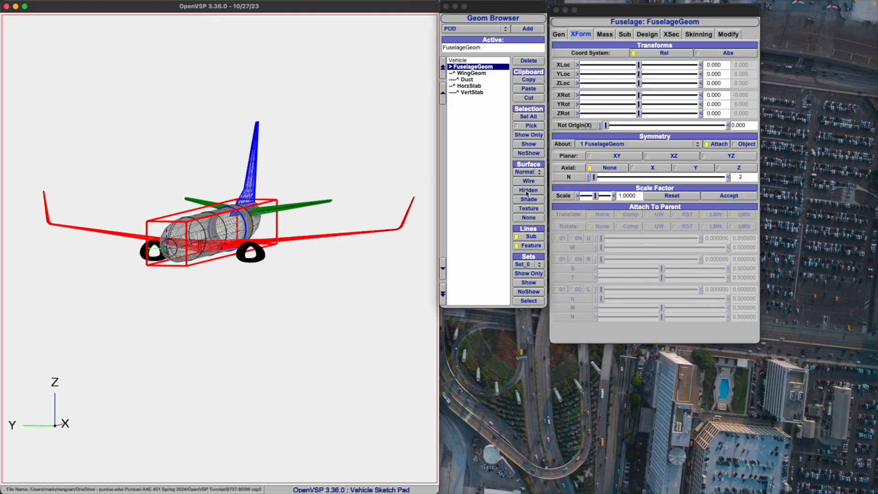
scroll(245, 189, "up", 5)
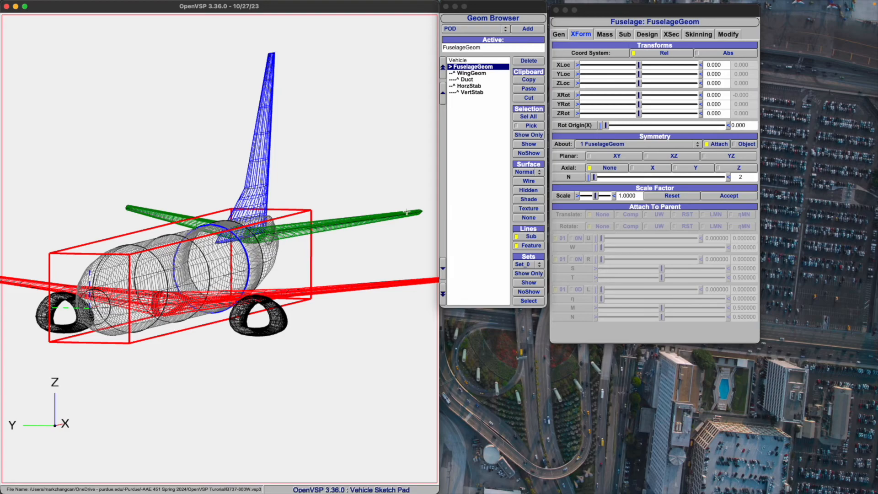
right_click_drag(288, 274, 268, 275)
left_click_drag(267, 274, 196, 272)
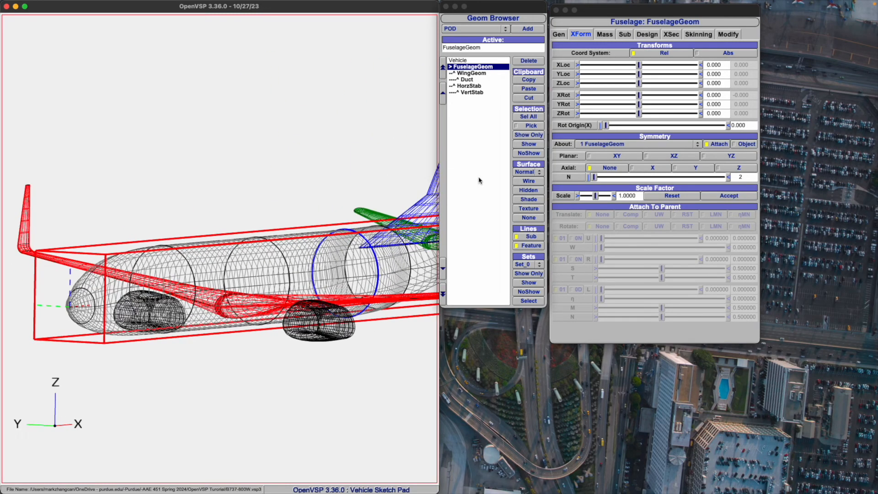
left_click(455, 78)
left_click(578, 35)
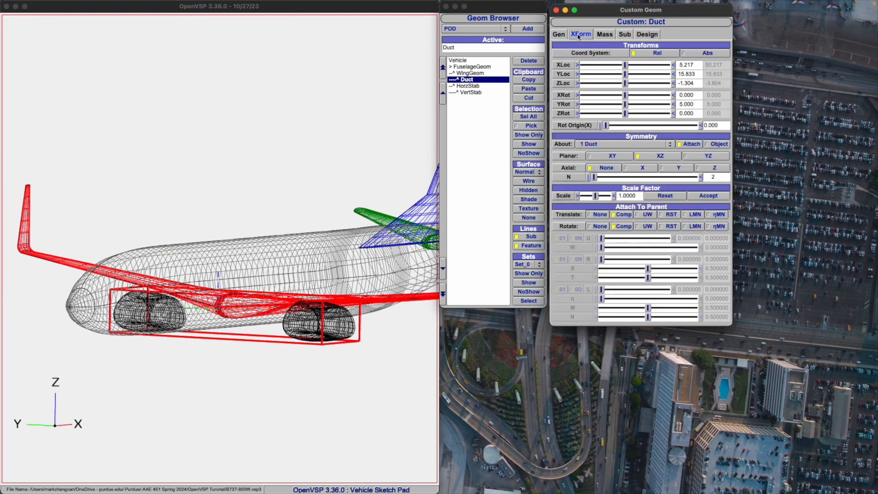
left_click(690, 104)
left_click(323, 335)
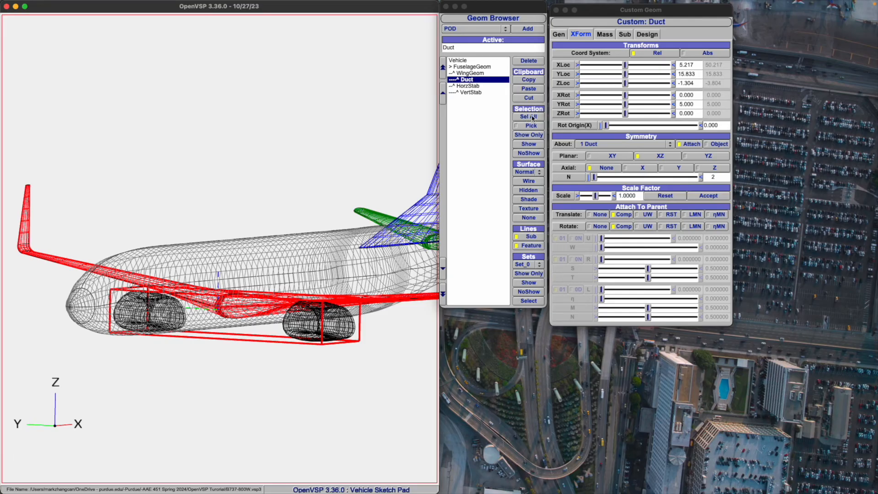
- Select wireframe display for the fuselage and view the whole aircraft with nothing selected, then its ducts and fuselage up close
left_click(479, 67)
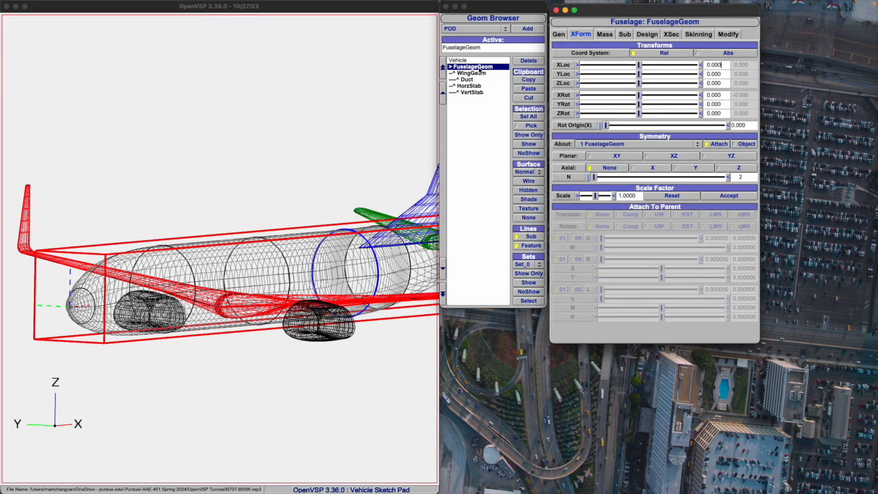
left_click(531, 184)
scroll(247, 199, "down", 5)
left_click(410, 165)
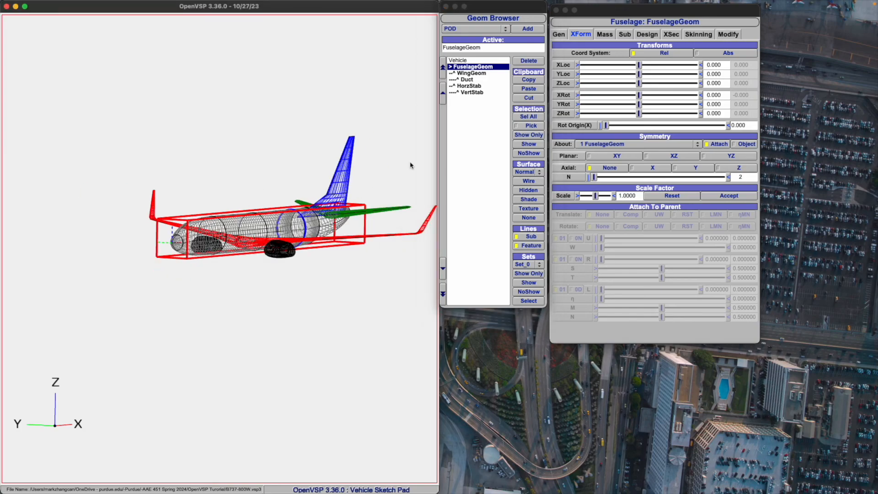
left_click(470, 61)
left_click_drag(414, 117, 316, 167)
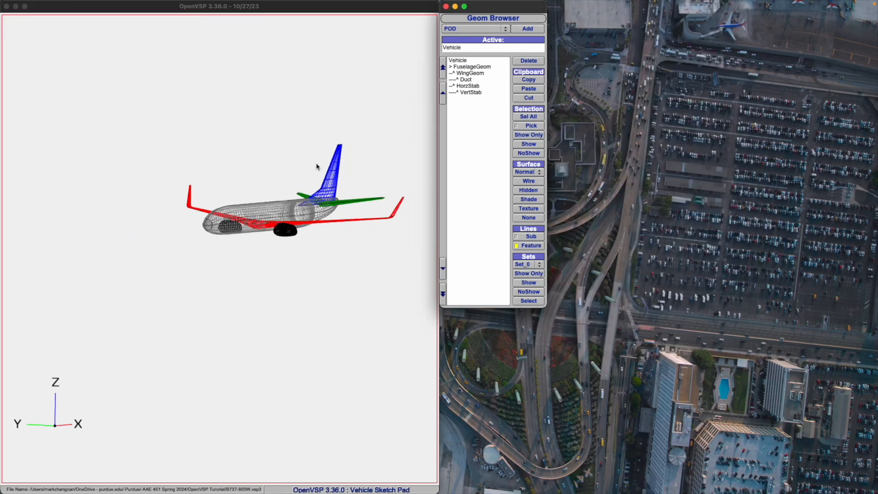
scroll(317, 167, "down", 1)
scroll(387, 169, "up", 4)
left_click(429, 176)
scroll(340, 163, "up", 2)
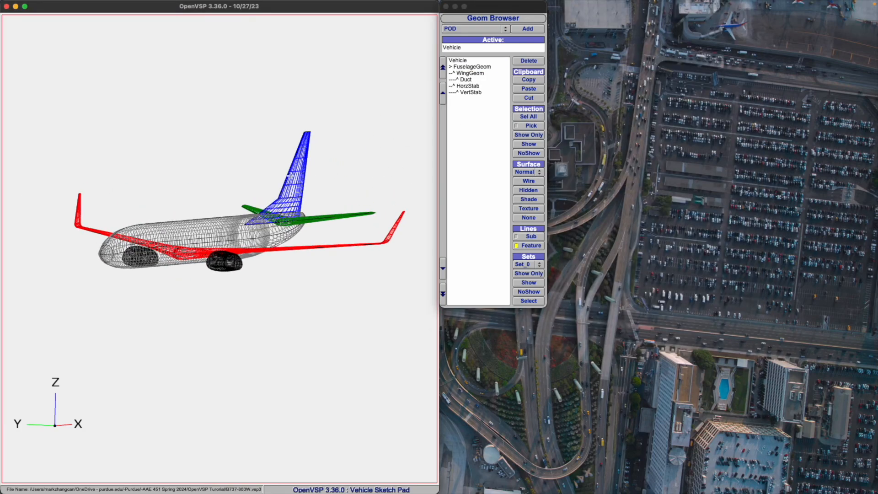
scroll(178, 251, "up", 3)
scroll(200, 264, "up", 2)
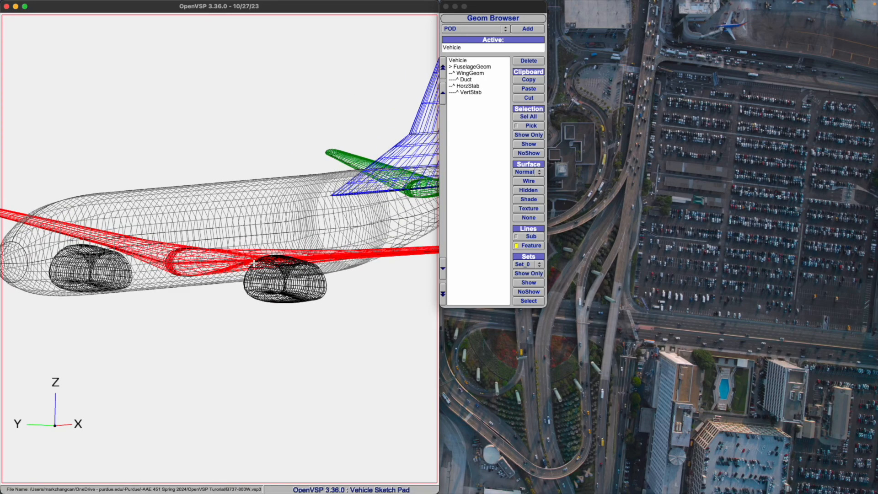
- Display FuselageGeom's surface in Hidden mode and view the aircraft from an oblique side angle
left_click(524, 192)
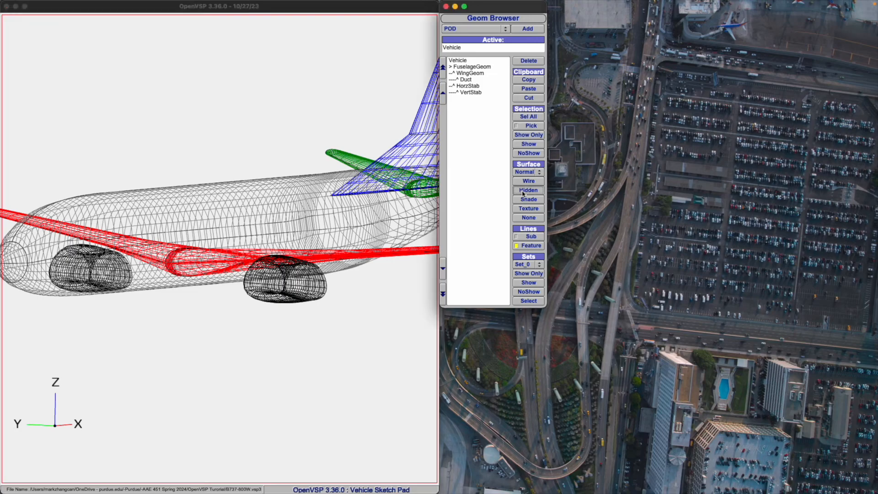
left_click(471, 66)
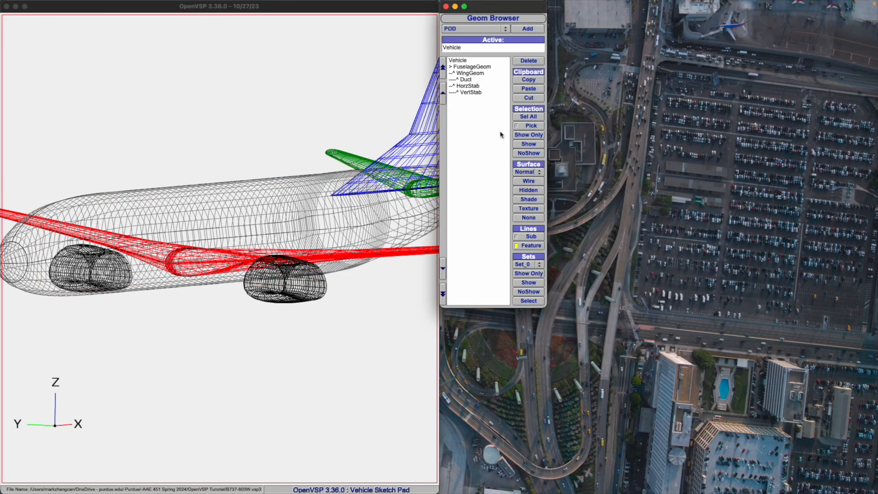
left_click(475, 67)
left_click(206, 198)
scroll(206, 198, "down", 10)
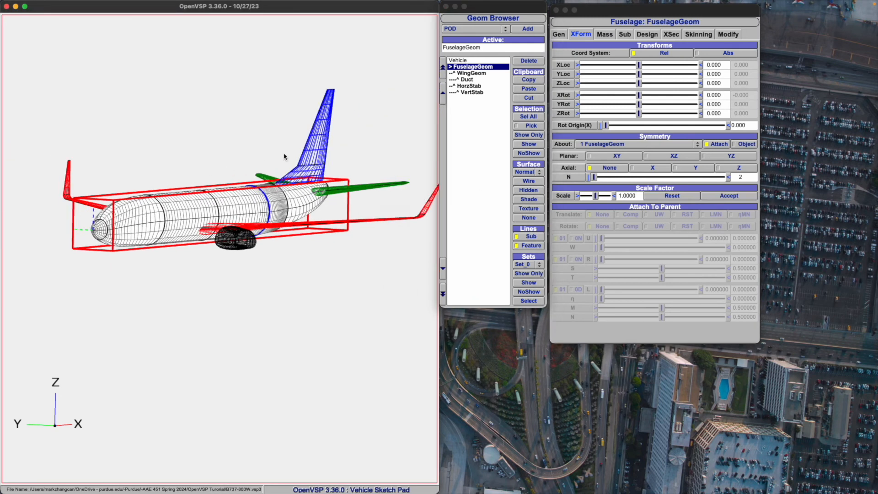
mouse_move(276, 153)
left_mouse_down()
mouse_move(261, 149)
mouse_move(280, 149)
left_mouse_up()
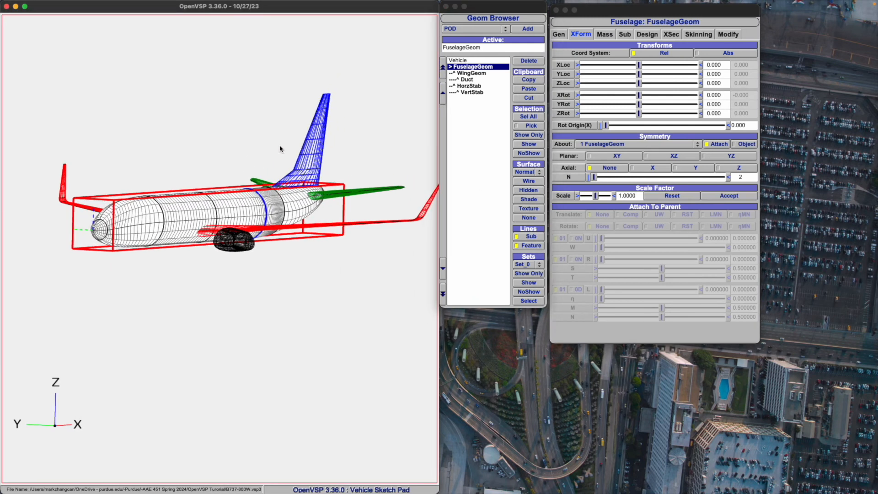
right_click_drag(279, 150, 236, 190)
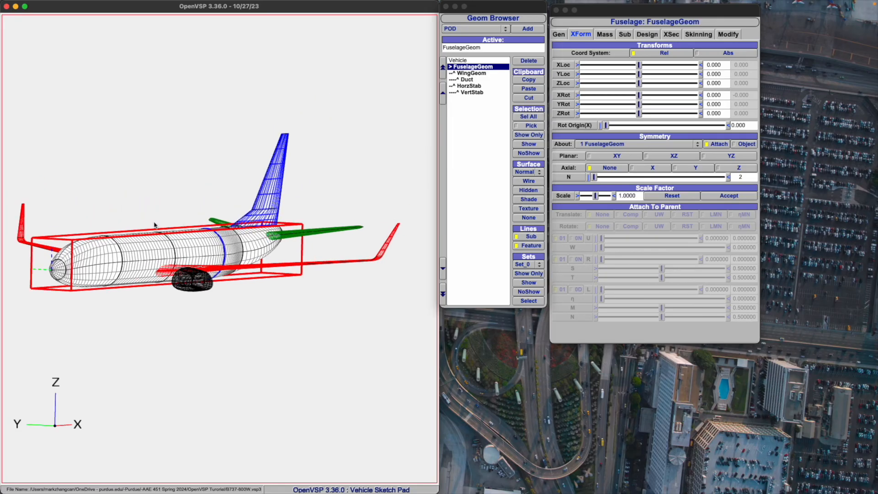
right_click_drag(152, 219, 147, 223)
- Display the fuselage in Shade mode, and apply the same shading to all of the aircraft's components
left_click(520, 201)
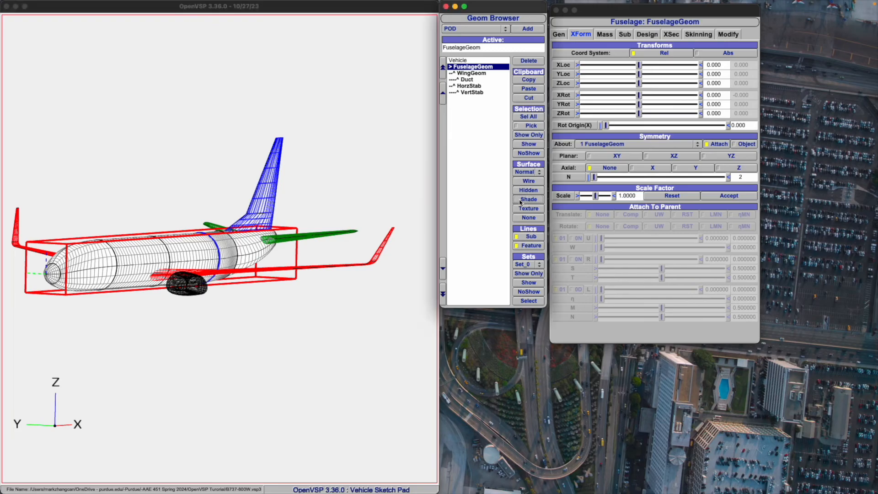
left_click(476, 67)
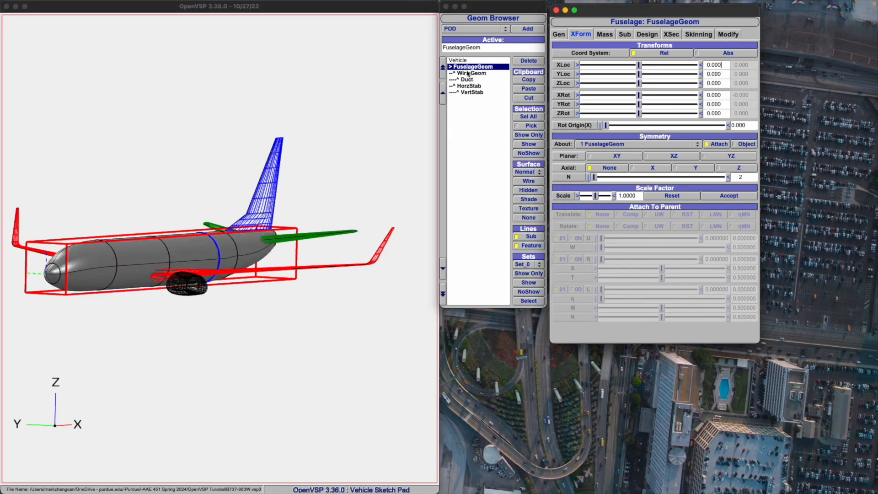
left_click(469, 74)
key("super+a")
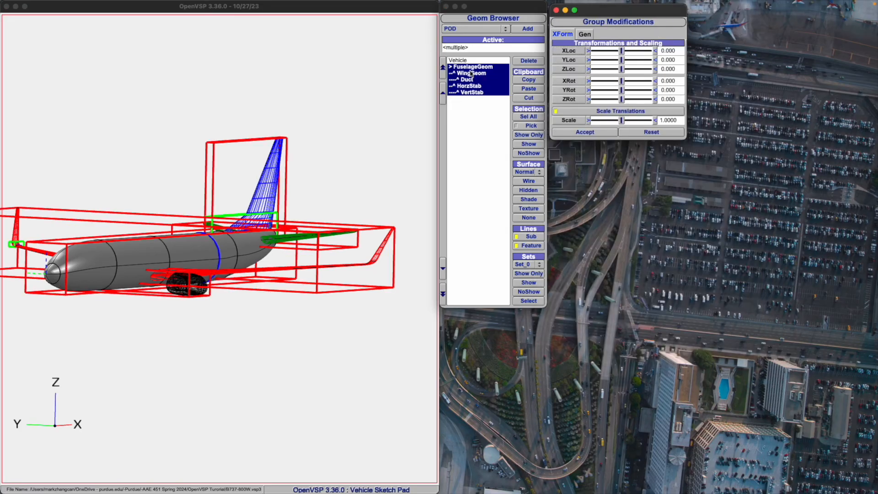
left_click(528, 200)
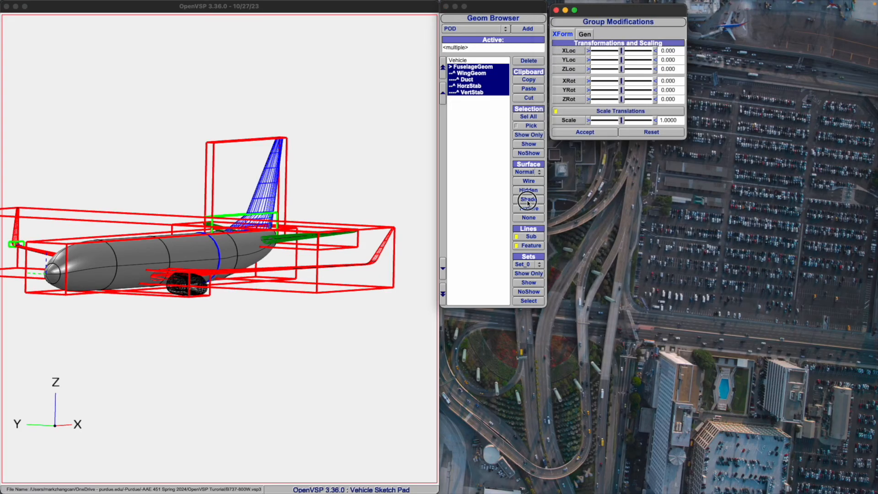
left_click(333, 191)
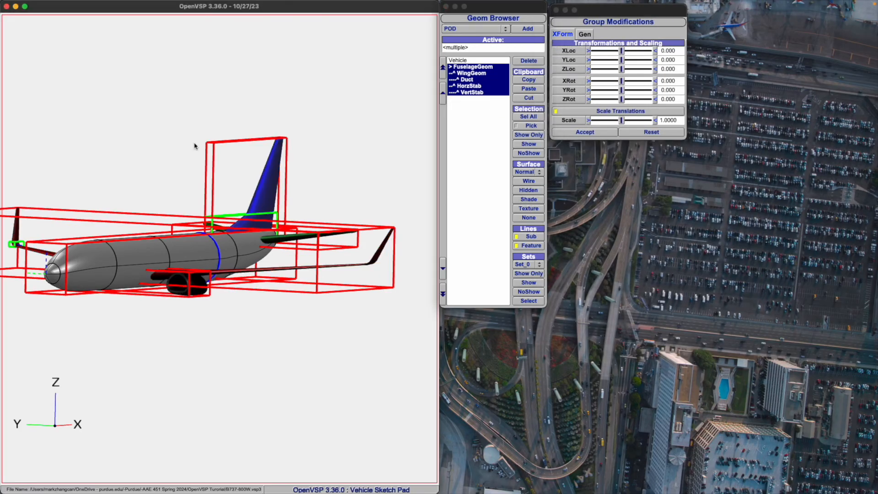
- Review the material options for FuselageGeom without changing the Chrome material, and view the shaded aircraft from an elevated angle
left_click(465, 61)
left_click(475, 67)
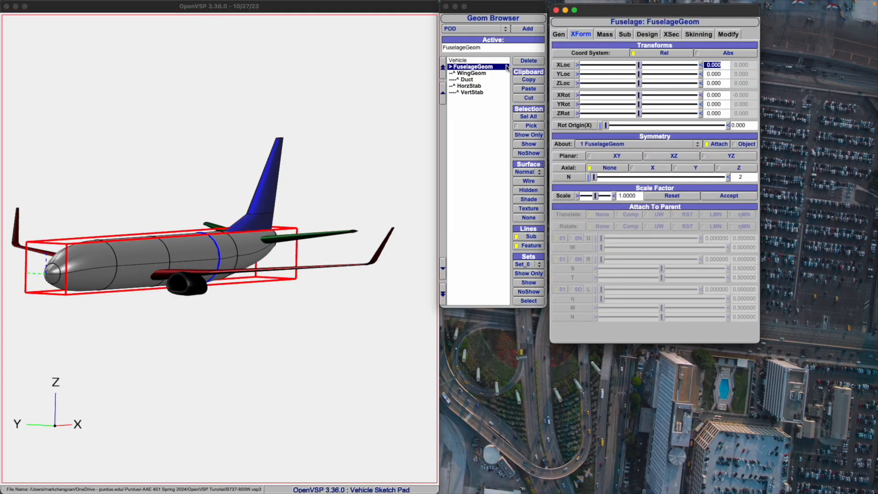
left_click(559, 35)
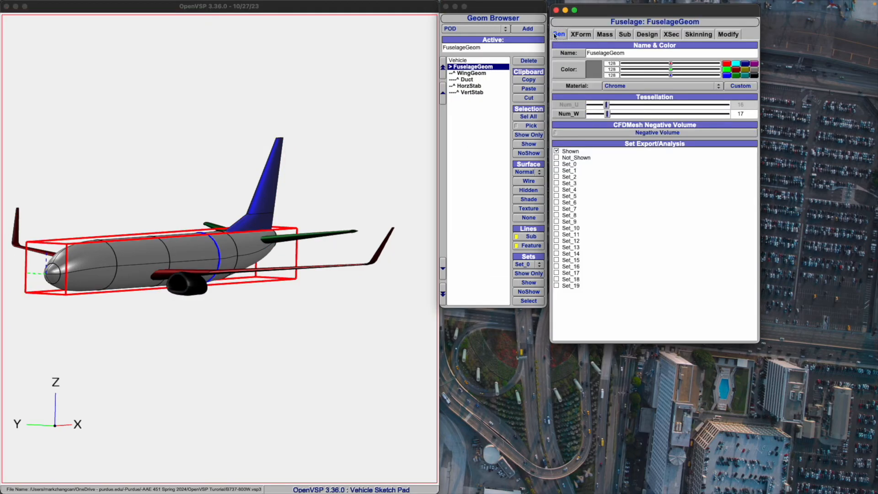
left_click(617, 87)
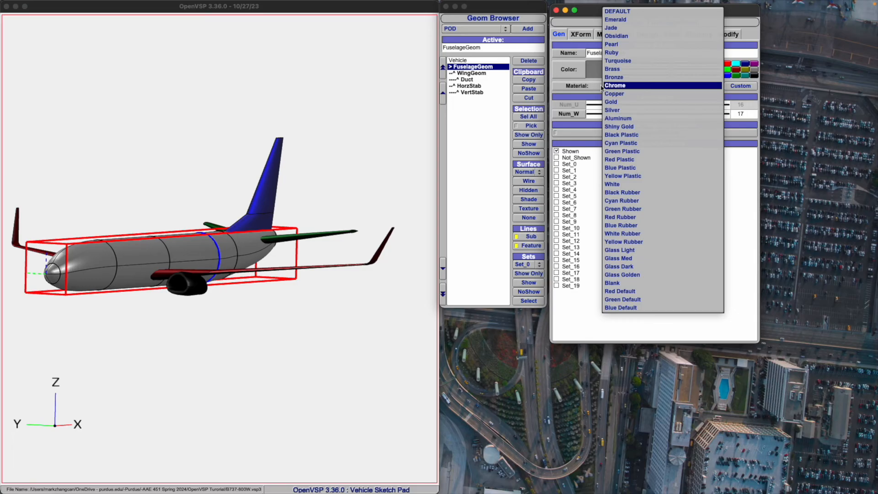
left_click(348, 154)
left_click_drag(302, 166, 310, 113)
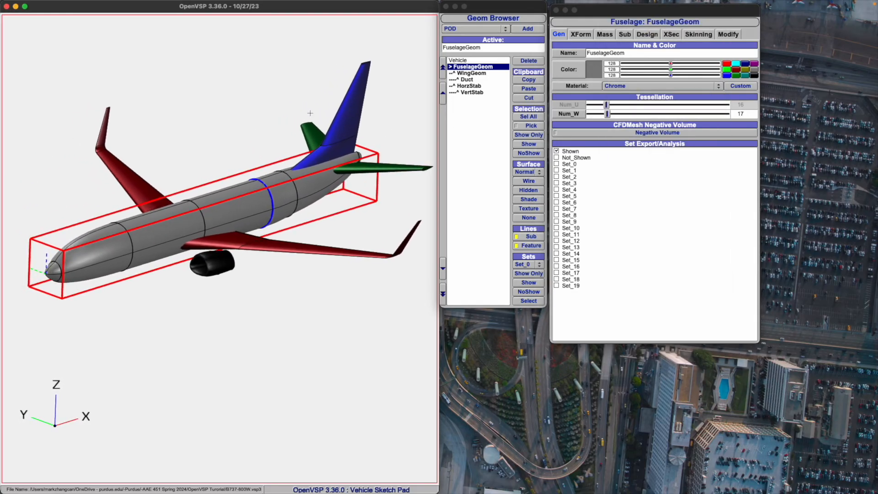
- View the shaded aircraft with nothing selected, and set FuselageGeom's surface display to None
left_click(461, 62)
left_click(238, 169)
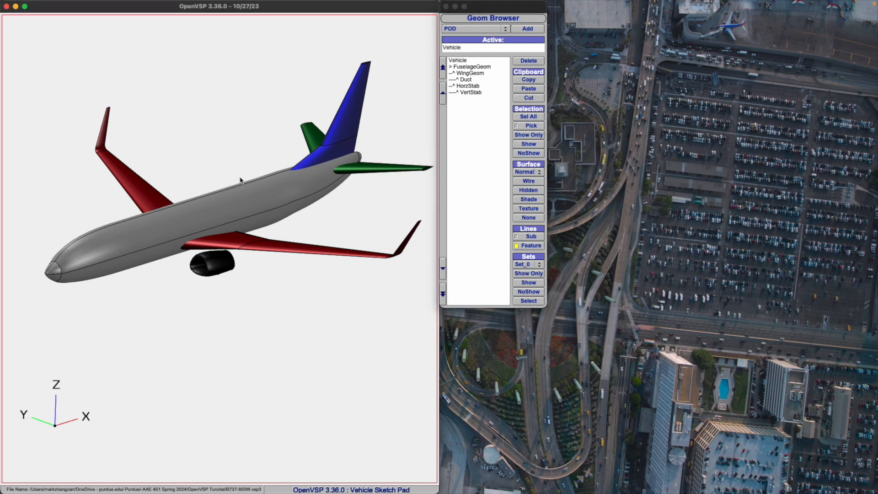
left_click(521, 219)
left_click(472, 68)
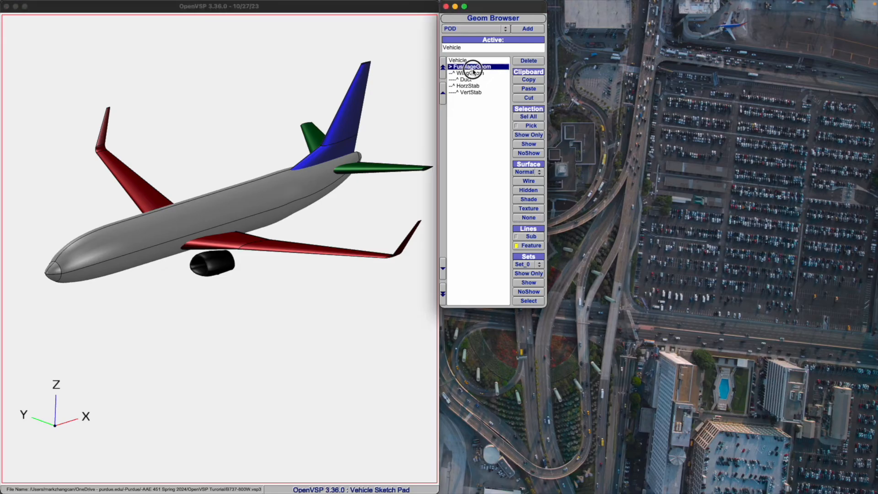
left_click(529, 217)
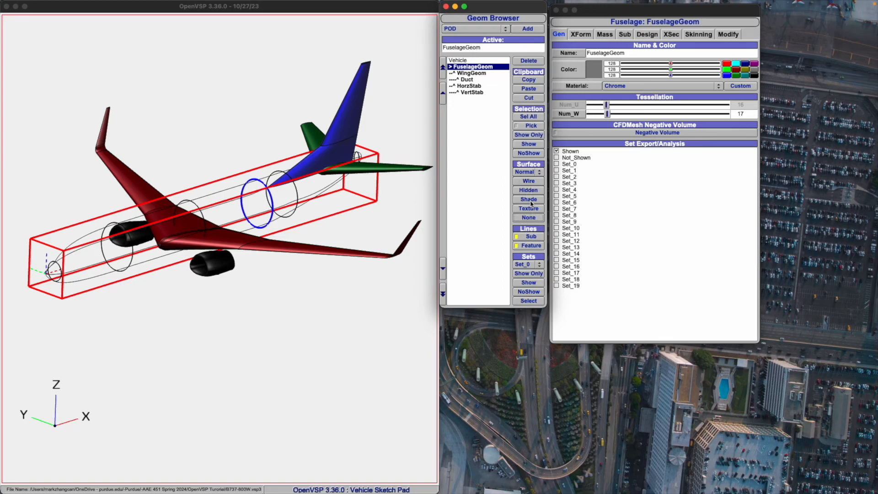
- Inspect the fuselage's outline and cross-sections around the engines, and display FuselageGeom's surface in Texture mode
left_click(414, 190)
scroll(100, 223, "up", 5)
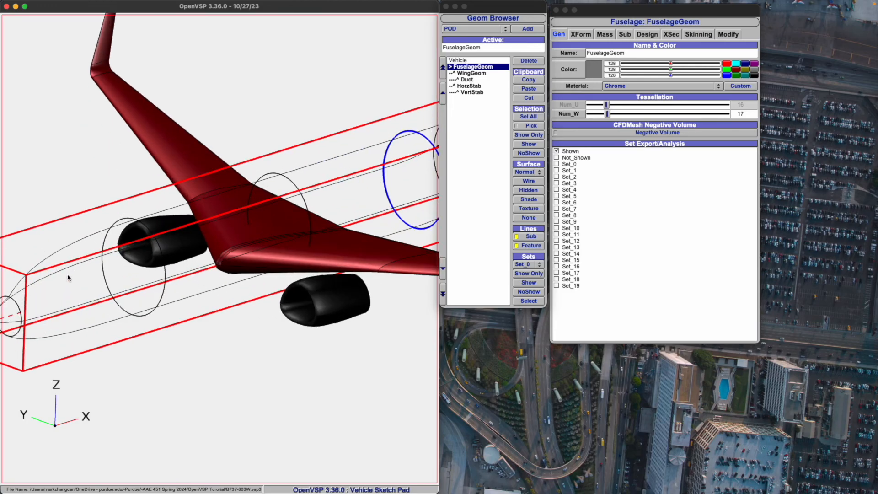
scroll(67, 277, "up", 2)
scroll(68, 279, "down", 6)
scroll(38, 302, "up", 6)
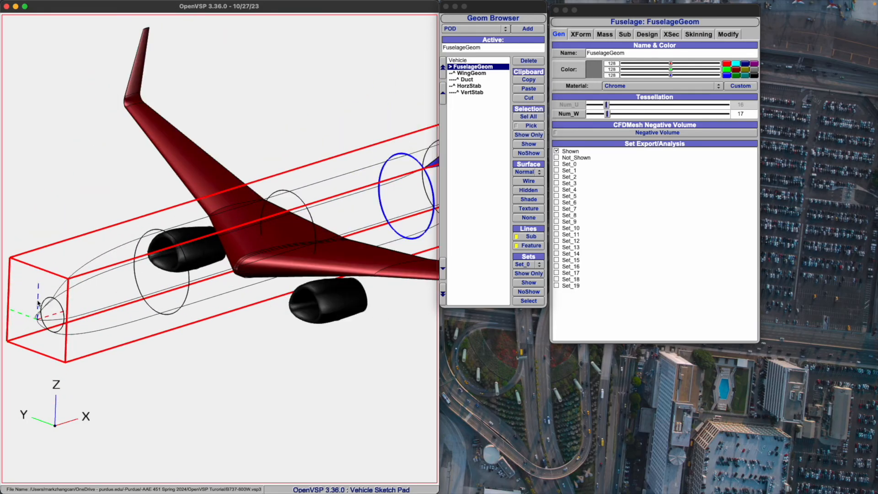
scroll(38, 302, "up", 3)
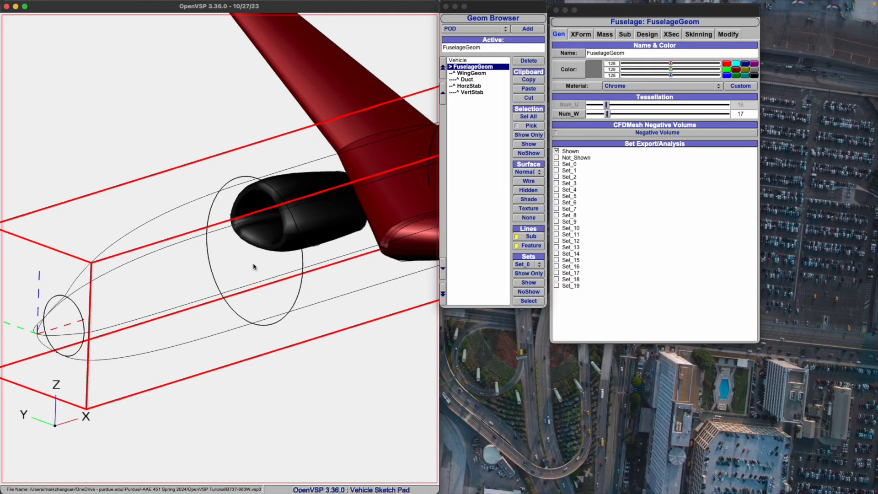
scroll(259, 254, "down", 5)
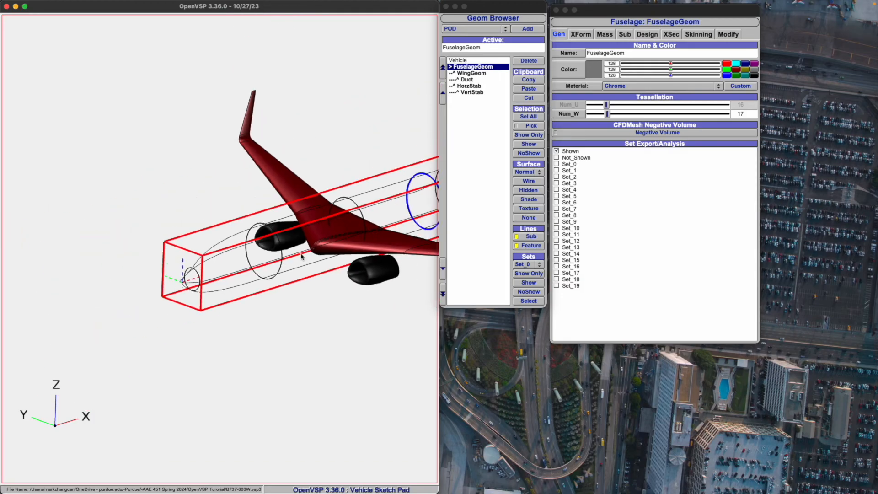
left_click(526, 209)
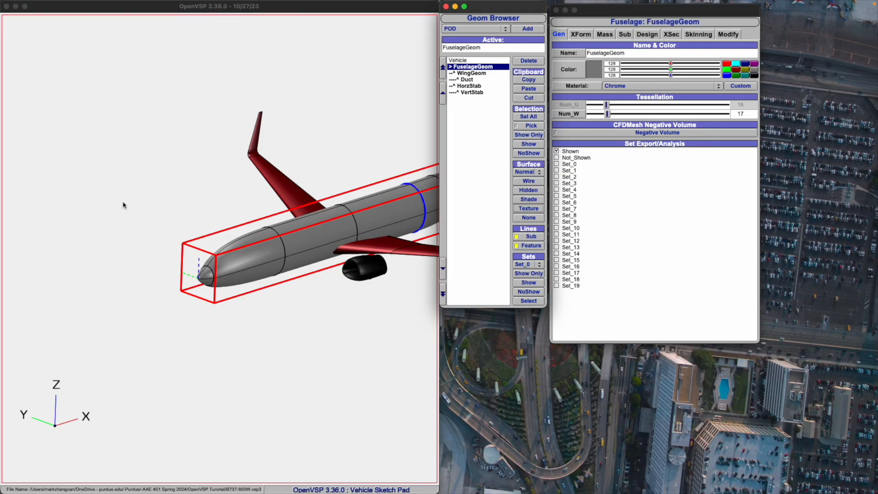
scroll(137, 196, "down", 3)
scroll(238, 157, "up", 1)
- Switch to Safari and examine the Boeing 737-800W general dimensions drawing
mouse_move(122, 3)
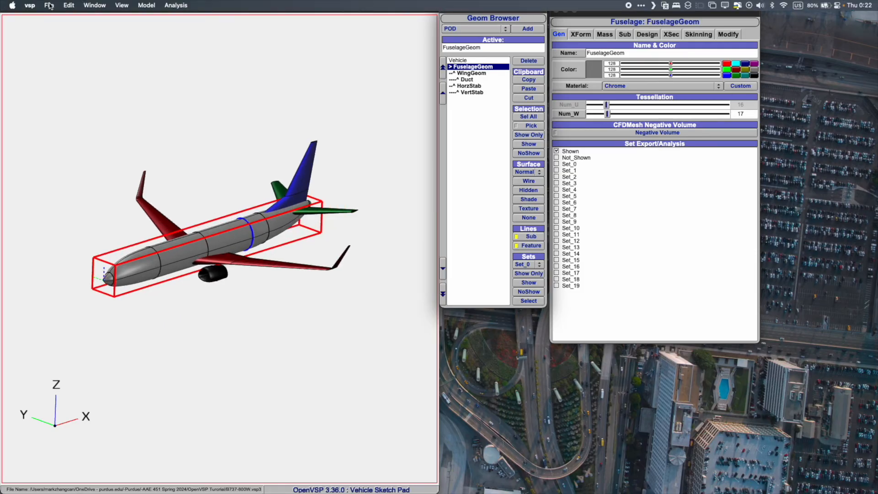
key("ctrl+Left")
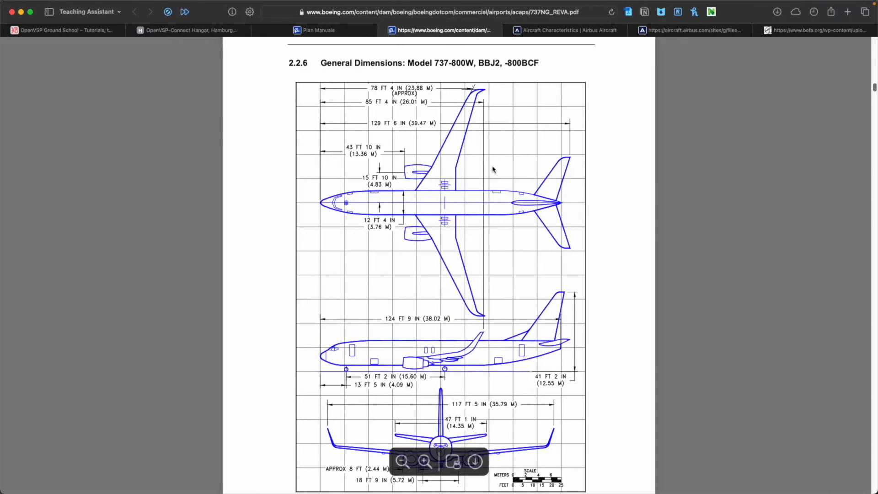
mouse_move(395, 3)
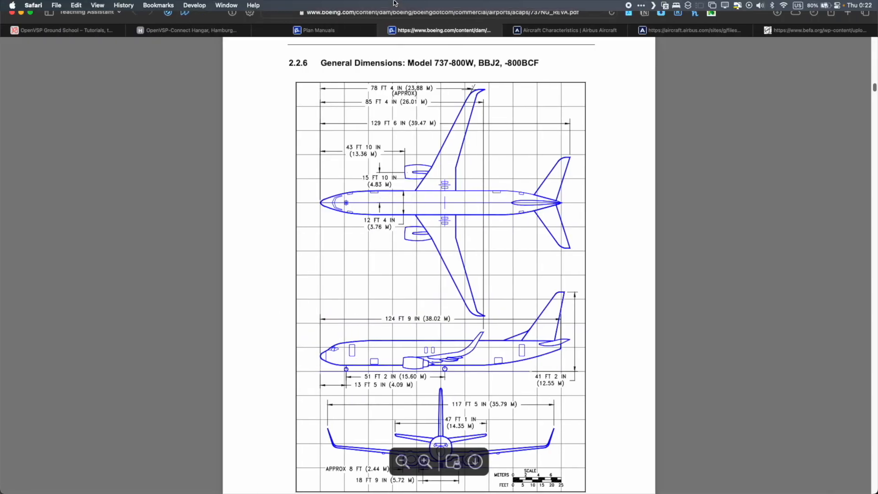
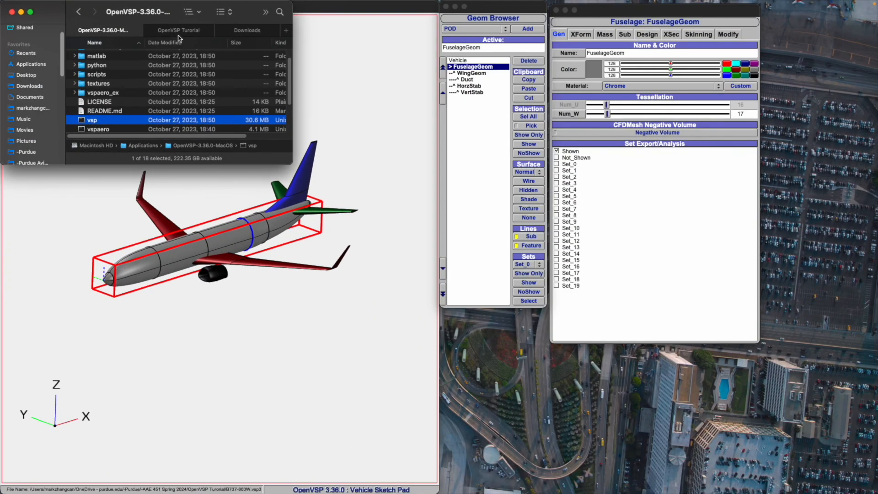
- Preview the B737-800W-SideView.png and B737-800W-TopView.png images in Finder's OpenVSP Turorial folder, and return to OpenVSP
left_click(178, 31)
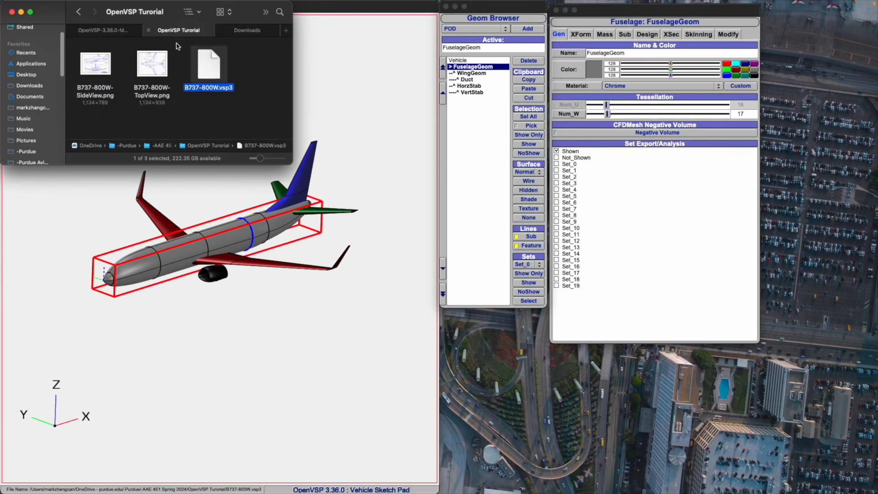
left_click(147, 69)
key("space")
key("Left")
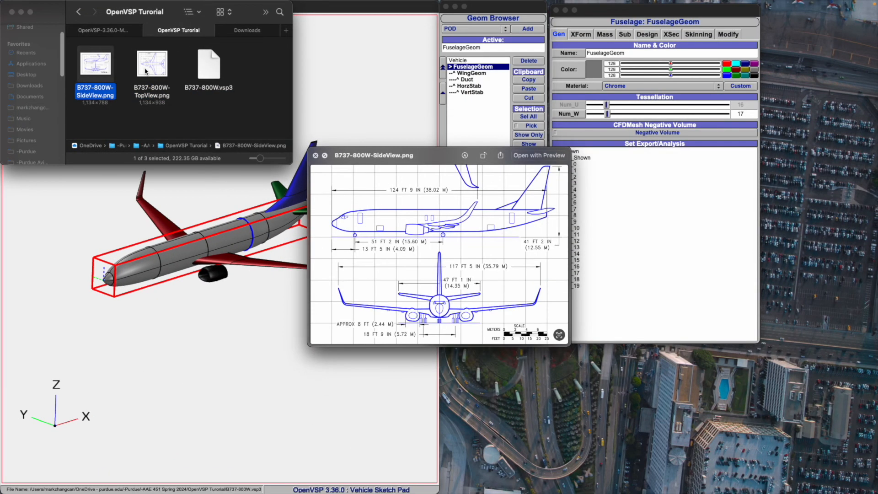
key("Right")
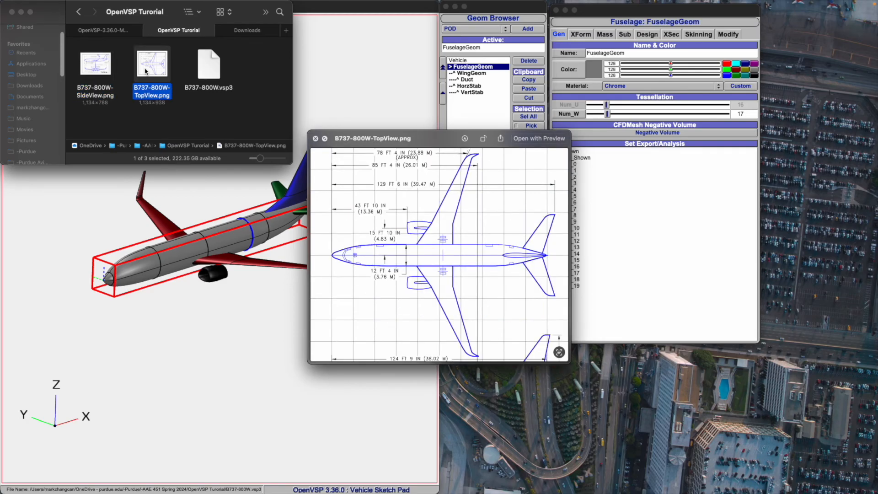
key("space")
left_click(191, 181)
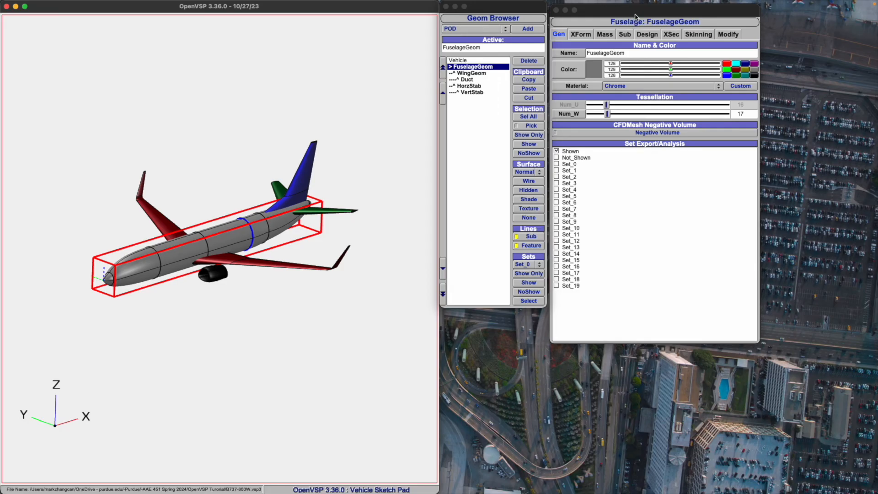
- Open the background settings, placing their window and the fuselage window clear of the model view and the Geom Browser
left_click_drag(635, 17, 734, 24)
left_click(75, 5)
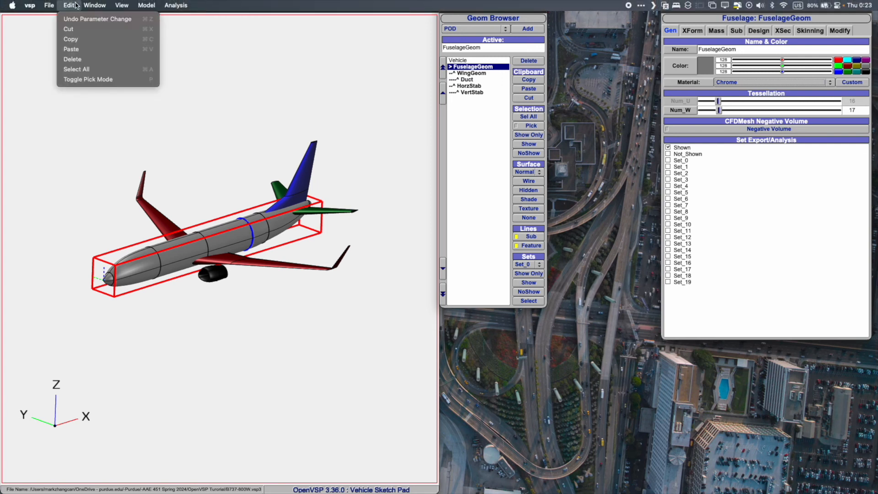
mouse_move(93, 6)
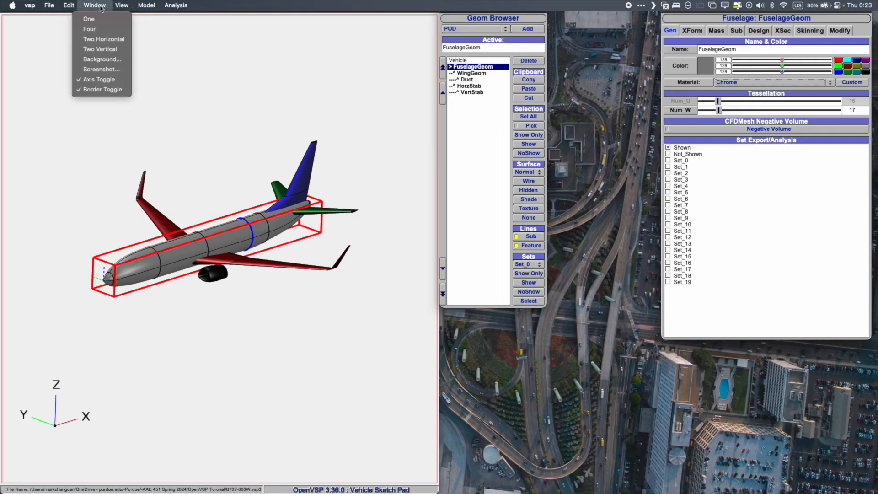
left_click(101, 59)
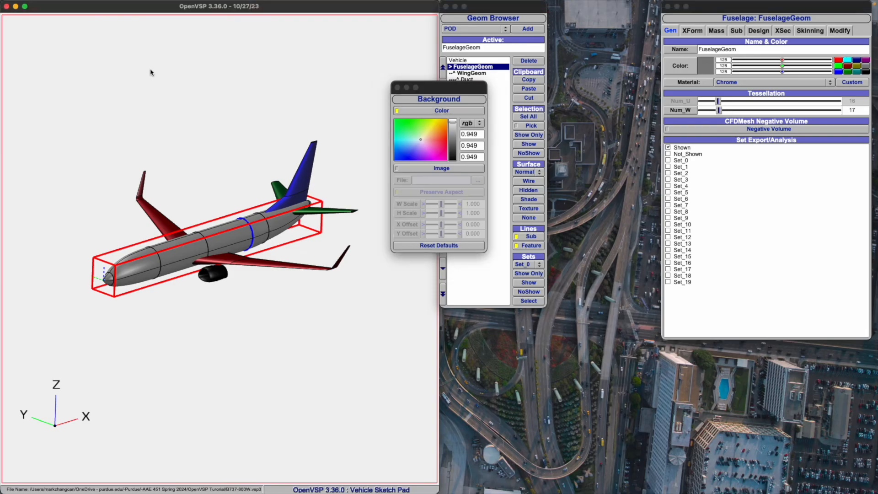
left_click_drag(439, 91, 602, 52)
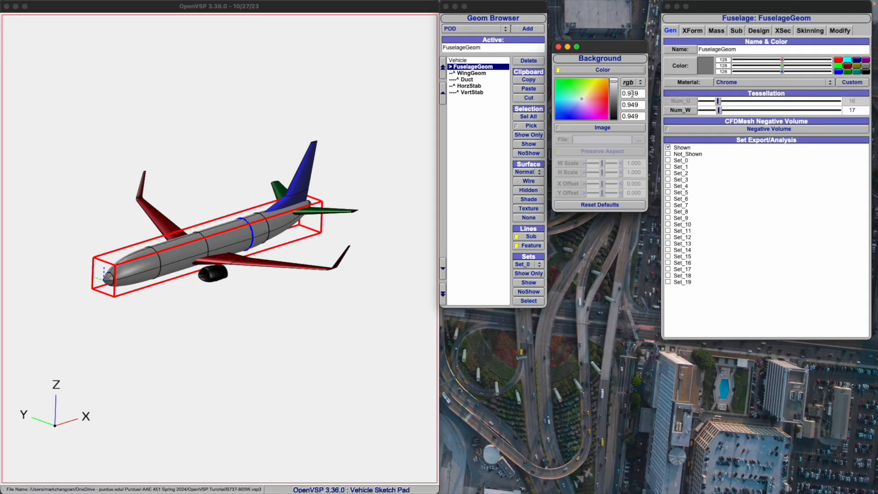
- Switch the background to an image and load B737-800W-SideView.png from the favourite OpenVSP Turorial folder
left_click(613, 130)
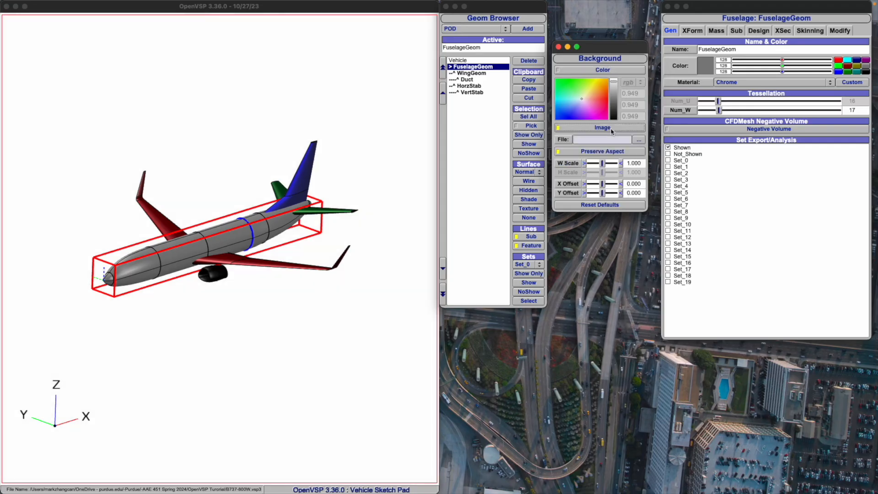
left_click(639, 140)
left_click(522, 100)
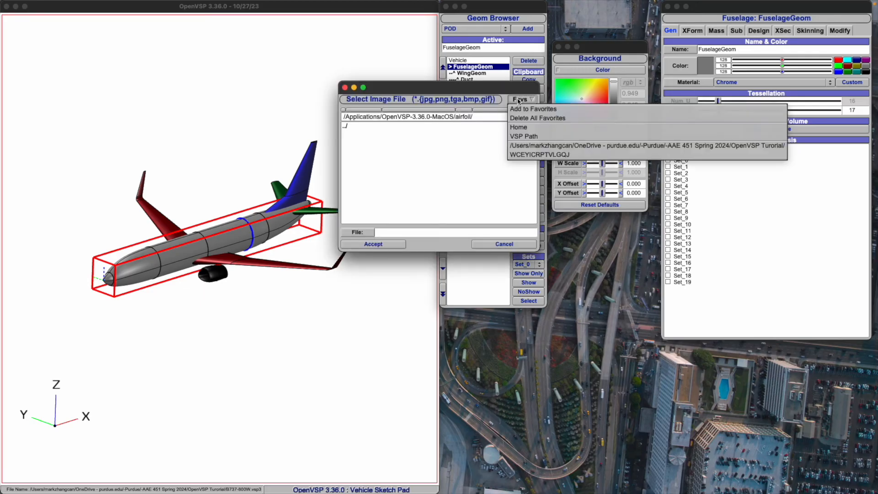
left_click(512, 149)
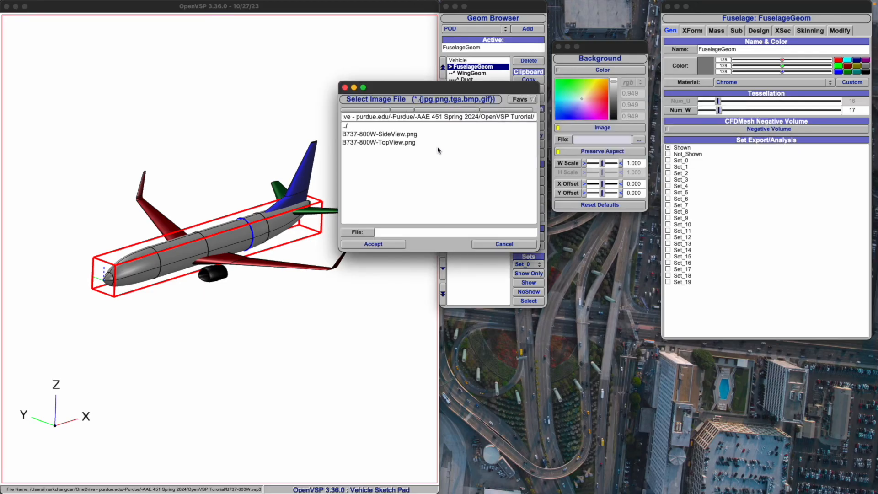
left_click(413, 134)
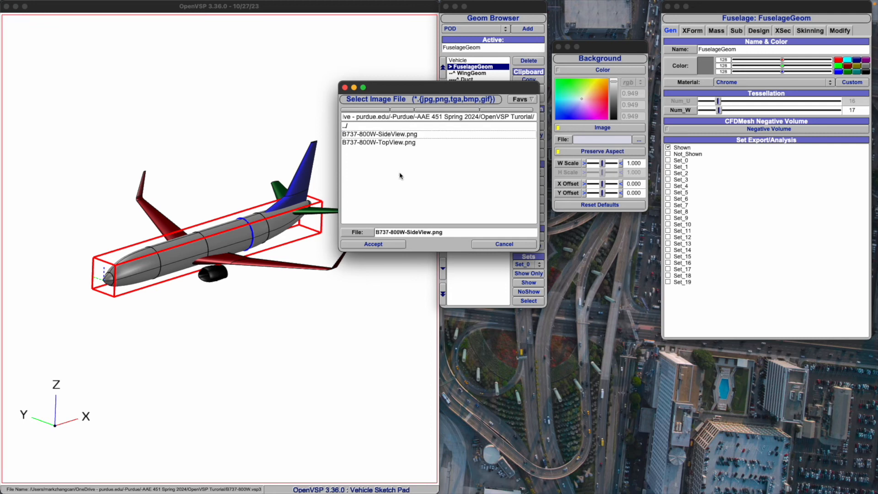
left_click(369, 245)
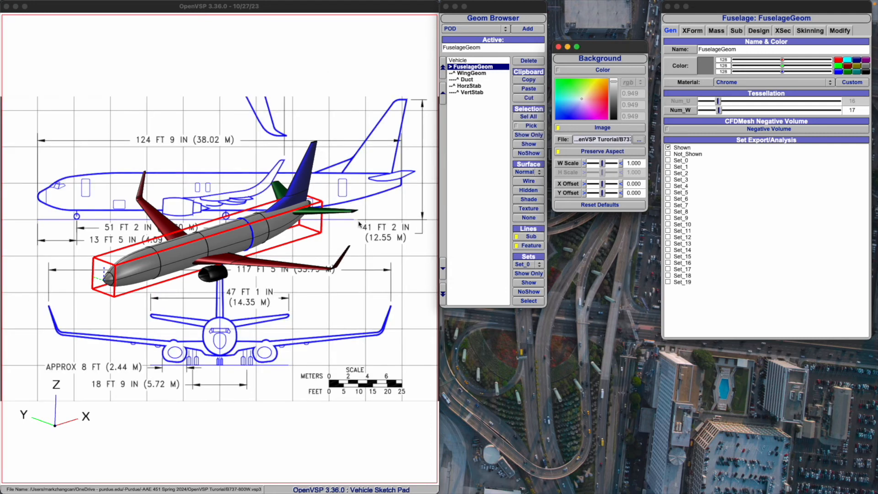
left_click(328, 160)
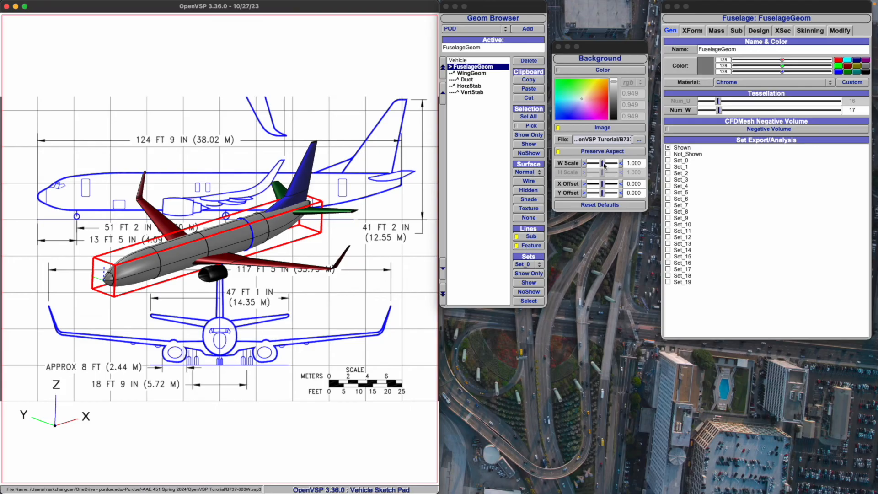
- Try a W Scale of 1.148 and an X Offset of 0.019 on the side-view image, and reset the background to its defaults
left_click_drag(604, 165, 602, 184)
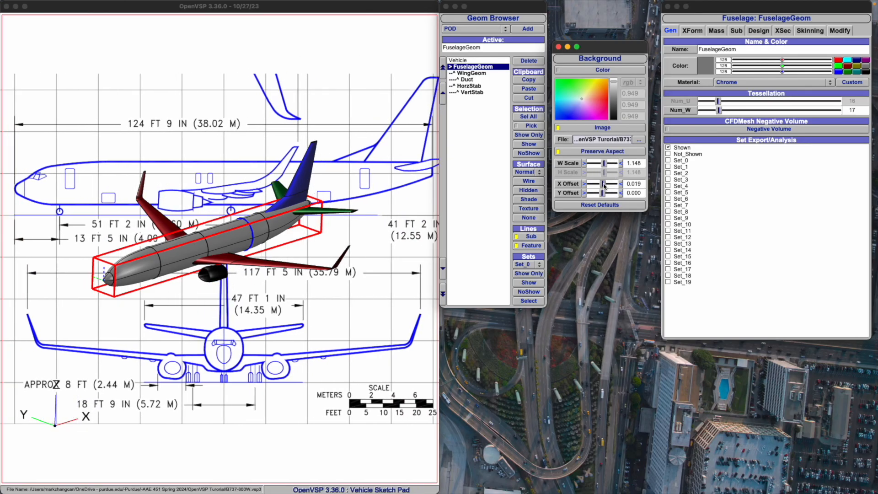
double_click(631, 163)
left_click(611, 204)
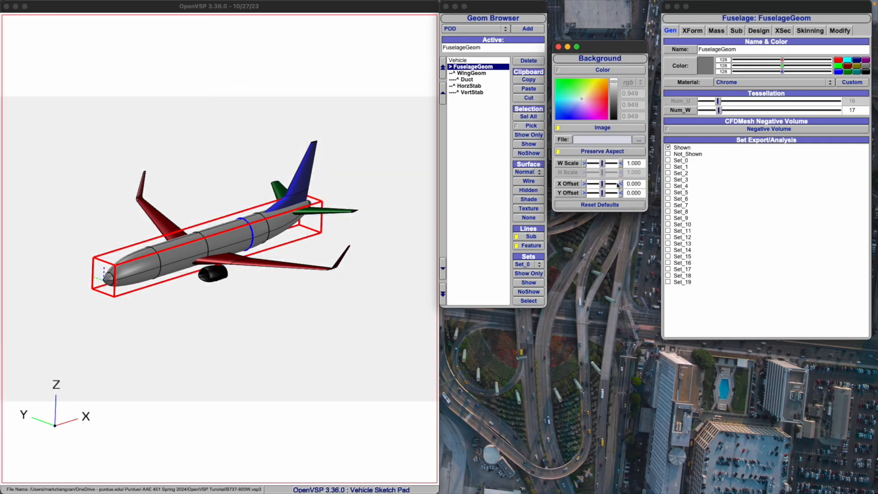
- Load B737-800W-TopView.png as the background image
left_click(639, 139)
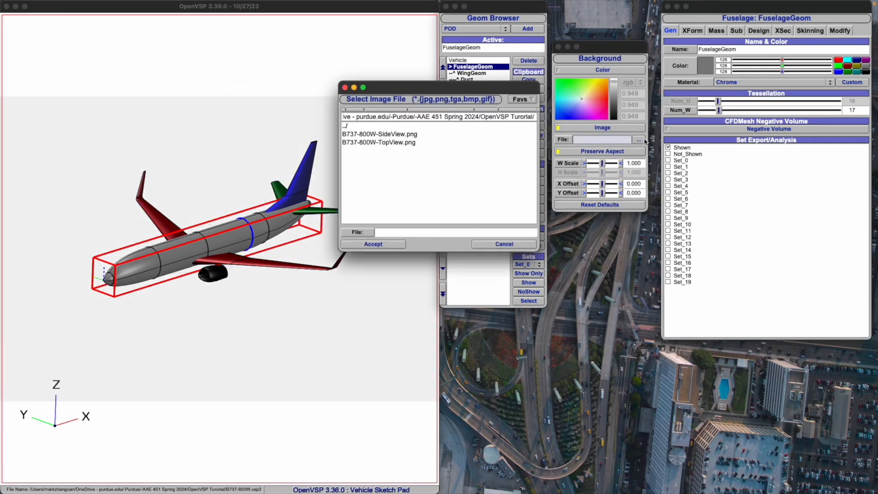
left_click(369, 142)
left_click(383, 244)
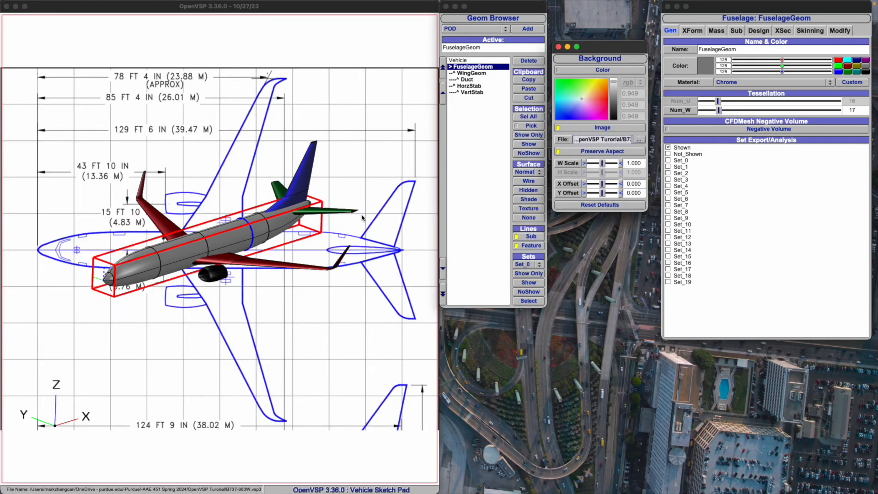
- Switch to the top view and roughly fit the aircraft over the top-view drawing by moving and scaling it
left_click(327, 151)
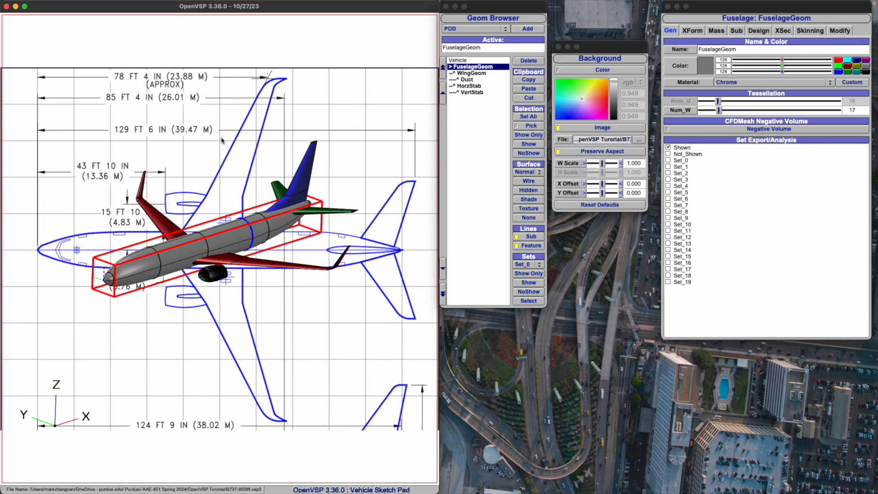
key("F5")
mouse_move(300, 193)
right_mouse_down()
mouse_move(307, 190)
mouse_move(171, 190)
right_mouse_up()
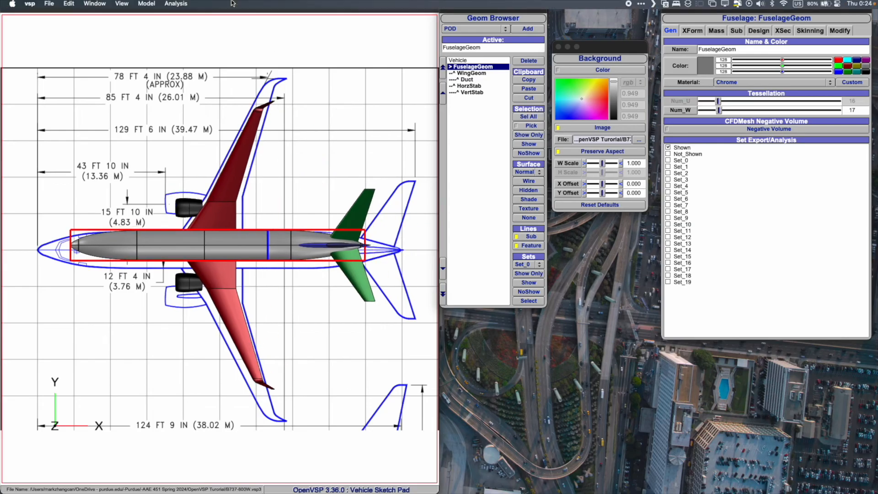
scroll(218, 142, "down", 5)
scroll(218, 142, "up", 8)
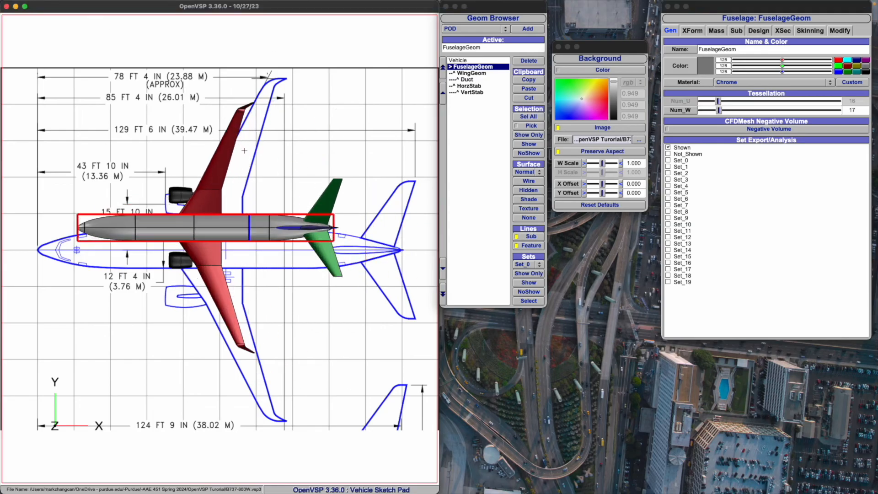
right_click_drag(196, 181, 229, 165)
scroll(230, 167, "down", 1)
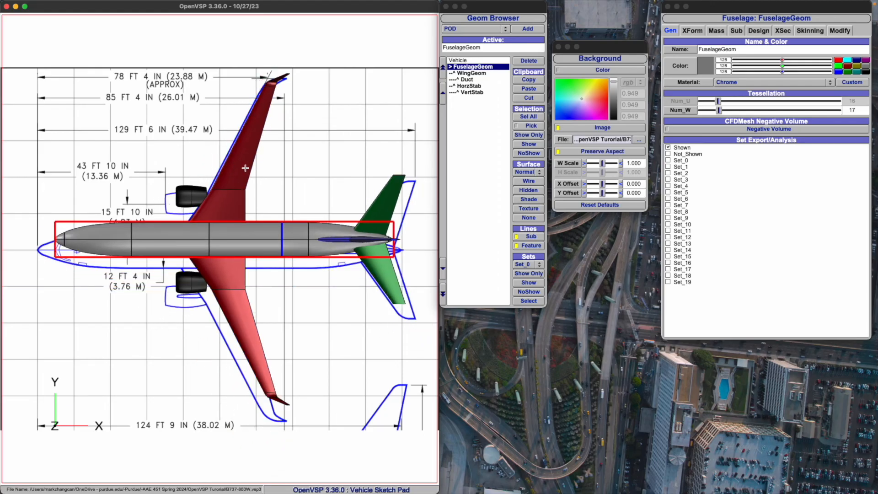
scroll(270, 172, "up", 1)
scroll(271, 172, "down", 1)
scroll(270, 173, "up", 1)
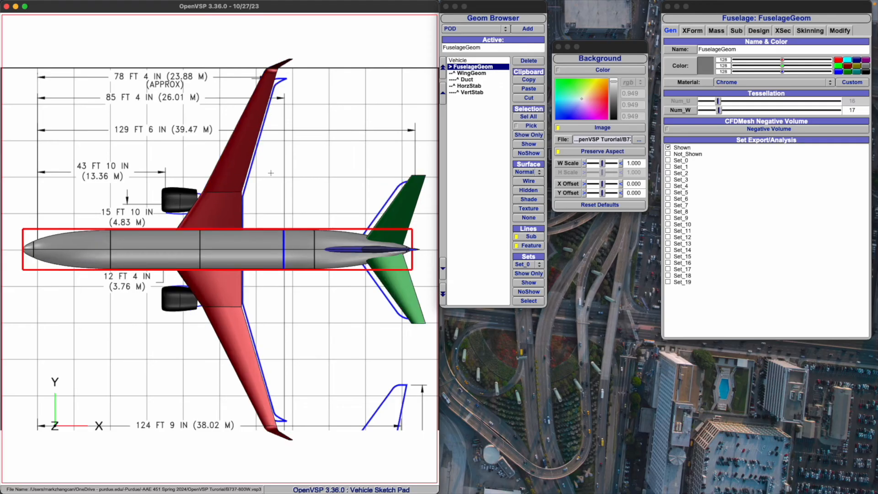
scroll(271, 173, "down", 1)
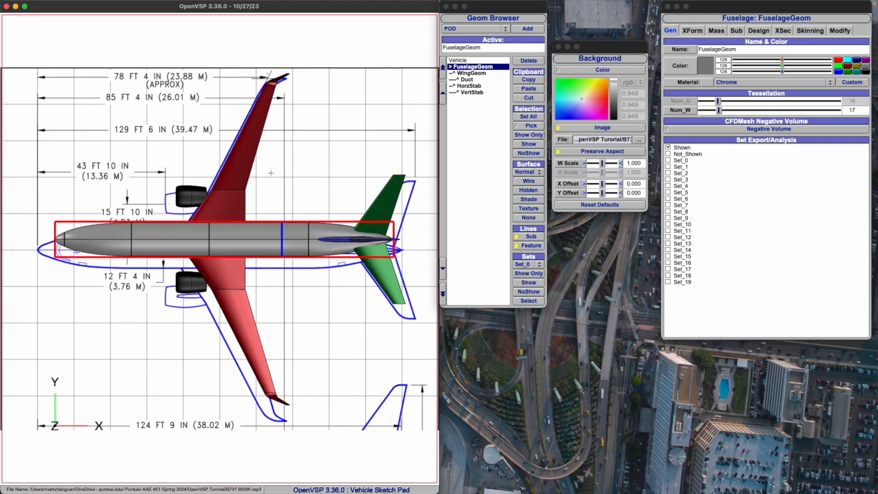
scroll(270, 173, "up", 1)
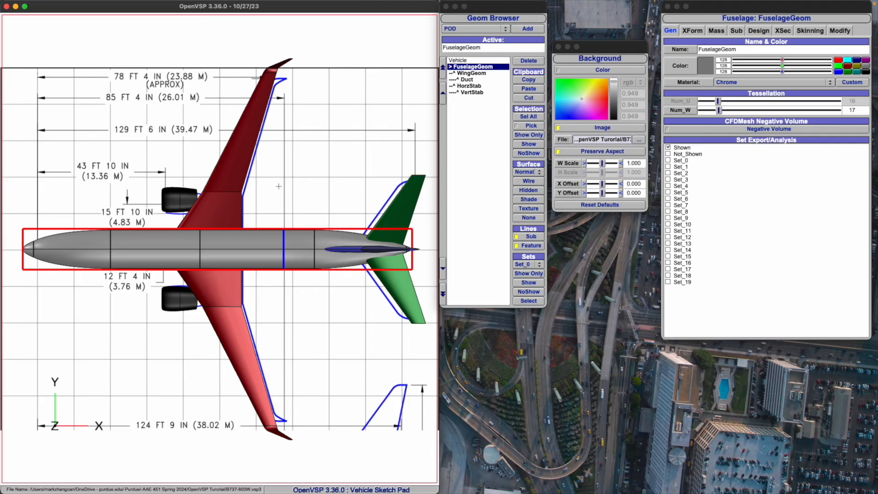
- Open the view adjustment settings and place their window over the lower edge of the Background window
mouse_move(137, 2)
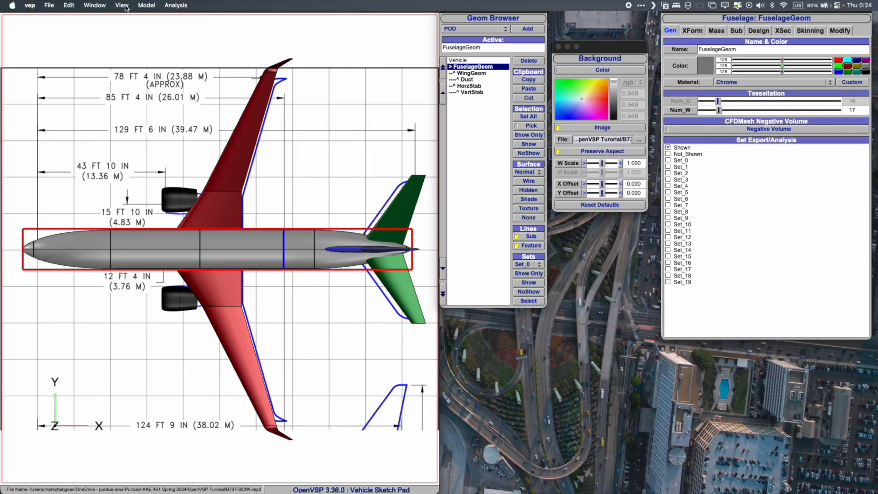
left_click(121, 6)
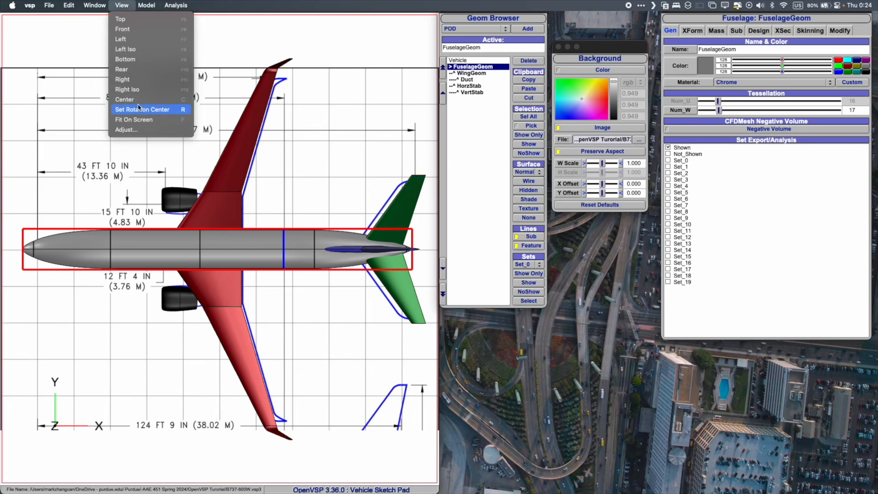
left_click(137, 130)
left_click_drag(459, 64, 616, 216)
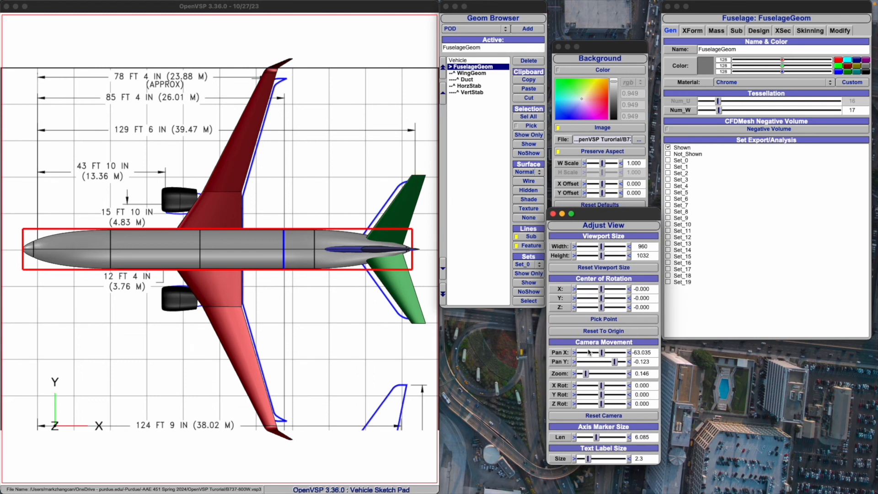
- Shift and tilt the aircraft, and try a point on the middle of the fuselage as the centre of rotation
left_click(262, 212)
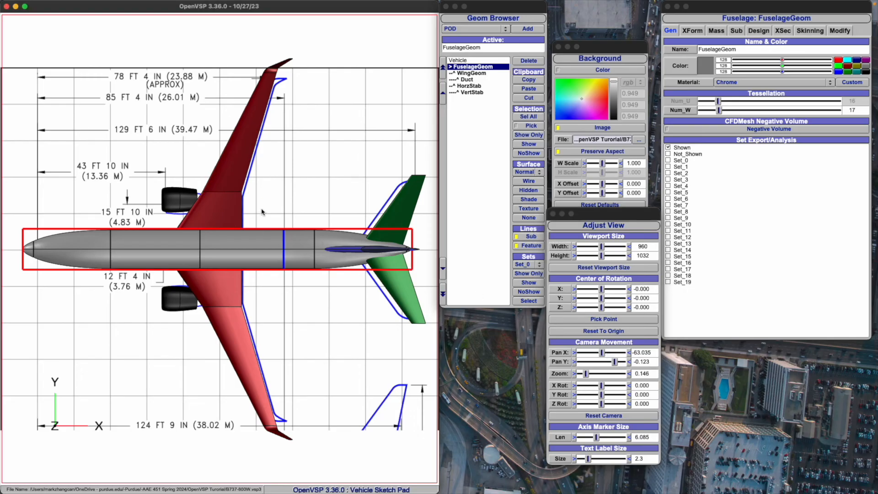
right_click_drag(262, 212, 292, 217)
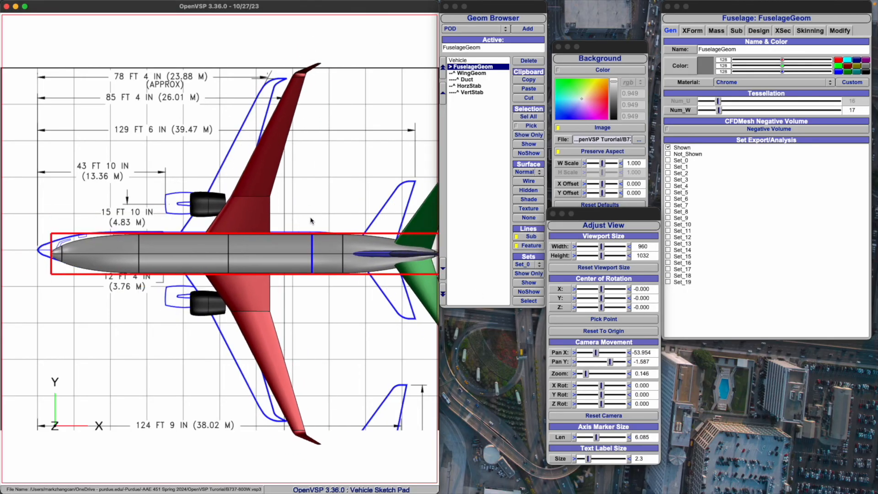
left_click_drag(310, 220, 280, 236)
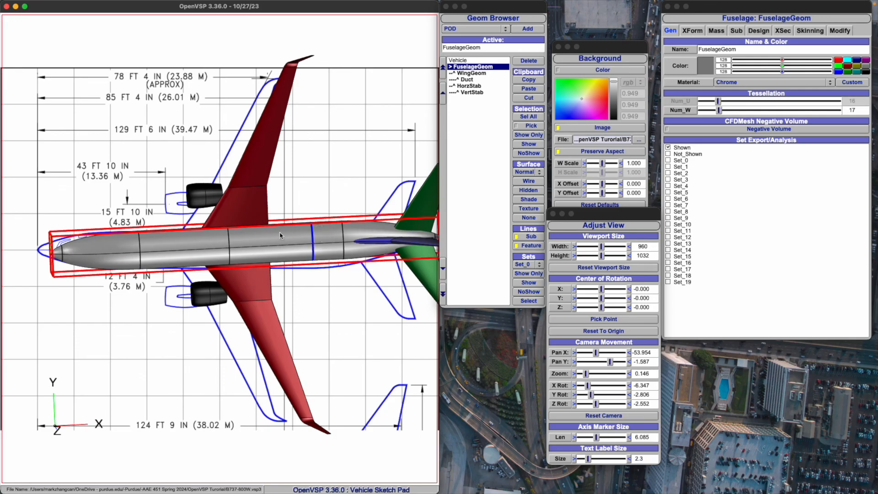
key("p")
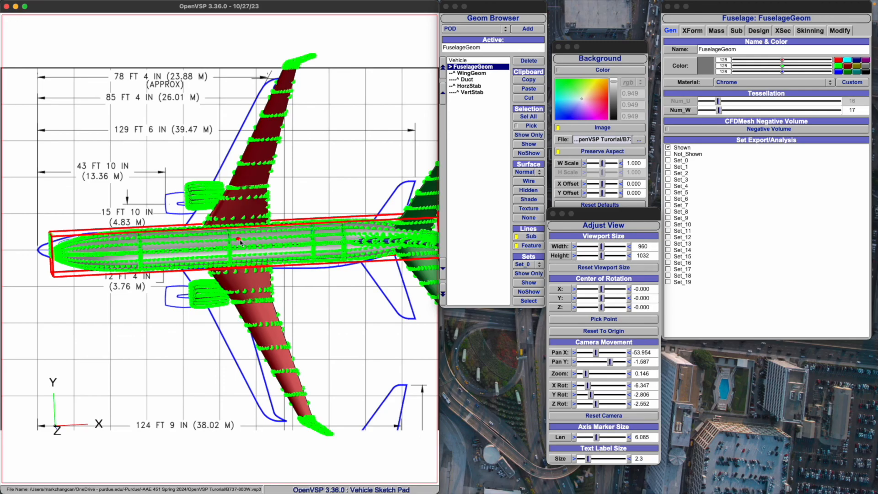
left_click(233, 247)
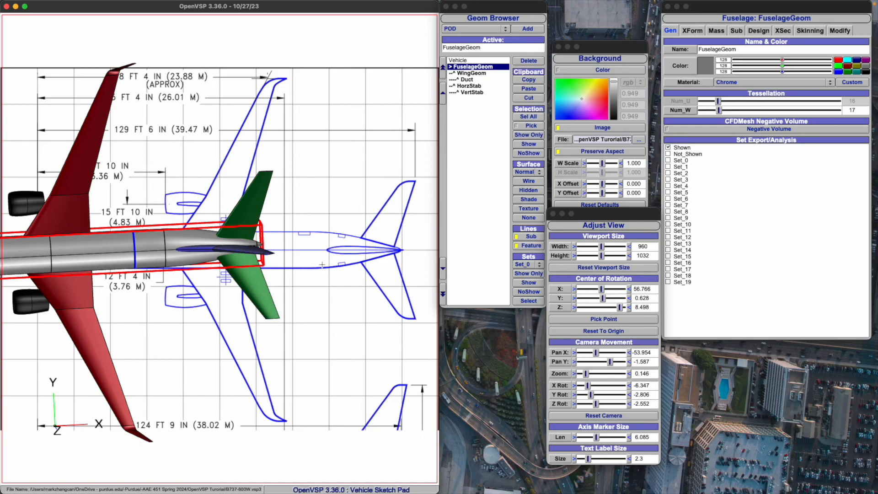
- Return the aircraft to the top view over the drawing and try camera Zoom values of 0.085, 0.155 and 0.16
key("F5")
mouse_move(209, 250)
right_mouse_down()
mouse_move(141, 262)
mouse_move(1, 236)
mouse_move(10, 253)
right_mouse_up()
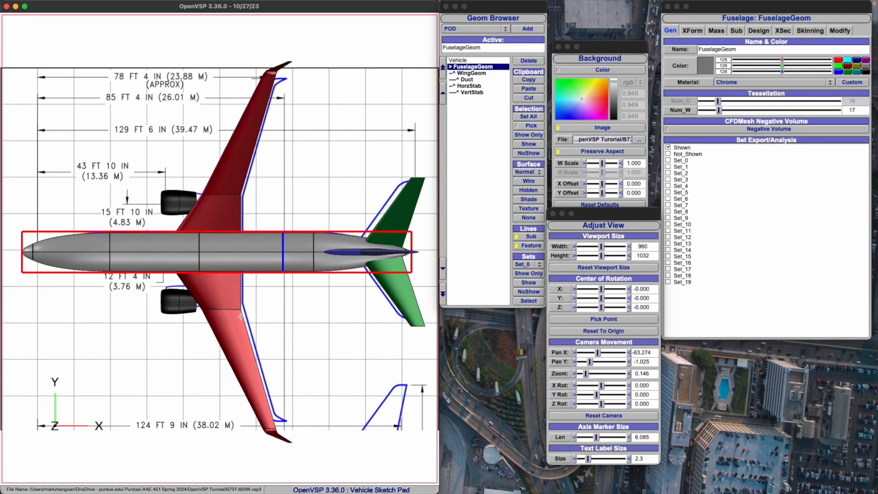
left_click(588, 374)
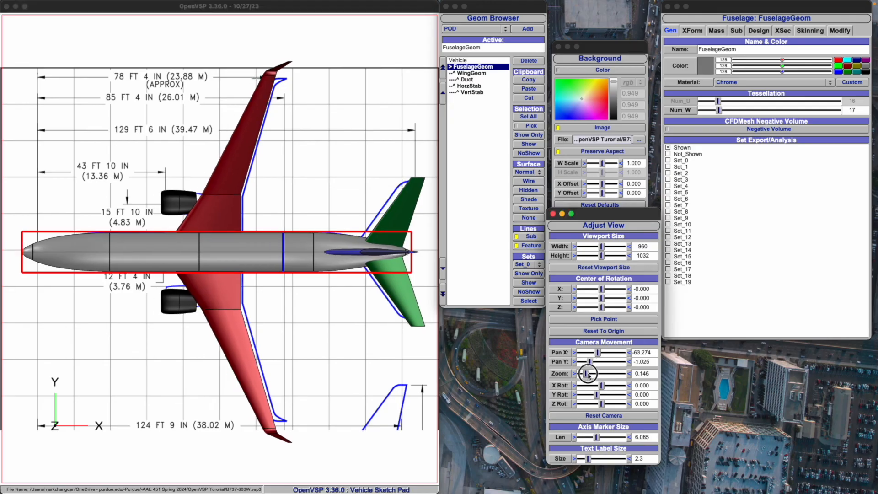
left_click(647, 373)
left_click_drag(647, 373, 641, 373)
type("0.085")
key("Return")
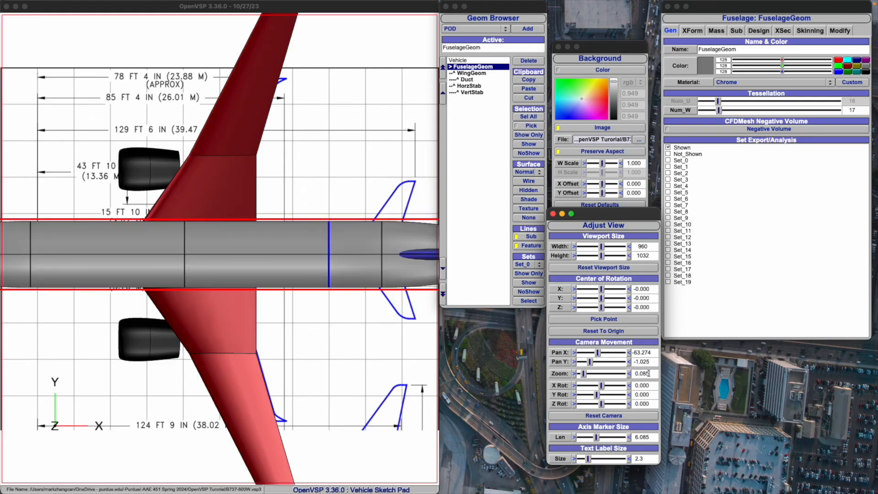
left_click_drag(584, 374, 590, 374)
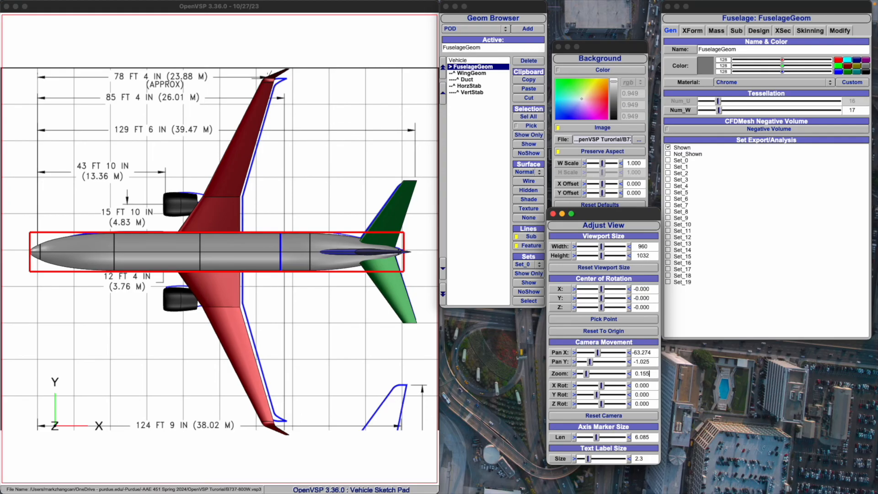
key("Return")
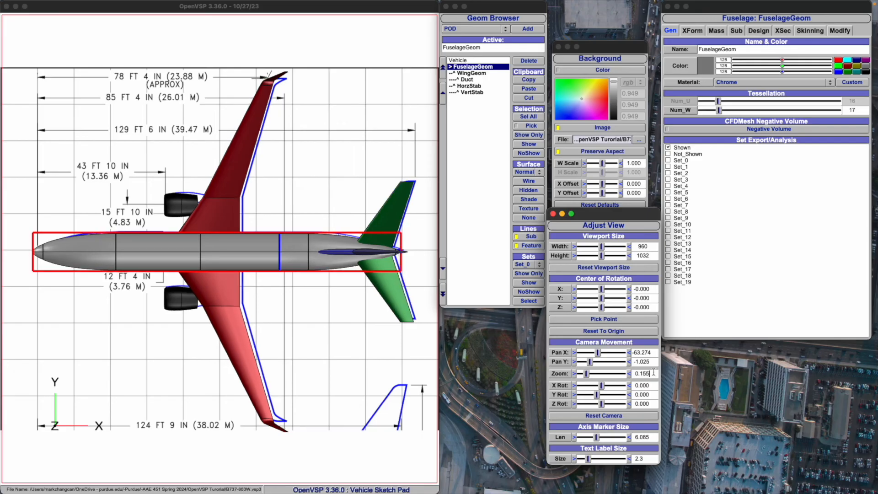
type("60")
key("Return")
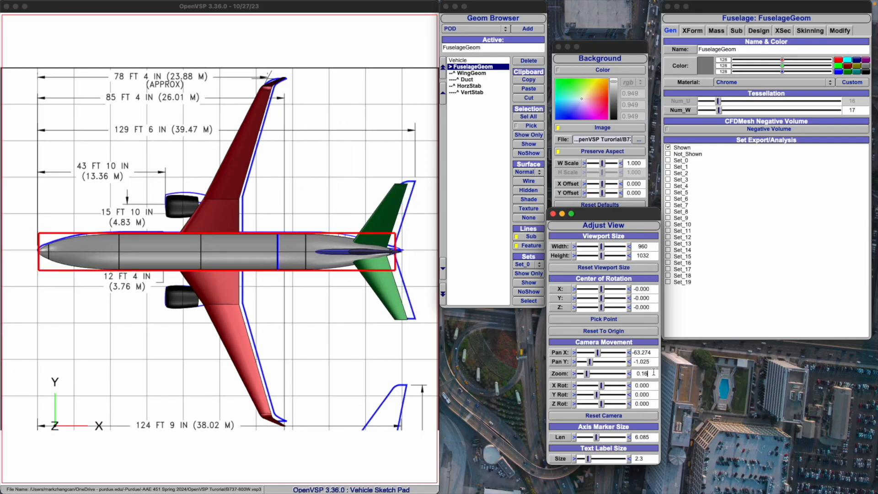
- Set the camera Zoom to 0.155 and align the aircraft with the drawing at Pan X -62.465 and Pan Y -0.310
left_click(228, 269)
left_click(651, 362)
left_click(648, 373)
key("BackSpace")
key("Return")
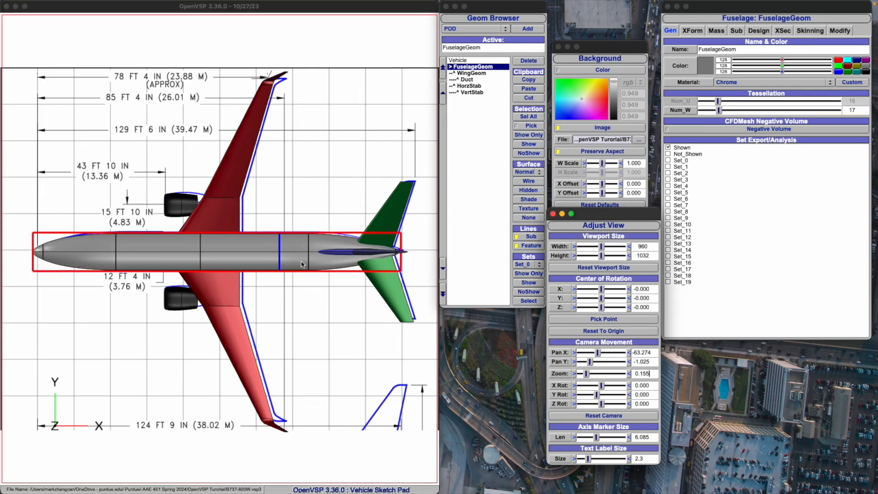
left_click_drag(303, 265, 137, 252)
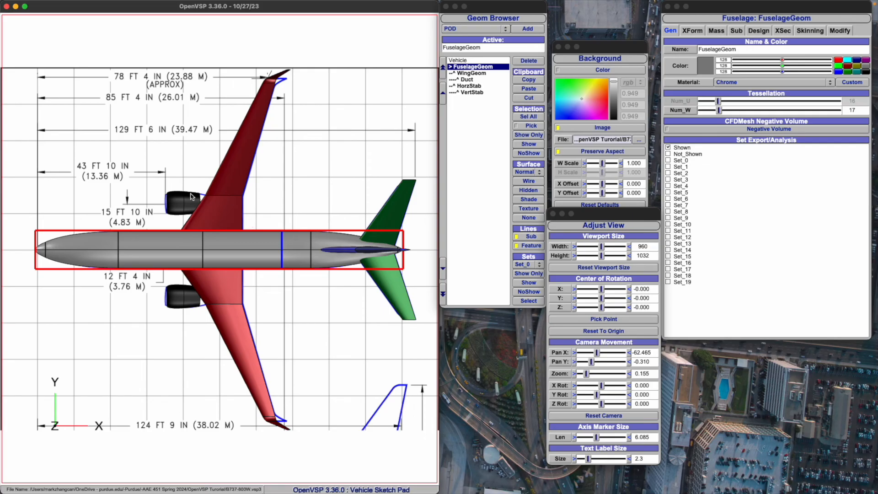
- Switch to the browser and examine the Boeing general dimensions drawing for the Model 737-800W
key("super+Tab")
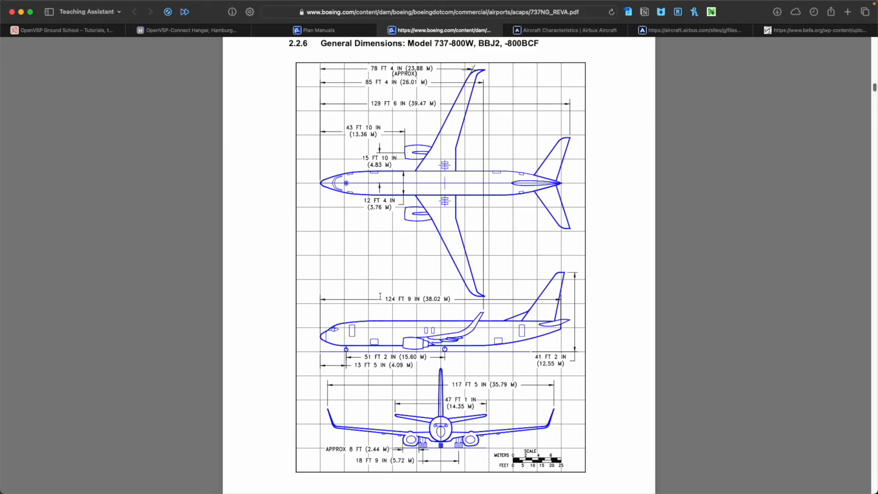
scroll(384, 301, "up", 1)
right_click(351, 340)
left_click(332, 340)
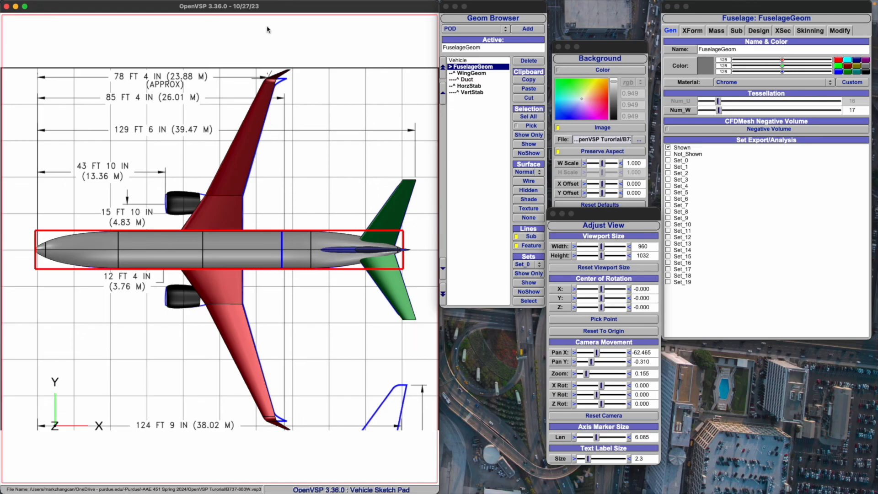
- Move the Adjust View window down so that the whole Background window is uncovered
left_click_drag(627, 214, 625, 231)
left_click(326, 136)
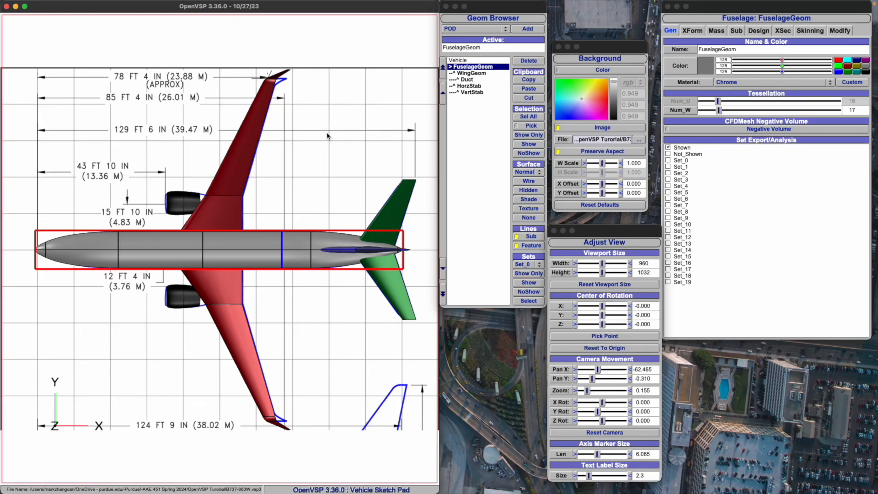
left_click(122, 5)
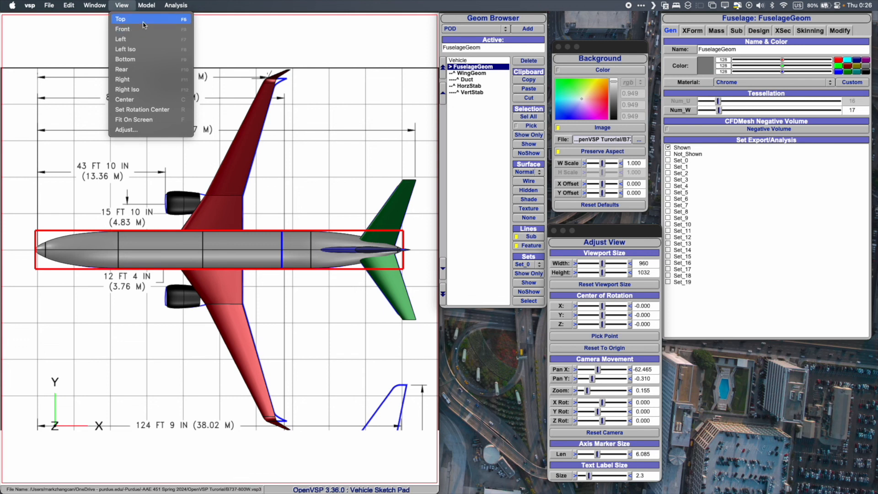
left_click(241, 44)
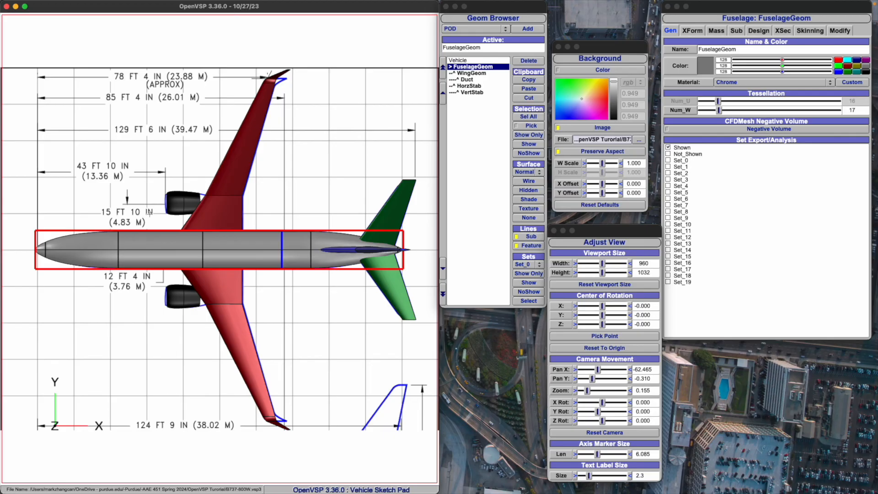
- Orbit and pan the aircraft to an oblique view, rotate it away, and recall the saved camera view
left_click_drag(170, 207, 329, 64)
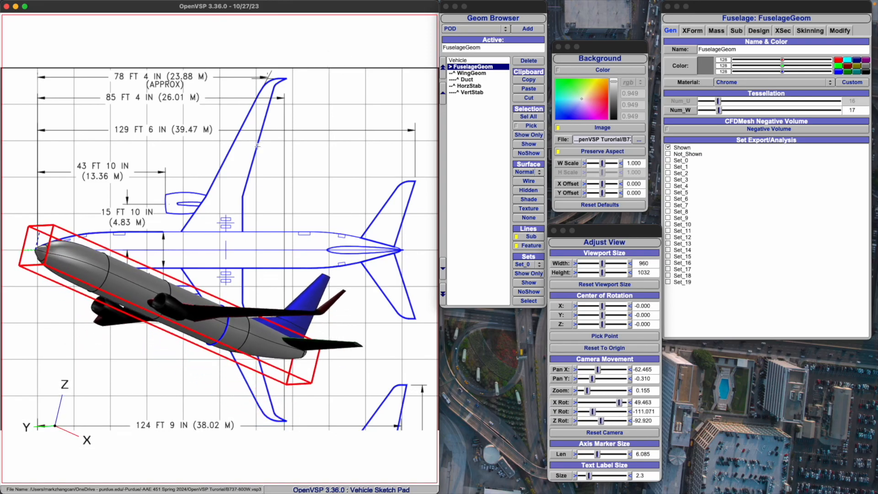
right_click_drag(132, 276, 178, 221)
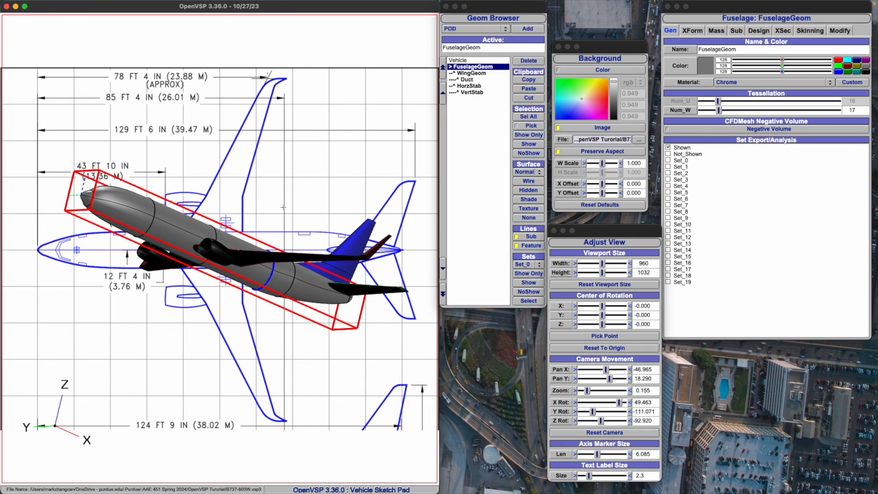
left_click_drag(307, 202, 257, 267)
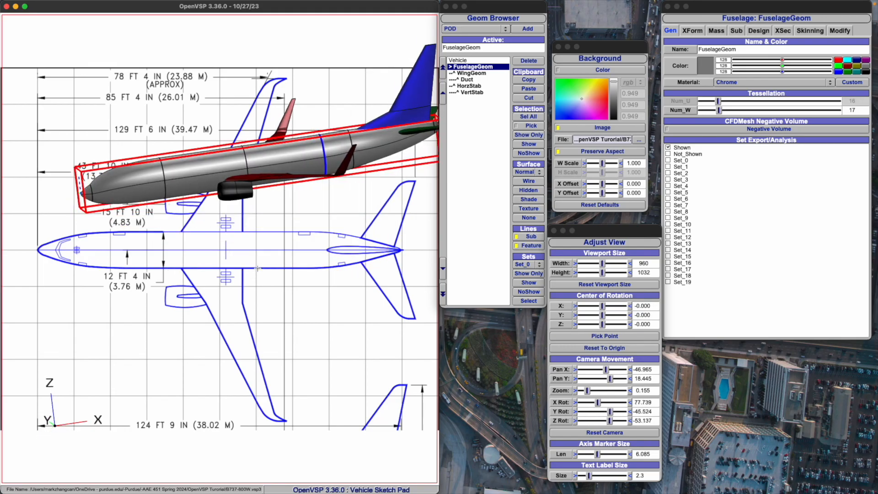
key("F1")
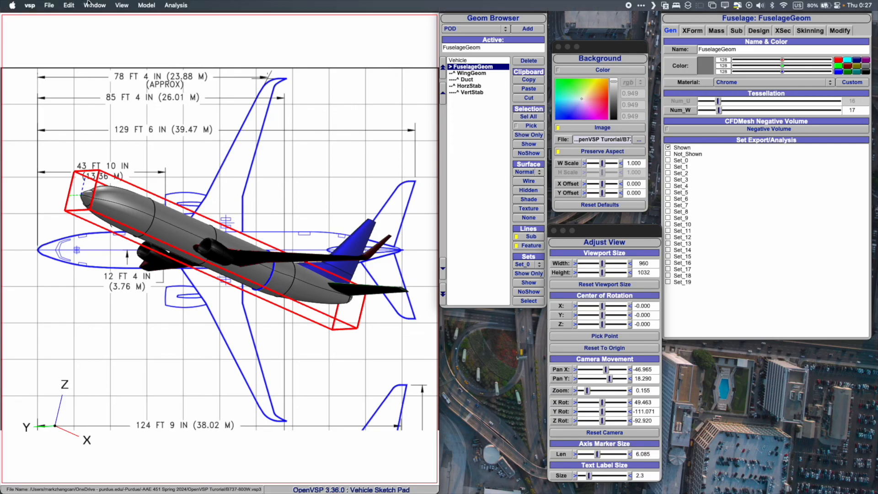
- Split the model display into four viewports
left_click(122, 5)
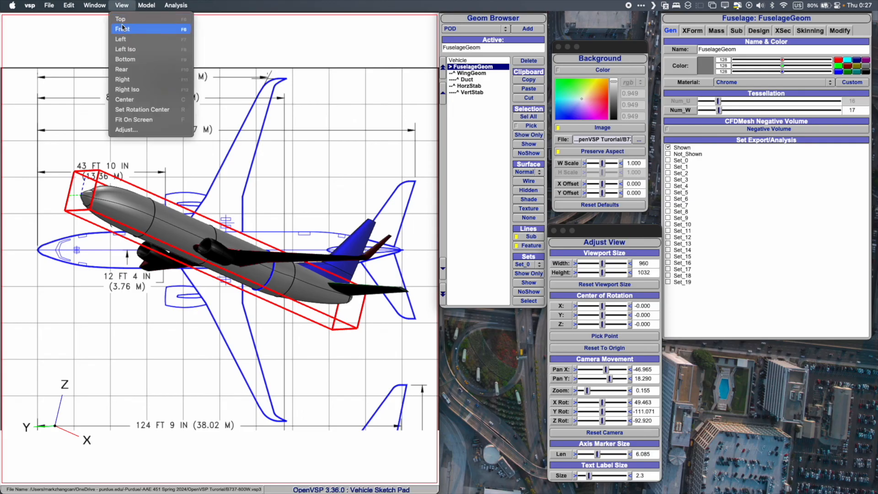
mouse_move(107, 6)
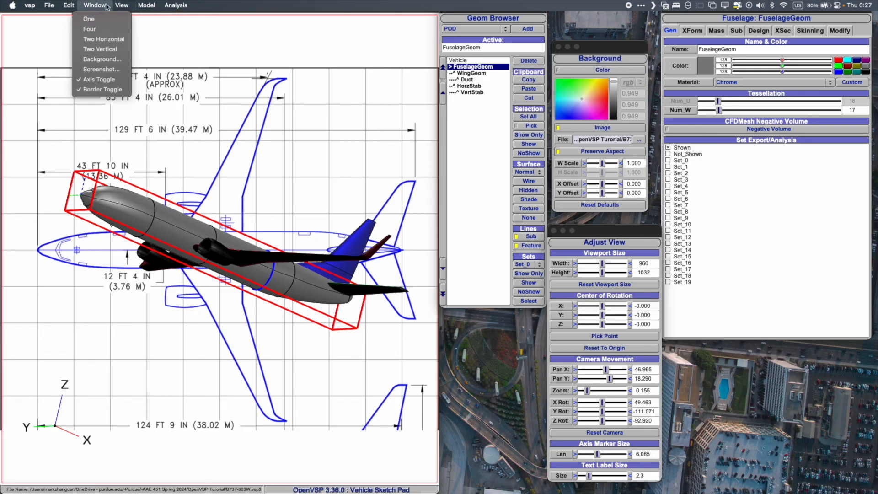
left_click(94, 30)
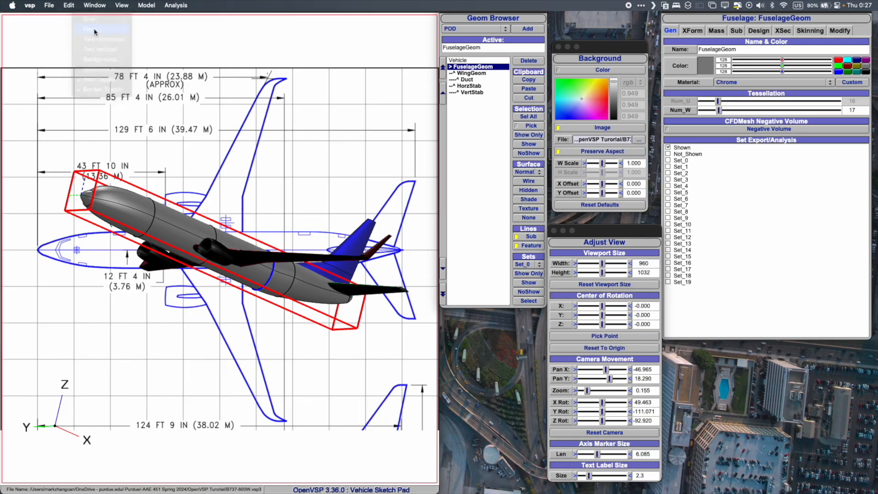
- Fit the aircraft at an oblique angle in the two upper viewports by reducing its displayed size
scroll(279, 157, "down", 5)
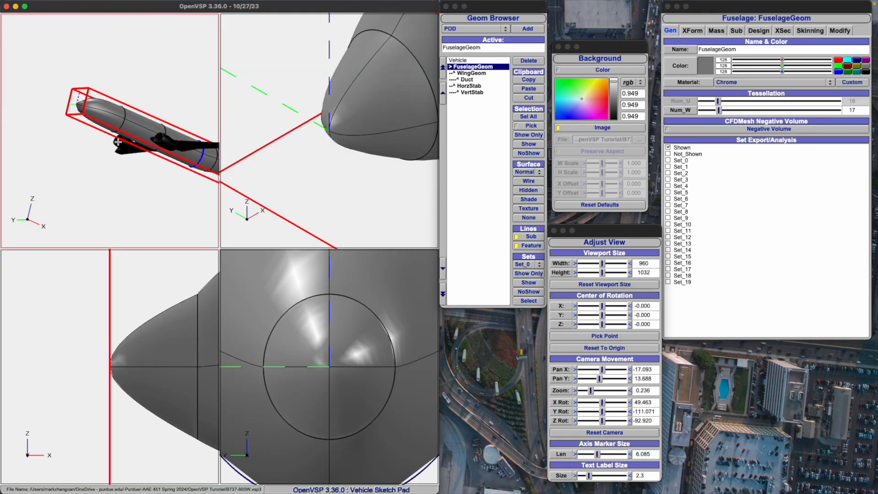
left_click(381, 132)
left_click(191, 127)
left_click(301, 65)
scroll(289, 151, "down", 6)
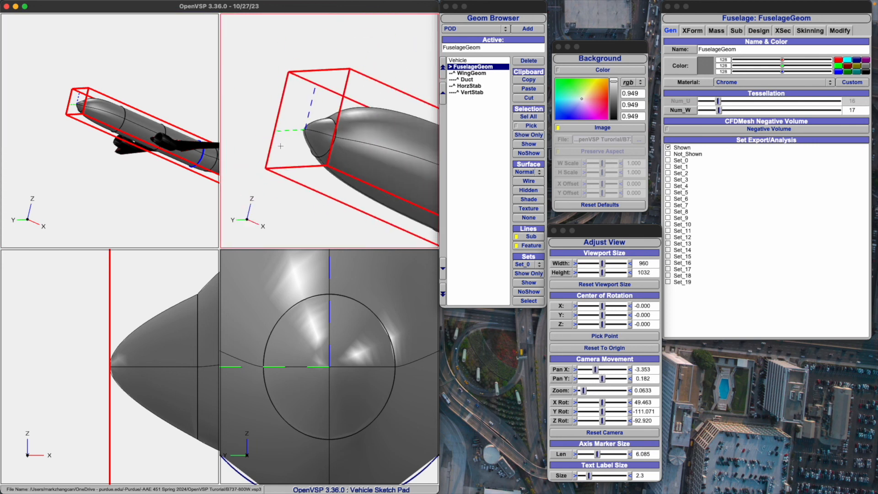
scroll(225, 185, "up", 3)
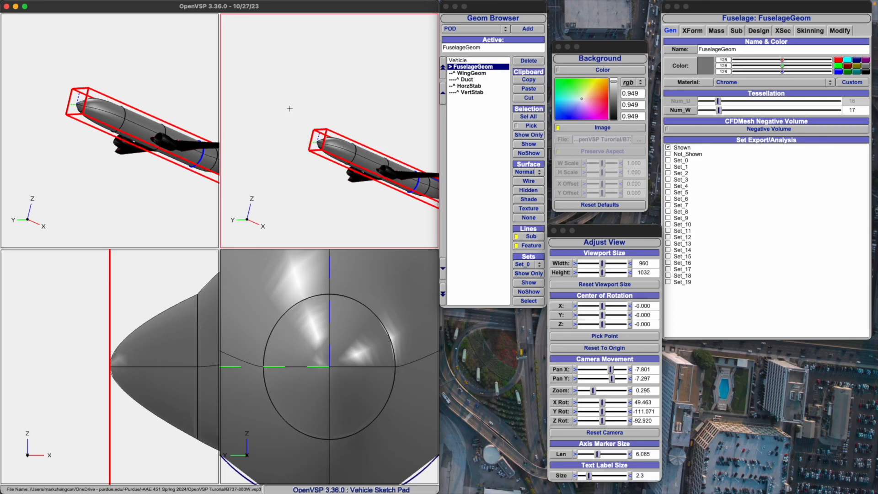
- Zoom out and orbit the two lower viewports so each shows the whole aircraft from above at an angle
left_click(325, 322)
scroll(328, 360, "down", 5)
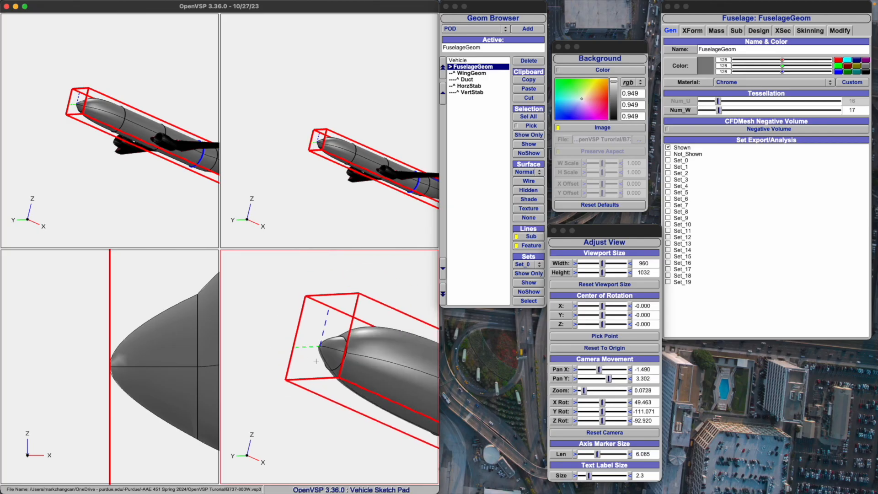
scroll(331, 368, "down", 8)
left_click_drag(328, 359, 88, 334)
left_click(88, 334)
scroll(89, 338, "down", 10)
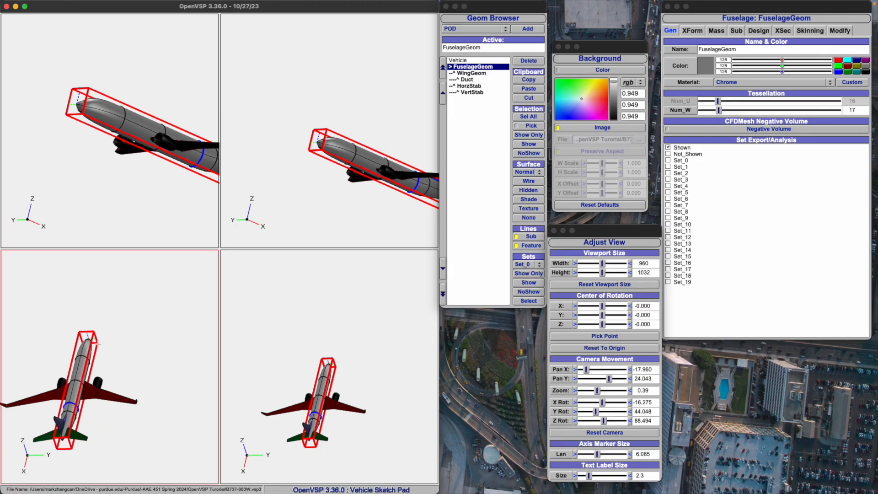
- Hide the axis markers and the viewport borders in the model display
left_click(94, 5)
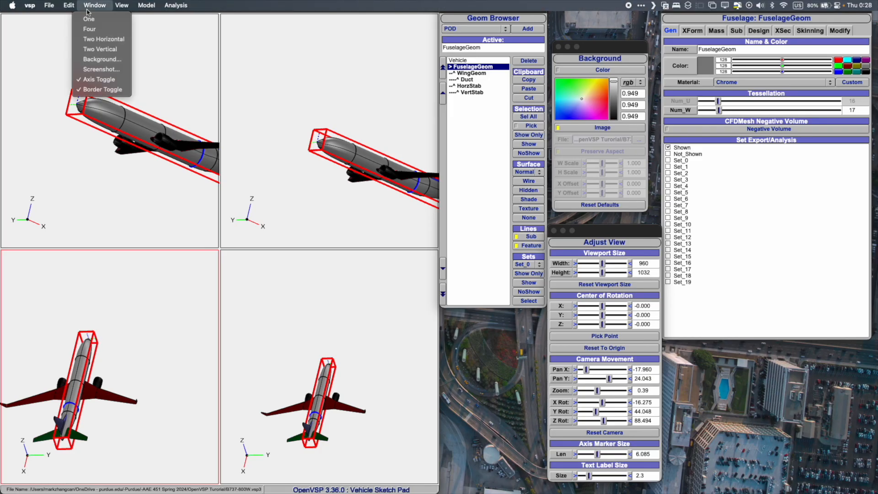
left_click(100, 81)
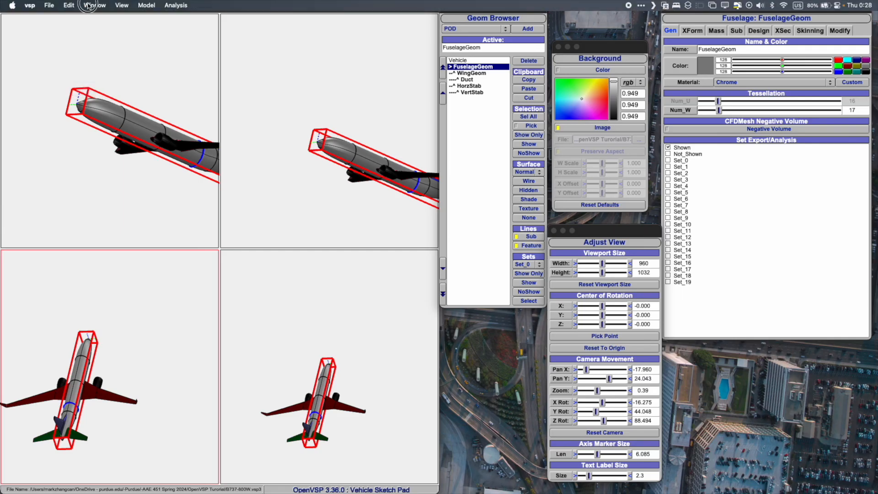
left_click(95, 5)
left_click(94, 89)
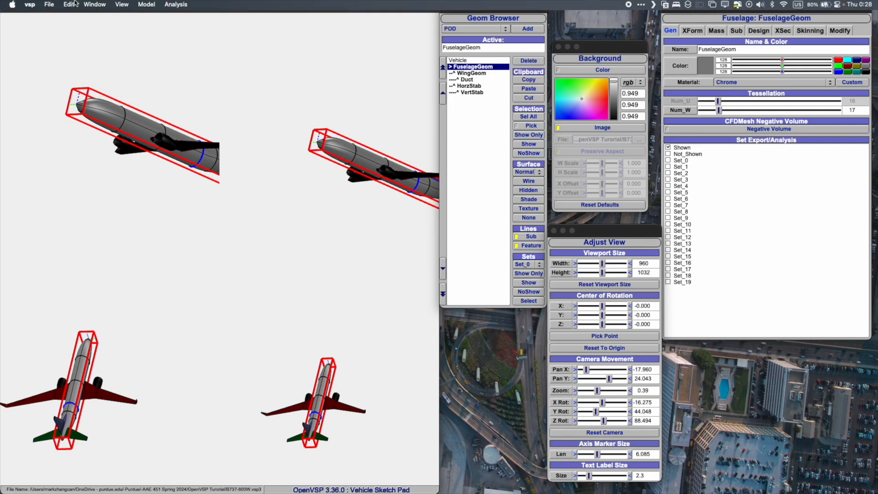
- Capture the four-viewport display as a PNG with a transparent background, named 4ViewB737-800W
left_click(93, 5)
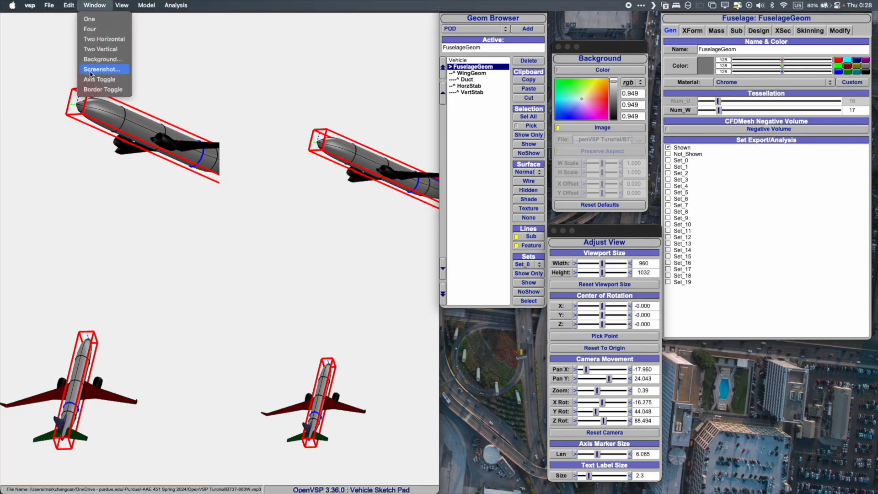
left_click(91, 69)
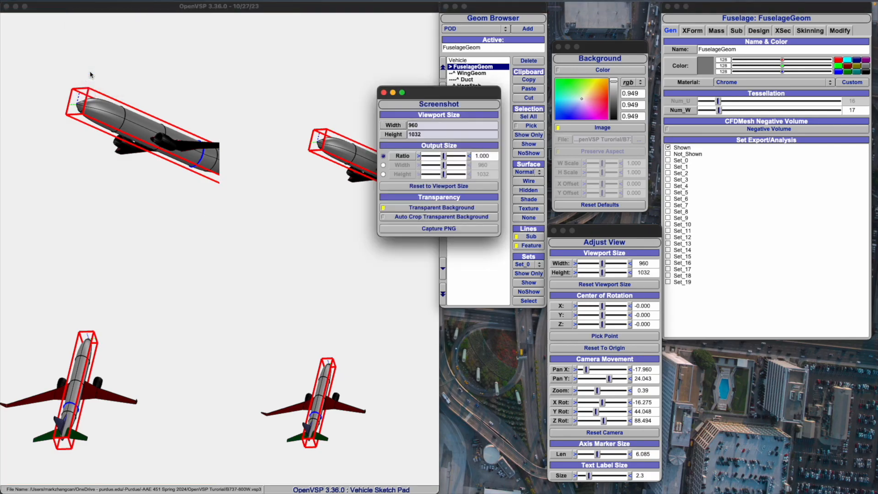
double_click(410, 125)
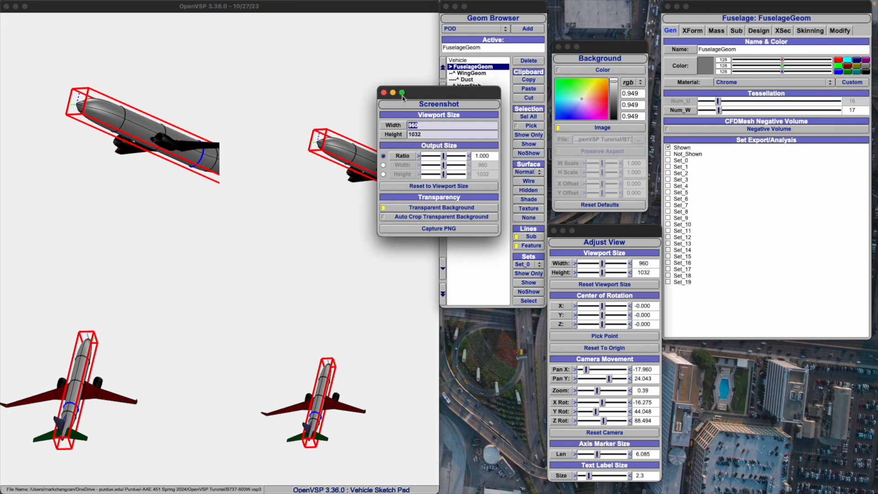
left_click(308, 160)
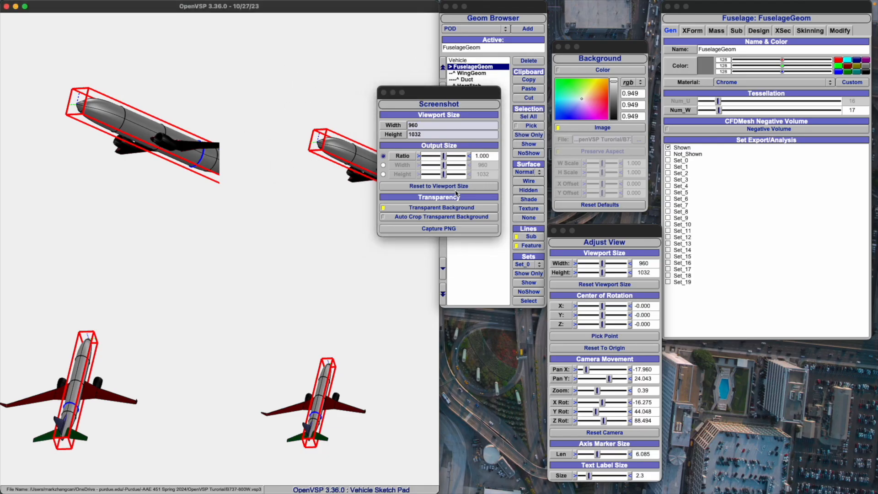
left_click(455, 233)
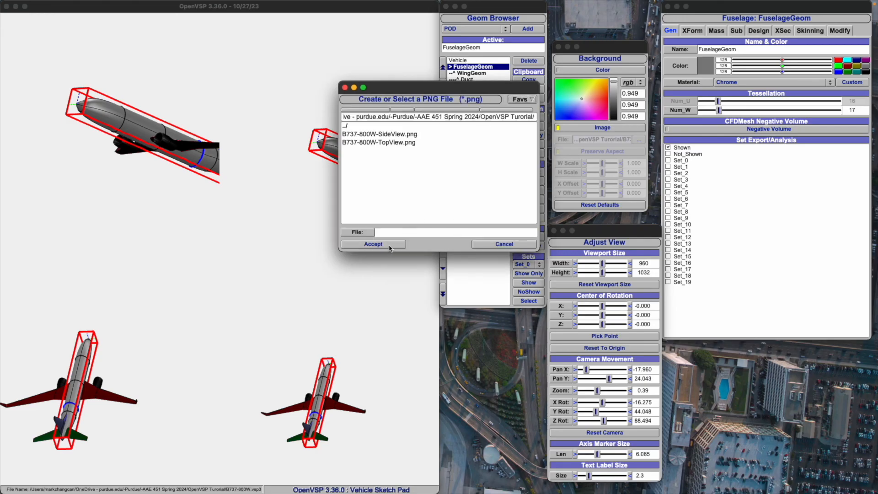
left_click(389, 233)
type("4ViewB737-800W")
left_click(383, 245)
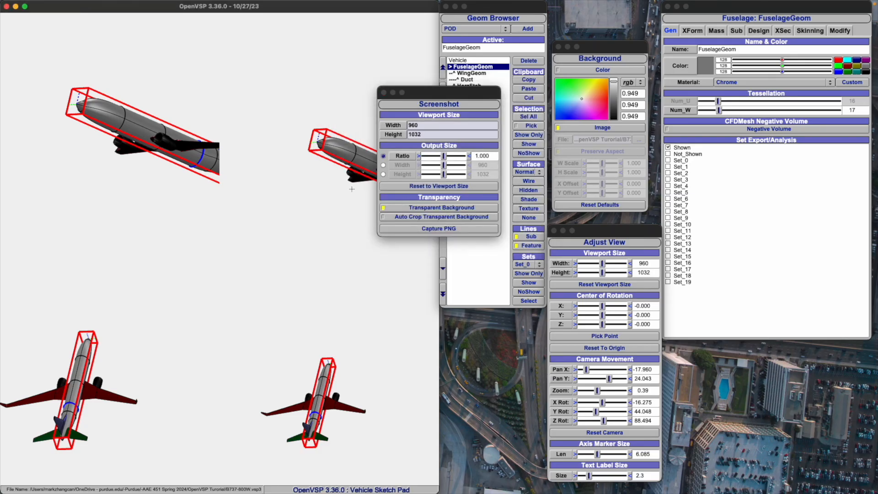
- Switch to Finder, preview 4ViewB737-800W.png to check its transparency, and return to OpenVSP
key("super+Tab")
key("super+Tab")
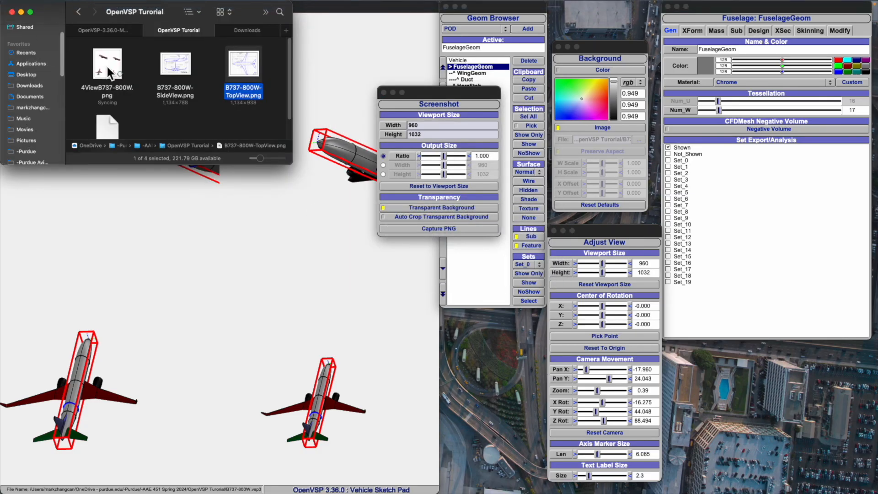
left_click(105, 68)
key("space")
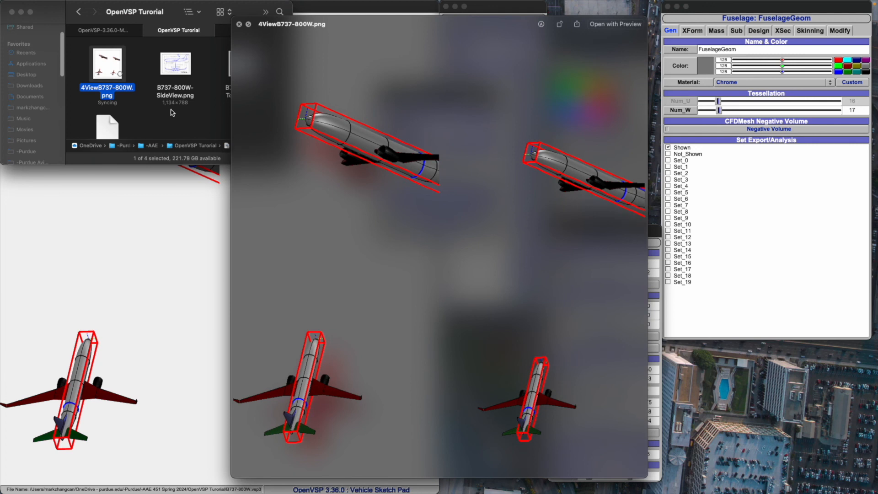
key("space")
left_click(310, 211)
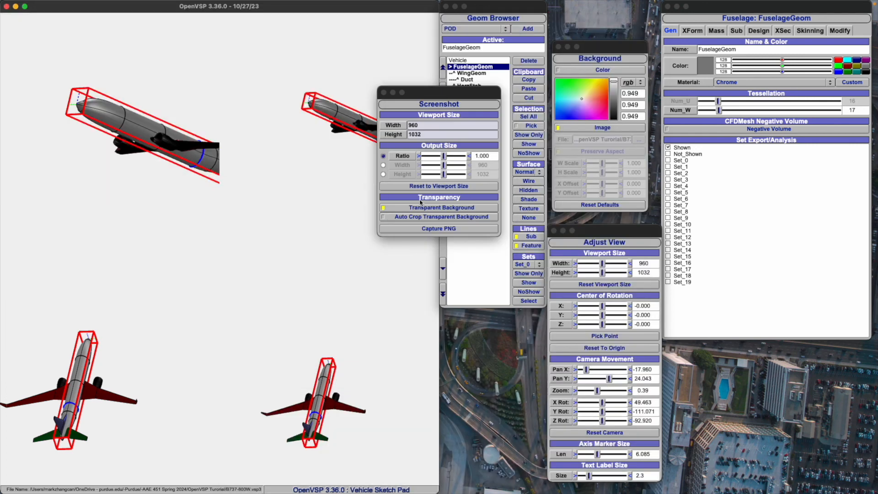
- Disable the transparent background and capture the display as a PNG named 4ViewB737-800W_background
left_click(451, 200)
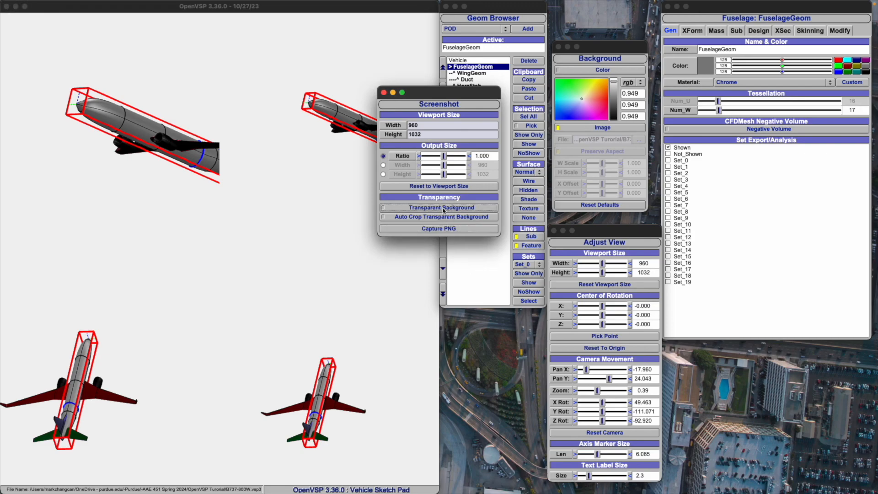
left_click(432, 228)
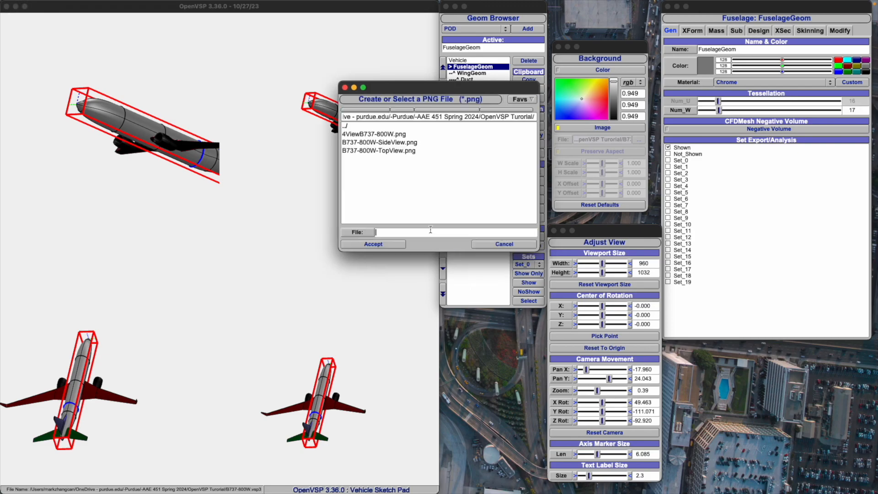
left_click(382, 134)
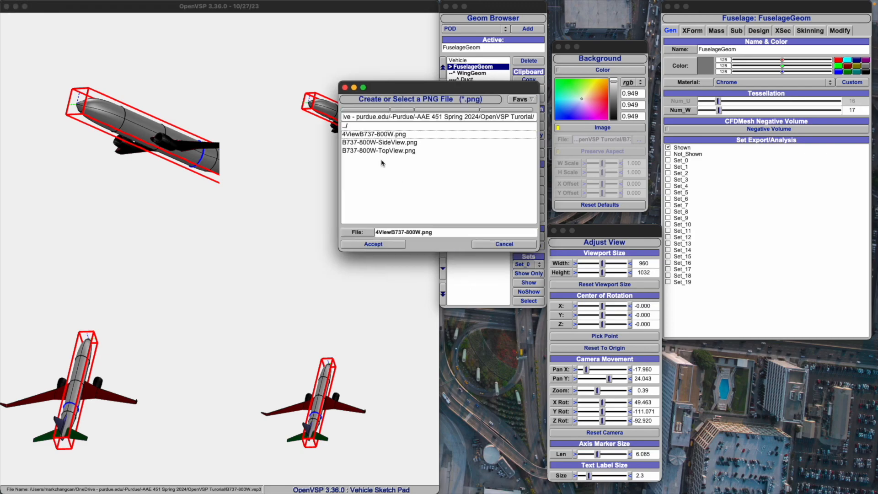
left_click(422, 231)
type("_background")
left_click(383, 245)
- Preview 4ViewB737-800W_background.png in Finder, return to OpenVSP and close the Screenshot window
key("super+Tab")
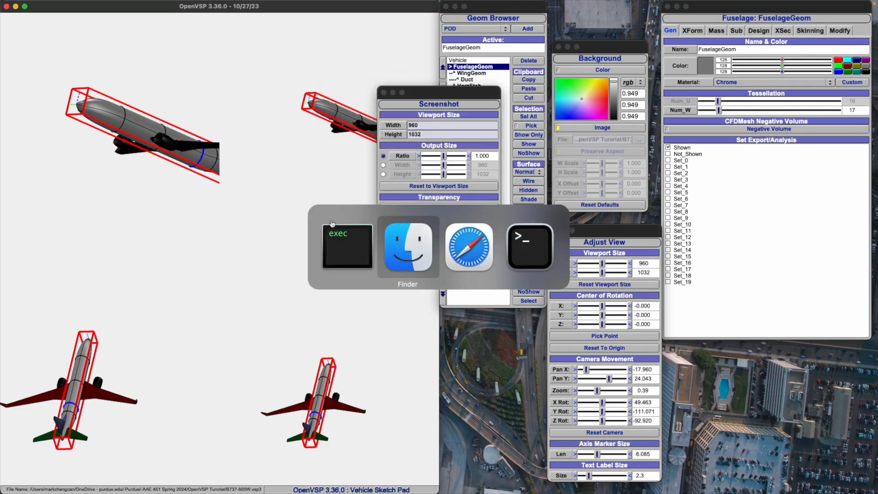
left_click(117, 72)
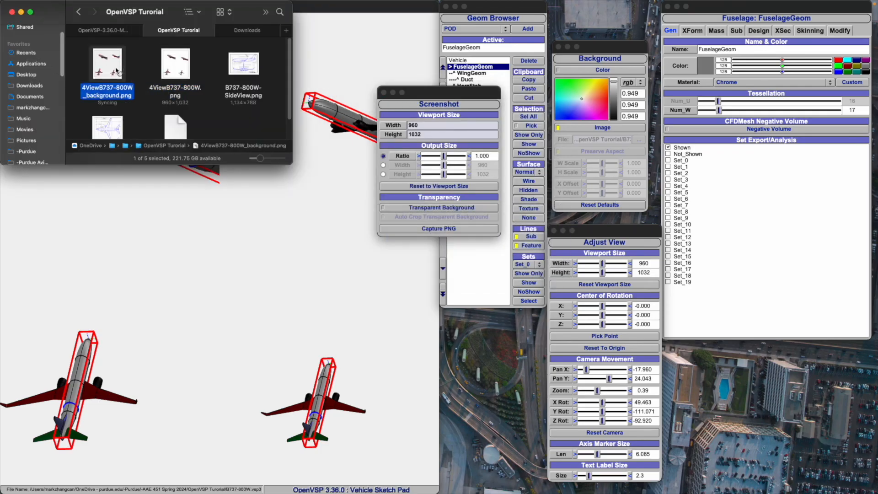
key("space")
key("super+Tab")
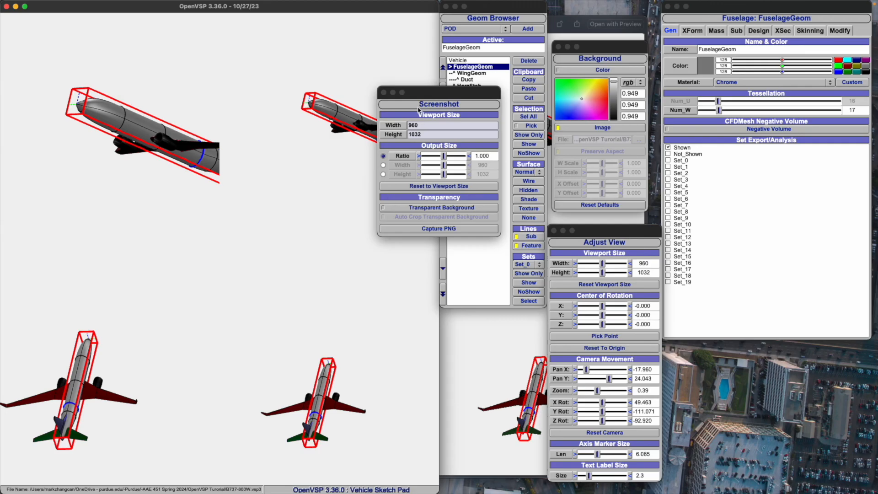
left_click(383, 93)
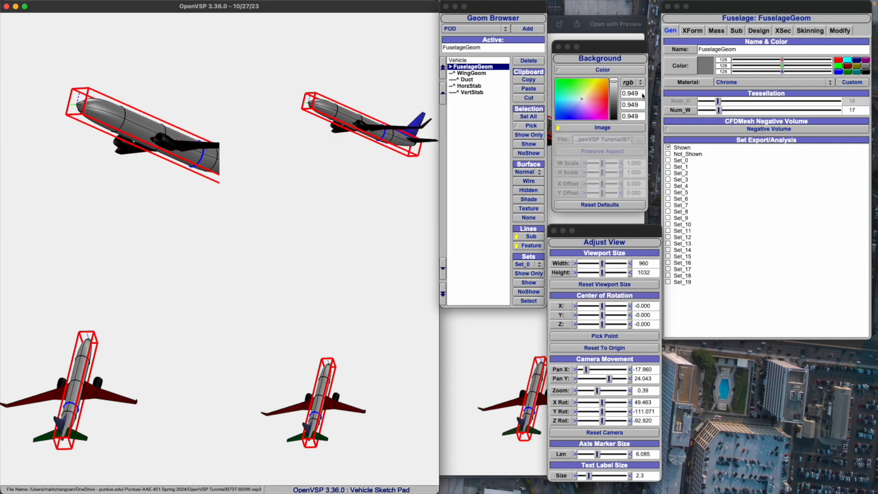
- Set the upper-right viewport's background to white, RGB 1.000, and show the viewport borders again
left_click(614, 83)
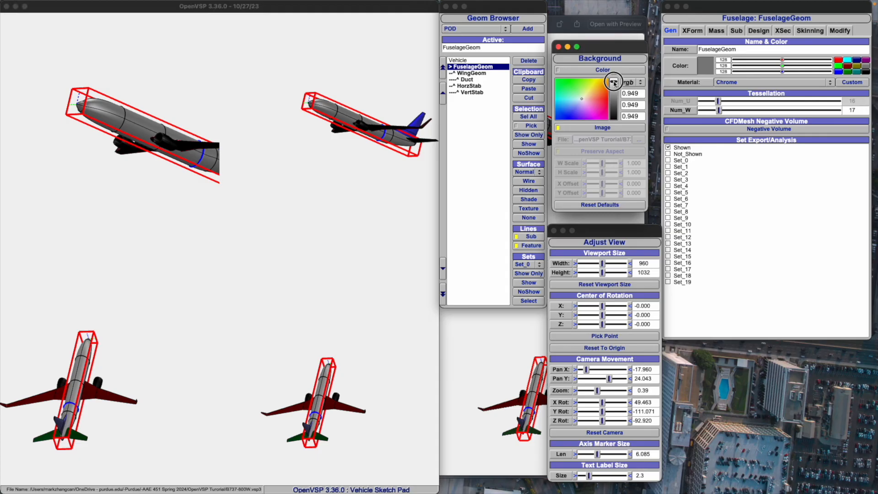
left_click_drag(614, 82, 614, 75)
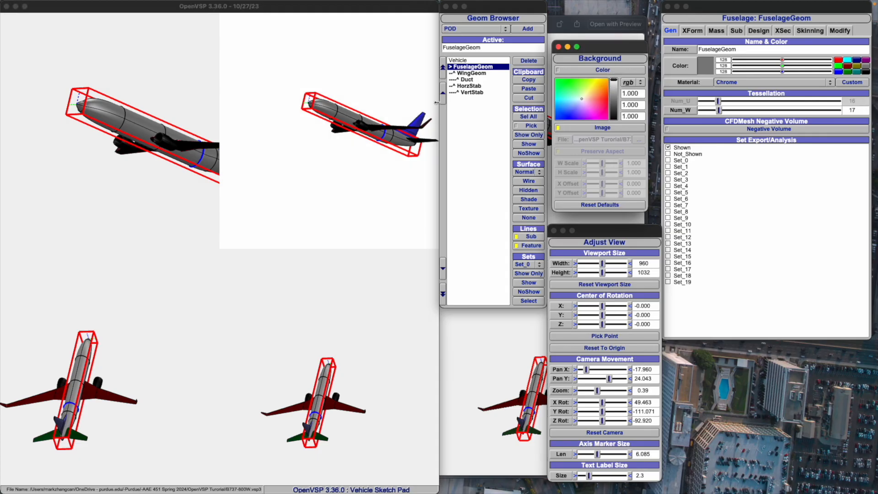
left_click(200, 112)
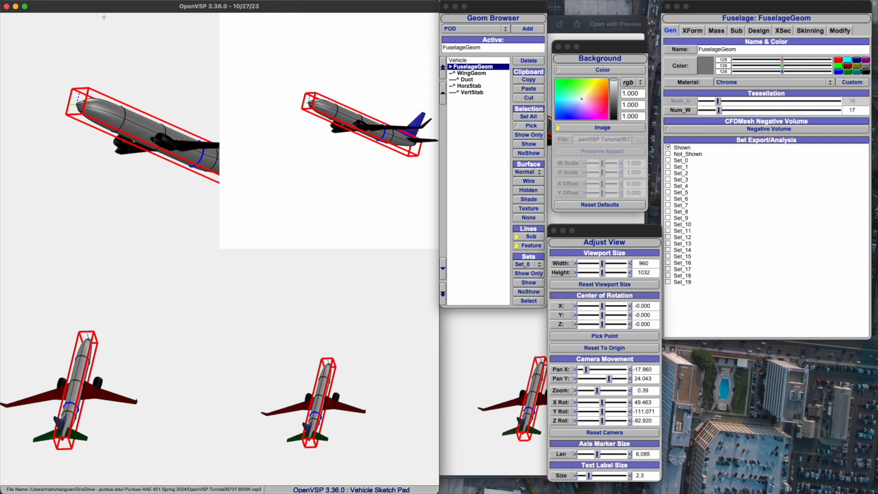
left_click(90, 6)
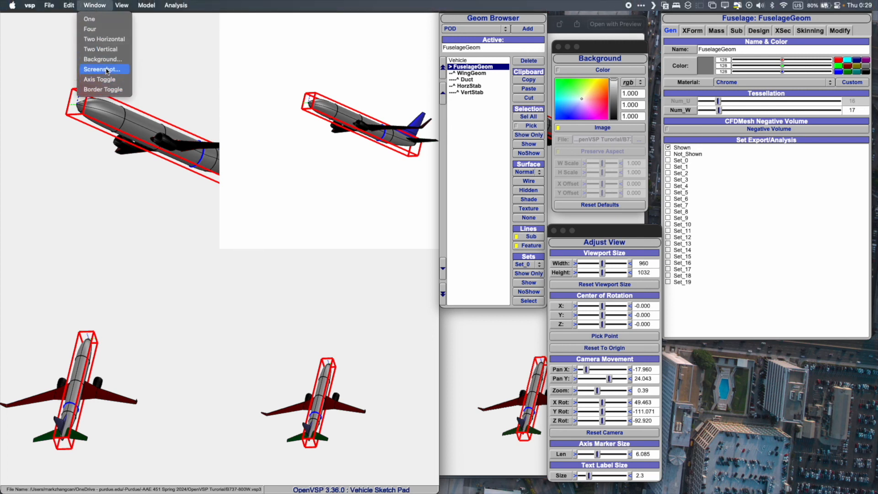
left_click(104, 89)
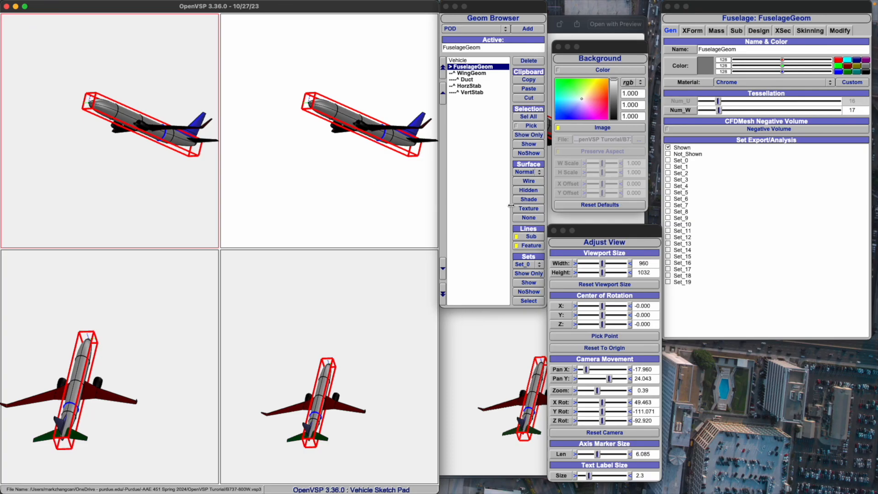
- Reset the upper-left viewport's background settings, make the three remaining viewports white with RGB 1.000, and hide the viewport borders
left_click(578, 204)
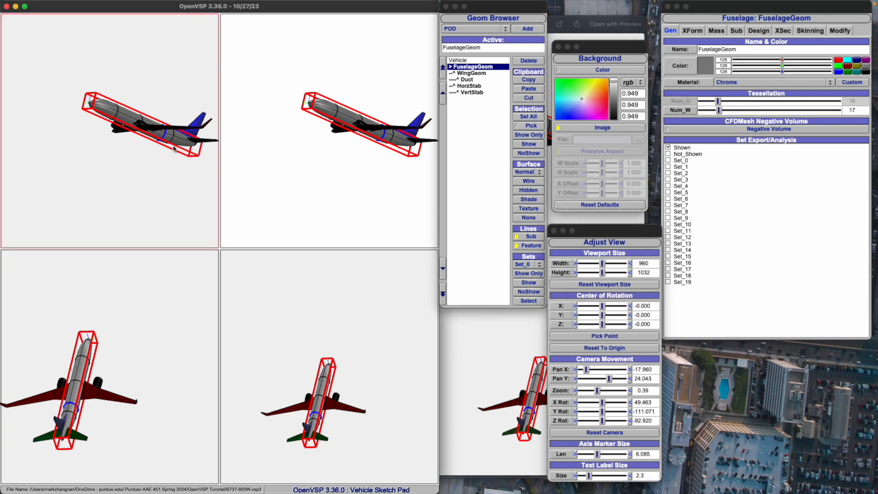
left_click_drag(613, 82, 614, 77)
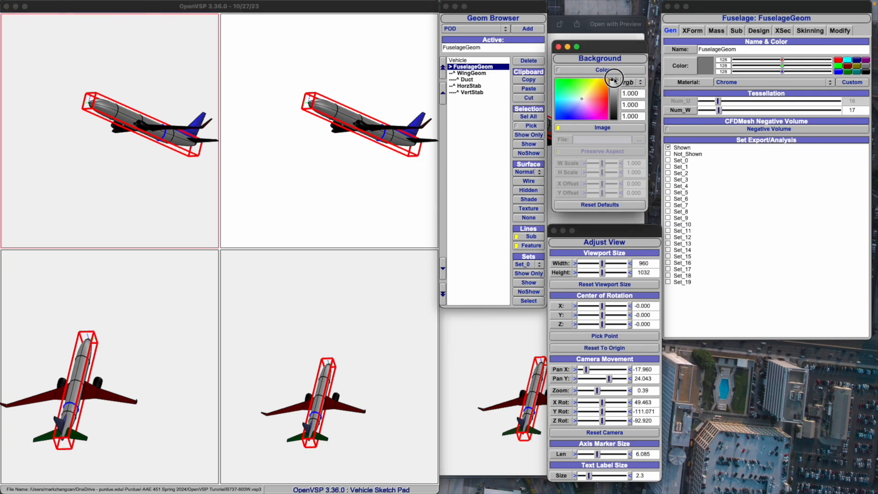
left_click(164, 296)
left_click(608, 187)
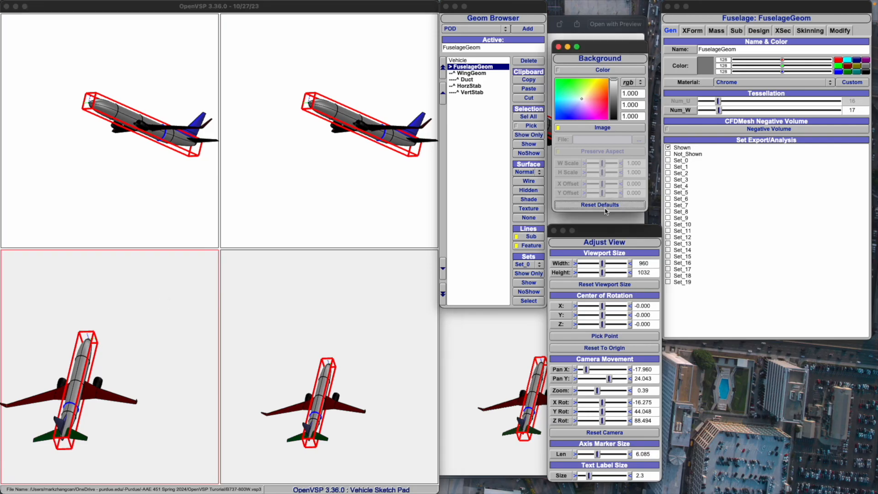
left_click(612, 81)
left_click(271, 268)
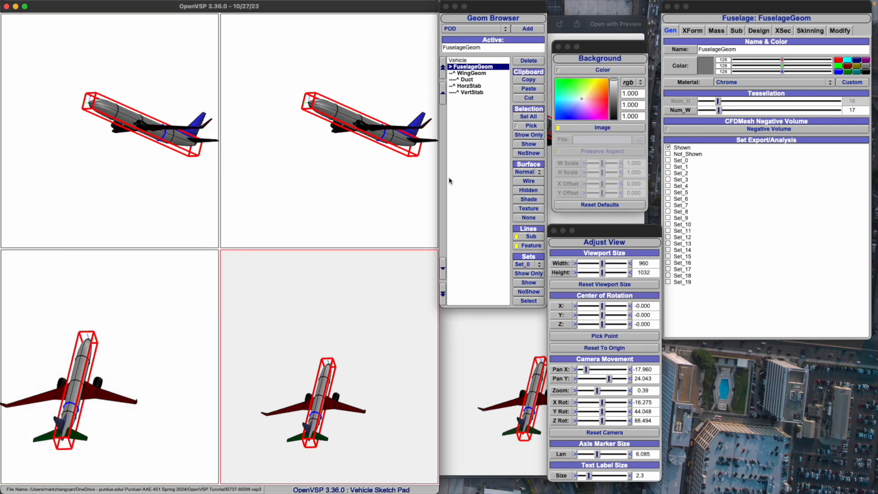
left_click(614, 79)
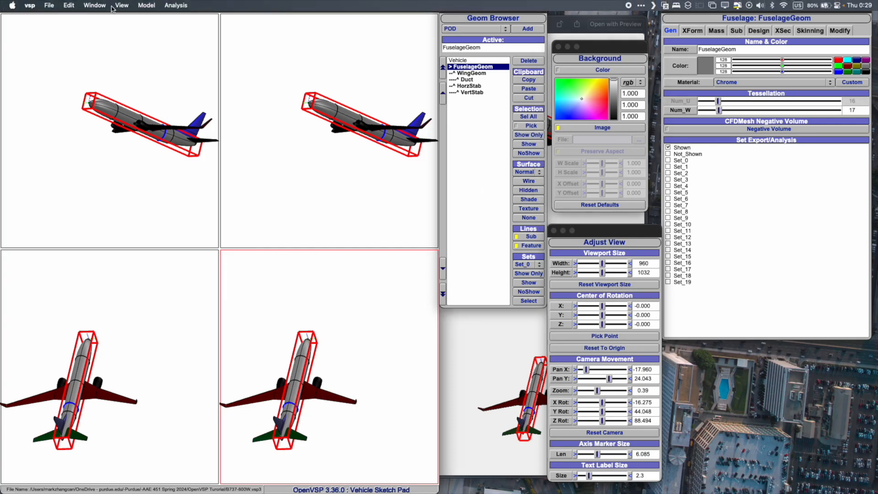
left_click(93, 6)
left_click(102, 89)
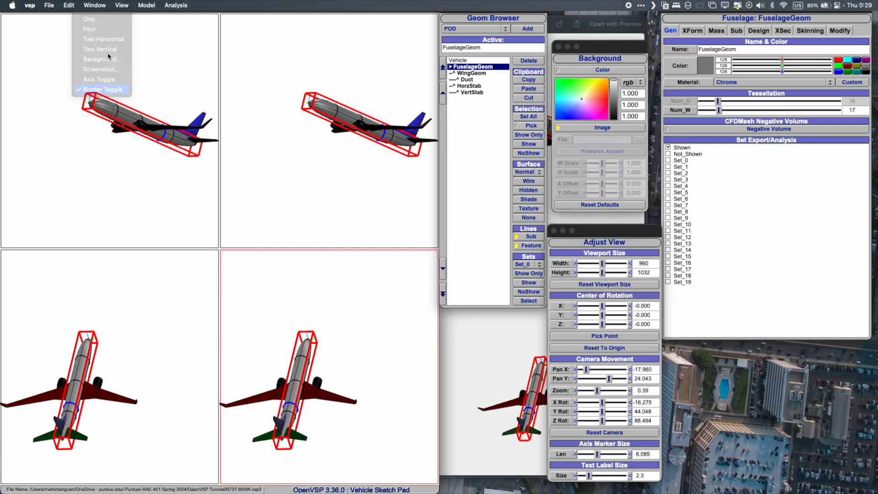
- Capture the four-viewport display as a PNG named 4ViewB737-800W_white_background.png, without a transparent background
left_click(94, 6)
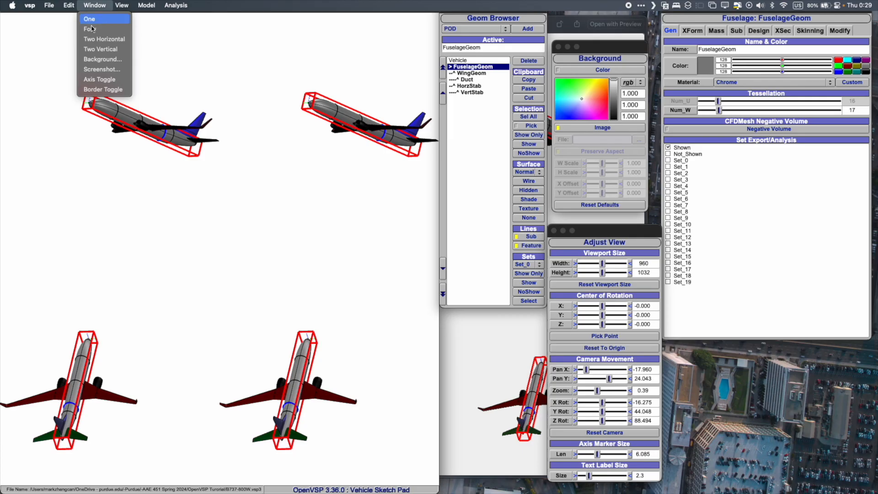
left_click(103, 70)
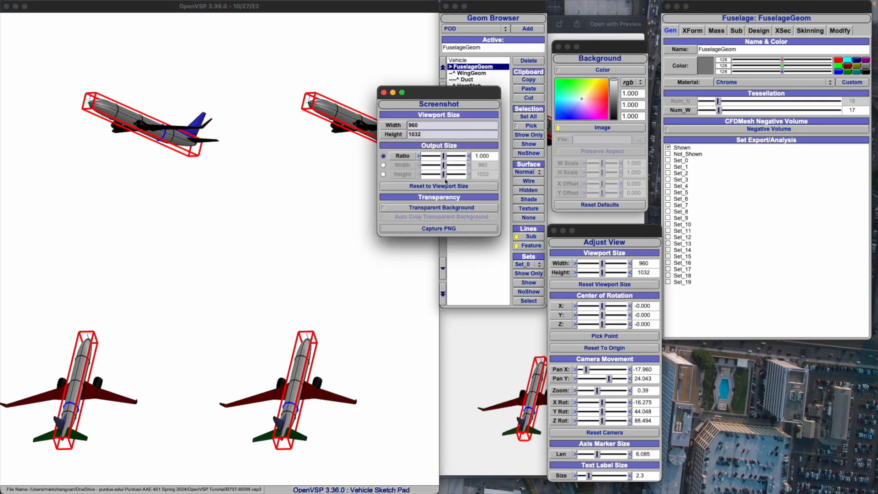
left_click(445, 231)
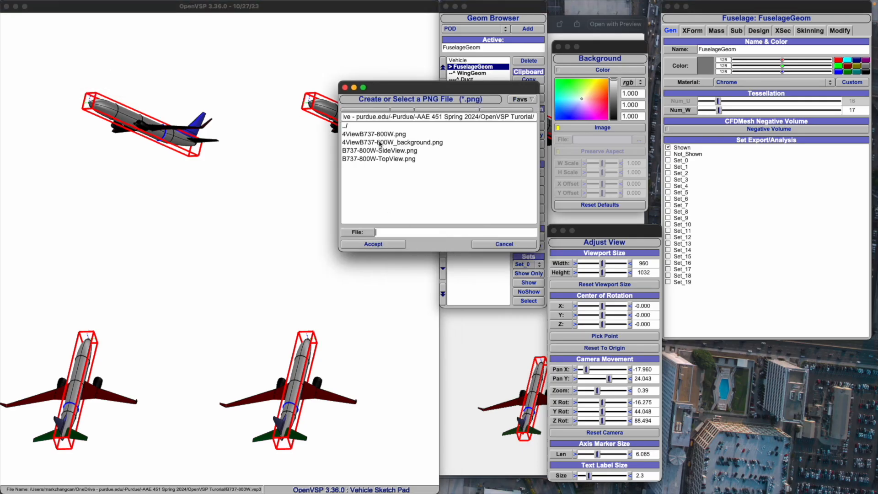
left_click(380, 143)
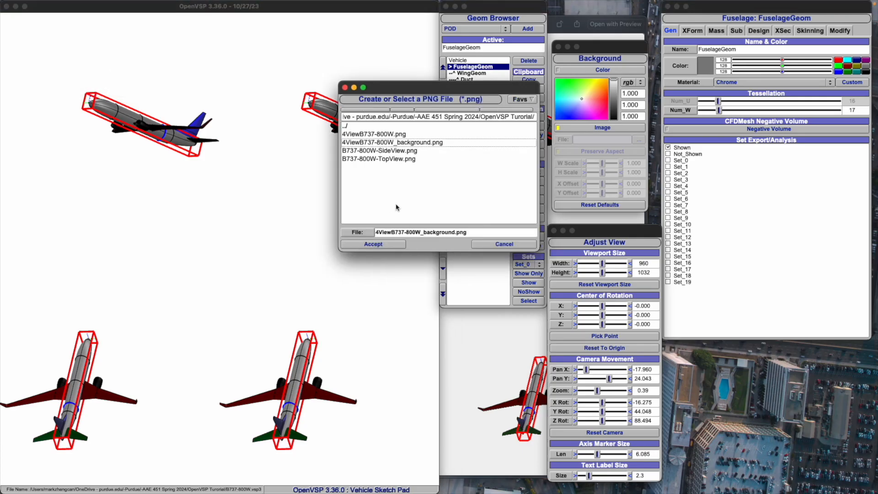
left_click(423, 232)
type("white_")
left_click(391, 245)
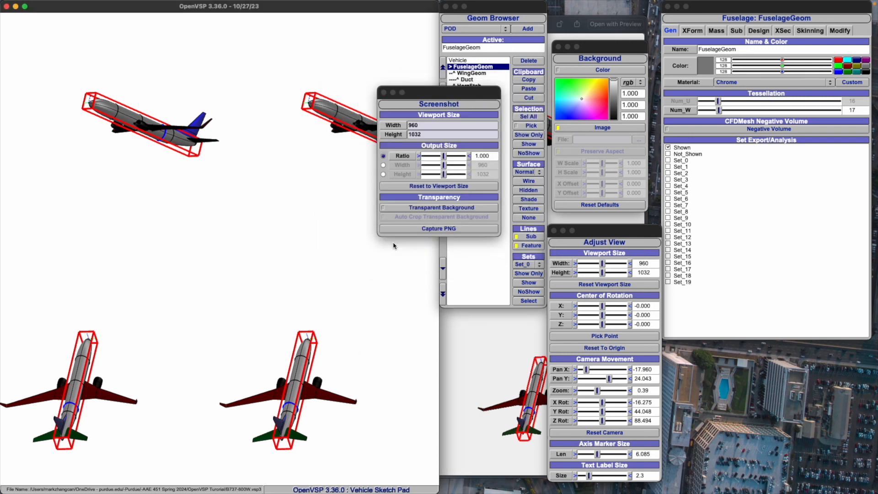
left_click(414, 226)
left_click(488, 242)
- Switch to Finder and compare the previews of 4ViewB737-800W_background.png and 4ViewB737-800W_white_background.png
key("super+Tab")
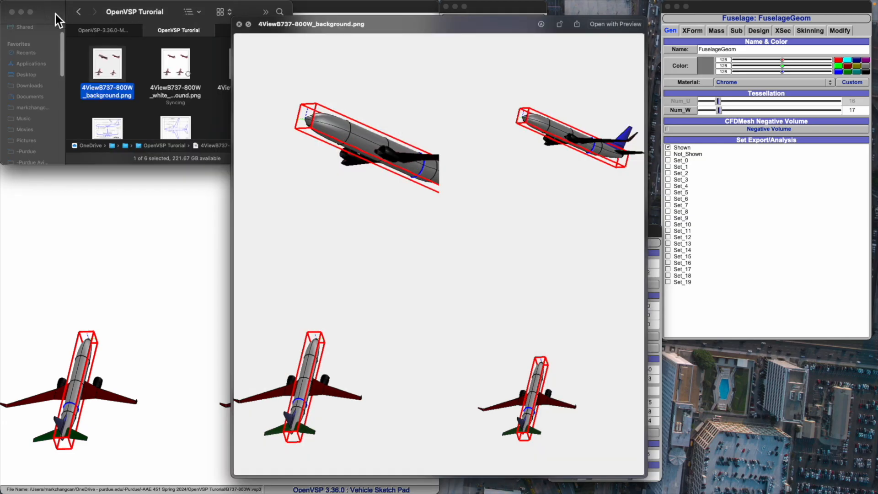
key("space")
left_click(167, 60)
key("space")
key("Left")
key("Right")
key("Left")
key("Right")
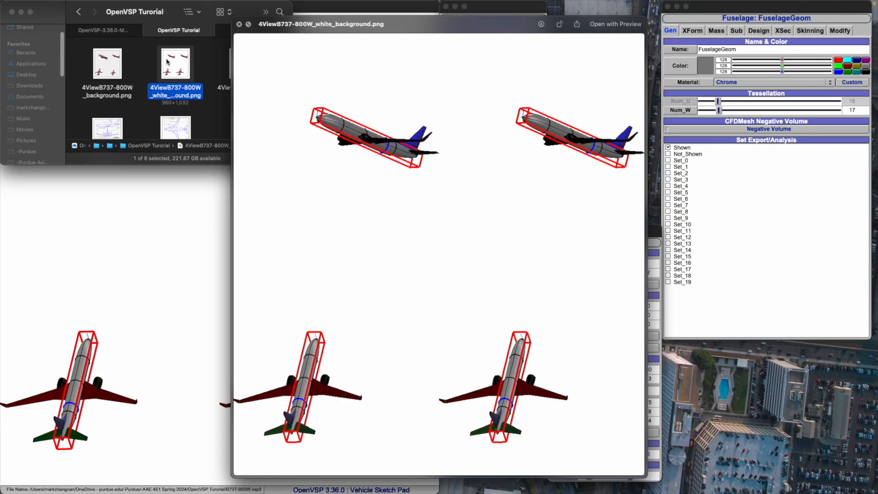
key("Left")
key("Right")
key("Left")
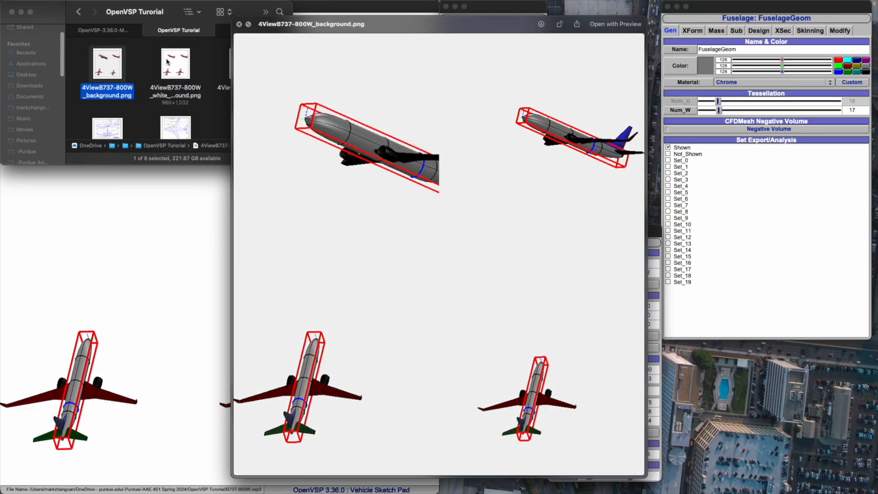
key("Right")
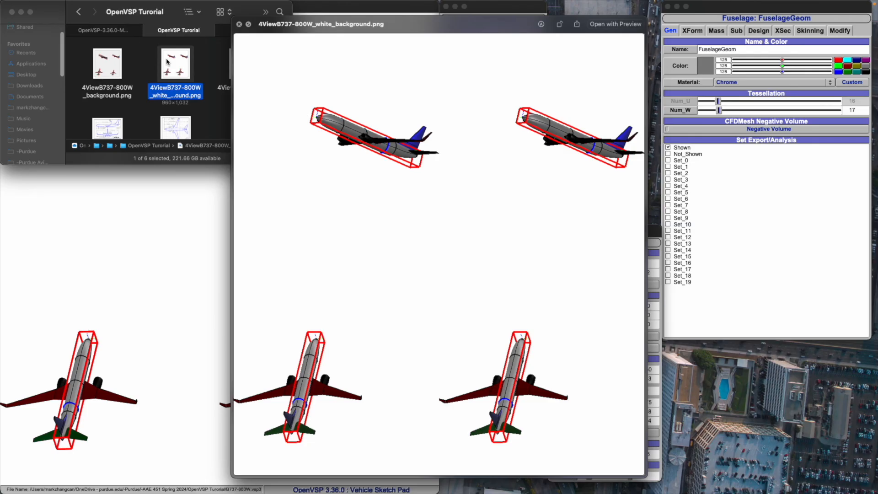
- Close the image preview, return to OpenVSP and move the Screenshot window clear of the viewports
key("space")
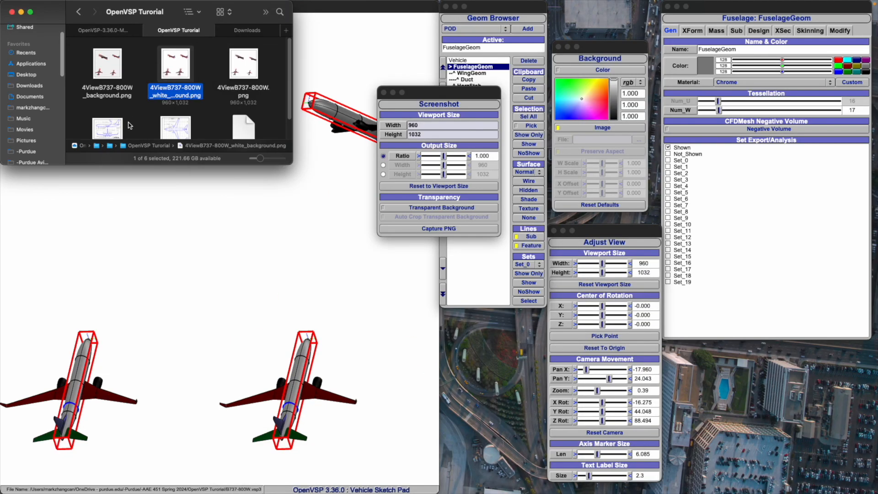
left_click(218, 212)
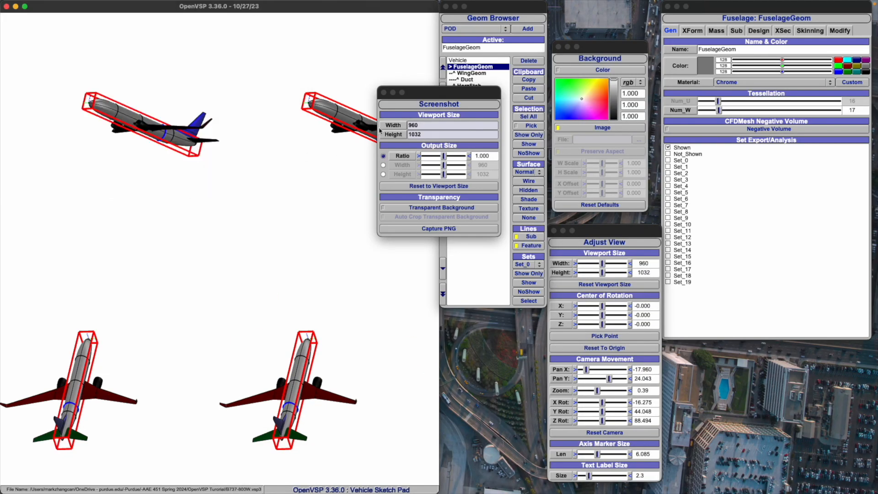
left_click_drag(453, 91, 517, 322)
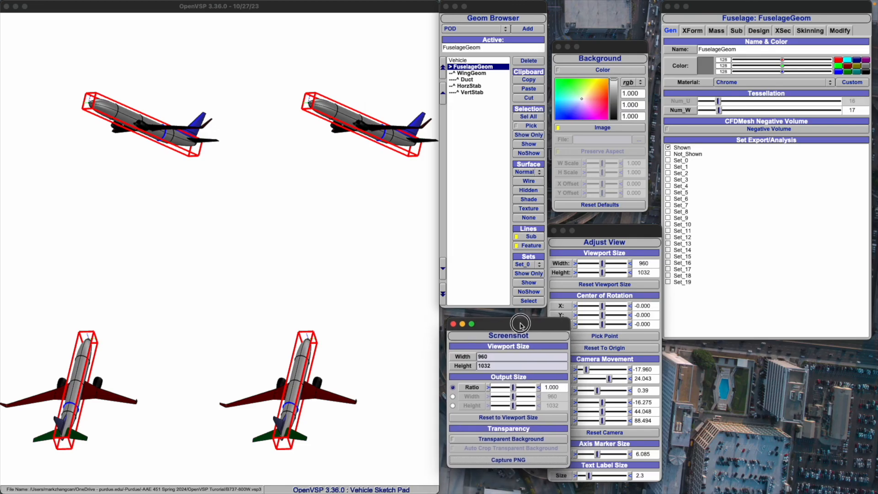
- Switch to the browser and show the OpenVSP Ground School home page
key("ctrl+Left")
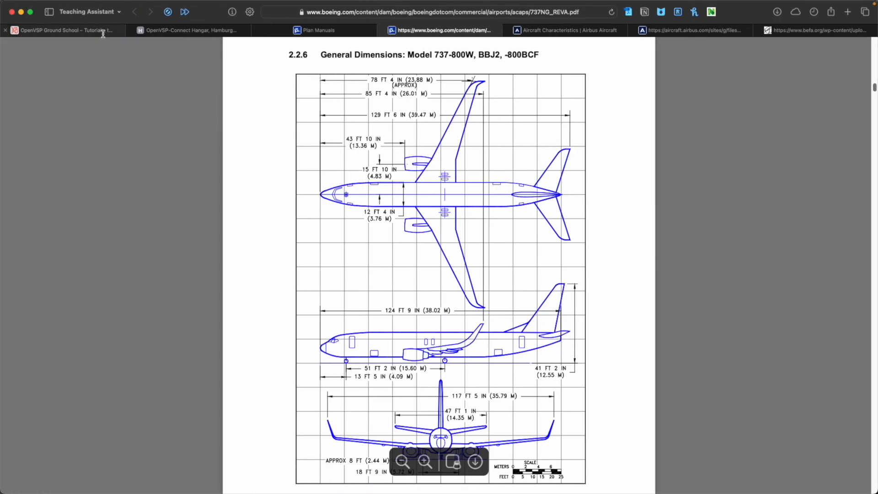
left_click(103, 31)
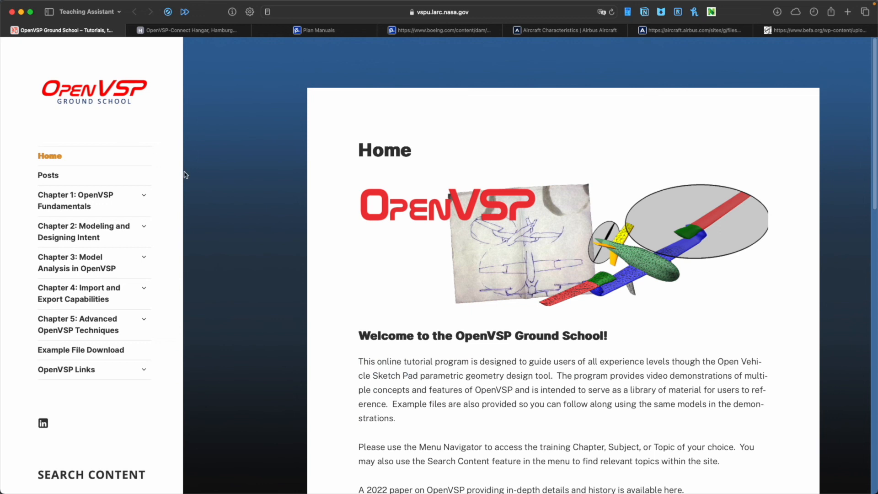